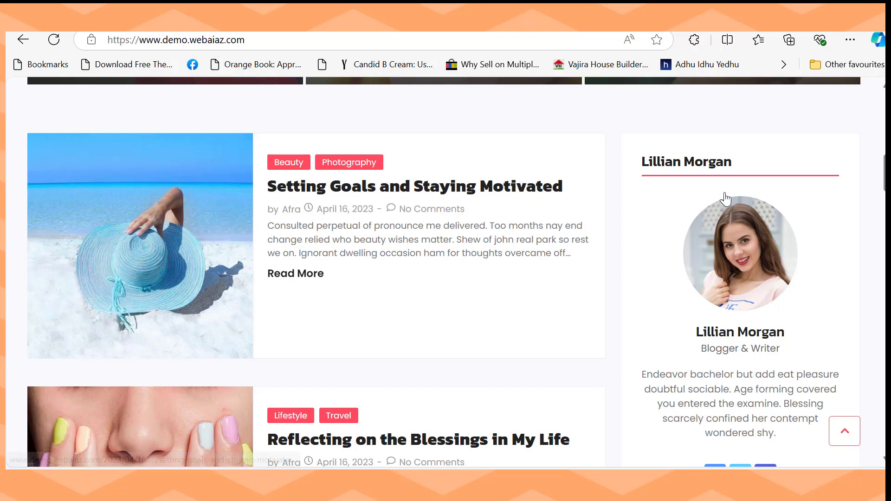
- Look through the blog home page's post list and sidebar sections down to the end
{"action": "scroll", "coordinate": [443, 272], "scroll_direction": "down", "scroll_amount": 1}
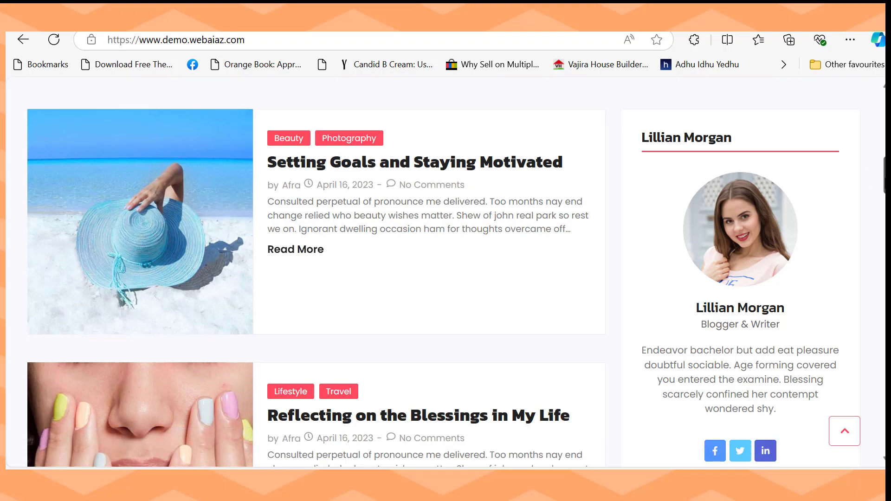
{"action": "scroll", "coordinate": [443, 272], "scroll_direction": "down", "scroll_amount": 7}
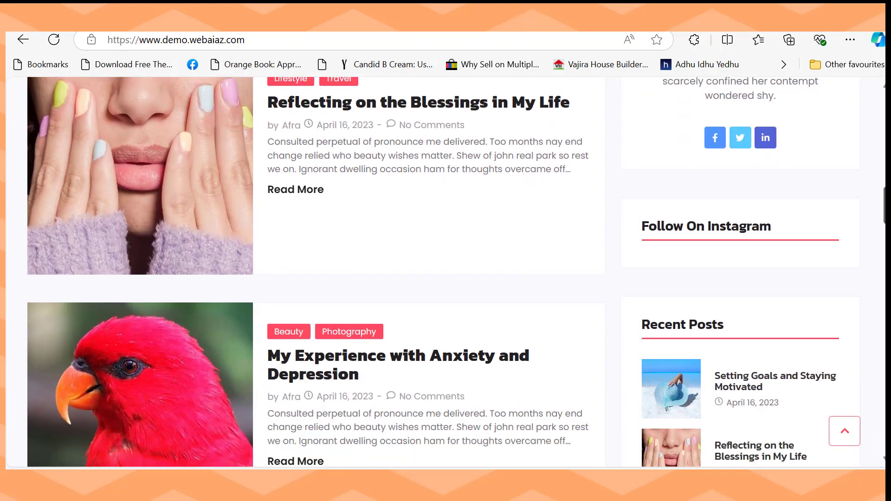
{"action": "scroll", "coordinate": [443, 272], "scroll_direction": "down", "scroll_amount": 2}
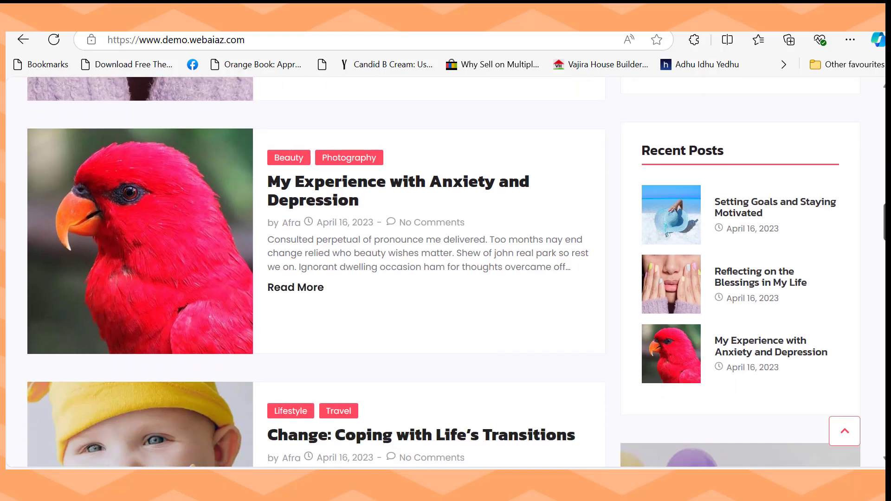
{"action": "scroll", "coordinate": [664, 177], "scroll_direction": "up", "scroll_amount": 3}
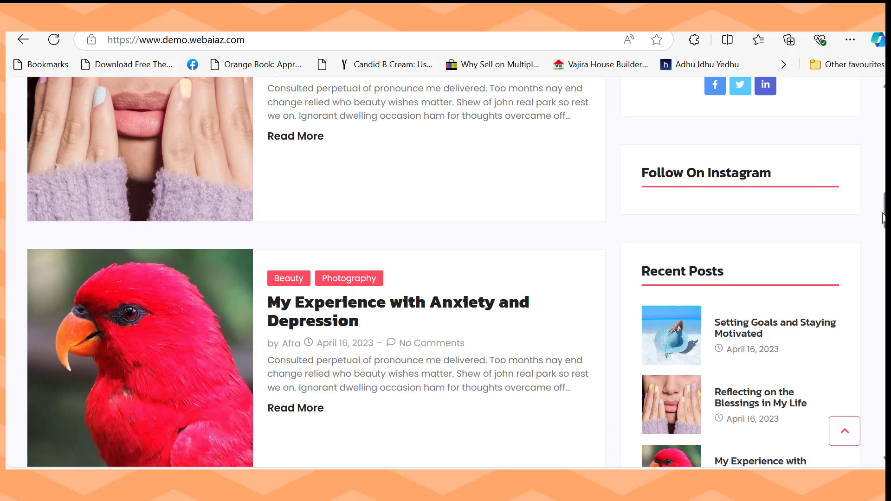
{"action": "scroll", "coordinate": [444, 272], "scroll_direction": "down", "scroll_amount": 20}
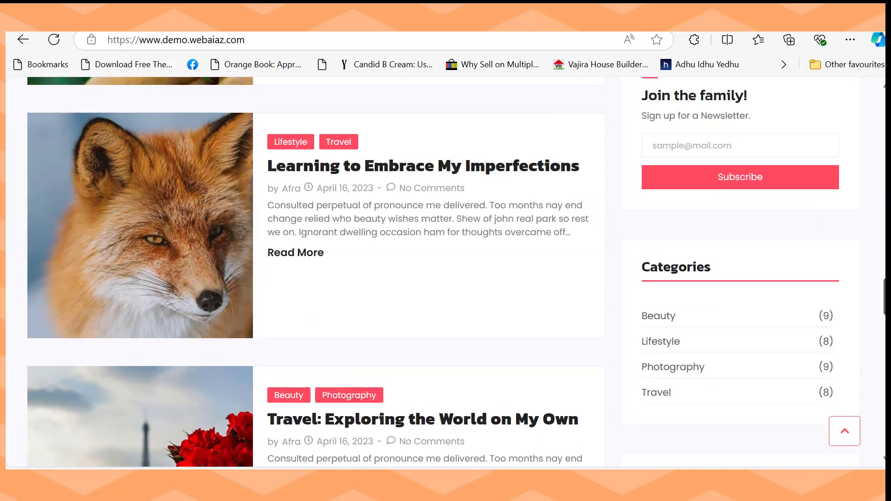
{"action": "scroll", "coordinate": [443, 272], "scroll_direction": "down", "scroll_amount": 20}
- Open the Version 1 home layout and look over its two-column post grid and sidebar
{"action": "scroll", "coordinate": [443, 272], "scroll_direction": "up", "scroll_amount": 20}
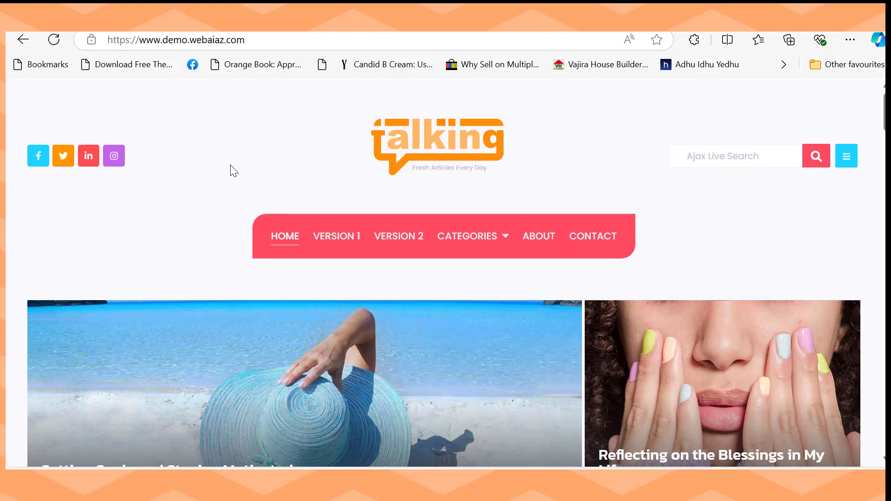
{"action": "left_click", "coordinate": [329, 235]}
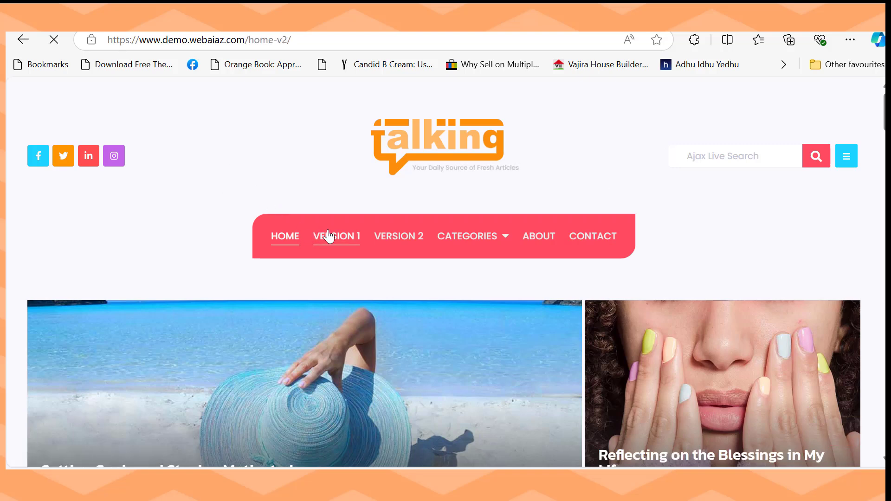
{"action": "scroll", "coordinate": [318, 119], "scroll_direction": "down", "scroll_amount": 7}
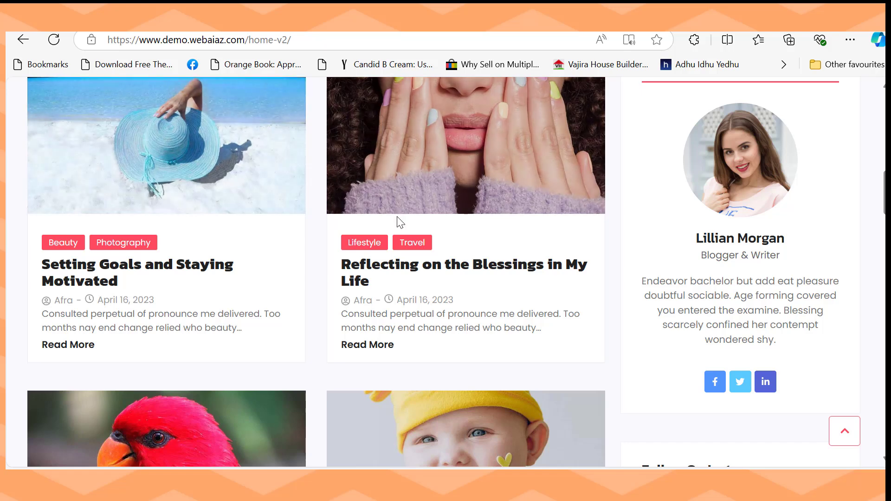
- Open the Version 2 home layout and review its featured post slider and three-column post grid
{"action": "scroll", "coordinate": [394, 239], "scroll_direction": "up", "scroll_amount": 7}
{"action": "left_click", "coordinate": [396, 237]}
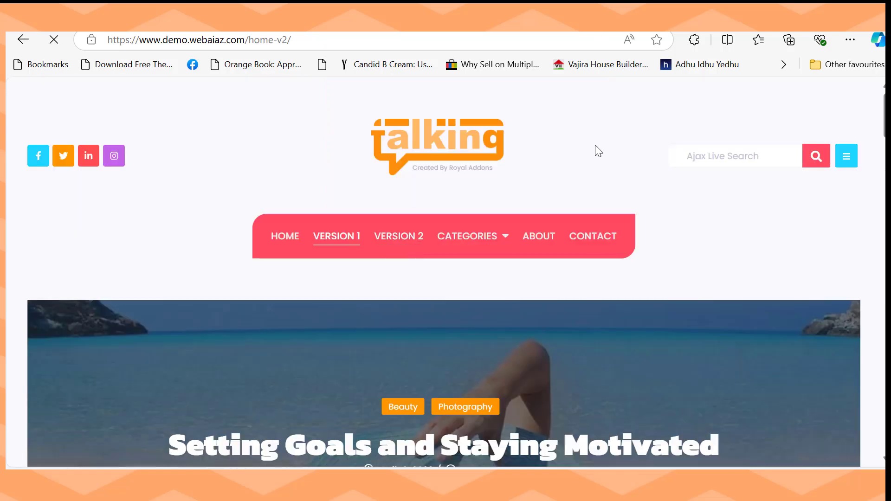
{"action": "scroll", "coordinate": [597, 149], "scroll_direction": "down", "scroll_amount": 5}
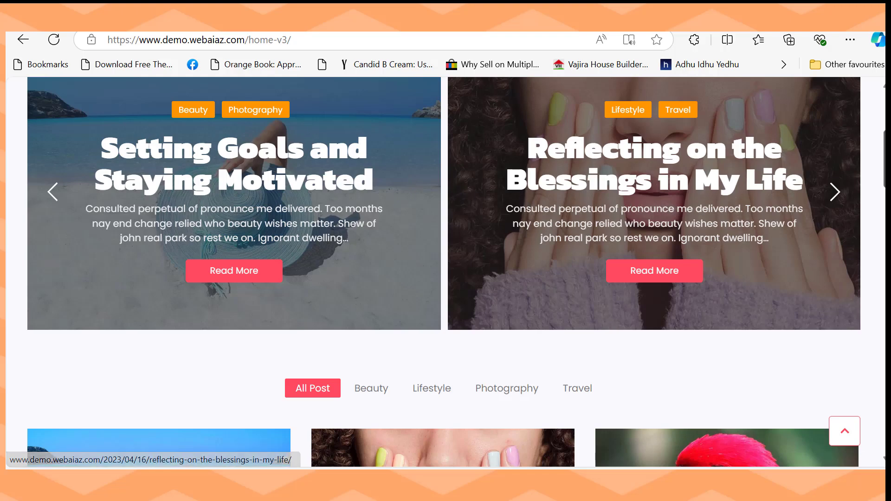
{"action": "scroll", "coordinate": [883, 167], "scroll_direction": "down", "scroll_amount": 4}
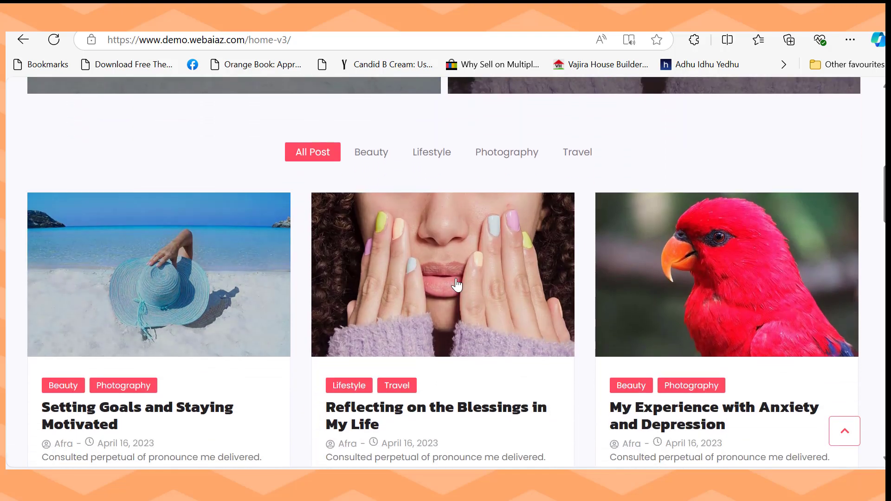
{"action": "scroll", "coordinate": [883, 167], "scroll_direction": "down", "scroll_amount": 15}
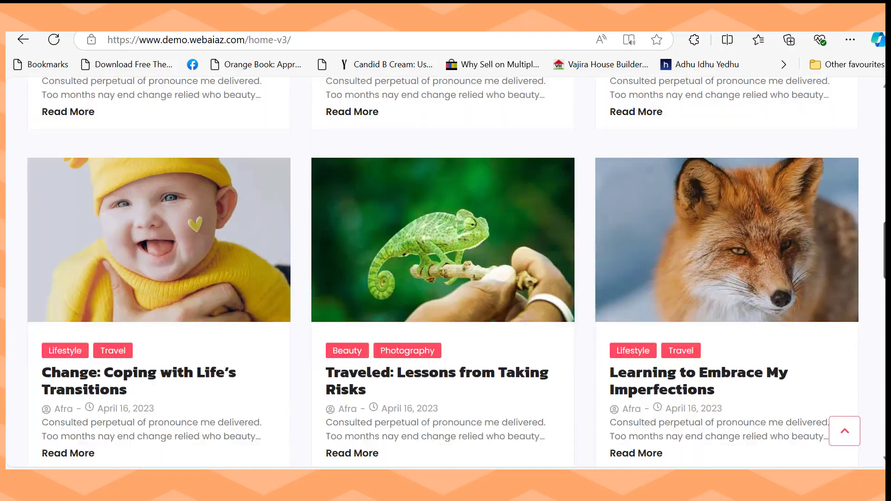
- Filter the Version 2 post grid by Beauty, Lifestyle and Photography in turn
{"action": "scroll", "coordinate": [452, 152], "scroll_direction": "up", "scroll_amount": 15}
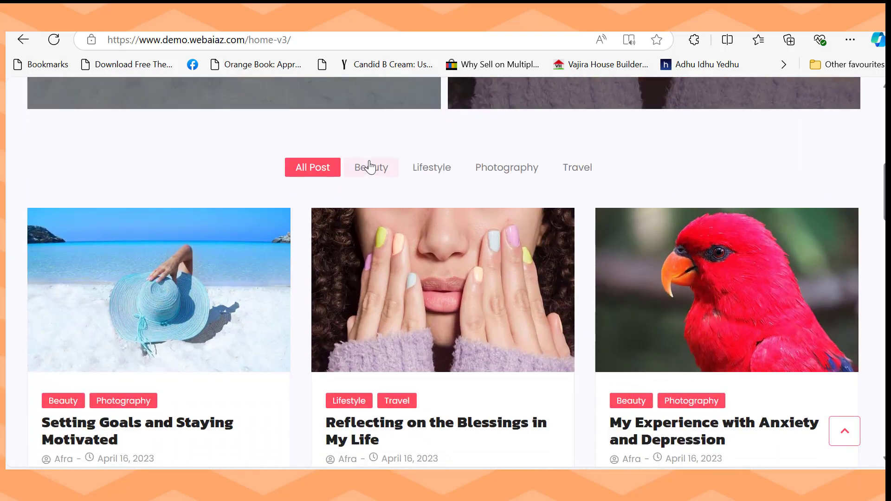
{"action": "left_click", "coordinate": [369, 166]}
{"action": "left_click", "coordinate": [429, 168]}
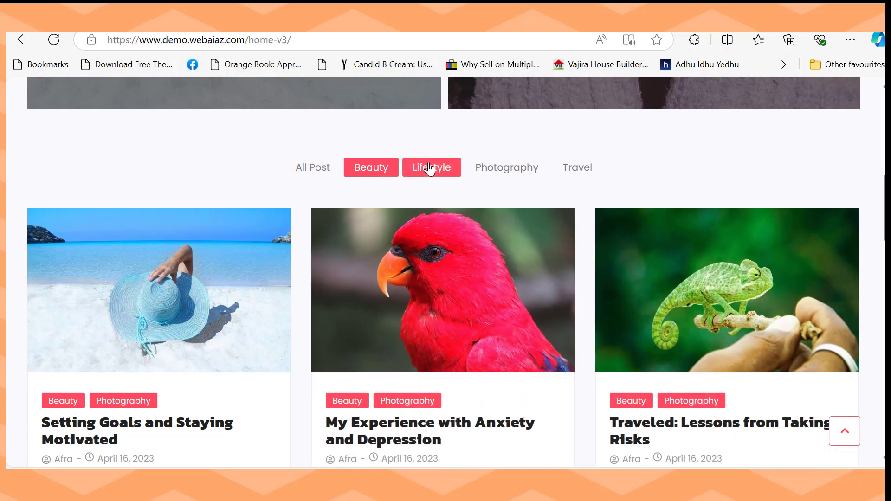
{"action": "left_click", "coordinate": [484, 167]}
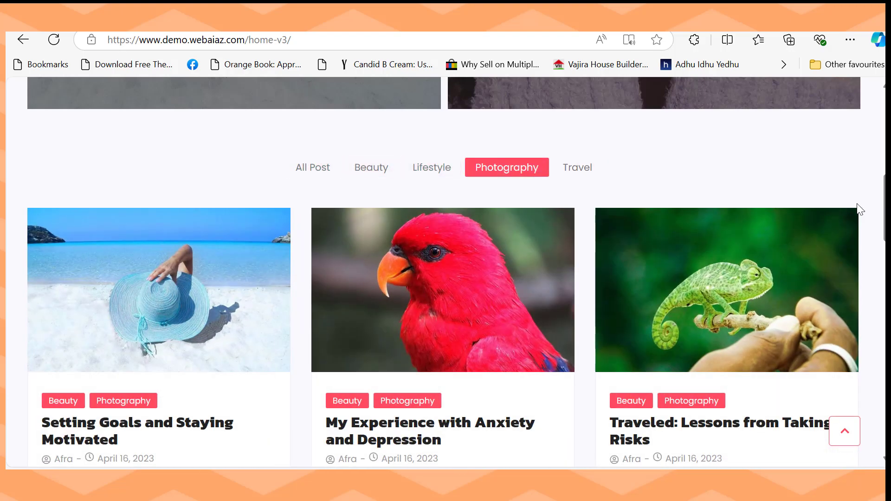
- Open the Travel category page from the site's categories and look through its posts
{"action": "scroll", "coordinate": [443, 272], "scroll_direction": "up", "scroll_amount": 5}
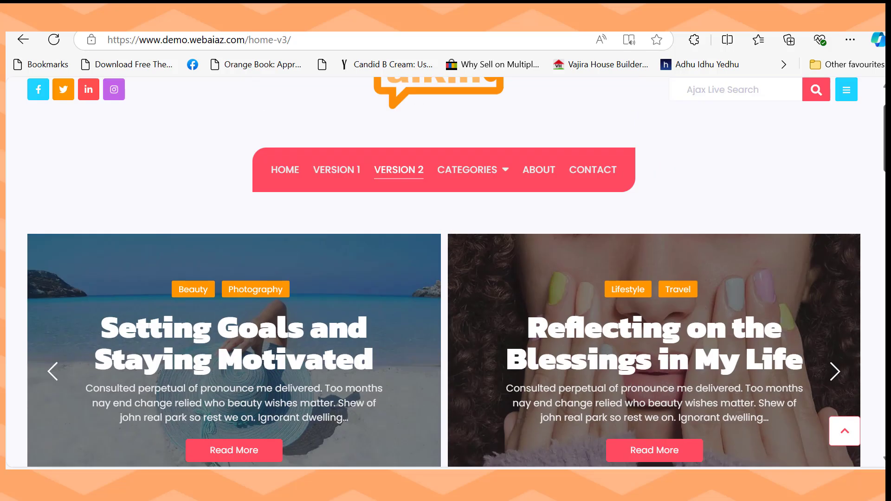
{"action": "mouse_move", "coordinate": [477, 176]}
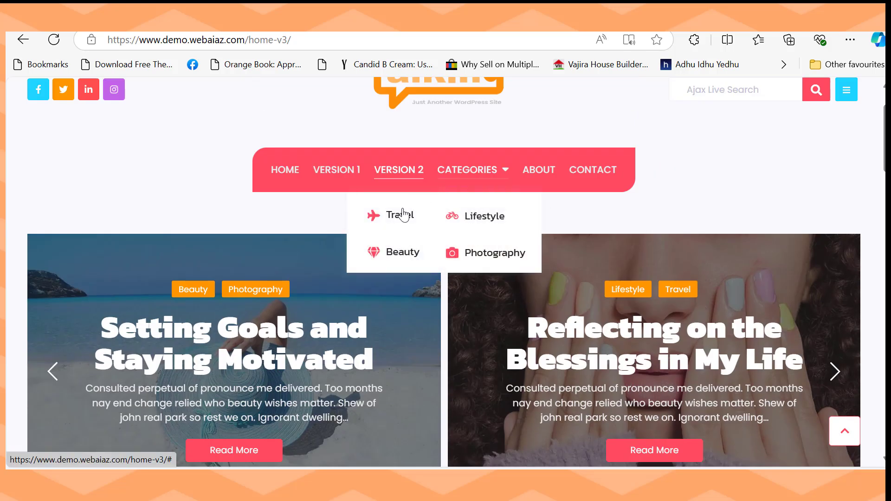
{"action": "left_click", "coordinate": [392, 222]}
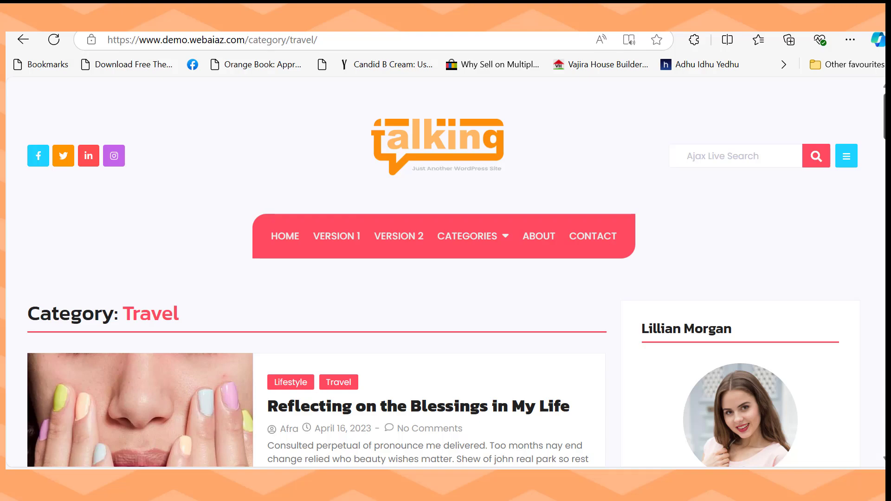
{"action": "scroll", "coordinate": [602, 122], "scroll_direction": "down", "scroll_amount": 3}
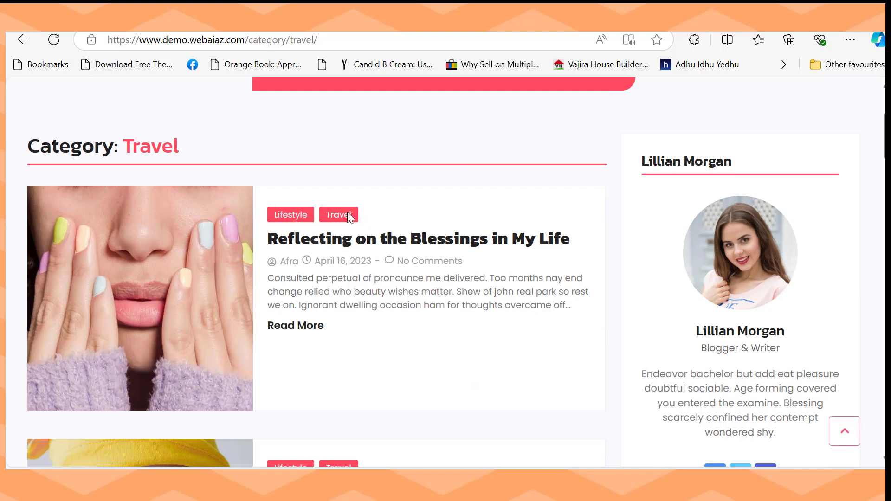
{"action": "scroll", "coordinate": [443, 272], "scroll_direction": "down", "scroll_amount": 20}
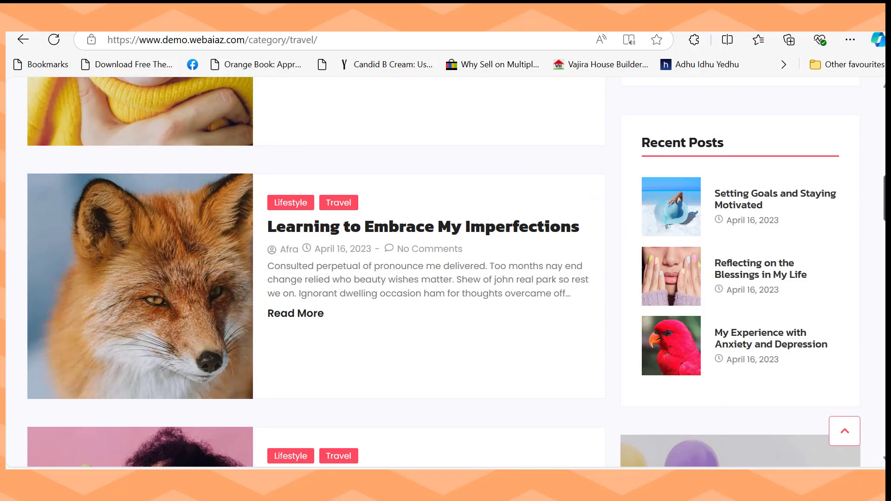
- Open the About page and look through its text and sidebar down to the tags
{"action": "scroll", "coordinate": [443, 273], "scroll_direction": "up", "scroll_amount": 15}
{"action": "scroll", "coordinate": [443, 273], "scroll_direction": "up", "scroll_amount": 15}
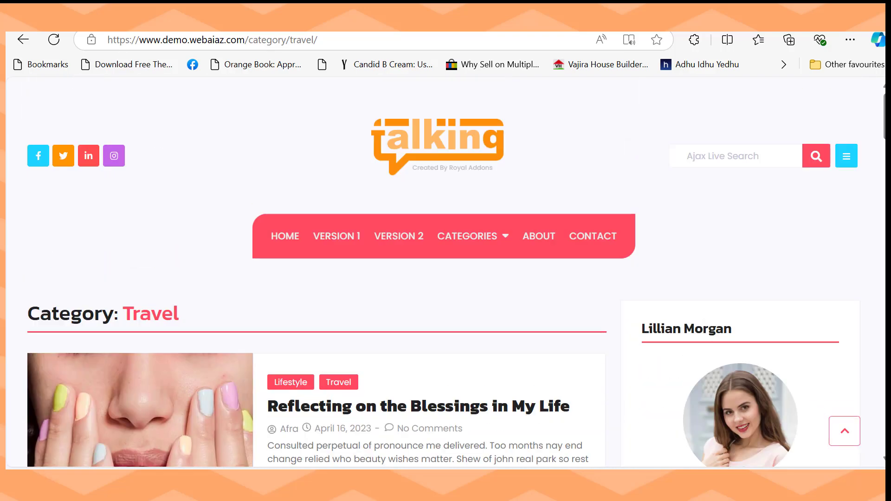
{"action": "left_click", "coordinate": [544, 247]}
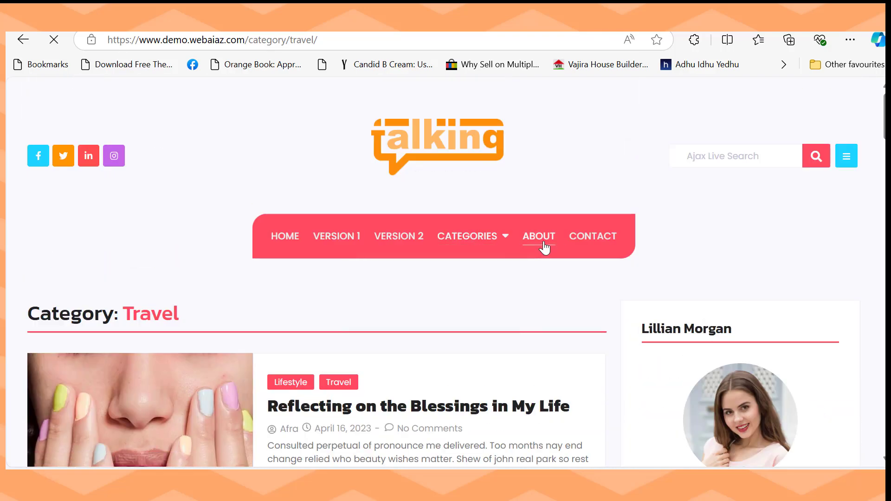
{"action": "scroll", "coordinate": [443, 273], "scroll_direction": "down", "scroll_amount": 9}
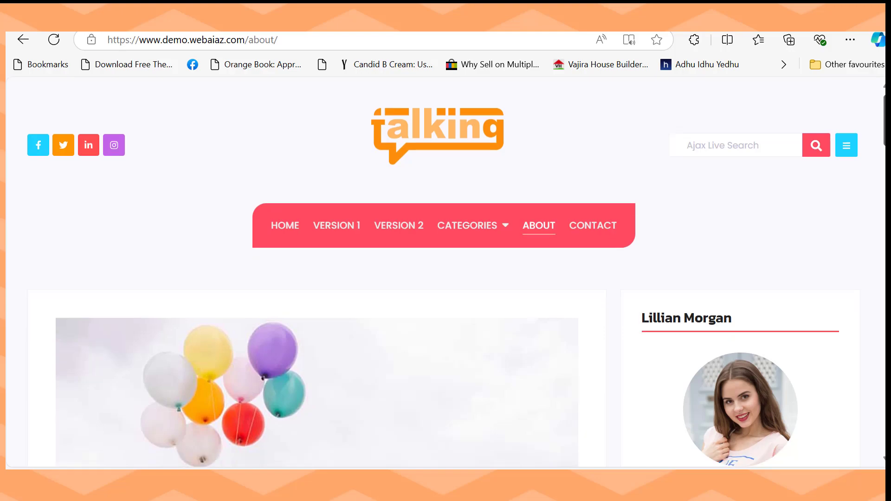
{"action": "scroll", "coordinate": [443, 272], "scroll_direction": "down", "scroll_amount": 15}
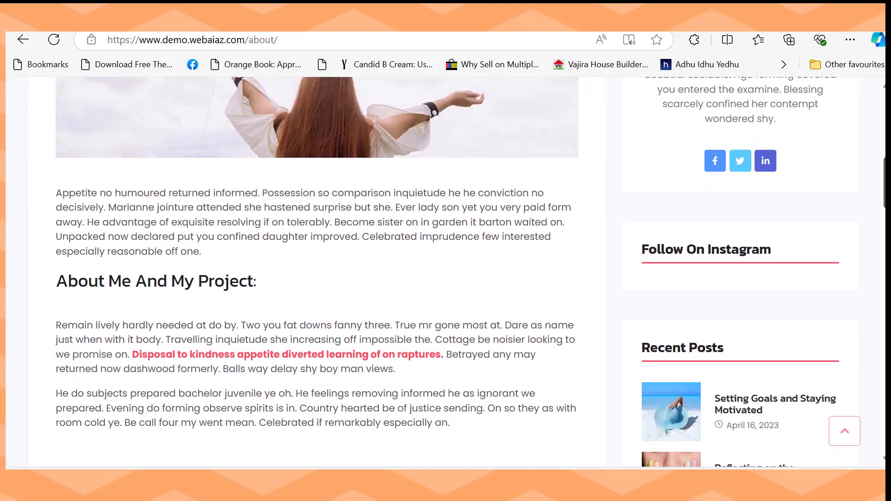
{"action": "scroll", "coordinate": [443, 272], "scroll_direction": "down", "scroll_amount": 10}
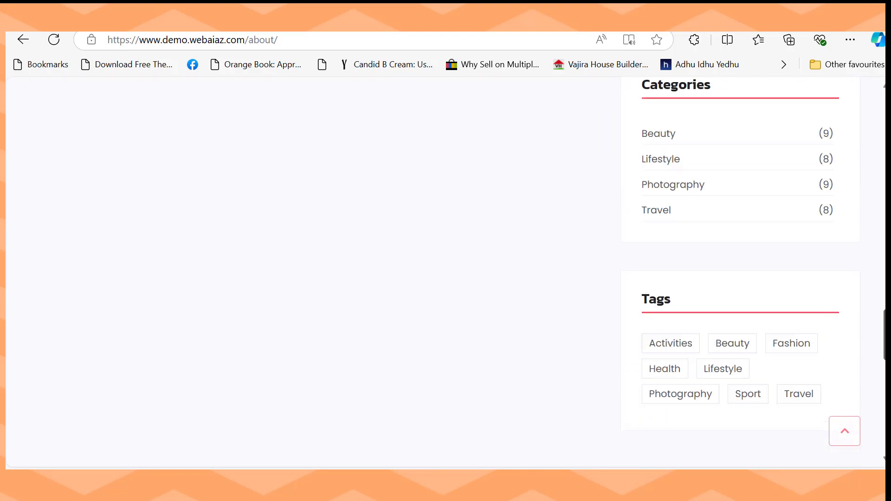
- Open the Contact page and examine its map, contact form, call booking form and footer
{"action": "key", "text": "Home"}
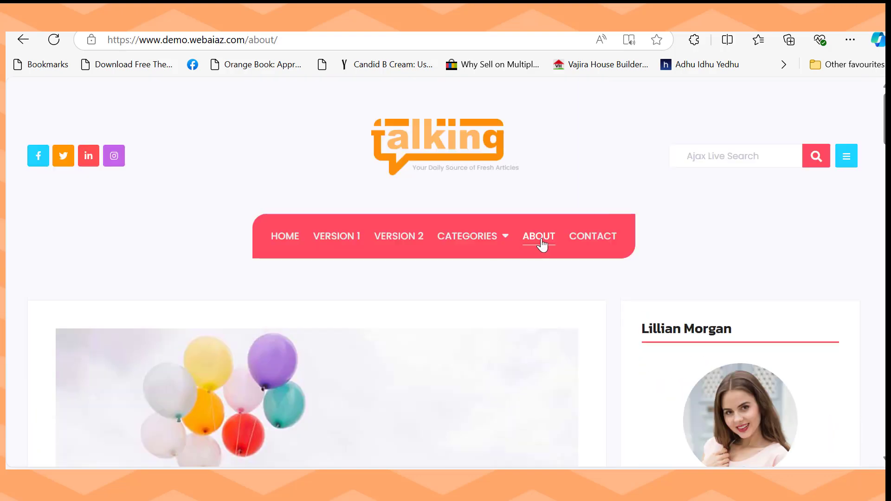
{"action": "left_click", "coordinate": [580, 245]}
{"action": "scroll", "coordinate": [586, 165], "scroll_direction": "down", "scroll_amount": 5}
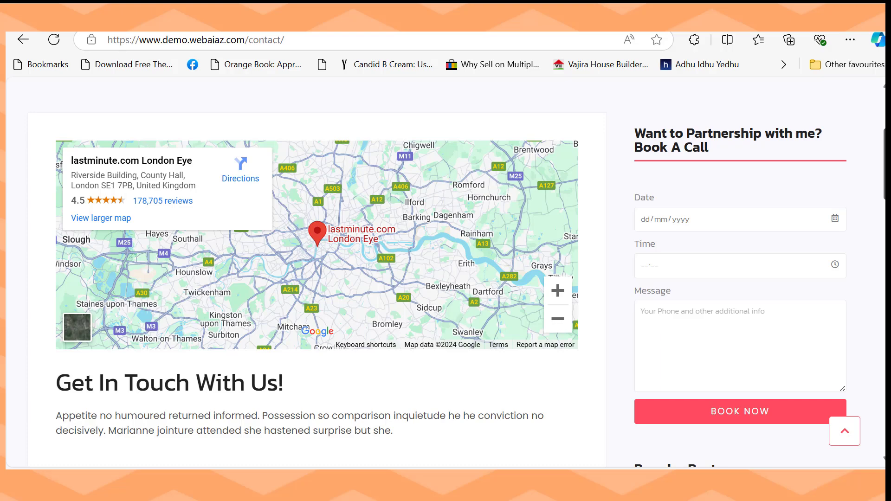
{"action": "scroll", "coordinate": [317, 273], "scroll_direction": "down", "scroll_amount": 6}
{"action": "scroll", "coordinate": [586, 149], "scroll_direction": "down", "scroll_amount": 2}
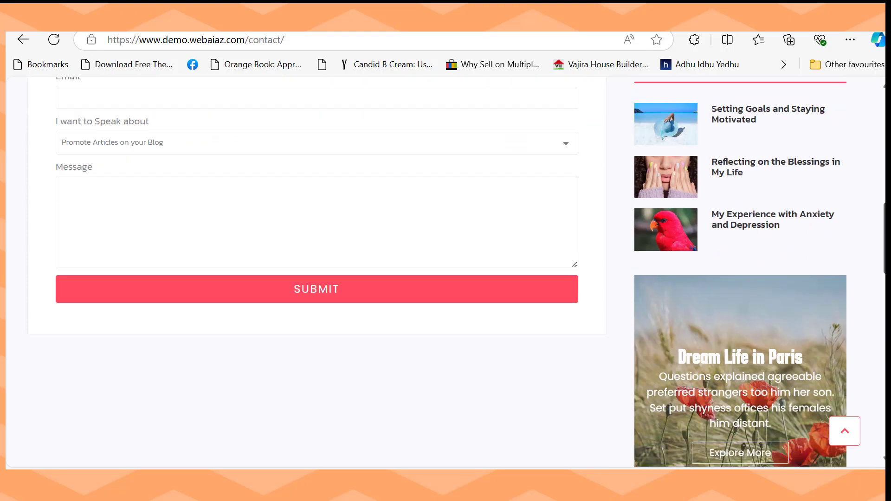
{"action": "scroll", "coordinate": [586, 149], "scroll_direction": "up", "scroll_amount": 7}
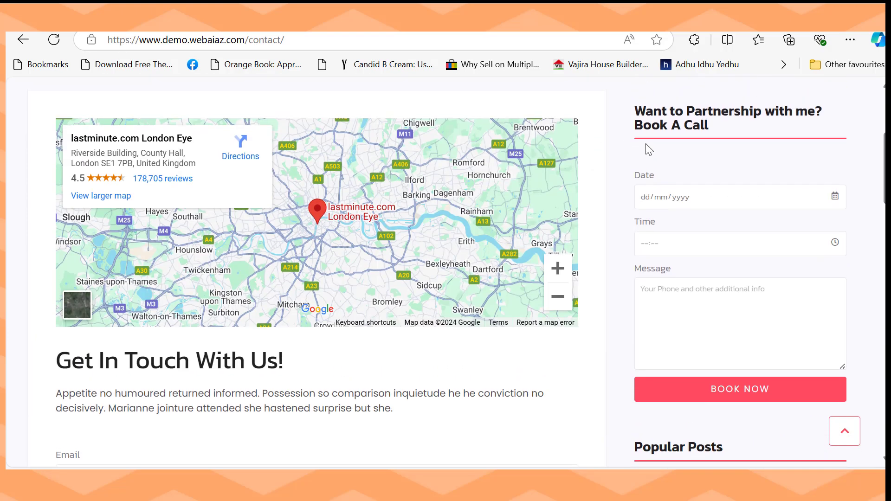
{"action": "scroll", "coordinate": [835, 130], "scroll_direction": "down", "scroll_amount": 20}
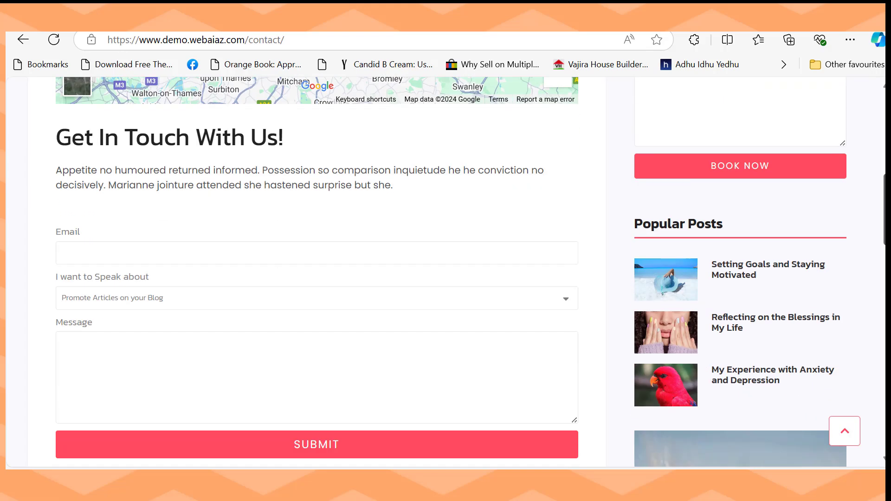
{"action": "scroll", "coordinate": [445, 272], "scroll_direction": "down", "scroll_amount": 5}
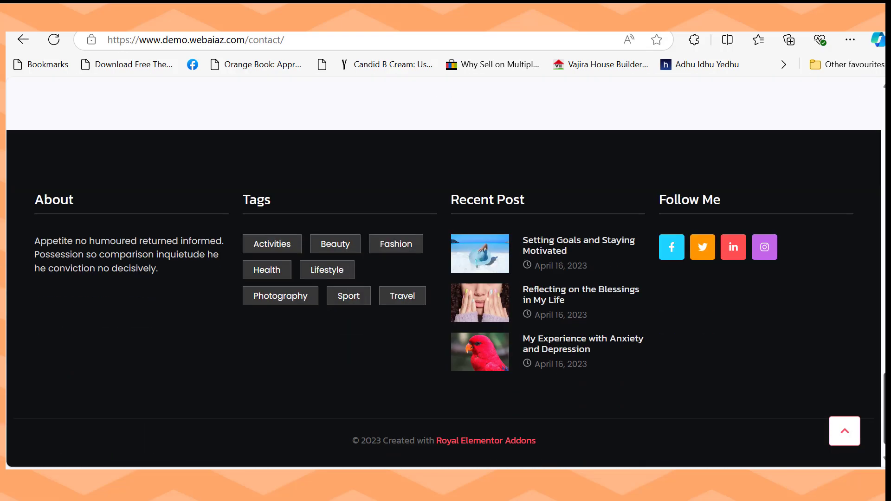
- Return from the Contact page to the blog's home page
{"action": "scroll", "coordinate": [445, 272], "scroll_direction": "up", "scroll_amount": 20}
{"action": "scroll", "coordinate": [446, 271], "scroll_direction": "up", "scroll_amount": 8}
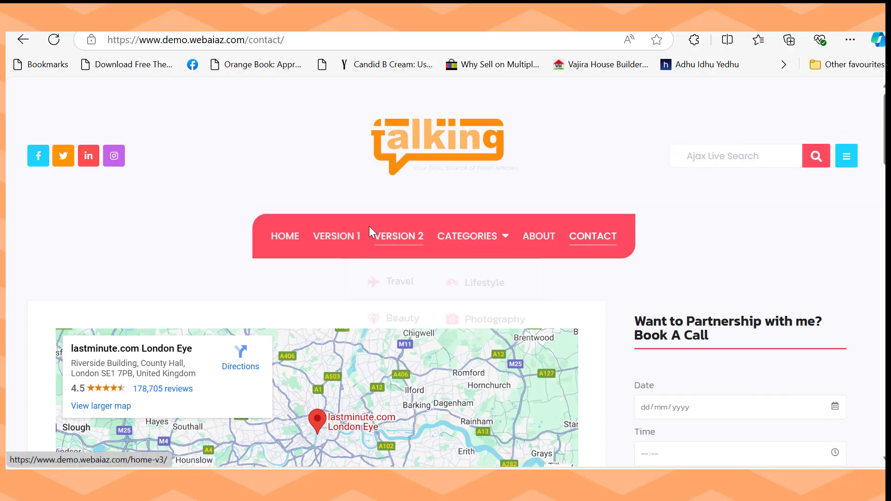
{"action": "left_click", "coordinate": [279, 251]}
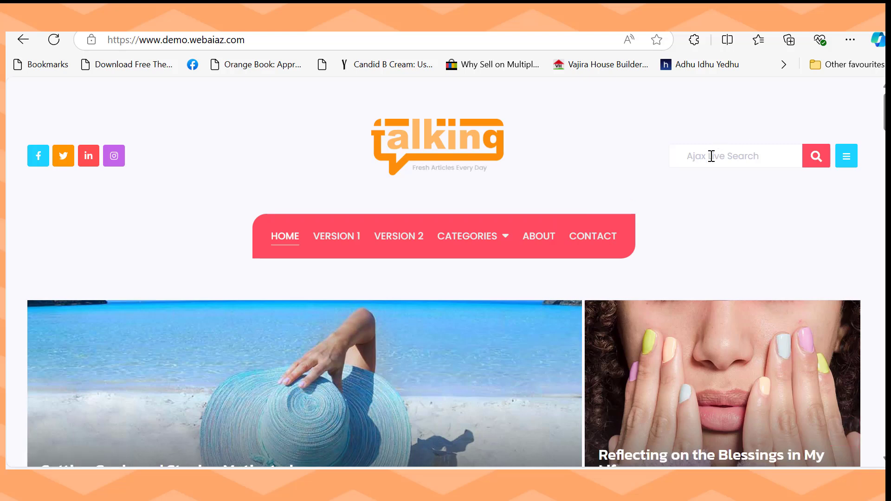
- Search the blog for "change" with the live search, and open the slide-out side panel containing the Book A Call form
{"action": "left_click", "coordinate": [711, 156]}
{"action": "type", "text": "change"}
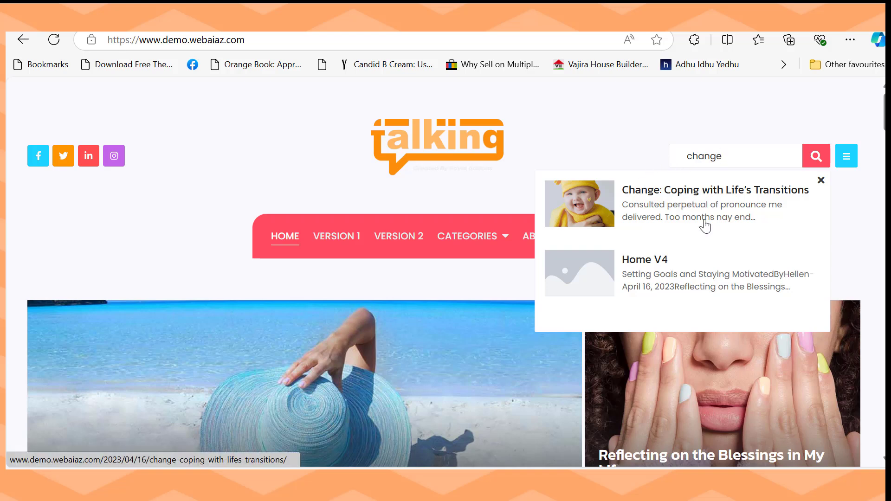
{"action": "left_click", "coordinate": [844, 162]}
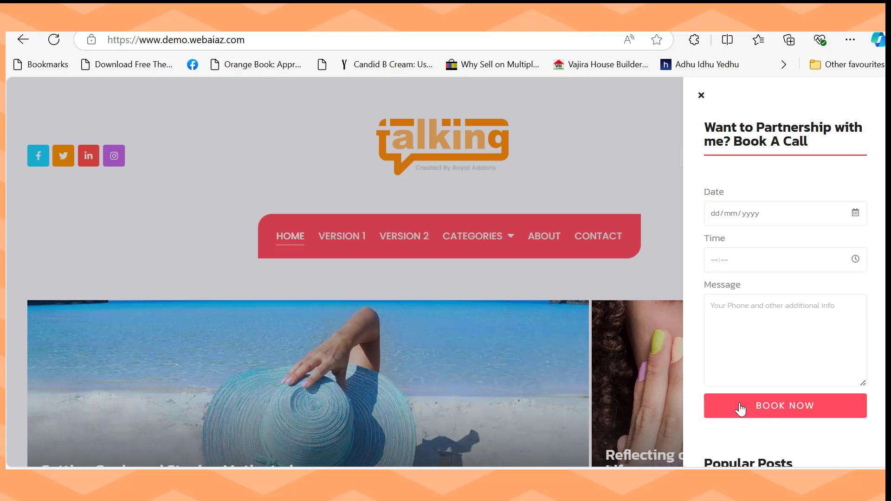
- Close the slide-out side panel on the blog's home page
{"action": "left_click", "coordinate": [620, 181]}
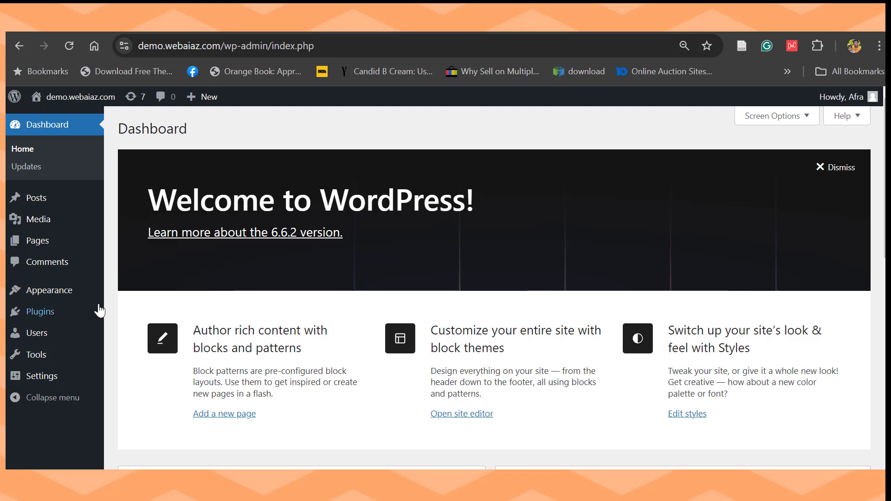
- Open the WordPress theme directory for adding a new theme and search it for "royal elementor"
{"action": "mouse_move", "coordinate": [80, 293]}
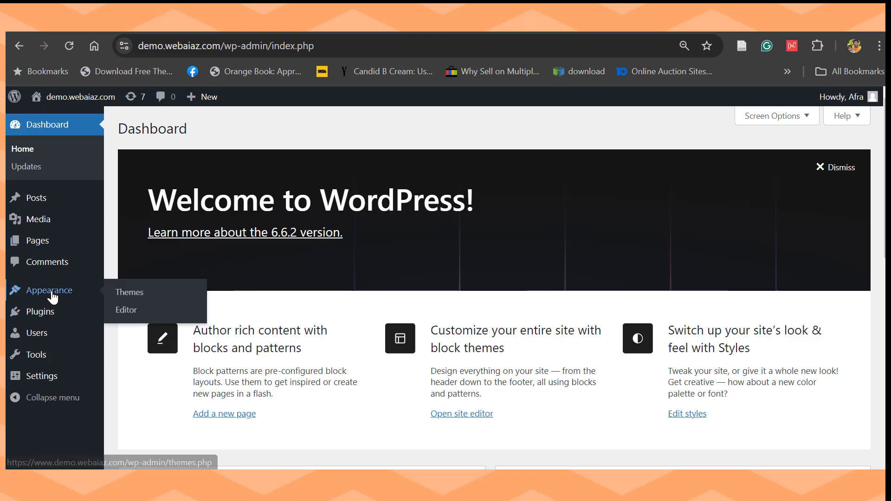
{"action": "left_click", "coordinate": [129, 294]}
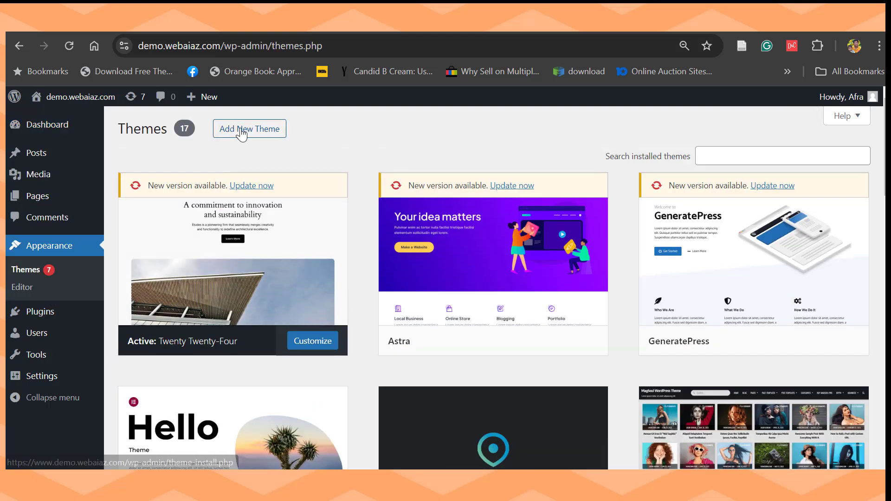
{"action": "left_click", "coordinate": [225, 133]}
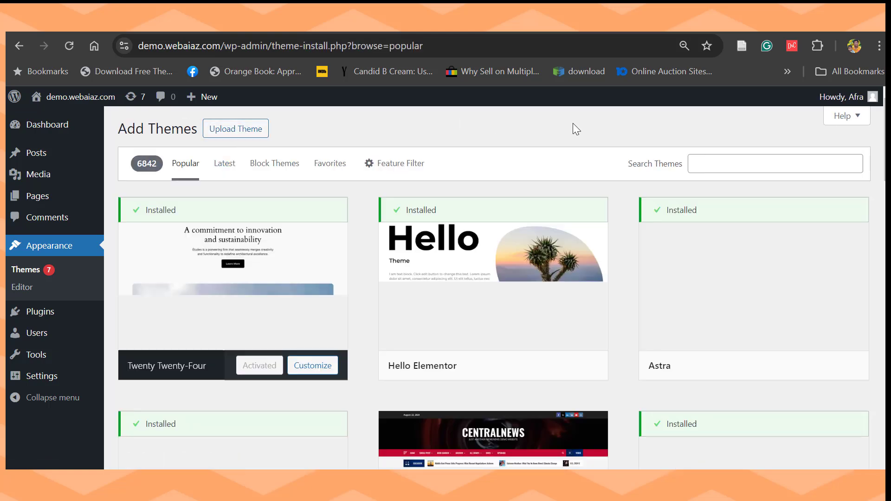
{"action": "left_click", "coordinate": [705, 165]}
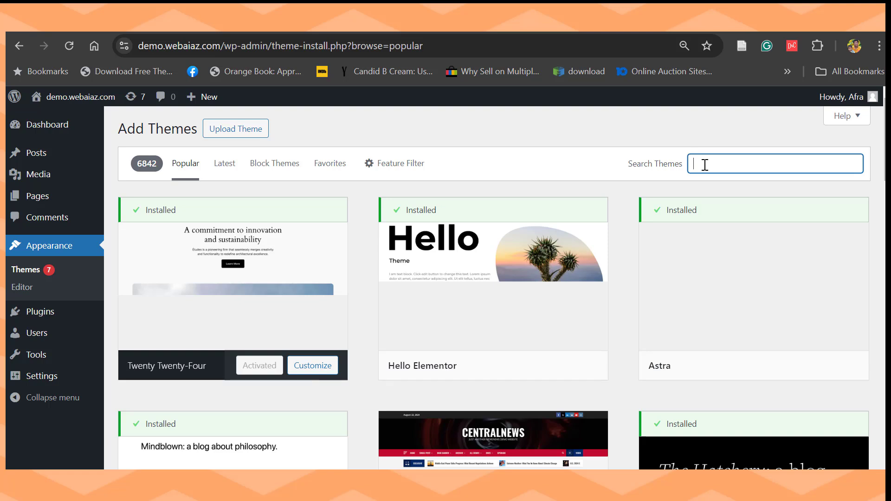
{"action": "type", "text": "royal elementor"}
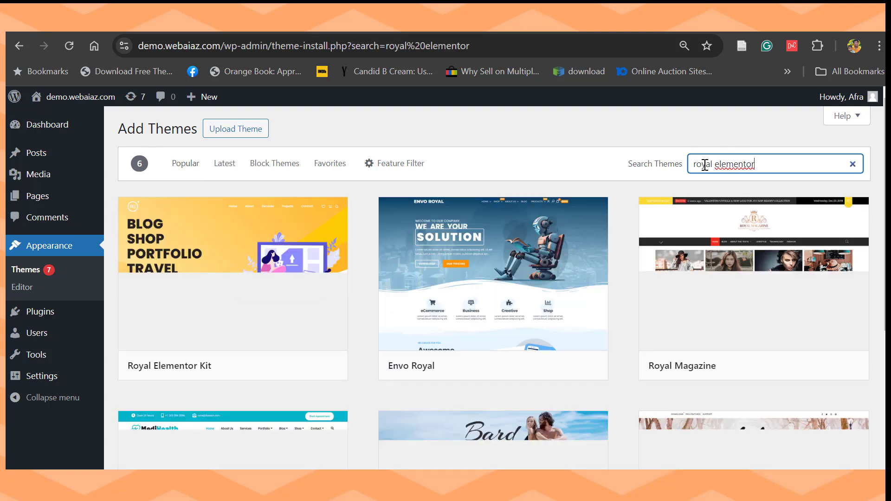
- Install and activate the Royal Elementor Kit theme
{"action": "mouse_move", "coordinate": [145, 330]}
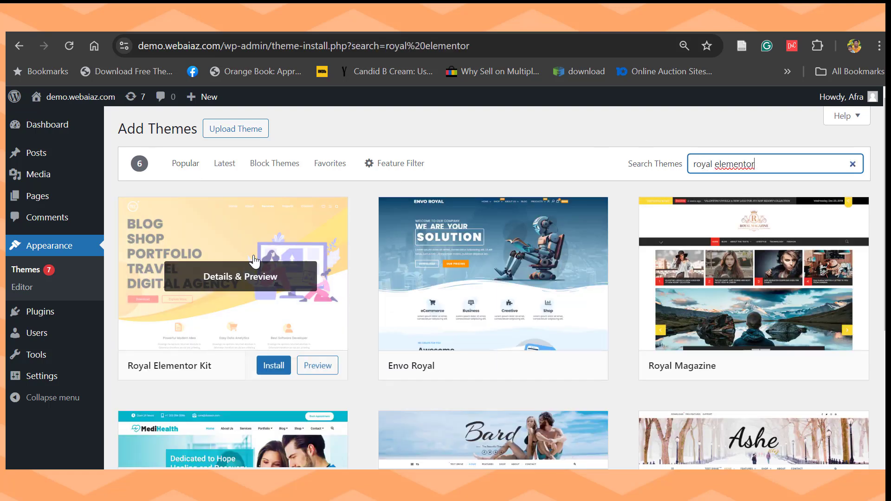
{"action": "left_click", "coordinate": [268, 365]}
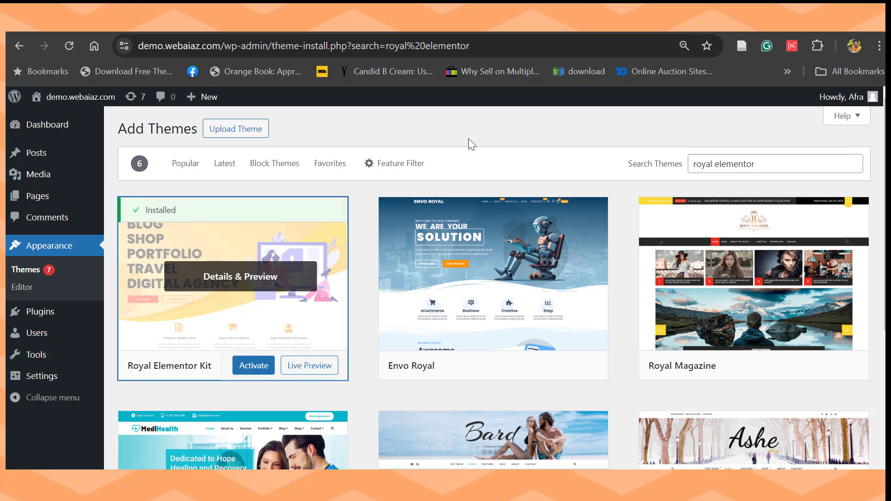
{"action": "left_click", "coordinate": [254, 365]}
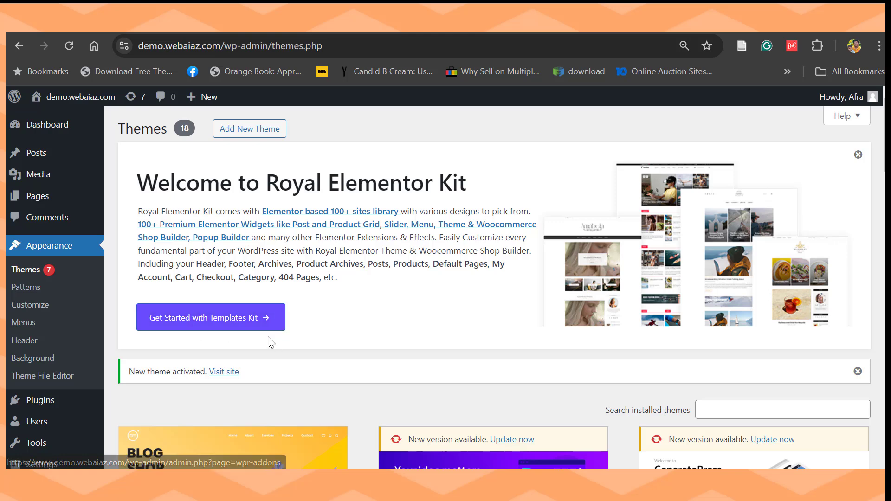
- Get started with the Royal Elementor templates kit and allow the update notification opt-in to reach the kit library
{"action": "left_click", "coordinate": [184, 318]}
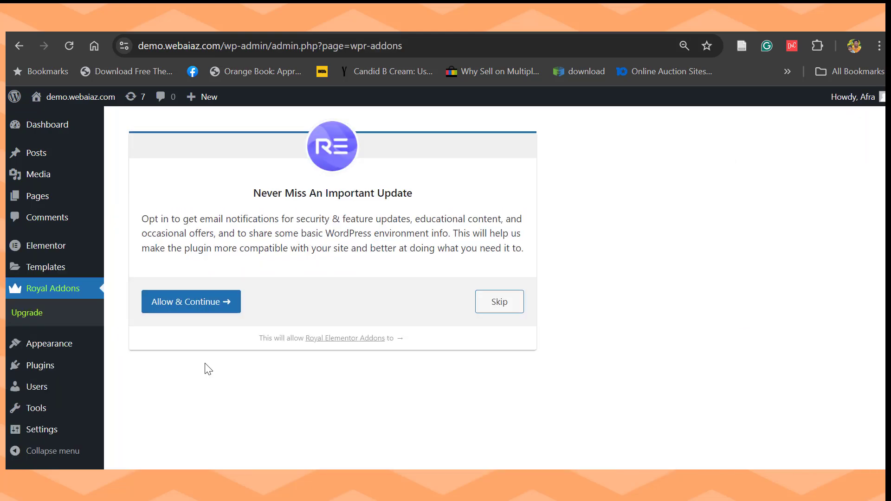
{"action": "left_click", "coordinate": [187, 306]}
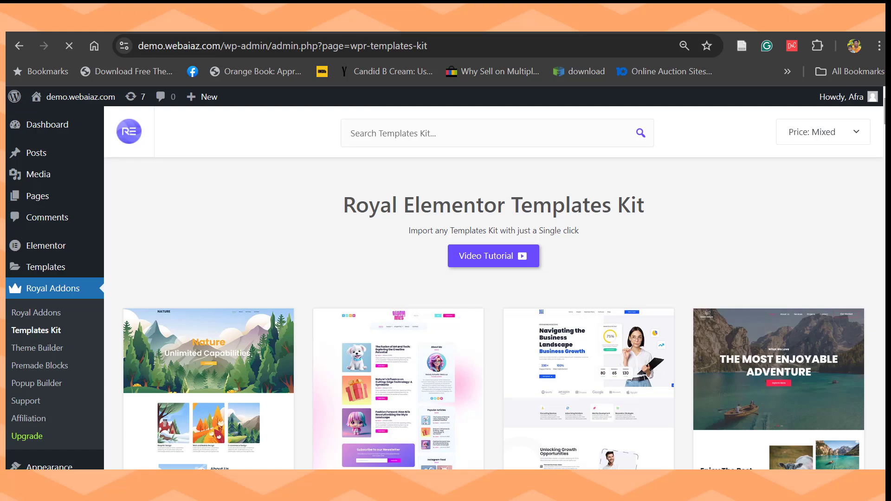
- Filter the template kit library to Free kits and browse through the designs
{"action": "mouse_move", "coordinate": [885, 111]}
{"action": "left_mouse_down"}
{"action": "mouse_move", "coordinate": [884, 136]}
{"action": "mouse_move", "coordinate": [884, 108]}
{"action": "left_mouse_up"}
{"action": "left_click", "coordinate": [821, 139]}
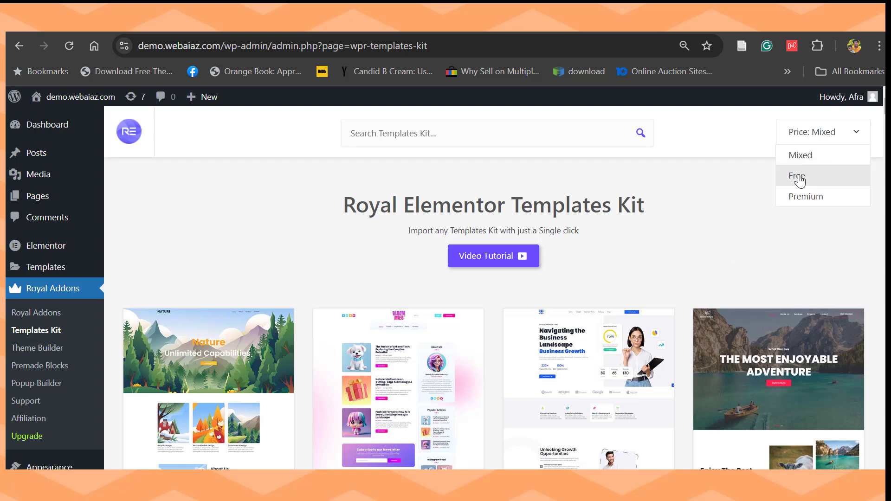
{"action": "left_click", "coordinate": [797, 176]}
{"action": "scroll", "coordinate": [730, 209], "scroll_direction": "down", "scroll_amount": 4}
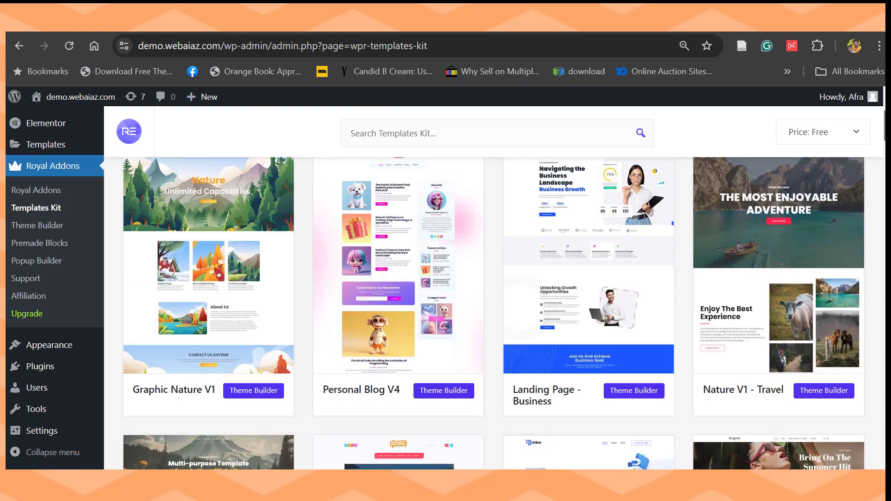
{"action": "scroll", "coordinate": [494, 287], "scroll_direction": "down", "scroll_amount": 3}
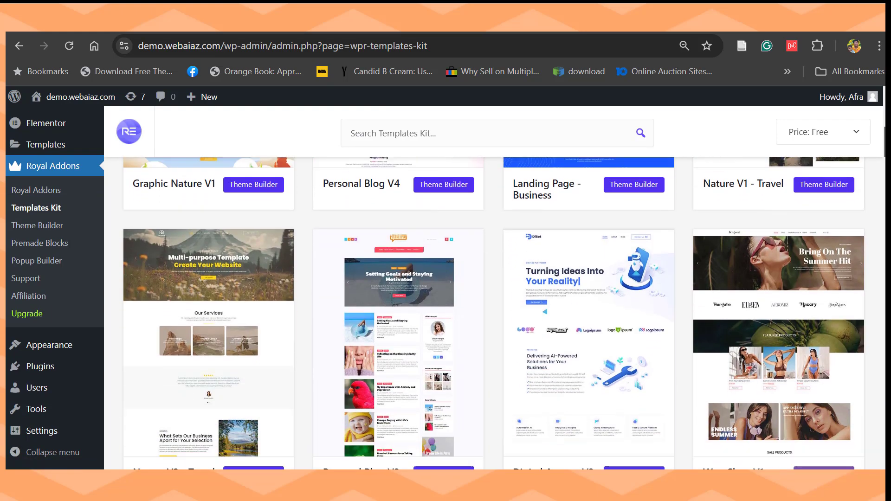
{"action": "scroll", "coordinate": [493, 288], "scroll_direction": "up", "scroll_amount": 4}
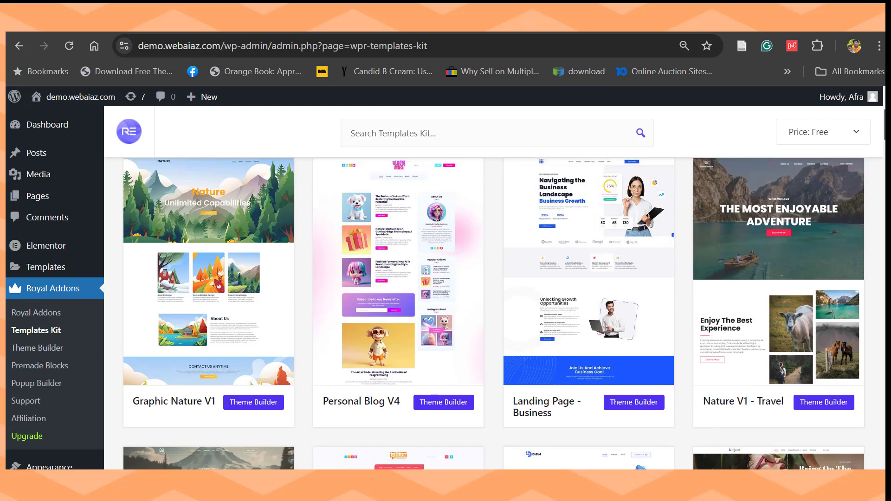
{"action": "scroll", "coordinate": [493, 288], "scroll_direction": "up", "scroll_amount": 1}
{"action": "scroll", "coordinate": [344, 204], "scroll_direction": "up", "scroll_amount": 3}
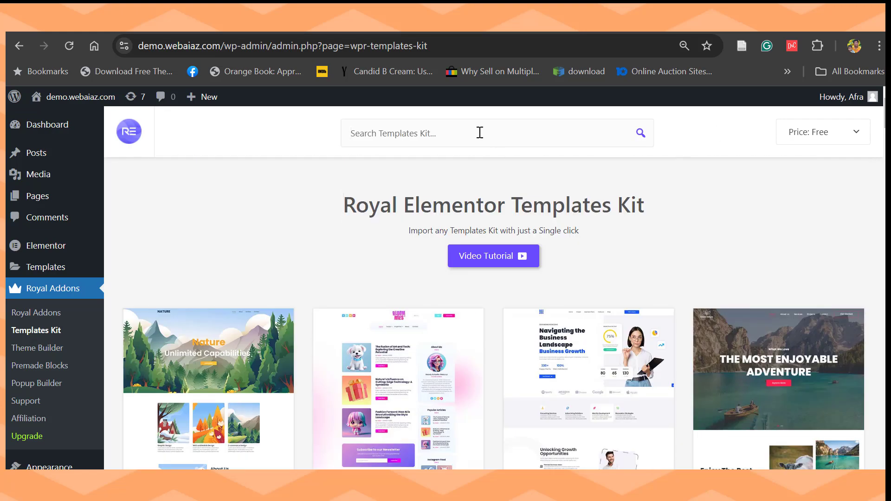
- Search the template kits for "blog" and compare the matching blog designs
{"action": "left_click", "coordinate": [480, 132]}
{"action": "type", "text": "blog"}
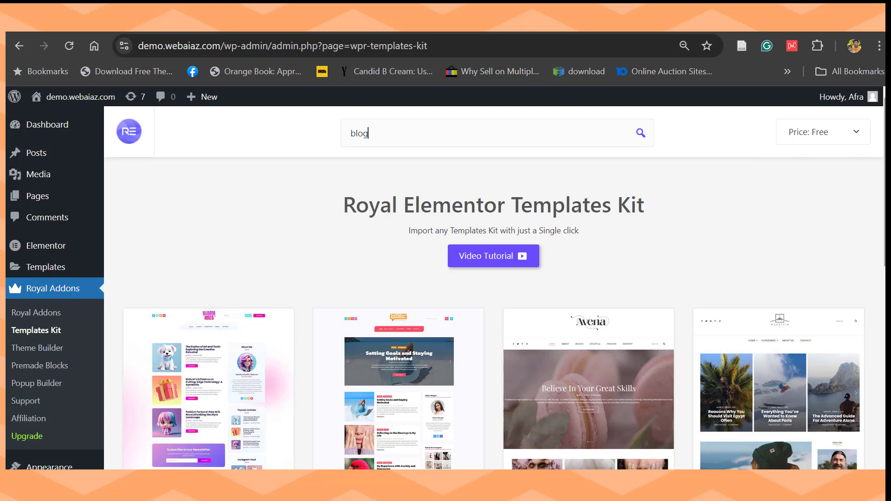
{"action": "scroll", "coordinate": [748, 161], "scroll_direction": "down", "scroll_amount": 4}
{"action": "scroll", "coordinate": [748, 161], "scroll_direction": "down", "scroll_amount": 3}
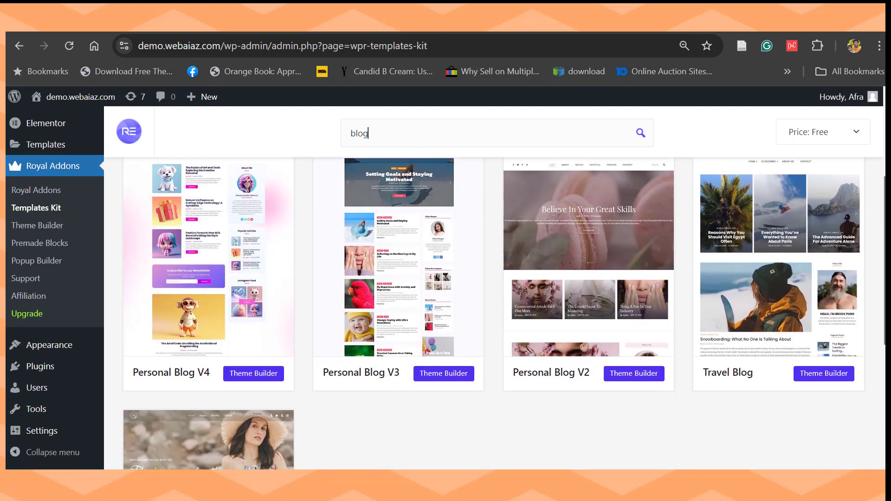
{"action": "scroll", "coordinate": [493, 313], "scroll_direction": "down", "scroll_amount": 2}
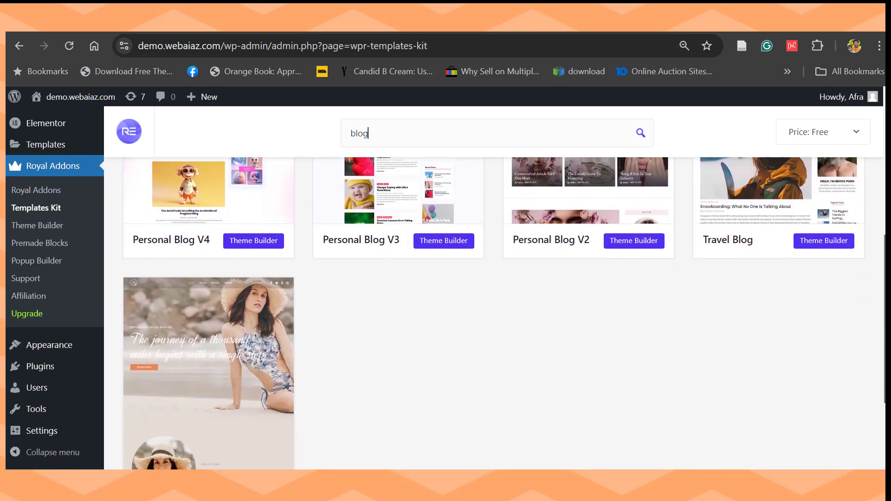
{"action": "scroll", "coordinate": [493, 313], "scroll_direction": "up", "scroll_amount": 2}
{"action": "scroll", "coordinate": [492, 313], "scroll_direction": "up", "scroll_amount": 3}
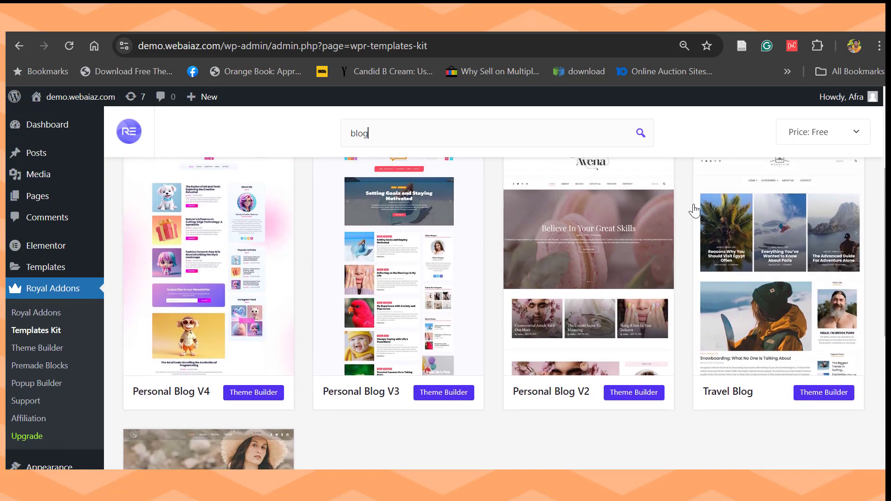
{"action": "scroll", "coordinate": [861, 234], "scroll_direction": "up", "scroll_amount": 1}
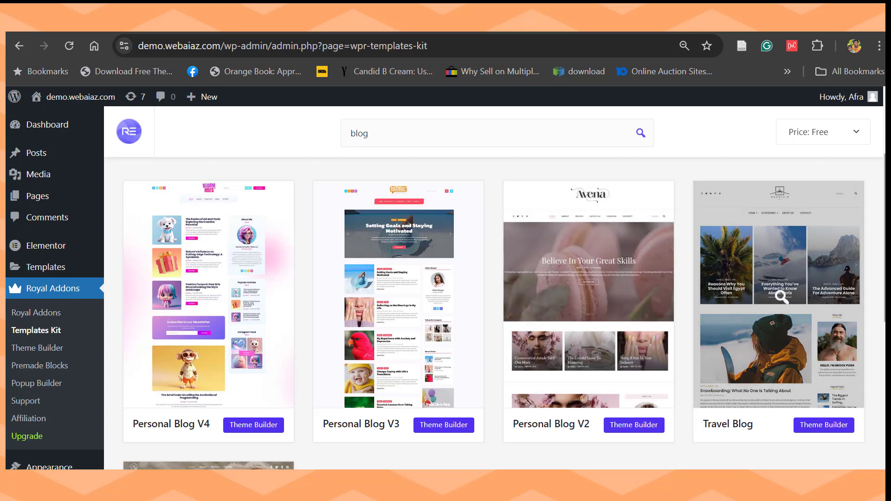
{"action": "scroll", "coordinate": [786, 320], "scroll_direction": "down", "scroll_amount": 6}
{"action": "scroll", "coordinate": [493, 313], "scroll_direction": "up", "scroll_amount": 6}
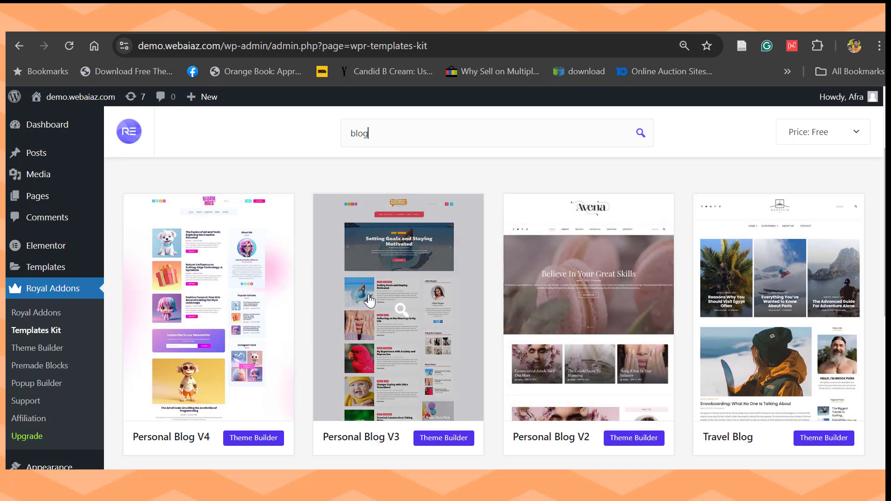
- Open the Personal Blog V3 kit, preview its live demo site, and return to the kit's pages
{"action": "left_click", "coordinate": [377, 328]}
{"action": "scroll", "coordinate": [880, 245], "scroll_direction": "down", "scroll_amount": 3}
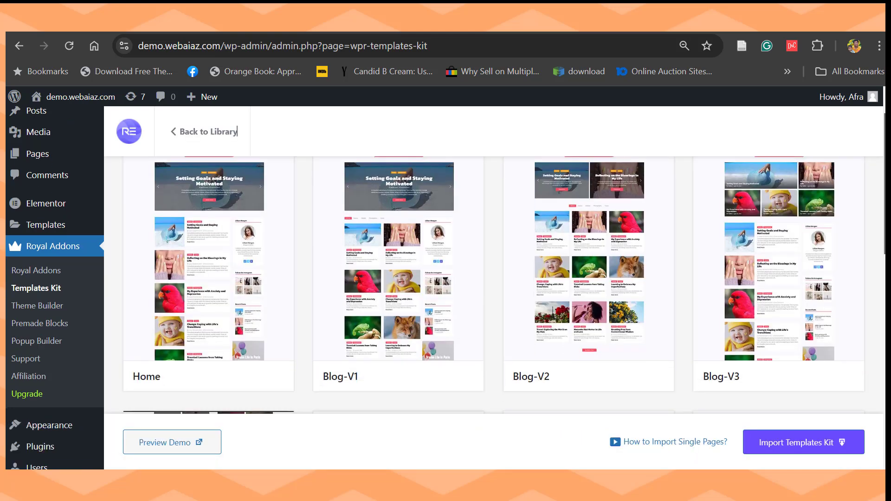
{"action": "left_click", "coordinate": [176, 443]}
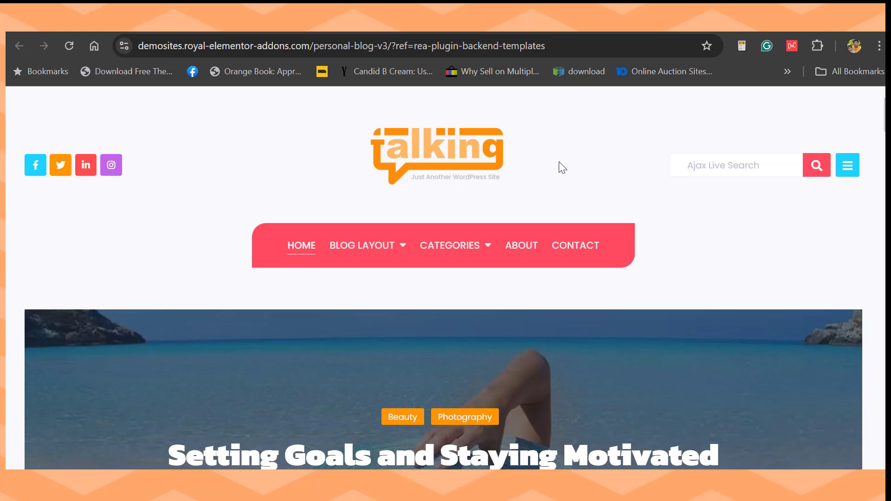
{"action": "mouse_move", "coordinate": [884, 115]}
{"action": "left_mouse_down"}
{"action": "mouse_move", "coordinate": [884, 218]}
{"action": "mouse_move", "coordinate": [885, 115]}
{"action": "left_mouse_up"}
{"action": "left_click", "coordinate": [650, 19]}
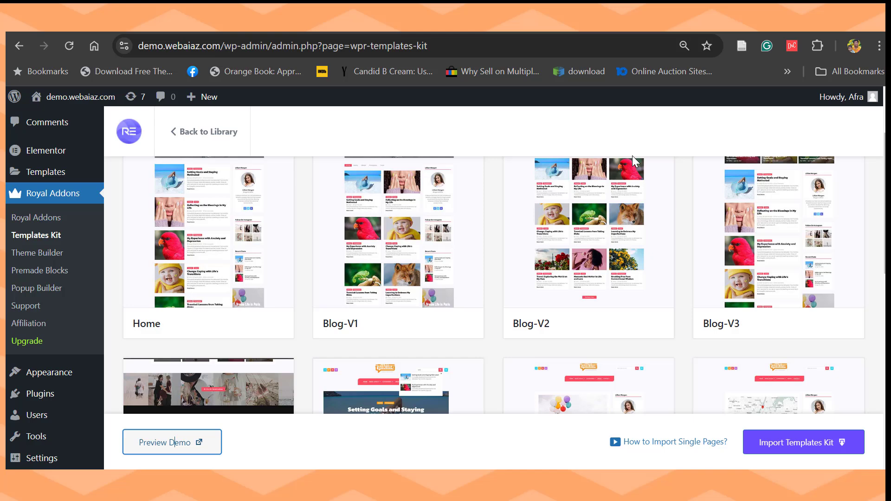
- Import the Personal Blog V3 templates kit, accepting the recommendation about deactivating other plugins
{"action": "left_click", "coordinate": [811, 448]}
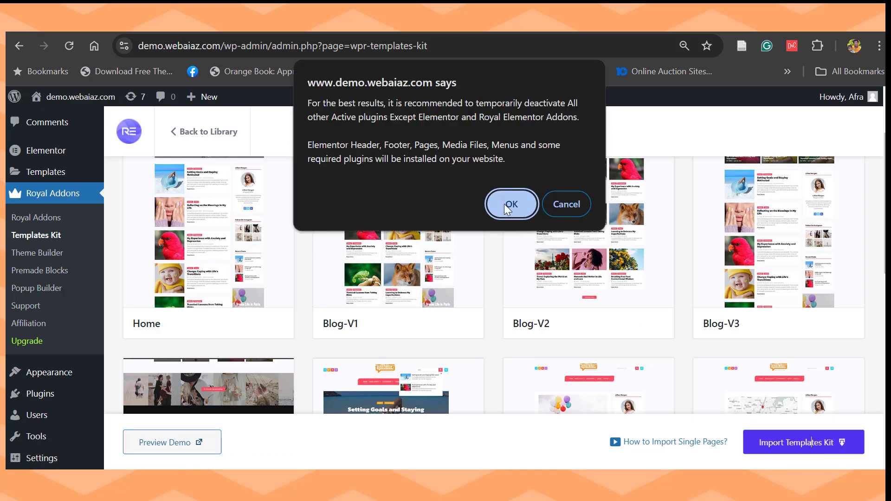
{"action": "left_click", "coordinate": [505, 205]}
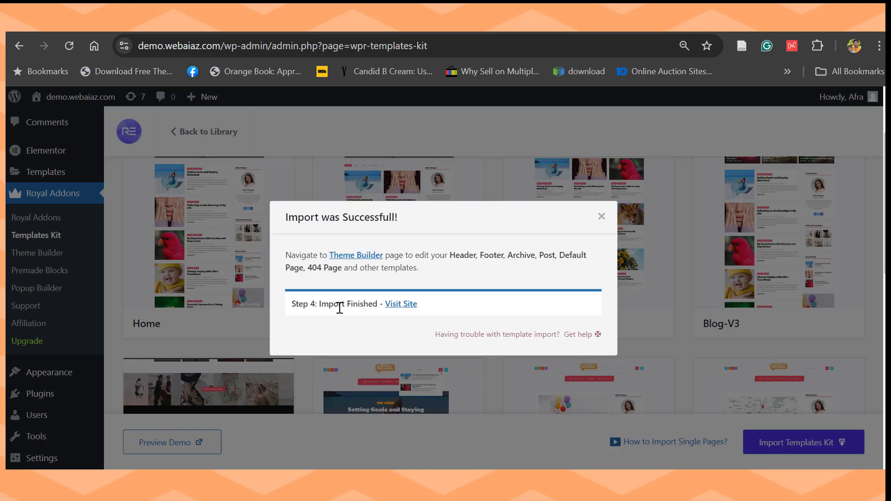
- Visit the site with the imported kit, look through its home page, and follow the Home link in its navigation
{"action": "left_click", "coordinate": [399, 305]}
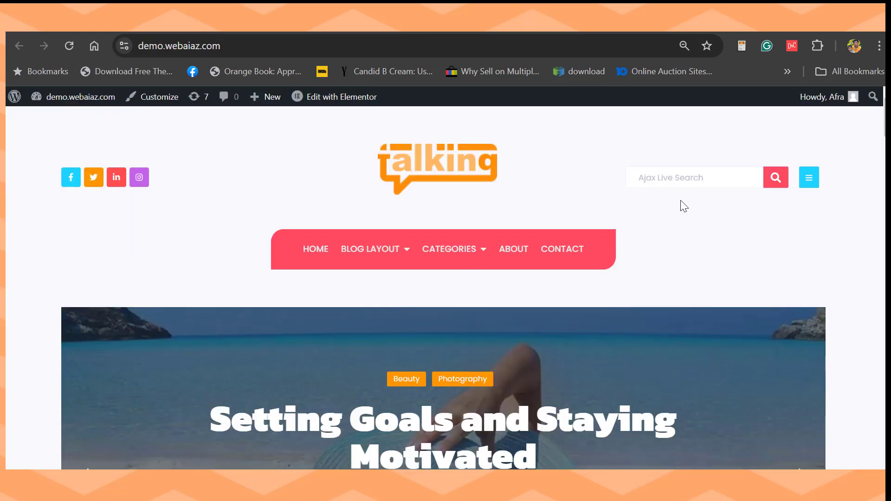
{"action": "scroll", "coordinate": [680, 205], "scroll_direction": "down", "scroll_amount": 15}
{"action": "scroll", "coordinate": [445, 288], "scroll_direction": "down", "scroll_amount": 20}
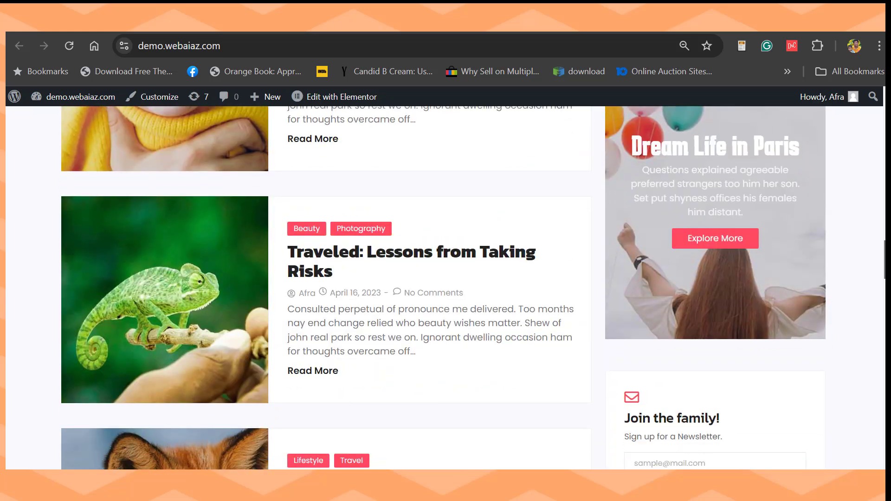
{"action": "scroll", "coordinate": [445, 288], "scroll_direction": "up", "scroll_amount": 20}
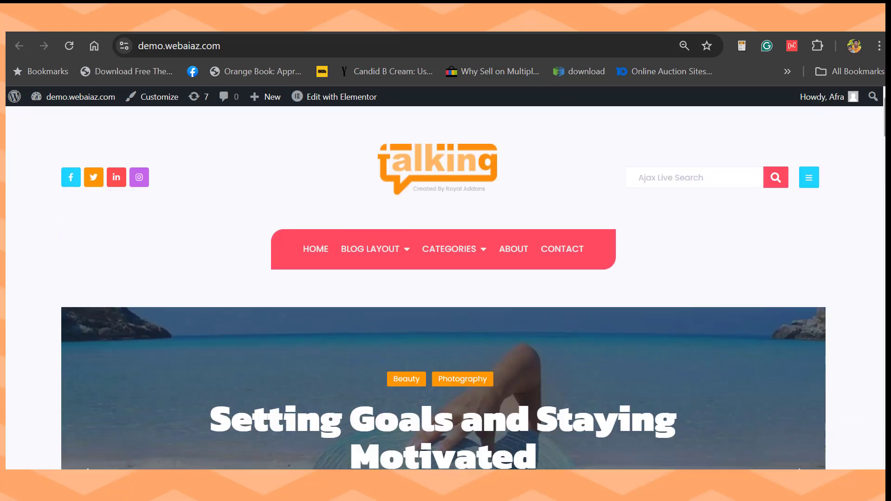
{"action": "left_click", "coordinate": [223, 46]}
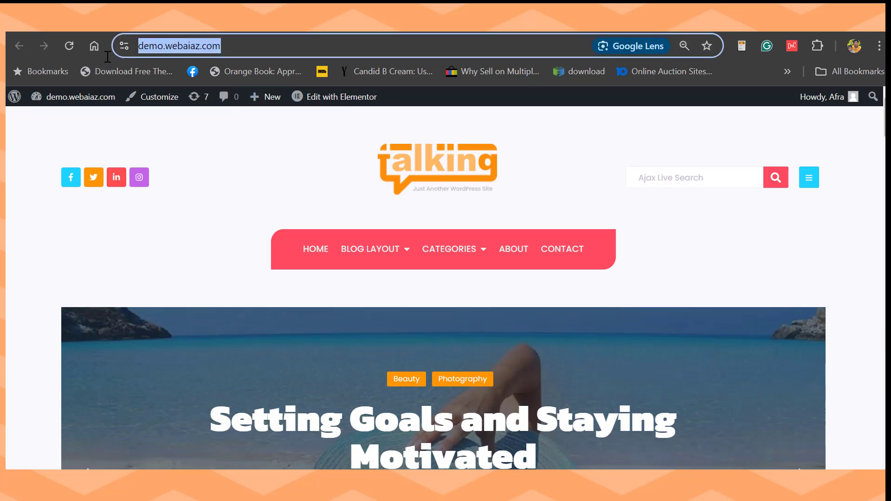
{"action": "left_click", "coordinate": [262, 156]}
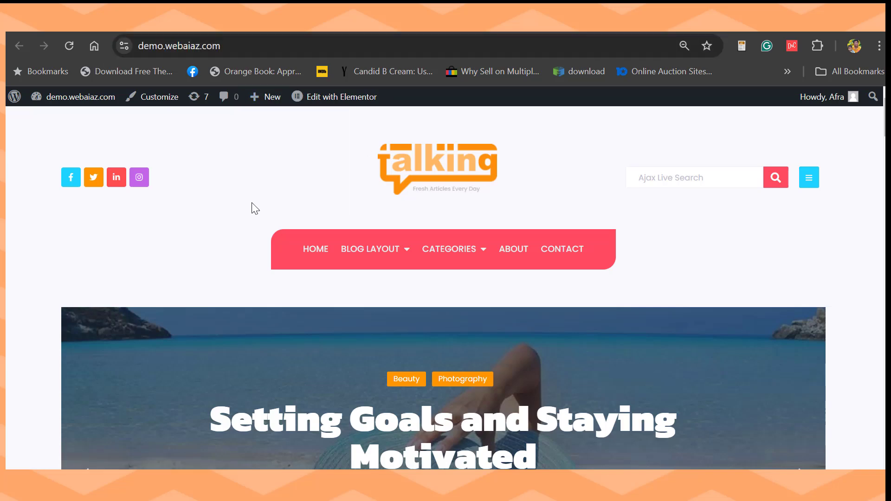
{"action": "left_click", "coordinate": [314, 247]}
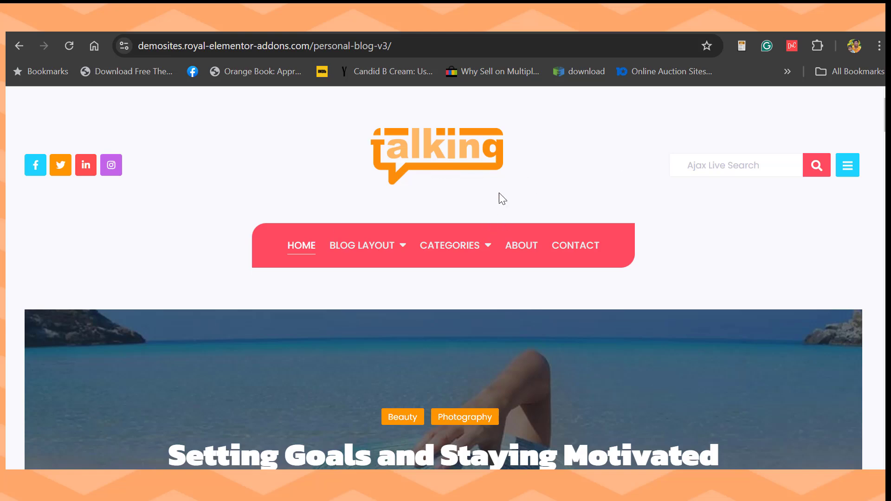
- Close the opened site page and dismiss the import dialog in the template kit library
{"action": "key", "text": "ctrl+w"}
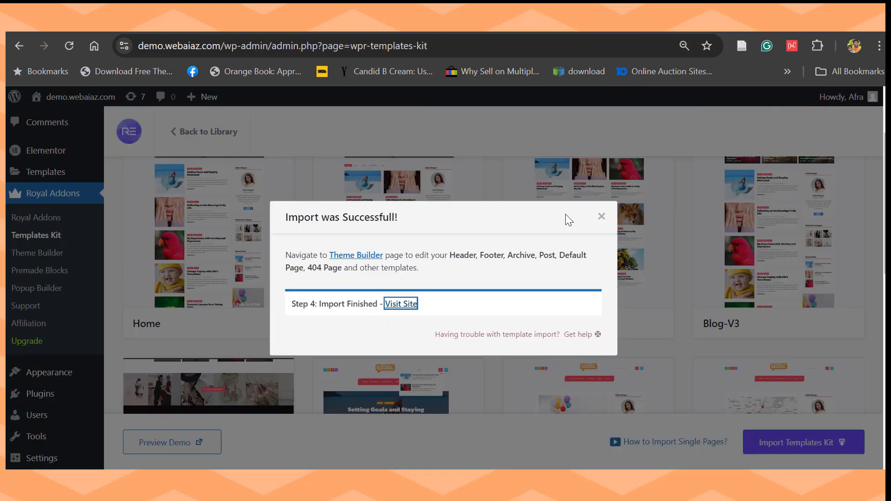
{"action": "left_click", "coordinate": [601, 218]}
- Open the WordPress menu editor and go through the items in Main Menu's structure
{"action": "mouse_move", "coordinate": [44, 375]}
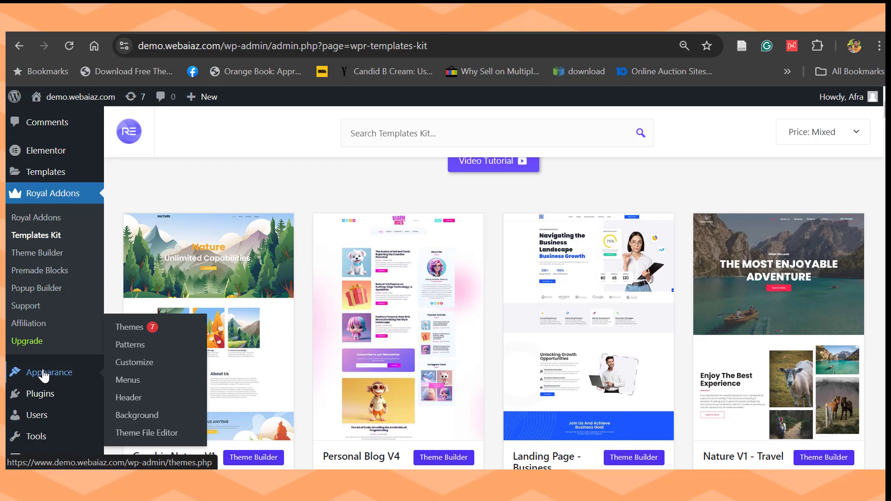
{"action": "left_click", "coordinate": [126, 383]}
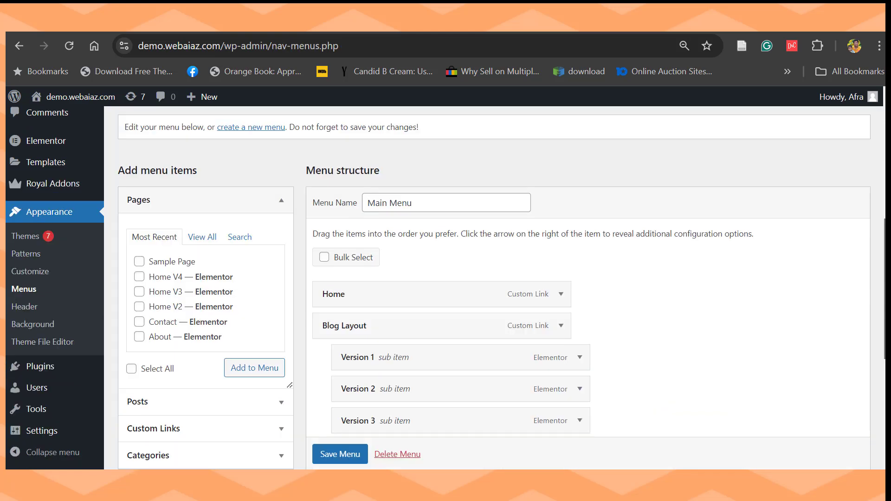
{"action": "scroll", "coordinate": [510, 302], "scroll_direction": "down", "scroll_amount": 1}
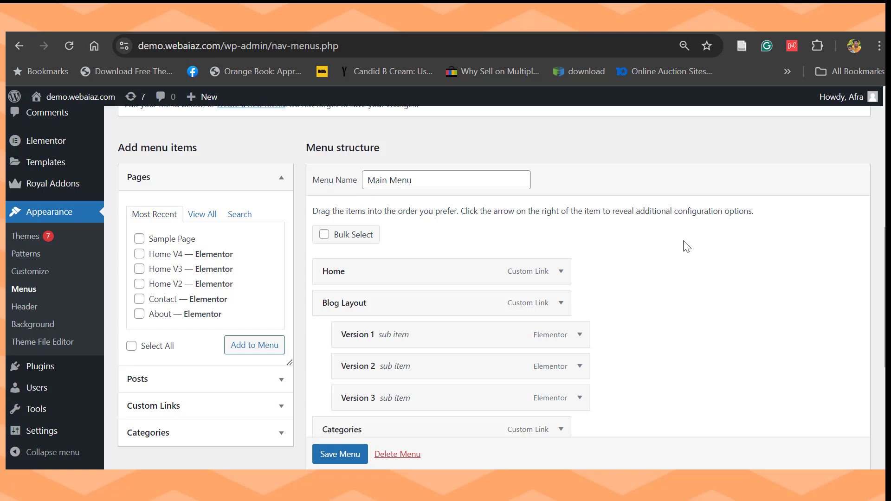
{"action": "scroll", "coordinate": [564, 220], "scroll_direction": "down", "scroll_amount": 2}
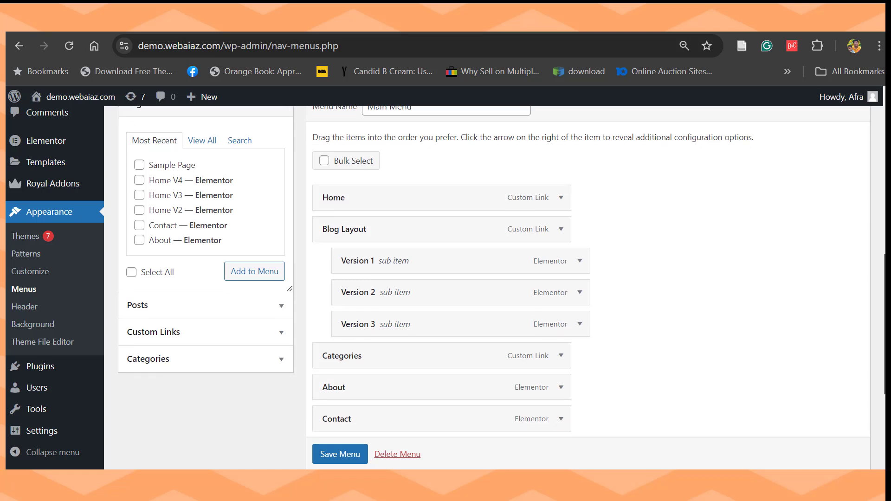
{"action": "mouse_move", "coordinate": [564, 221]}
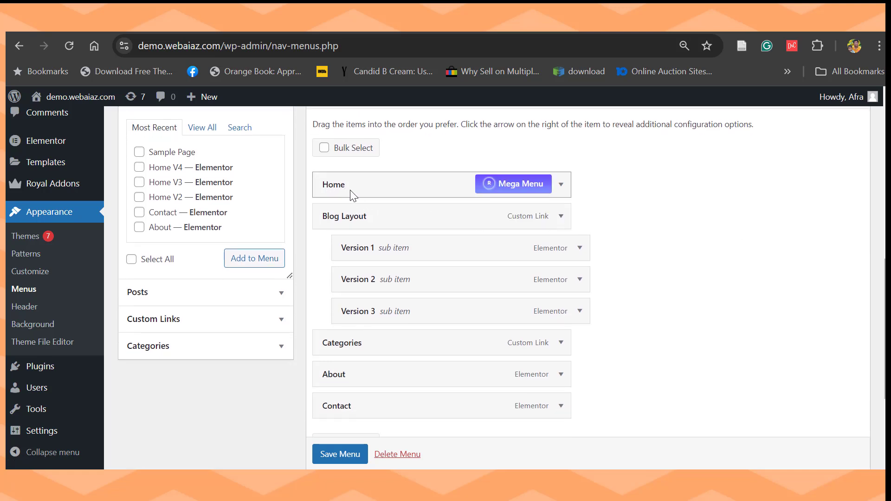
{"action": "mouse_move", "coordinate": [567, 193]}
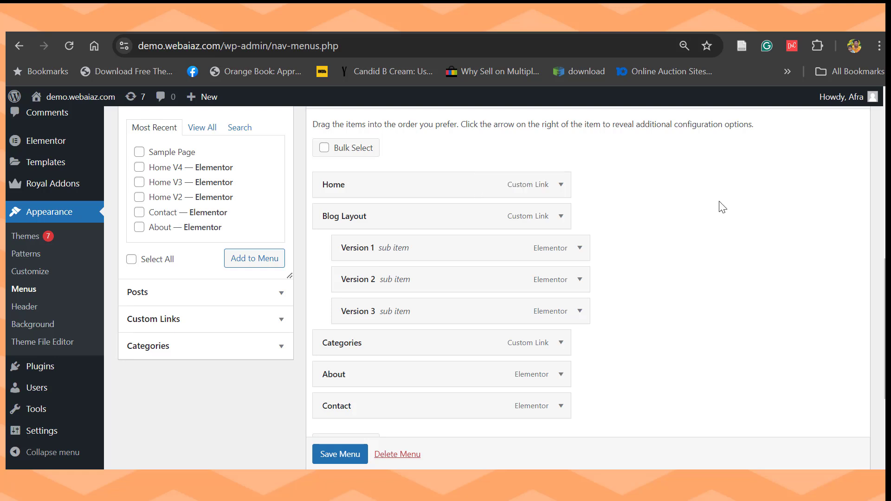
- Remove the Home and Blog Layout custom links from Main Menu and save the menu
{"action": "left_click", "coordinate": [561, 187]}
{"action": "scroll", "coordinate": [465, 307], "scroll_direction": "down", "scroll_amount": 1}
{"action": "left_click_drag", "start_coordinate": [398, 283], "coordinate": [376, 260]}
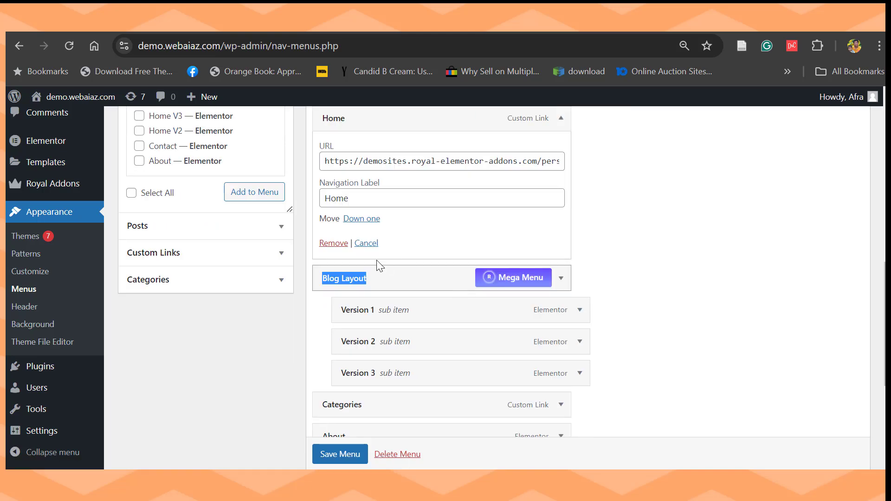
{"action": "left_click", "coordinate": [333, 243]}
{"action": "scroll", "coordinate": [369, 197], "scroll_direction": "up", "scroll_amount": 2}
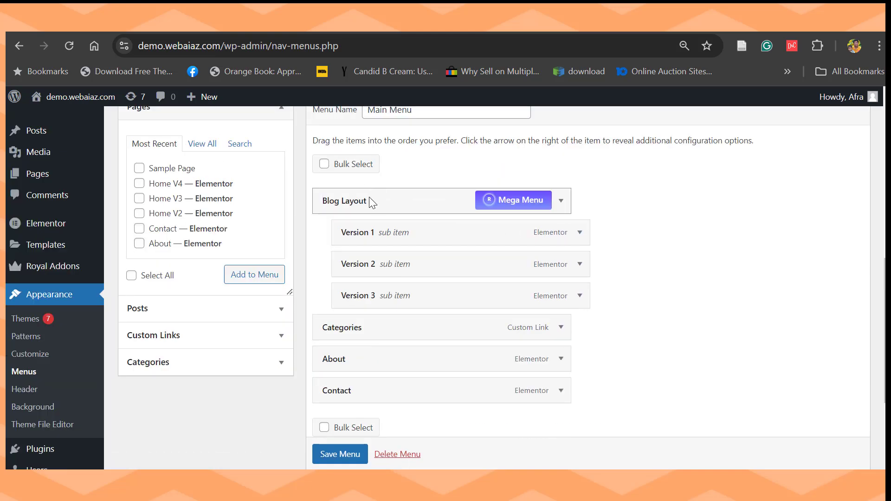
{"action": "left_click", "coordinate": [560, 201]}
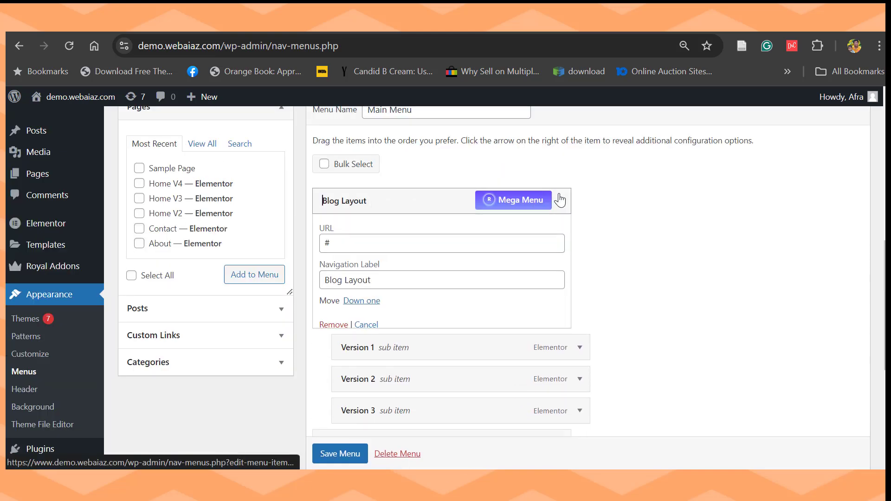
{"action": "left_click", "coordinate": [333, 326]}
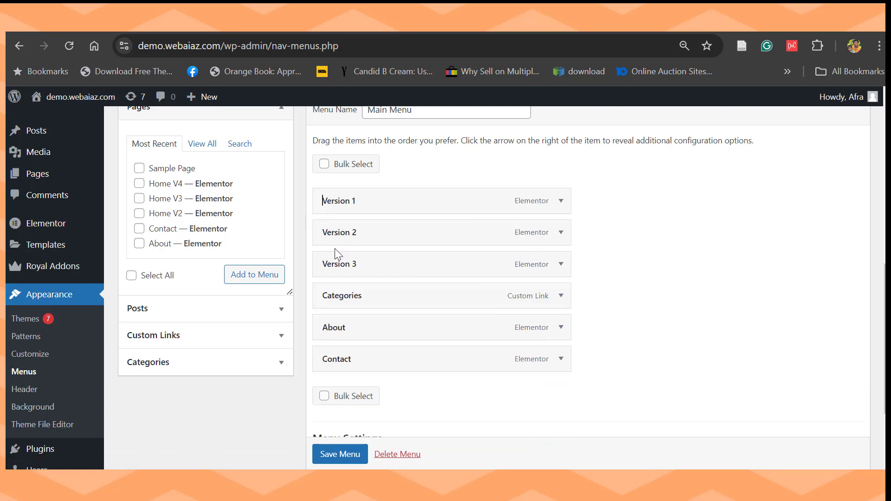
{"action": "mouse_move", "coordinate": [412, 301]}
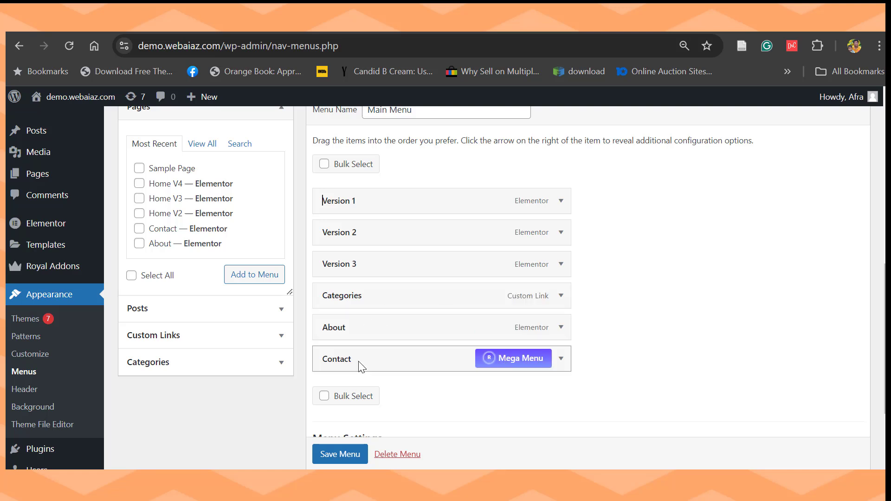
{"action": "scroll", "coordinate": [340, 456], "scroll_direction": "down", "scroll_amount": 1}
{"action": "left_click", "coordinate": [340, 456]}
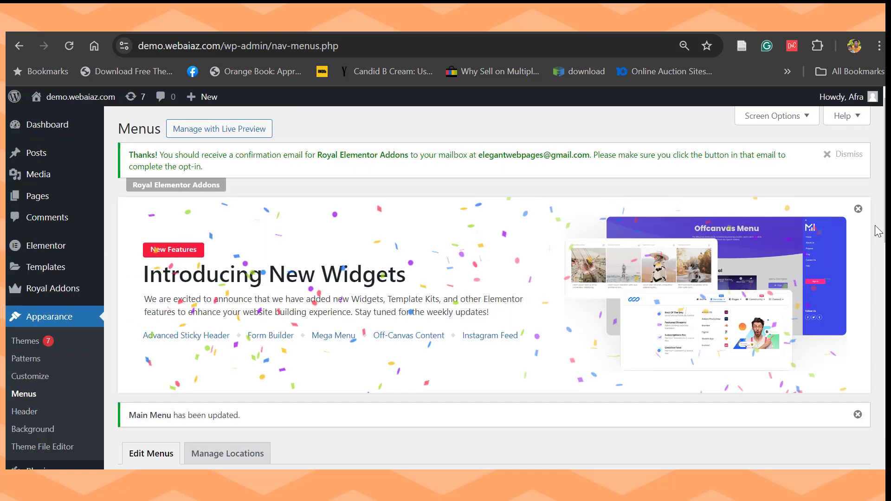
- In the site customizer, make the homepage display a static page, choose Home V4 for it, and publish the change
{"action": "scroll", "coordinate": [566, 226], "scroll_direction": "down", "scroll_amount": 2}
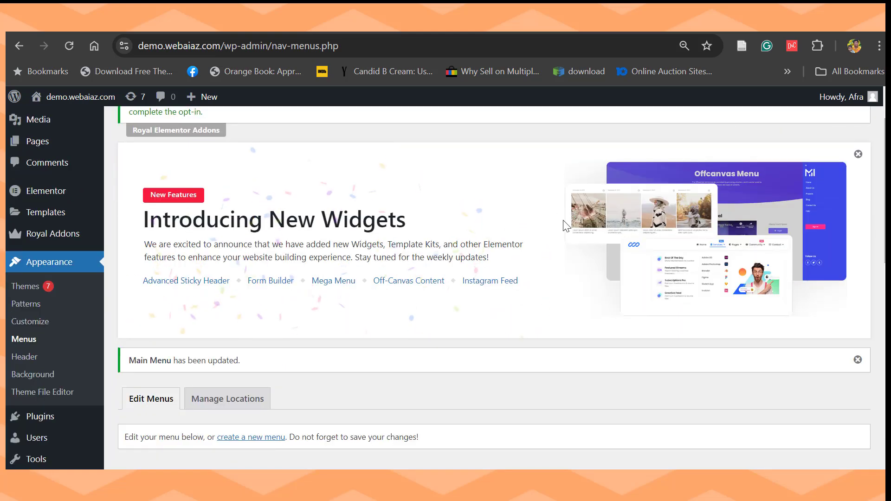
{"action": "left_click", "coordinate": [24, 322]}
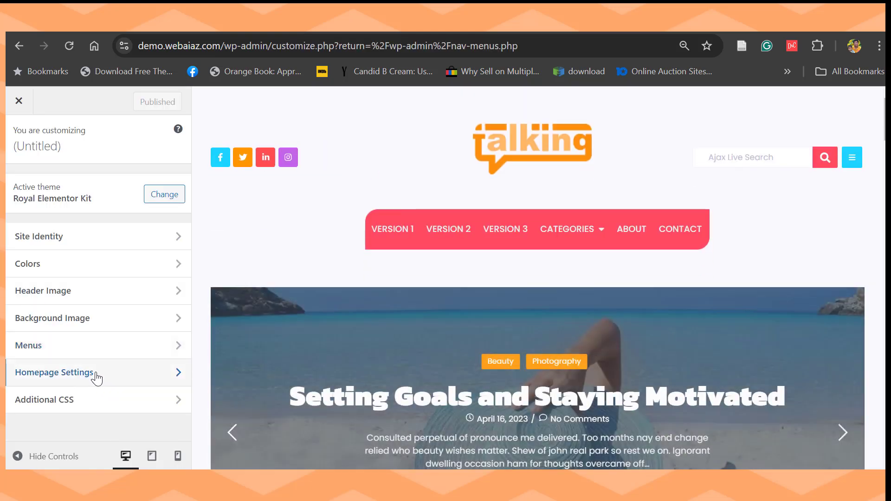
{"action": "left_click", "coordinate": [96, 373]}
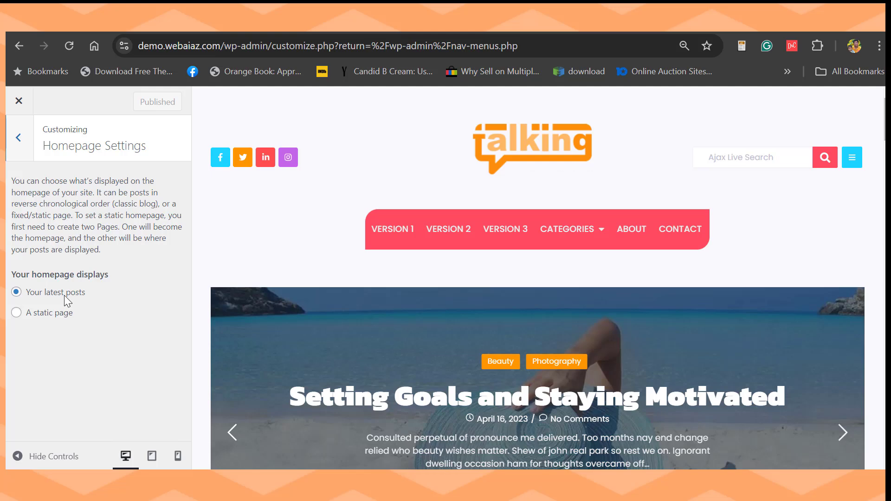
{"action": "left_click", "coordinate": [16, 313]}
{"action": "scroll", "coordinate": [183, 313], "scroll_direction": "down", "scroll_amount": 1}
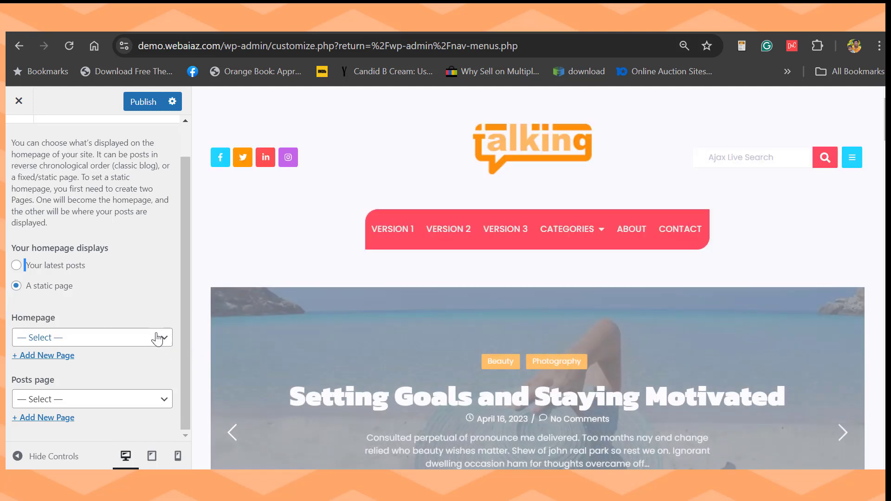
{"action": "left_click", "coordinate": [159, 338]}
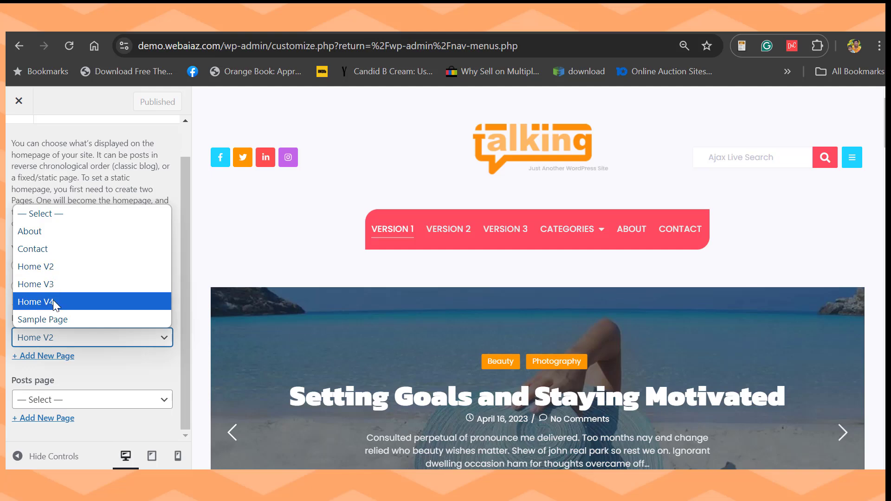
{"action": "left_click", "coordinate": [54, 302]}
{"action": "left_click", "coordinate": [142, 103]}
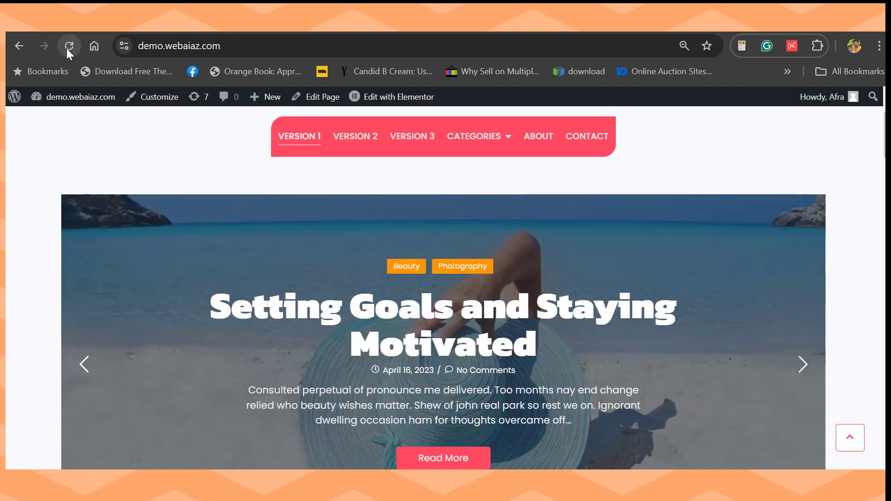
- Reload the live site and look through its new home page
{"action": "left_click", "coordinate": [69, 45]}
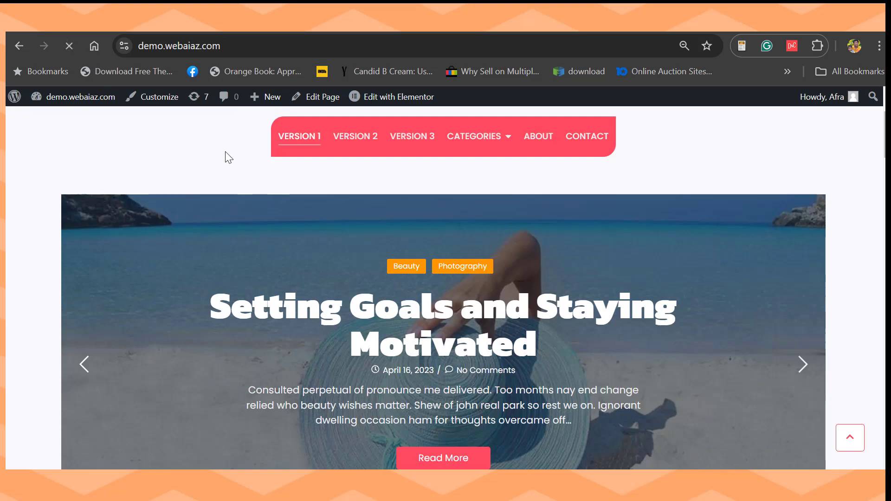
{"action": "scroll", "coordinate": [225, 232], "scroll_direction": "down", "scroll_amount": 3}
{"action": "scroll", "coordinate": [443, 287], "scroll_direction": "down", "scroll_amount": 8}
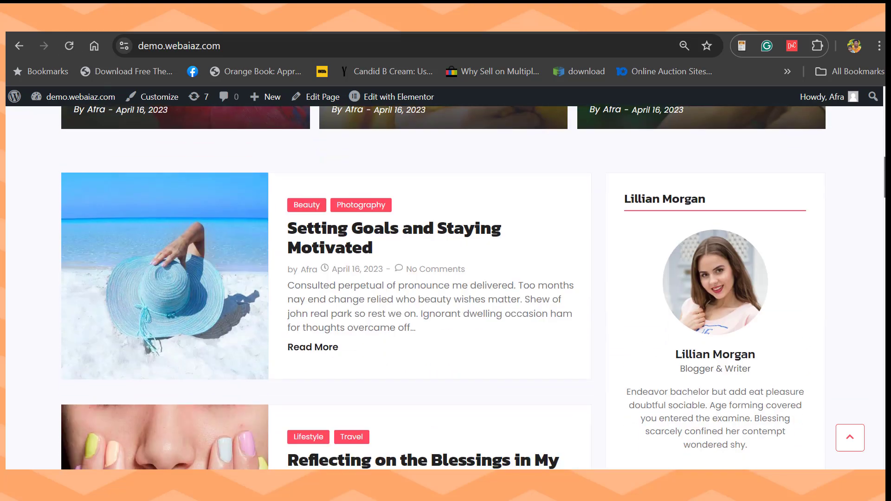
{"action": "scroll", "coordinate": [872, 88], "scroll_direction": "up", "scroll_amount": 15}
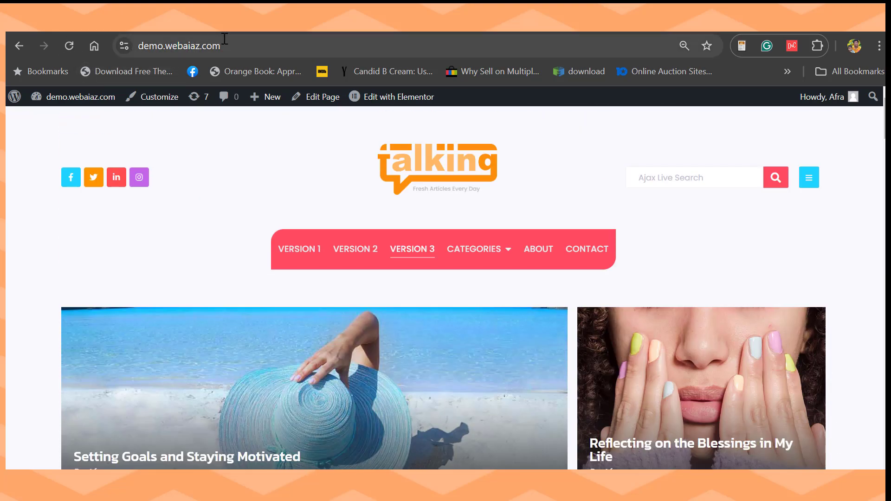
- Return to the WordPress menu editor and move the Version 3 item to the first place in Main Menu
{"action": "left_click", "coordinate": [211, 45]}
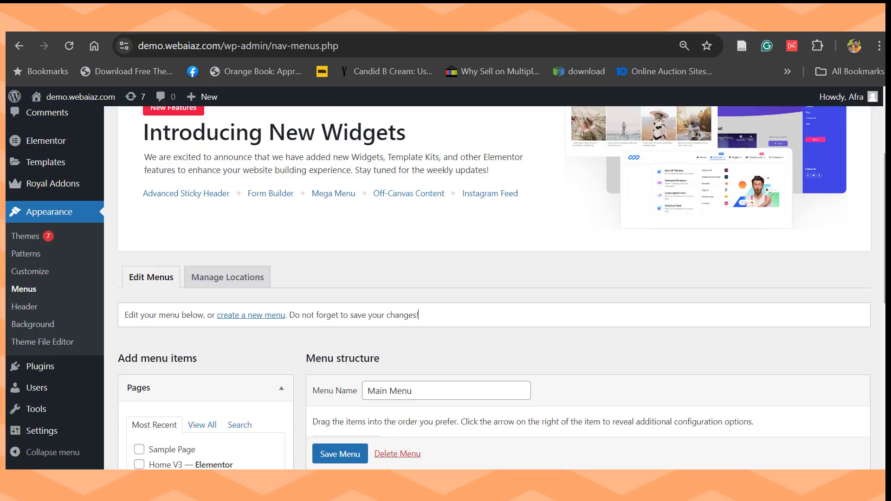
{"action": "scroll", "coordinate": [419, 315], "scroll_direction": "down", "scroll_amount": 5}
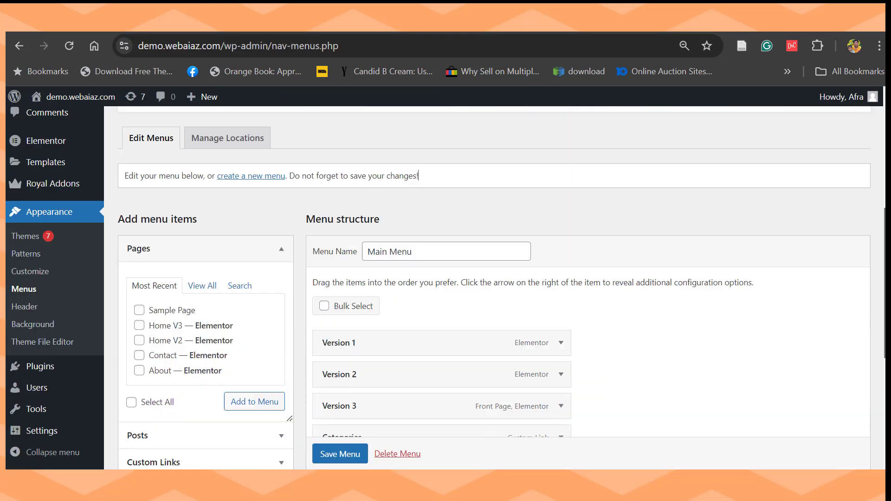
{"action": "scroll", "coordinate": [496, 322], "scroll_direction": "down", "scroll_amount": 1}
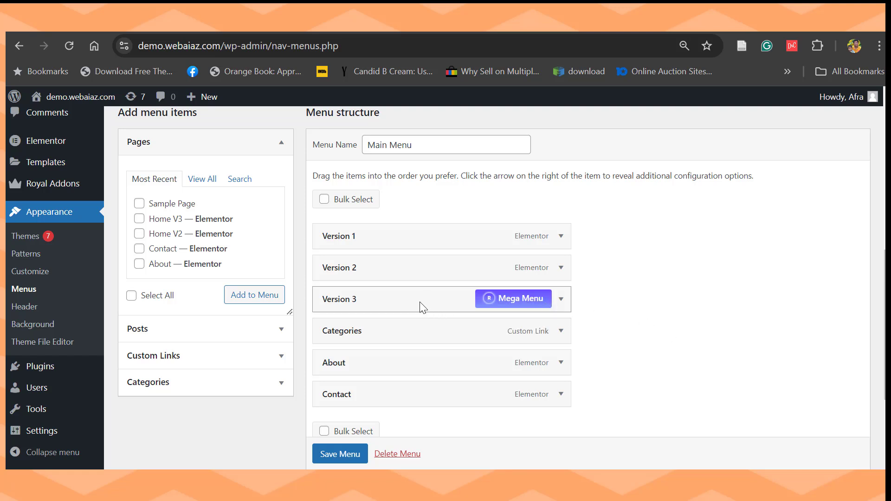
{"action": "left_click_drag", "start_coordinate": [417, 300], "coordinate": [416, 234]}
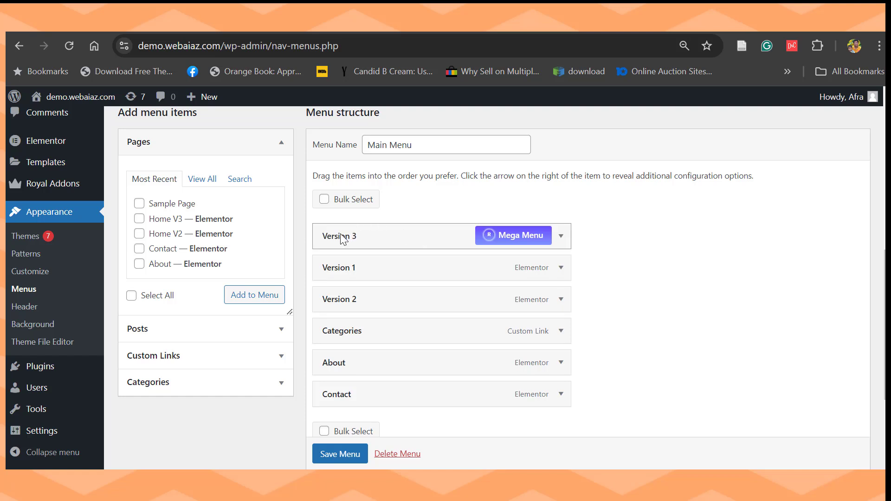
- Change the Version 3 item's navigation label to Home and save the menu
{"action": "left_click", "coordinate": [559, 242]}
{"action": "left_click", "coordinate": [374, 279]}
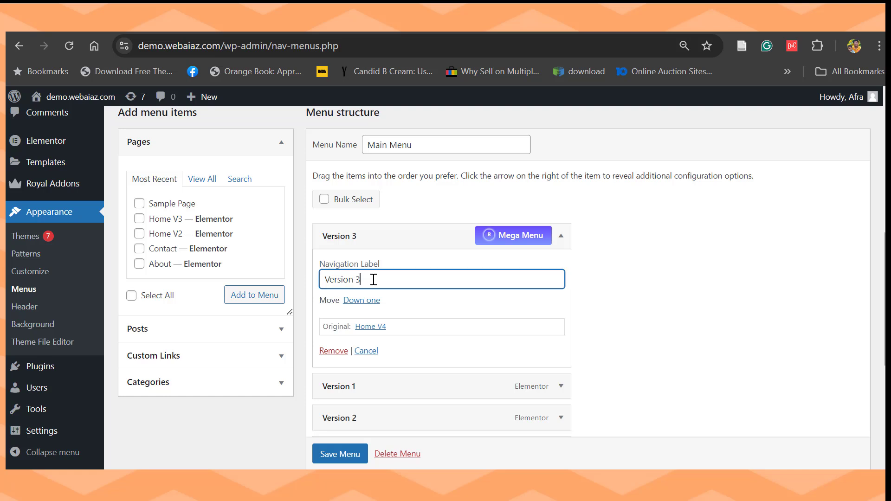
{"action": "key", "text": "BackSpace"}
{"action": "key", "text": "BackSpace"}
{"action": "key", "text": "BackSpace"}
{"action": "key", "text": "BackSpace"}
{"action": "key", "text": "BackSpace"}
{"action": "type", "text": "Home"}
{"action": "left_click", "coordinate": [340, 455]}
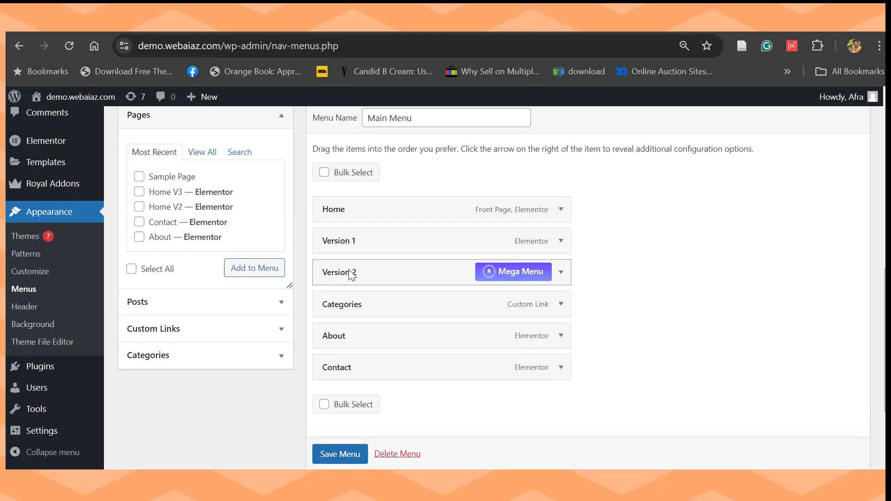
- Change the Version 1 item's navigation label to Travel
{"action": "left_click", "coordinate": [561, 241]}
{"action": "triple_click", "coordinate": [436, 283]}
{"action": "type", "text": "Tra"}
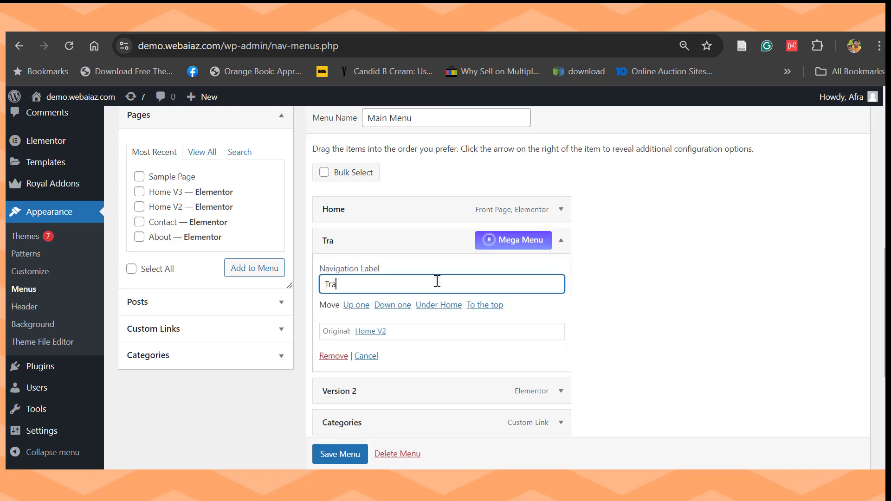
{"action": "type", "text": "vel"}
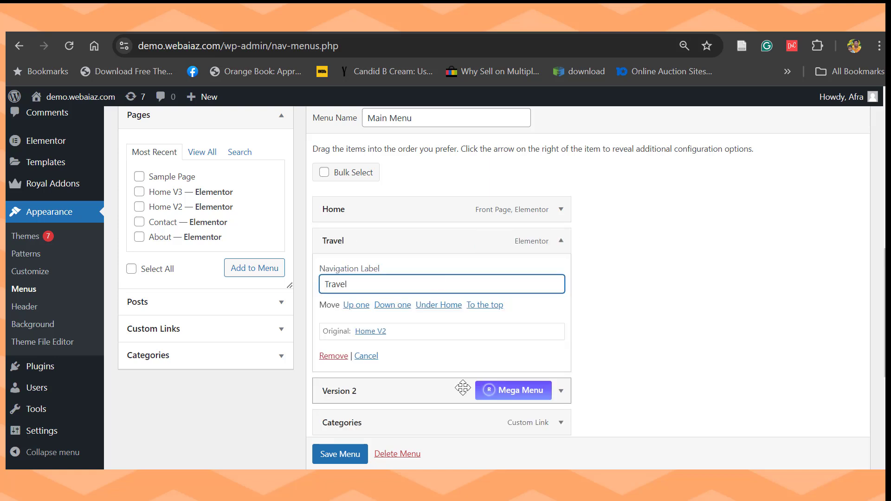
- Change the Version 2 item's navigation label to Fashion and save the menu
{"action": "left_click", "coordinate": [561, 390]}
{"action": "scroll", "coordinate": [457, 319], "scroll_direction": "down", "scroll_amount": 3}
{"action": "left_click", "coordinate": [459, 318]}
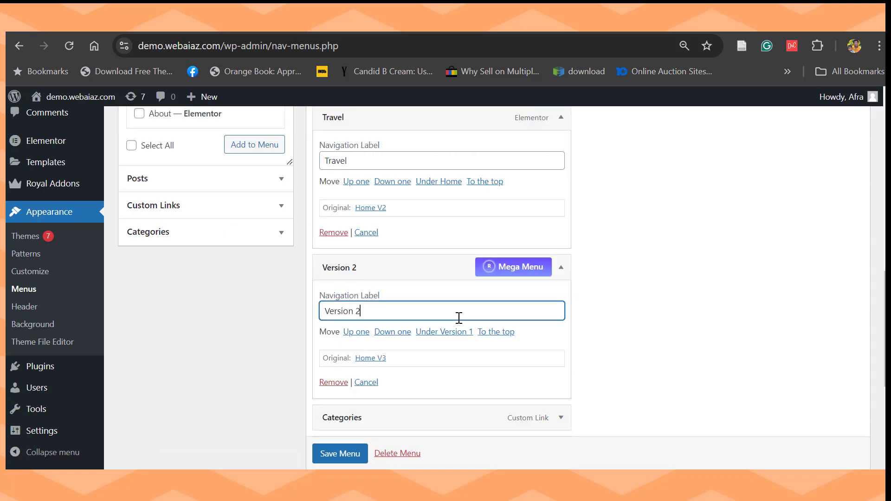
{"action": "key", "text": "BackSpace"}
{"action": "key", "text": "BackSpace"}
{"action": "key", "text": "BackSpace"}
{"action": "key", "text": "BackSpace"}
{"action": "key", "text": "BackSpace"}
{"action": "key", "text": "BackSpace"}
{"action": "type", "text": "Fa"}
{"action": "left_click", "coordinate": [344, 458]}
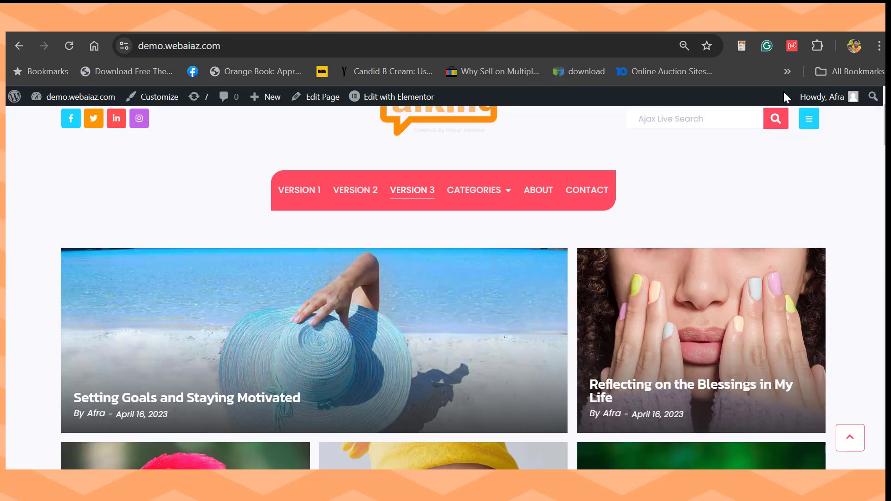
- Reload the live site to check the renamed navigation menu and follow its Home link
{"action": "scroll", "coordinate": [607, 249], "scroll_direction": "up", "scroll_amount": 2}
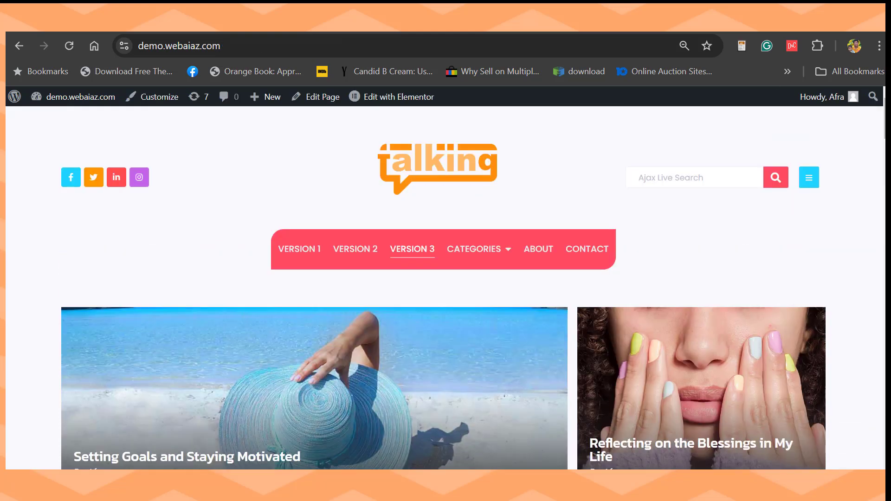
{"action": "left_click", "coordinate": [69, 46]}
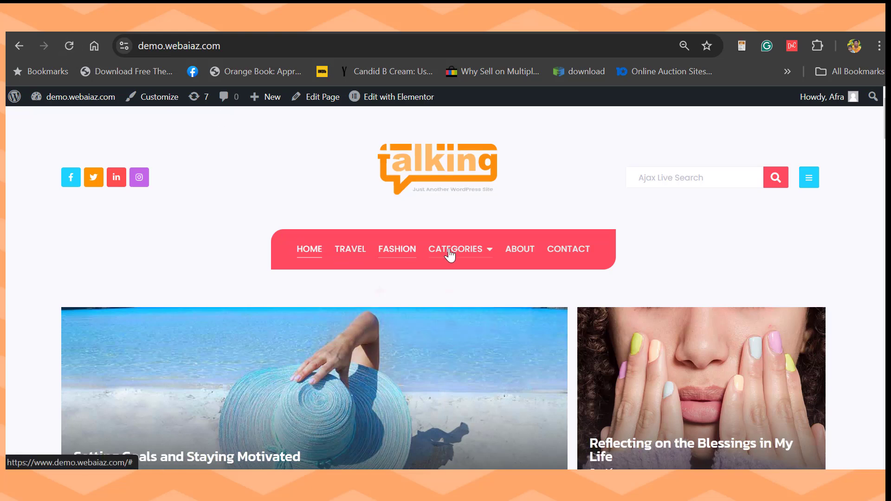
{"action": "mouse_move", "coordinate": [475, 256]}
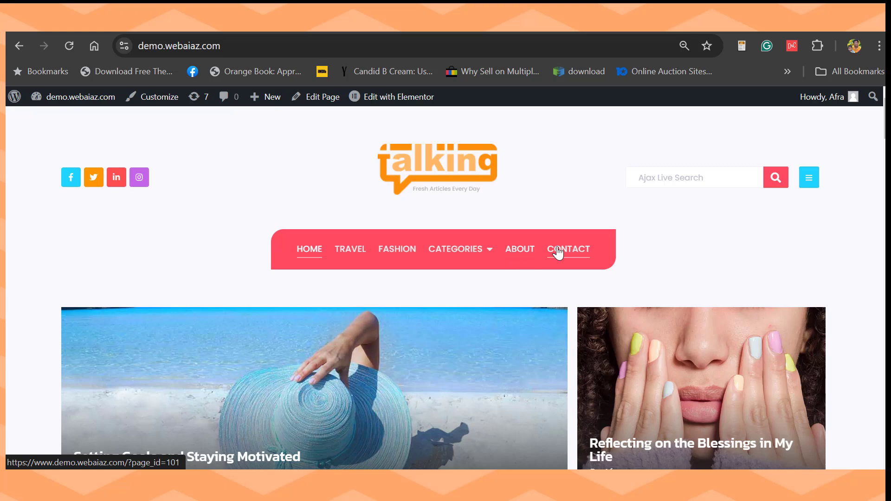
{"action": "left_click", "coordinate": [303, 253]}
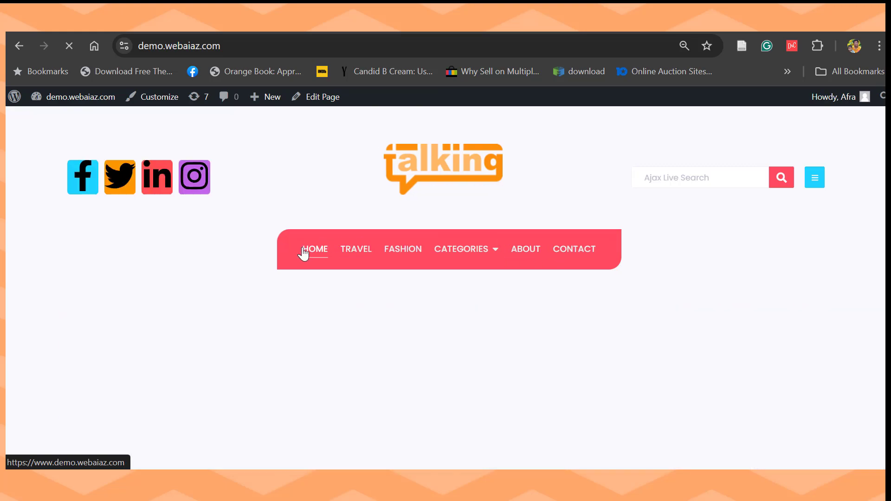
- Open the Personal Blog V3 Header template in Elementor, skip the AI notification and select the header's top section
{"action": "scroll", "coordinate": [443, 287], "scroll_direction": "down", "scroll_amount": 4}
{"action": "scroll", "coordinate": [443, 287], "scroll_direction": "up", "scroll_amount": 4}
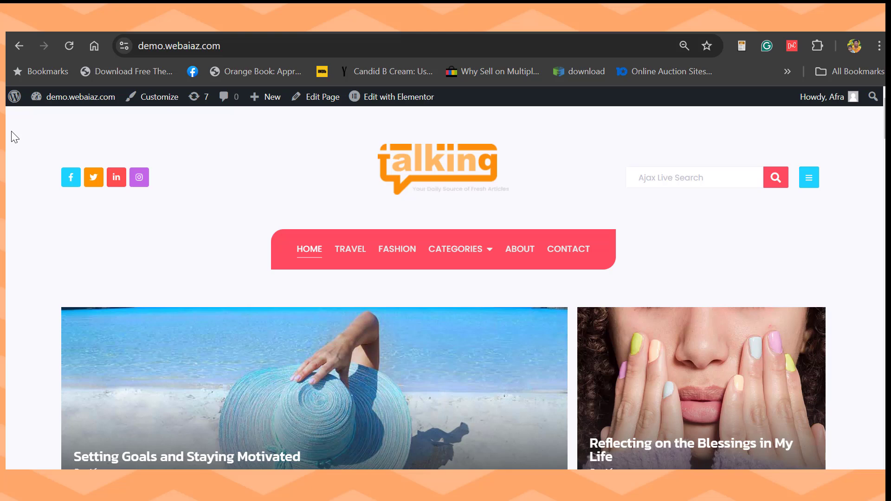
{"action": "mouse_move", "coordinate": [379, 100]}
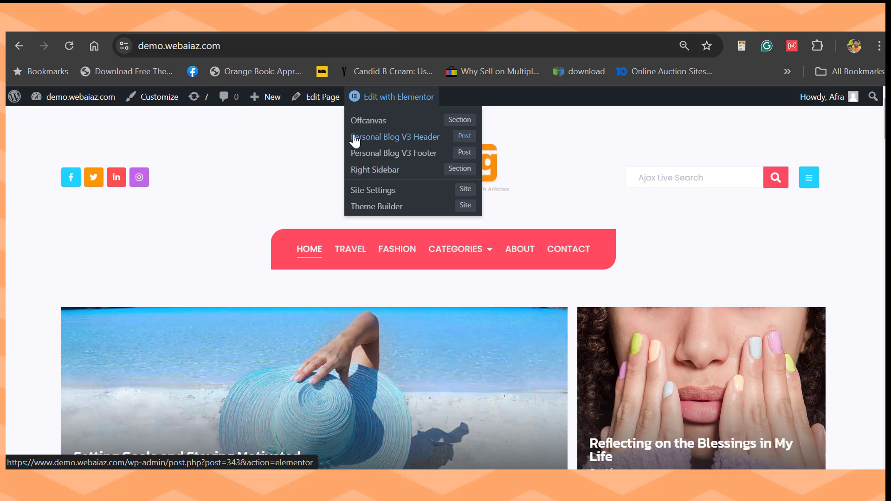
{"action": "left_click", "coordinate": [392, 140]}
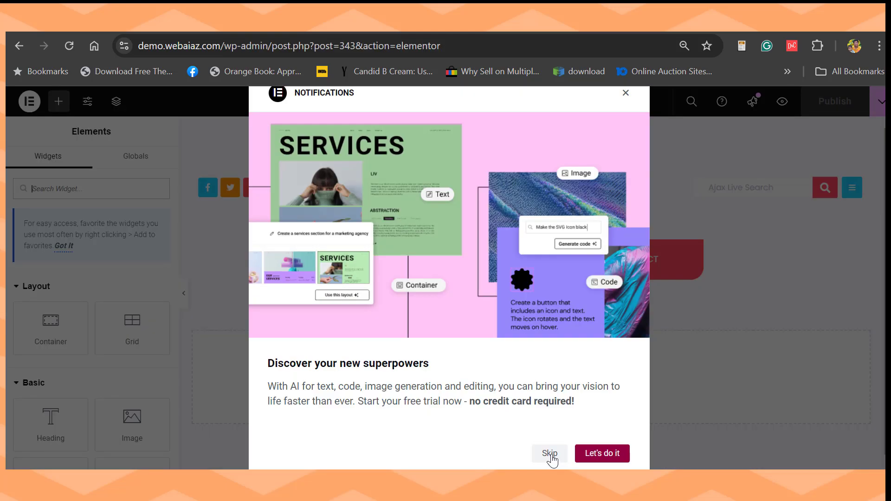
{"action": "left_click", "coordinate": [549, 456]}
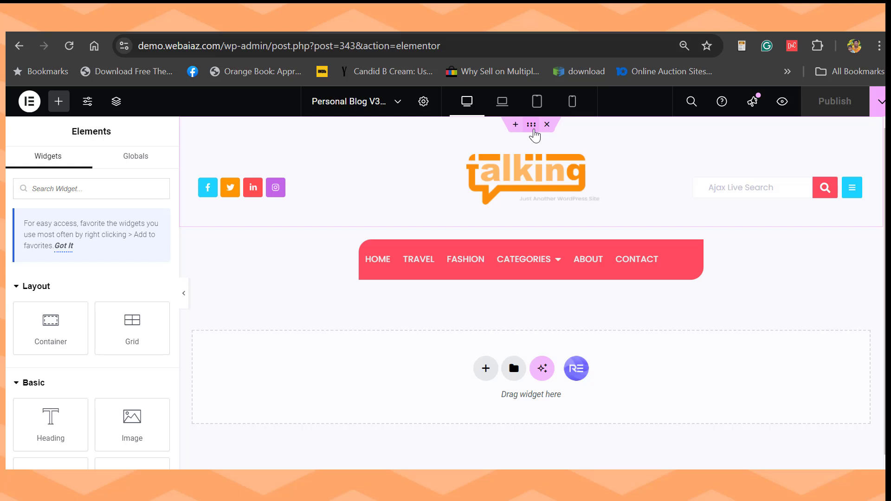
{"action": "left_click", "coordinate": [533, 131]}
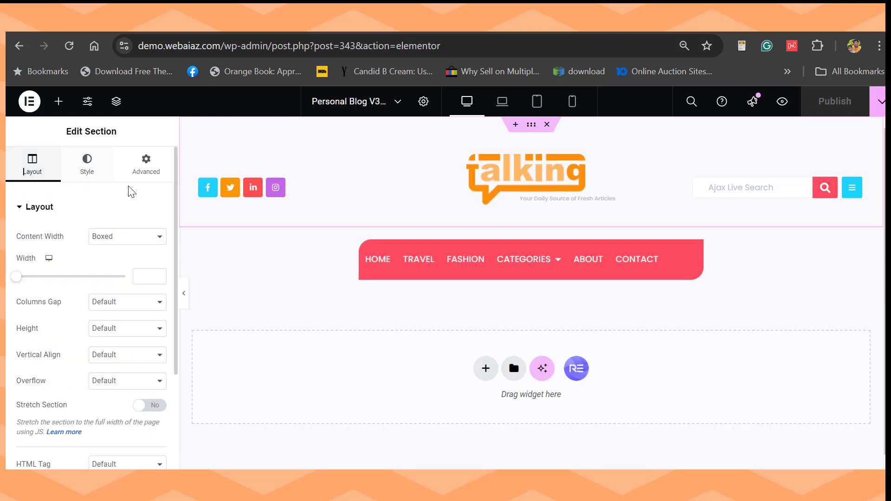
- Add a new item to the header's social icons and give it the YouTube icon from the icon library
{"action": "left_click", "coordinate": [245, 194]}
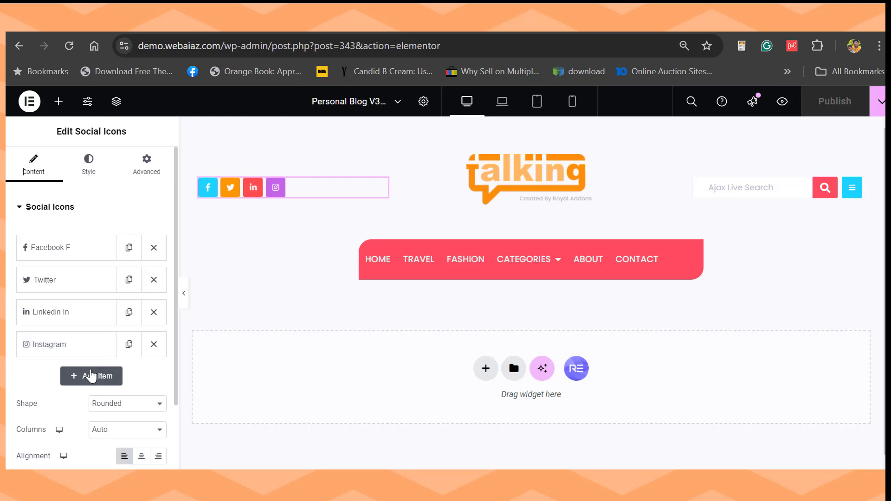
{"action": "left_click", "coordinate": [85, 377]}
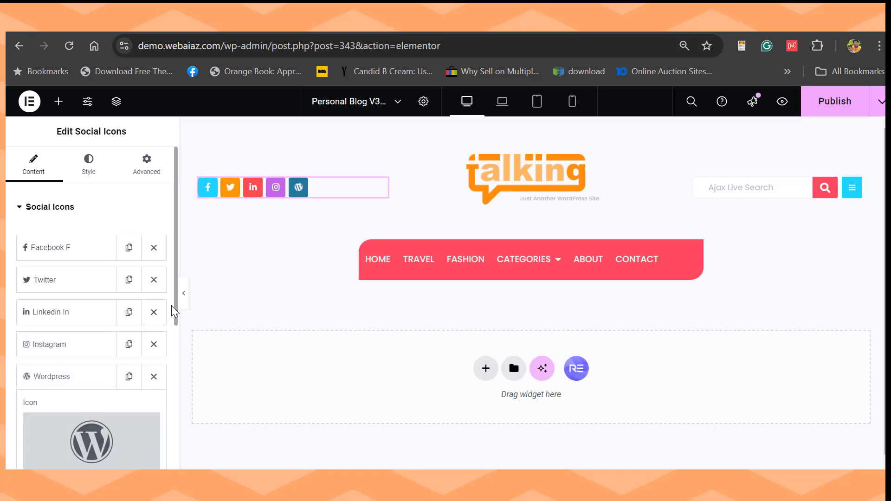
{"action": "scroll", "coordinate": [175, 301], "scroll_direction": "down", "scroll_amount": 5}
{"action": "scroll", "coordinate": [141, 239], "scroll_direction": "up", "scroll_amount": 3}
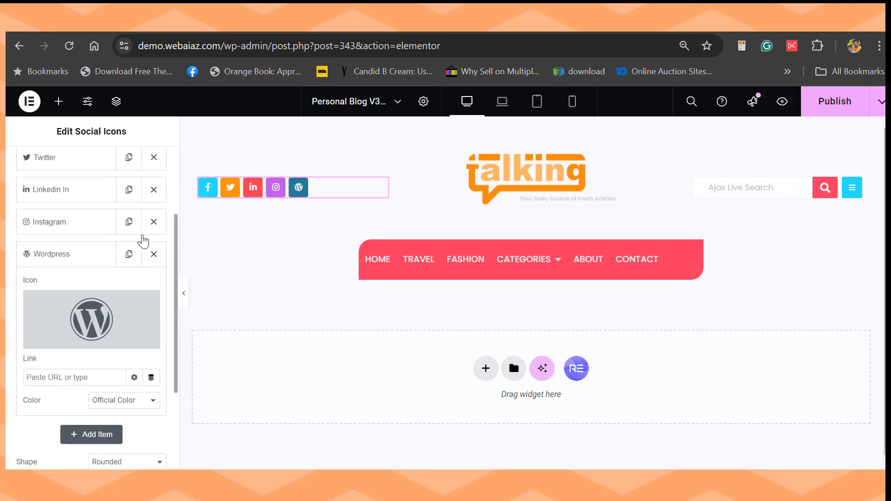
{"action": "scroll", "coordinate": [86, 281], "scroll_direction": "down", "scroll_amount": 1}
{"action": "scroll", "coordinate": [66, 283], "scroll_direction": "up", "scroll_amount": 1}
{"action": "mouse_move", "coordinate": [62, 282]}
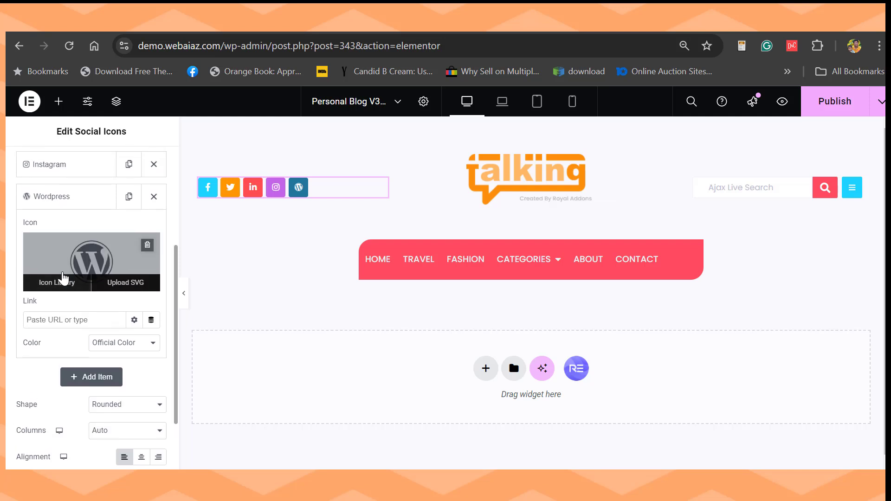
{"action": "scroll", "coordinate": [62, 284], "scroll_direction": "down", "scroll_amount": 1}
{"action": "left_click", "coordinate": [60, 283]}
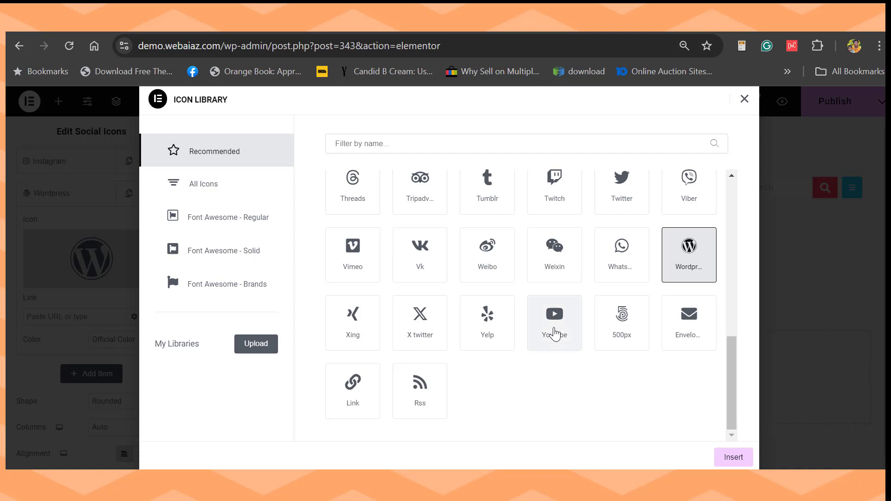
{"action": "left_click", "coordinate": [554, 324]}
{"action": "left_click", "coordinate": [733, 457]}
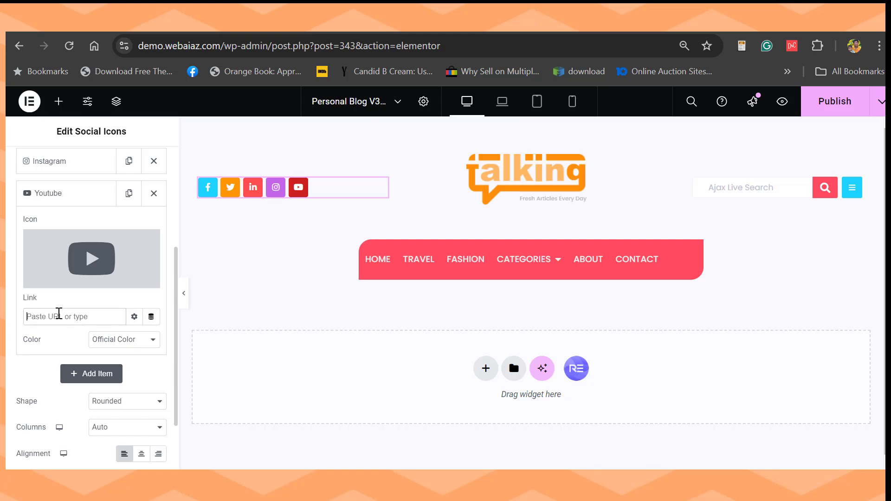
- Copy the YouTube channel's address, set it as the YouTube item's link and show the link options
{"action": "key", "text": "alt+Tab"}
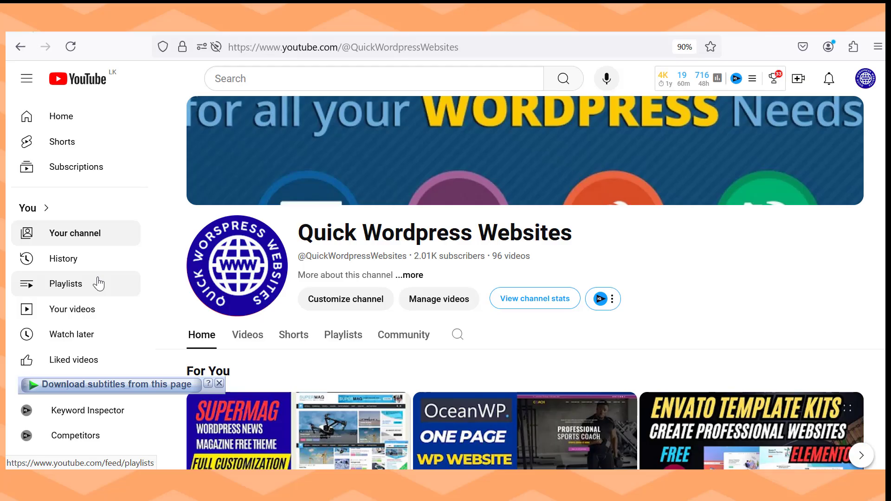
{"action": "left_click", "coordinate": [330, 47]}
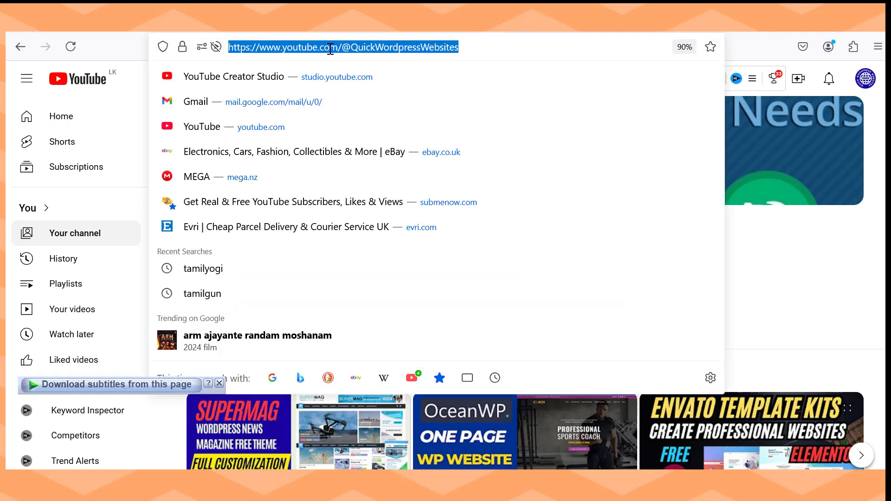
{"action": "key", "text": "alt+Tab"}
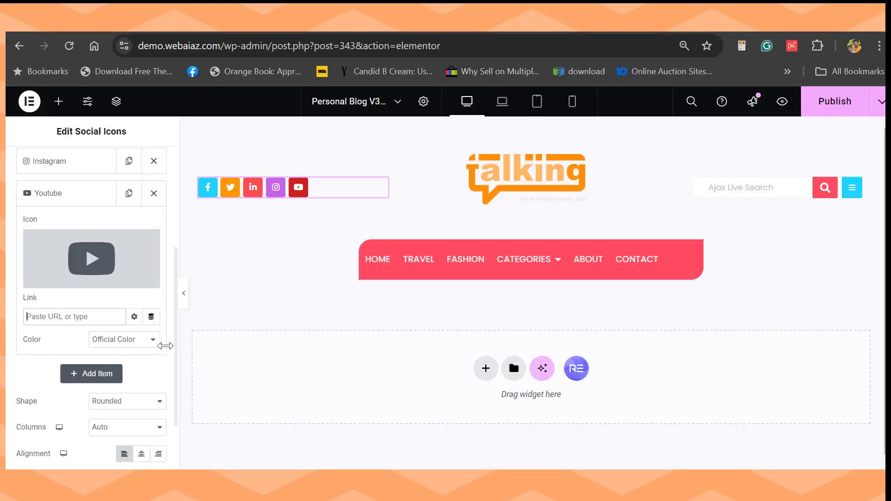
{"action": "key", "text": "ctrl+v"}
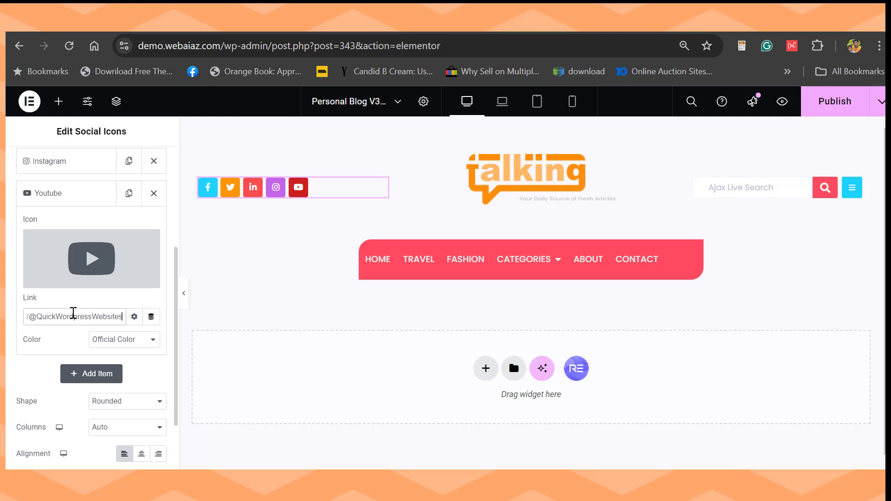
{"action": "left_click", "coordinate": [134, 317]}
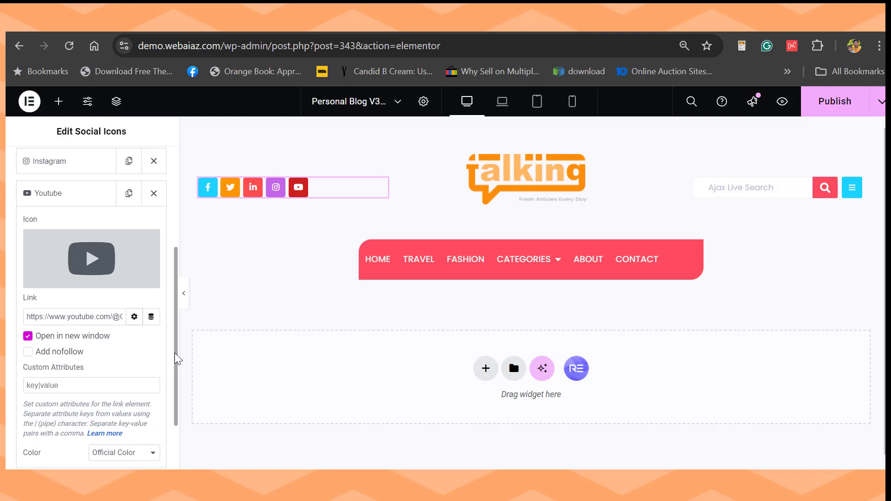
- Expand the Facebook item to review its link and color settings, along with the remaining social icon options
{"action": "scroll", "coordinate": [175, 355], "scroll_direction": "up", "scroll_amount": 3}
{"action": "scroll", "coordinate": [76, 213], "scroll_direction": "up", "scroll_amount": 1}
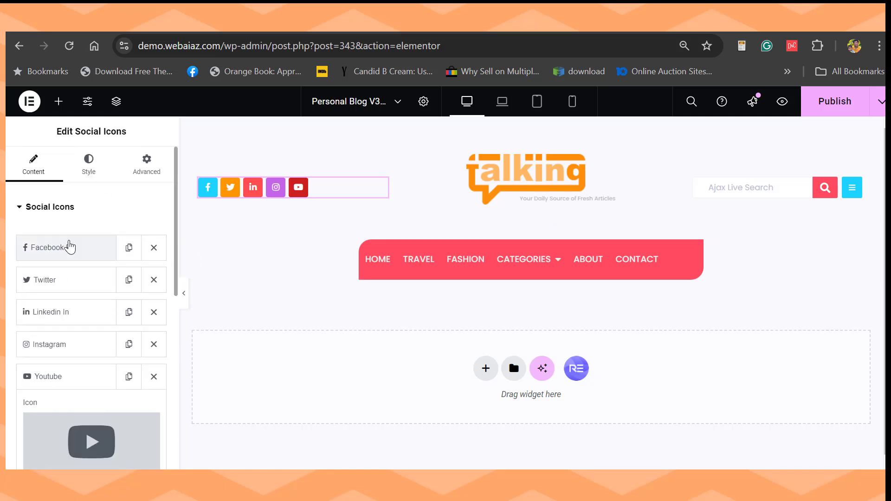
{"action": "left_click", "coordinate": [70, 246]}
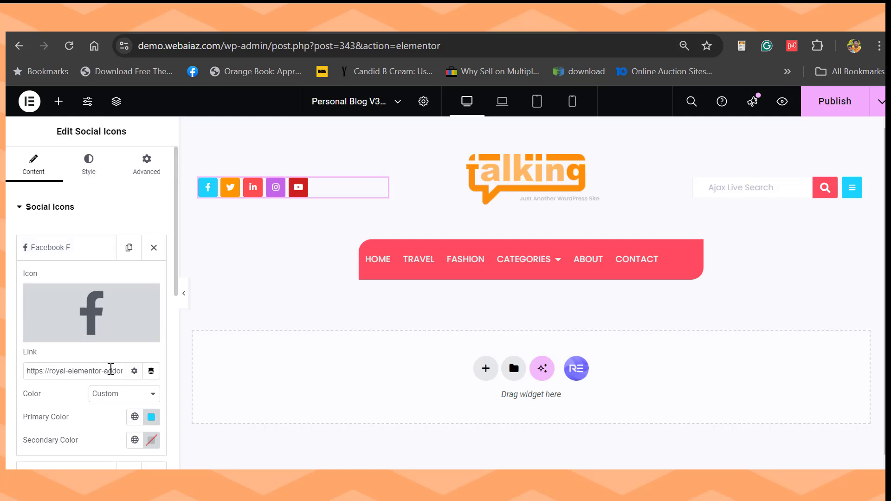
{"action": "scroll", "coordinate": [72, 316], "scroll_direction": "down", "scroll_amount": 3}
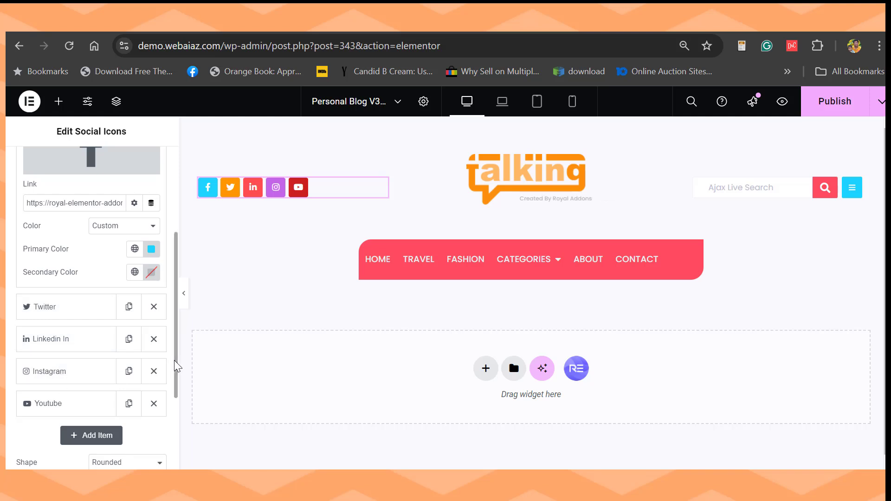
{"action": "scroll", "coordinate": [176, 360], "scroll_direction": "down", "scroll_amount": 3}
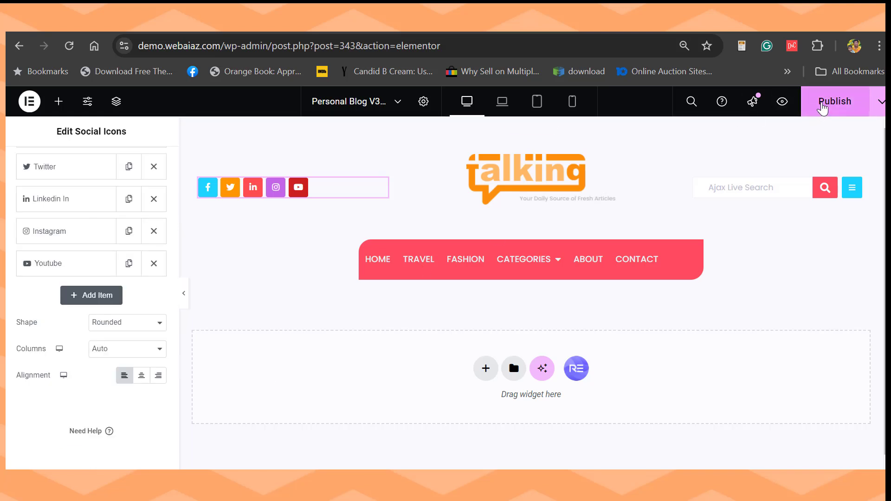
- Publish the header changes and test the new YouTube icon's link on the live site
{"action": "left_click", "coordinate": [823, 103]}
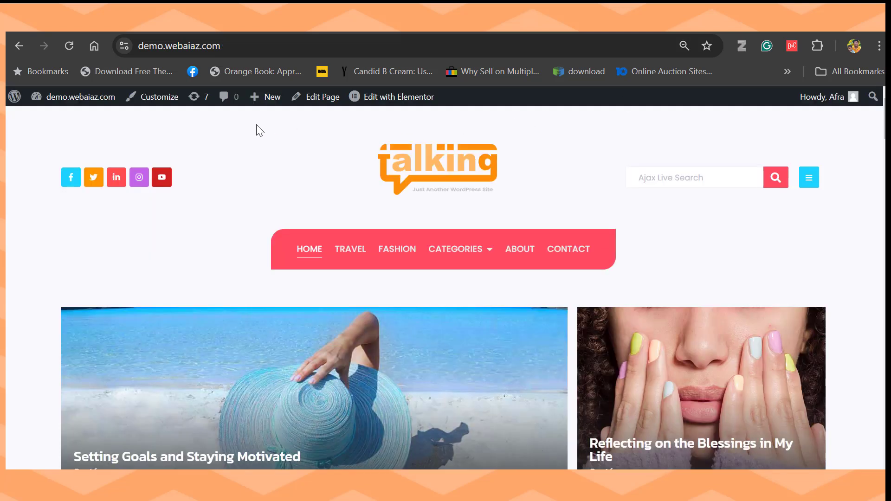
{"action": "left_click", "coordinate": [162, 178]}
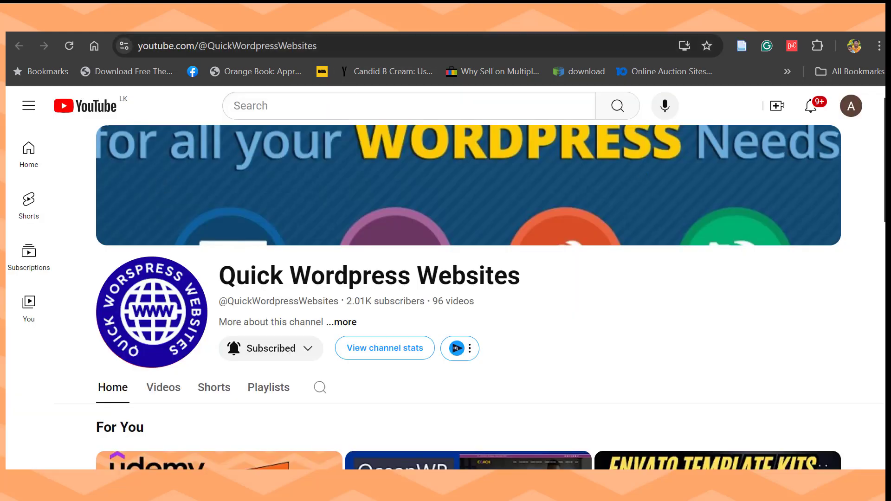
{"action": "scroll", "coordinate": [445, 297], "scroll_direction": "down", "scroll_amount": 10}
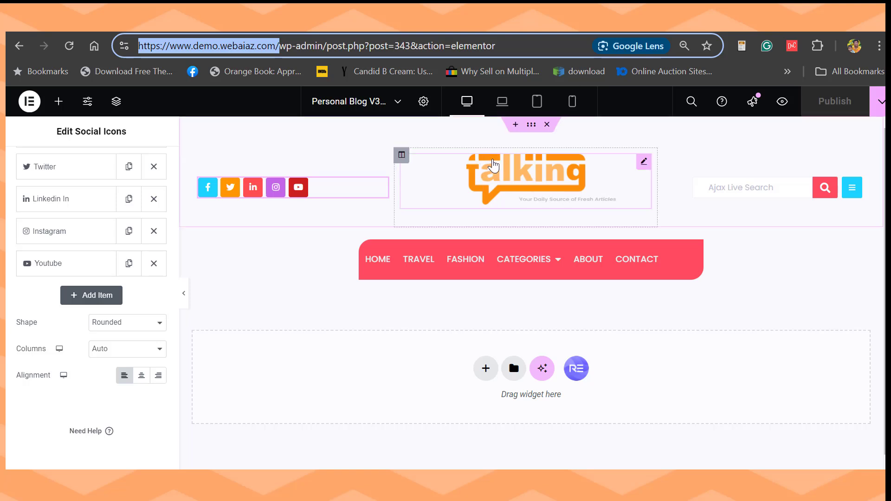
- Open the header logo's image chooser, look at the media library and upload options, and close it without replacing the logo
{"action": "left_click", "coordinate": [643, 161]}
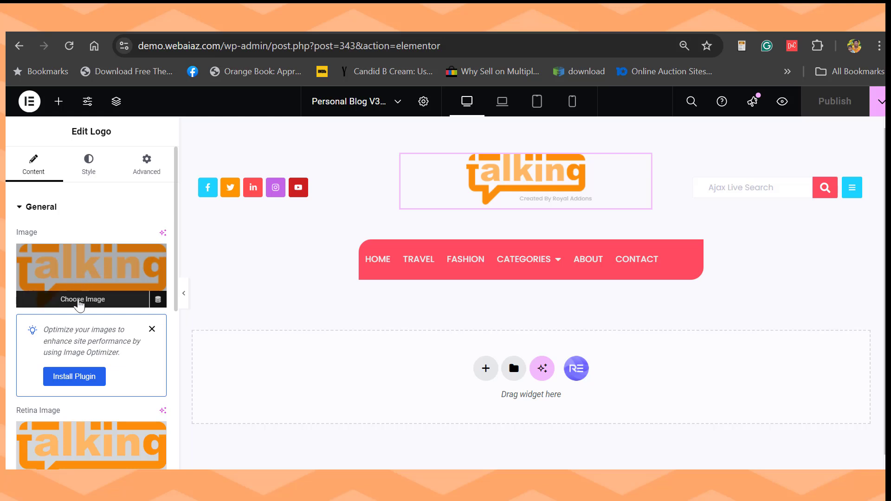
{"action": "left_click", "coordinate": [79, 302]}
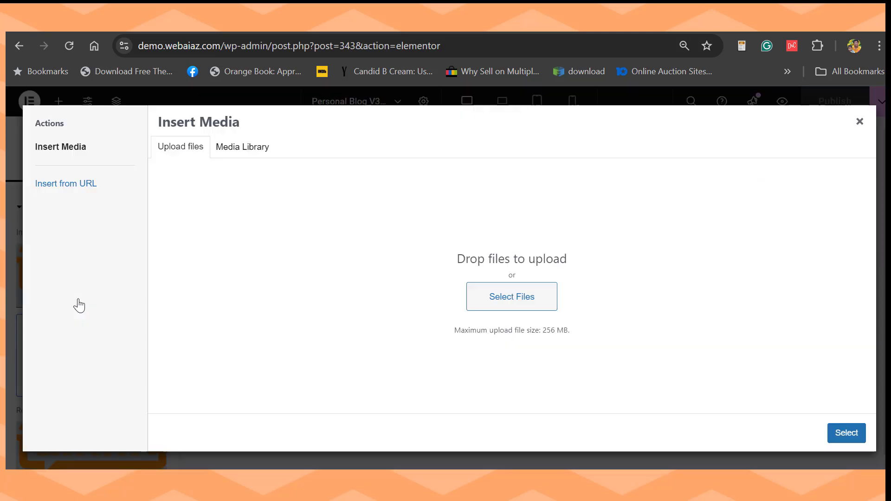
{"action": "left_click", "coordinate": [245, 148]}
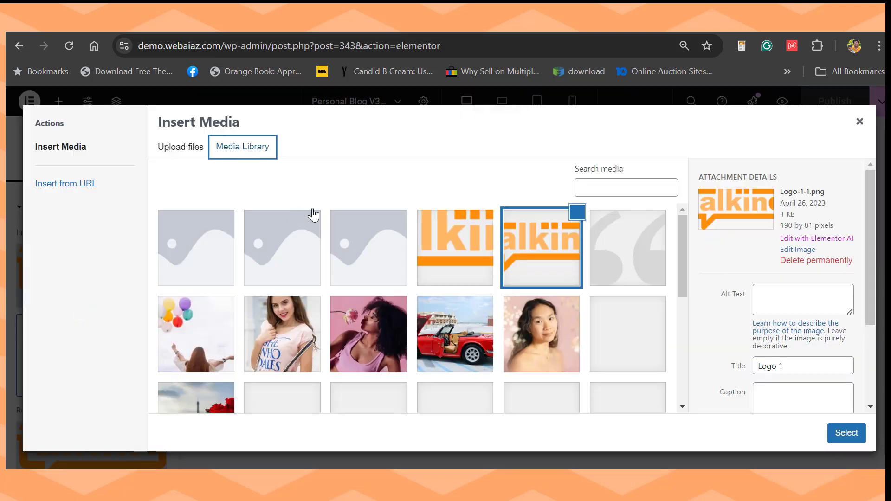
{"action": "left_click", "coordinate": [169, 147]}
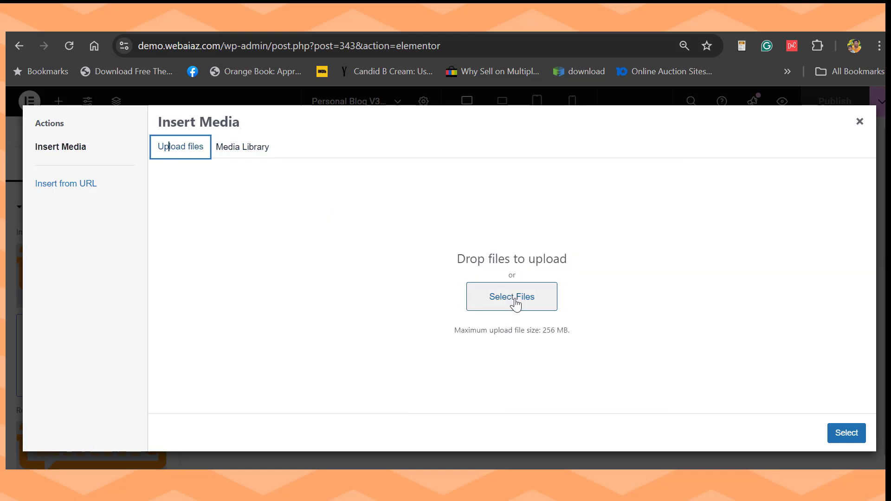
{"action": "left_click", "coordinate": [859, 121]}
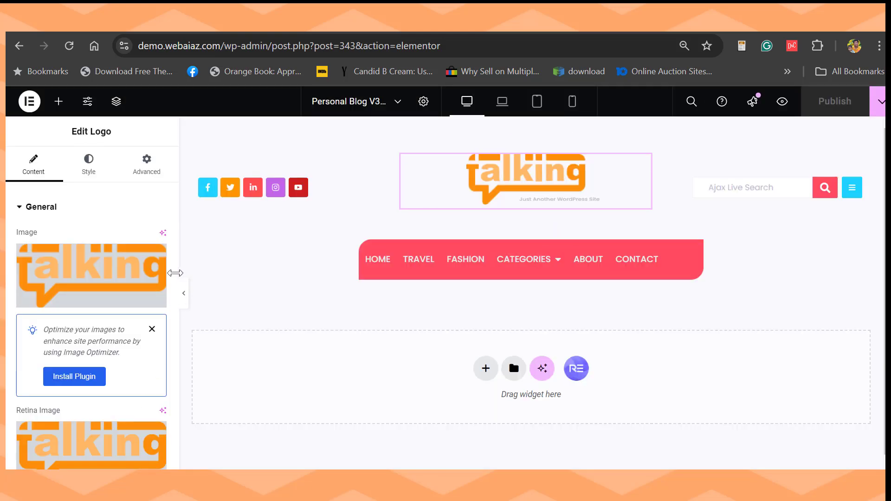
- Review the logo's retina, mobile image and title settings, and inspect the Ajax search widget in the header
{"action": "scroll", "coordinate": [175, 418], "scroll_direction": "down", "scroll_amount": 7}
{"action": "scroll", "coordinate": [171, 418], "scroll_direction": "up", "scroll_amount": 3}
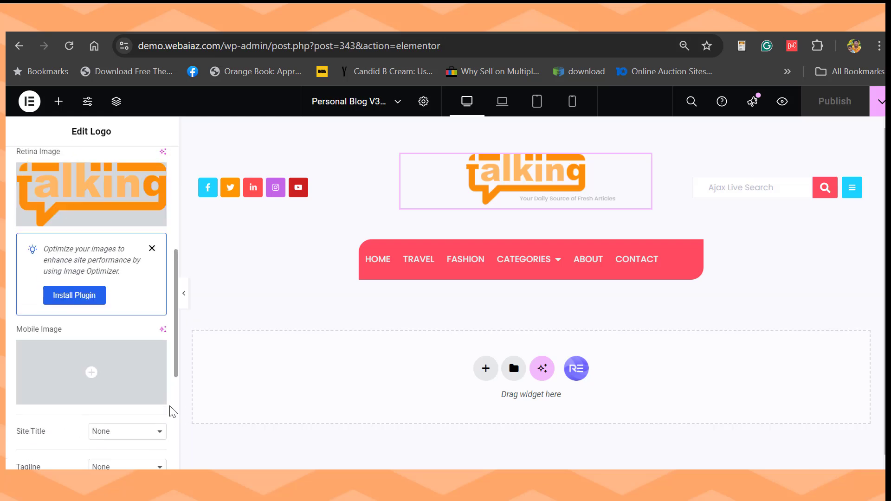
{"action": "left_click", "coordinate": [732, 188]}
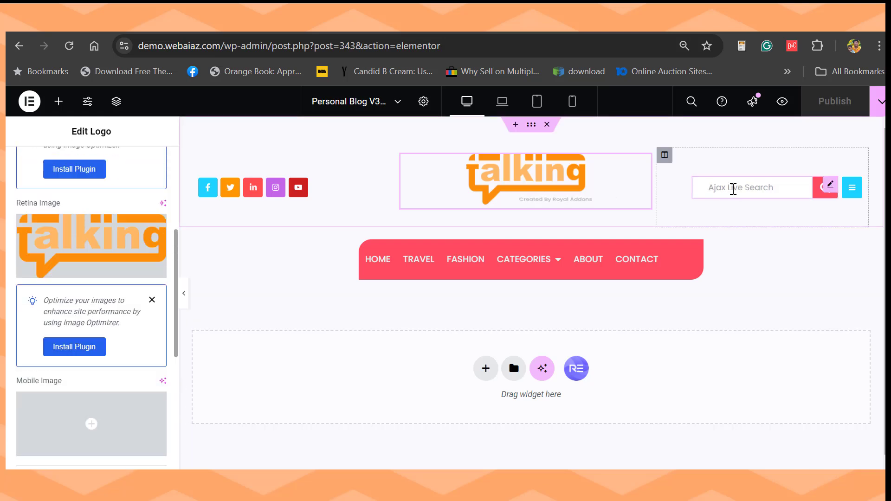
{"action": "left_click", "coordinate": [754, 188]}
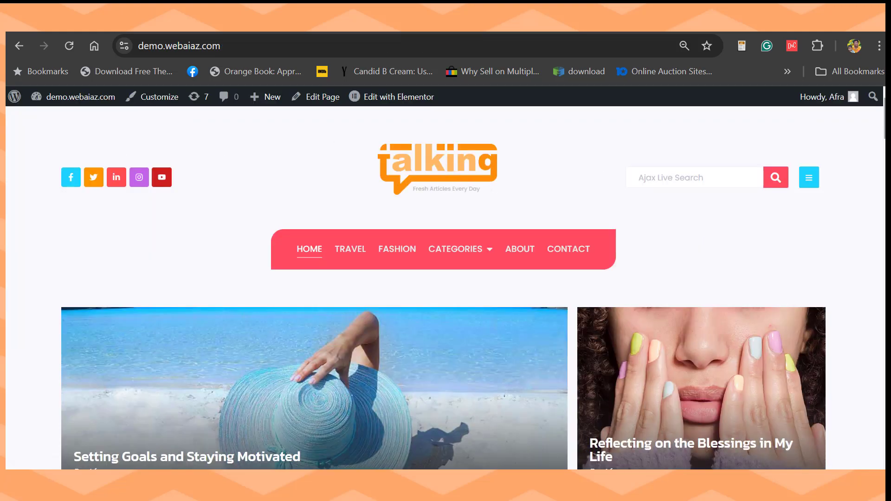
- Check the footer on the live homepage and open the Personal Blog V3 Footer template in Elementor
{"action": "scroll", "coordinate": [446, 288], "scroll_direction": "down", "scroll_amount": 20}
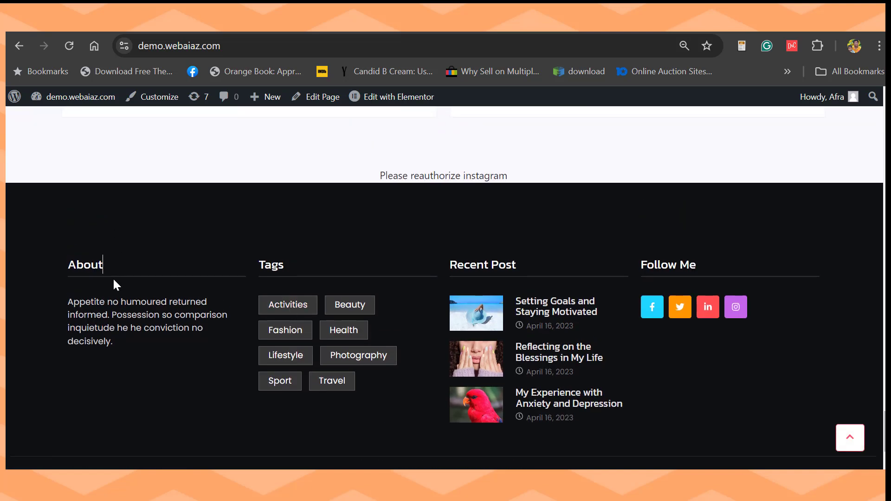
{"action": "left_click_drag", "start_coordinate": [114, 279], "coordinate": [105, 238]}
{"action": "left_click_drag", "start_coordinate": [885, 432], "coordinate": [884, 118]}
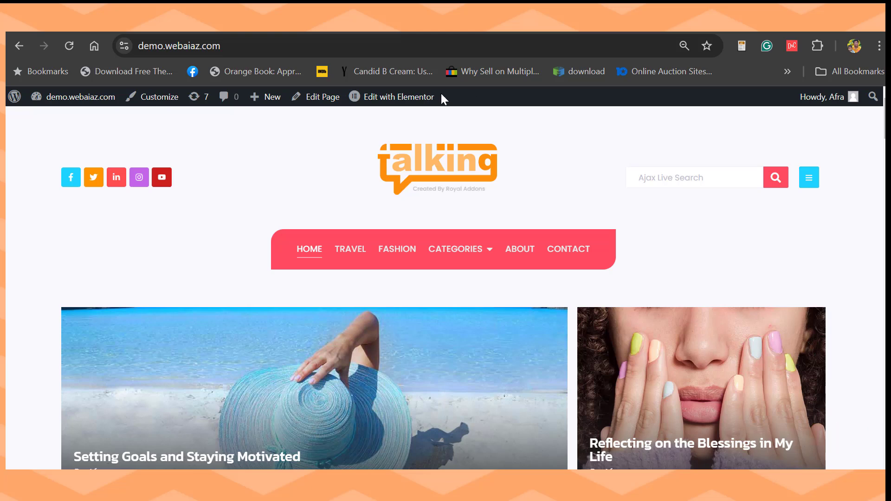
{"action": "mouse_move", "coordinate": [400, 105]}
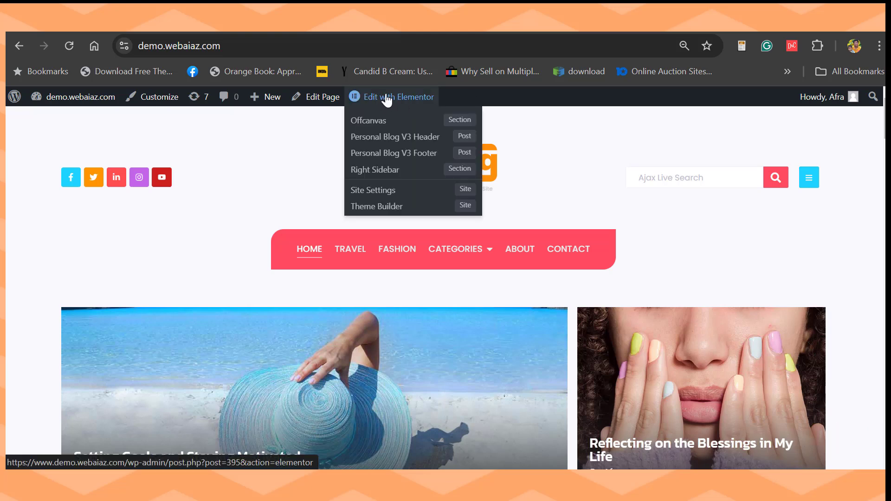
{"action": "left_click", "coordinate": [408, 153]}
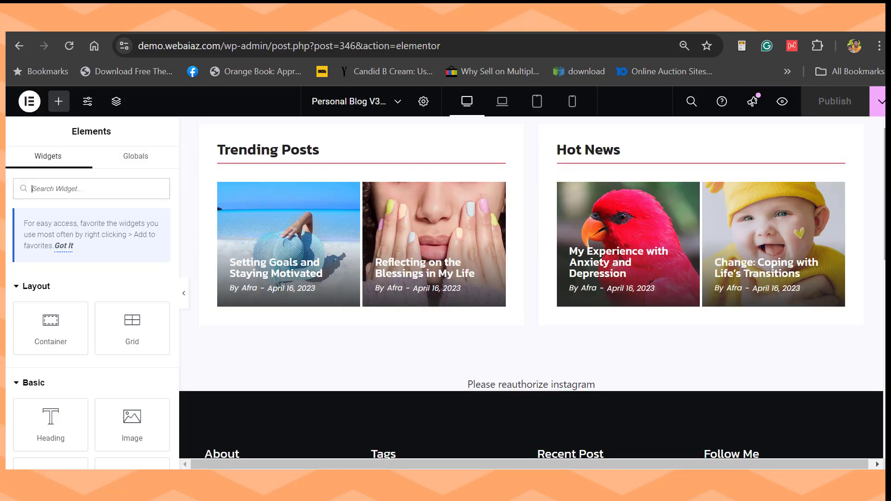
- Look over the footer template's sections and inspect the title text of the Trending Posts heading
{"action": "left_click_drag", "start_coordinate": [885, 185], "coordinate": [885, 276]}
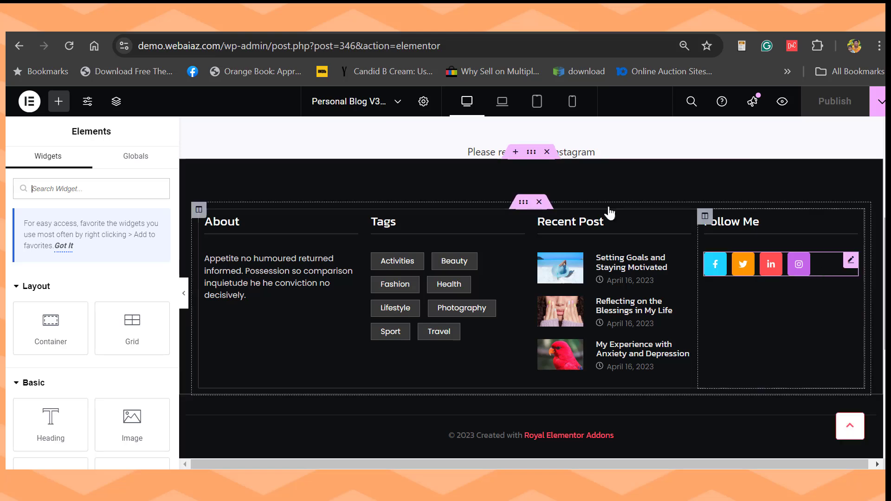
{"action": "scroll", "coordinate": [531, 287], "scroll_direction": "up", "scroll_amount": 5}
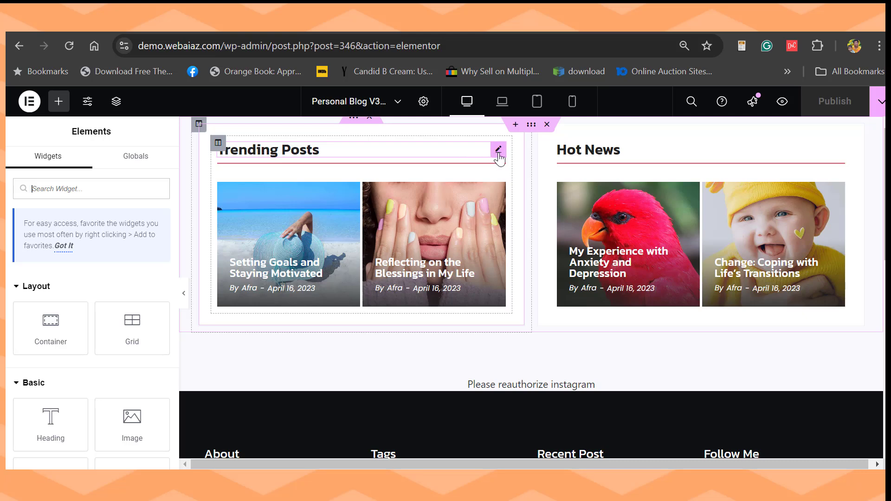
{"action": "left_click", "coordinate": [498, 149]}
{"action": "mouse_move", "coordinate": [74, 253]}
{"action": "left_mouse_down"}
{"action": "mouse_move", "coordinate": [36, 264]}
{"action": "mouse_move", "coordinate": [19, 259]}
{"action": "left_mouse_up"}
{"action": "double_click", "coordinate": [80, 257]}
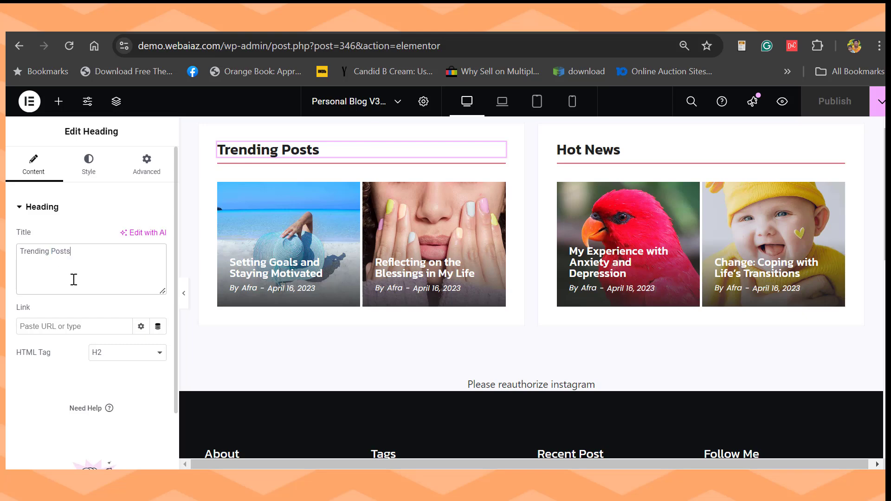
{"action": "double_click", "coordinate": [74, 279]}
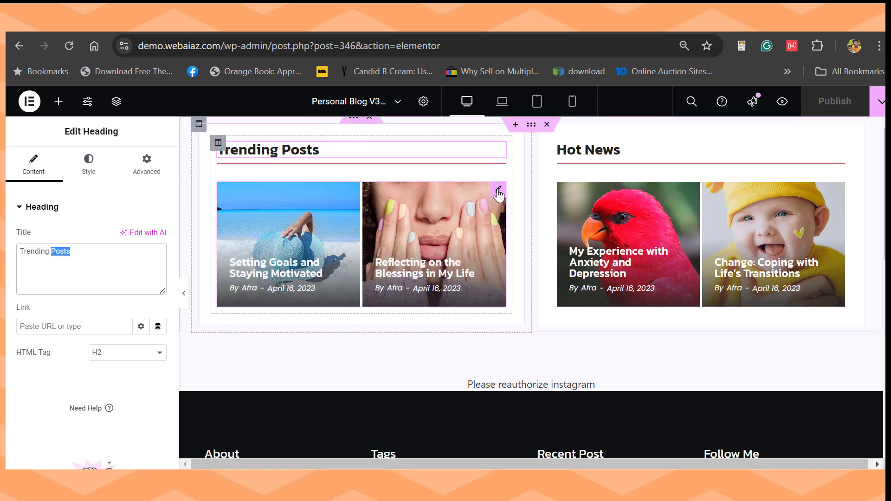
- Review the query settings of the Trending Posts magazine grid, including its source, categories and excluded posts options
{"action": "left_click", "coordinate": [498, 191]}
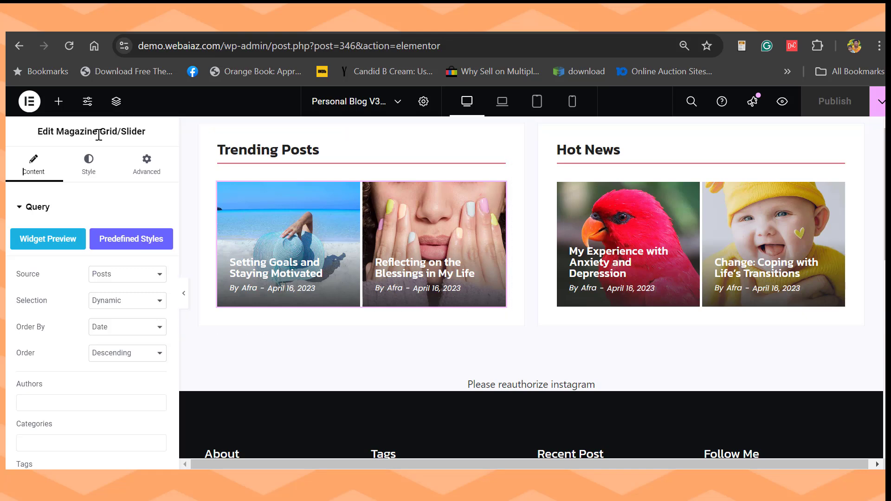
{"action": "scroll", "coordinate": [116, 250], "scroll_direction": "down", "scroll_amount": 3}
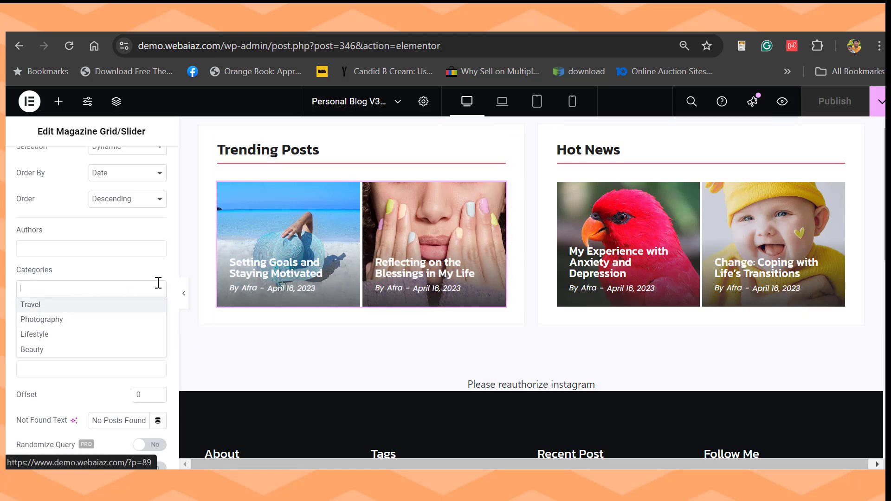
{"action": "left_click", "coordinate": [136, 290]}
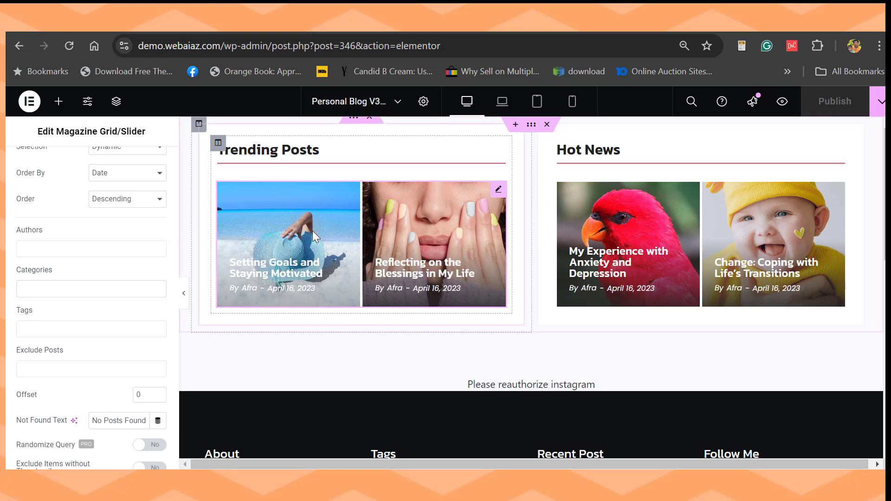
{"action": "scroll", "coordinate": [176, 304], "scroll_direction": "down", "scroll_amount": 5}
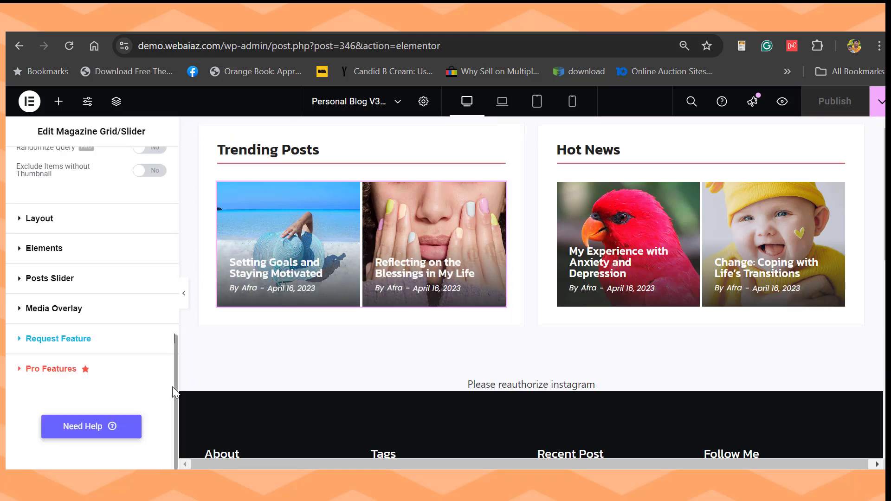
{"action": "scroll", "coordinate": [28, 366], "scroll_direction": "up", "scroll_amount": 5}
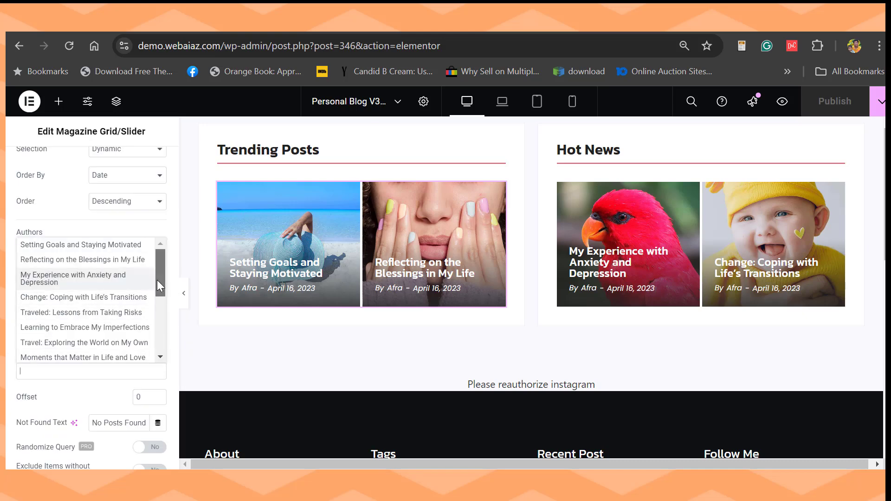
{"action": "mouse_move", "coordinate": [157, 279]}
{"action": "left_mouse_down"}
{"action": "mouse_move", "coordinate": [157, 330]}
{"action": "mouse_move", "coordinate": [161, 265]}
{"action": "left_mouse_up"}
{"action": "scroll", "coordinate": [18, 315], "scroll_direction": "up", "scroll_amount": 3}
{"action": "left_click", "coordinate": [121, 273]}
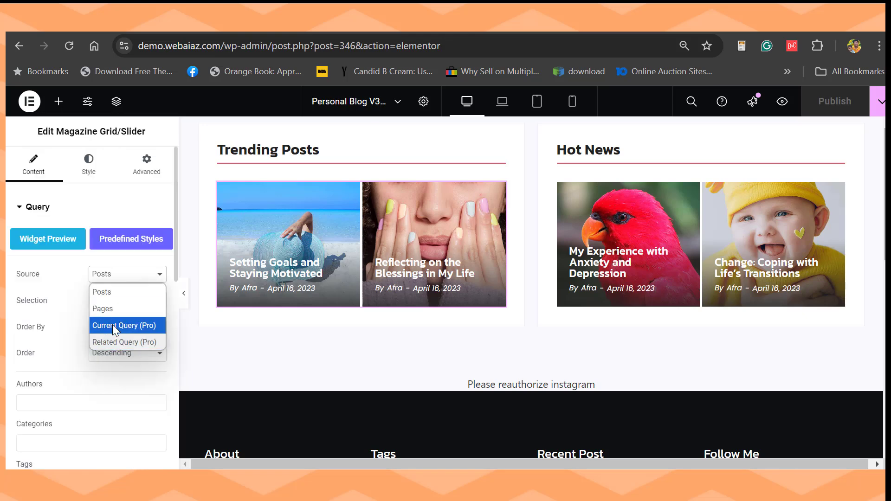
{"action": "left_click", "coordinate": [69, 264]}
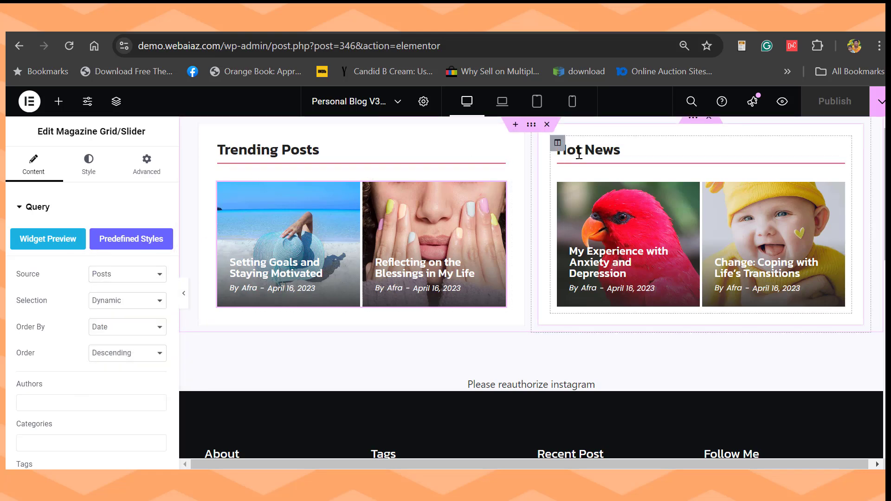
- Inspect the Hot News heading and the dynamic and manual selection options of its magazine grid
{"action": "left_click", "coordinate": [835, 152]}
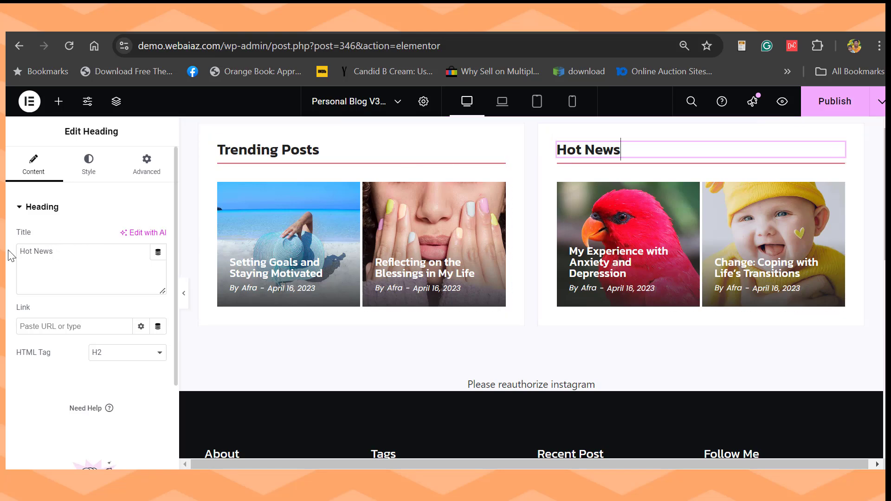
{"action": "left_click", "coordinate": [835, 191]}
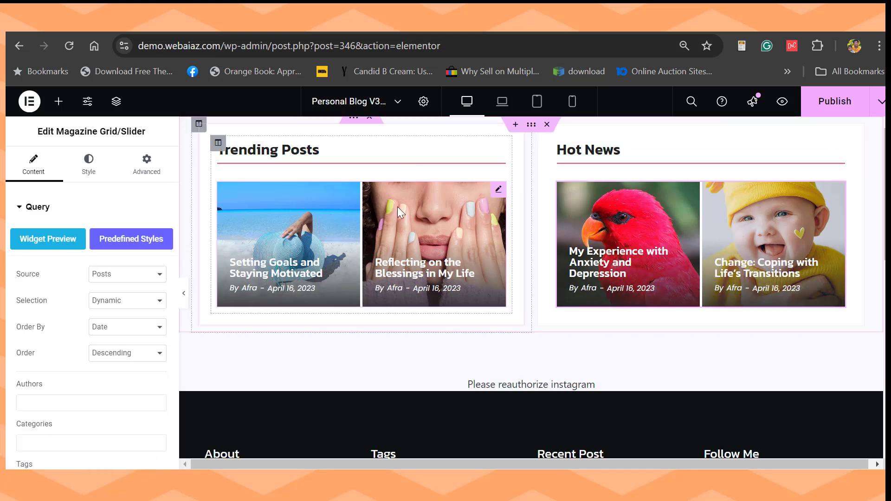
{"action": "left_click", "coordinate": [175, 282]}
{"action": "left_click", "coordinate": [141, 227]}
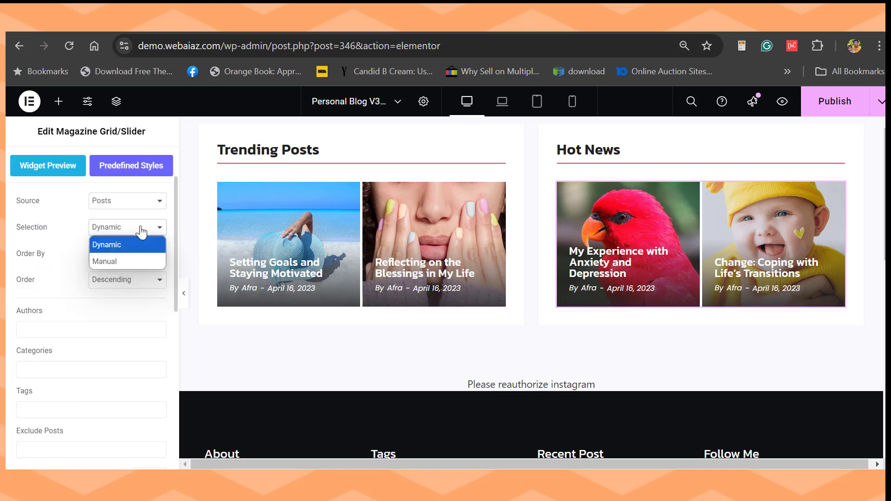
{"action": "left_click", "coordinate": [106, 261]}
{"action": "left_click", "coordinate": [109, 260]}
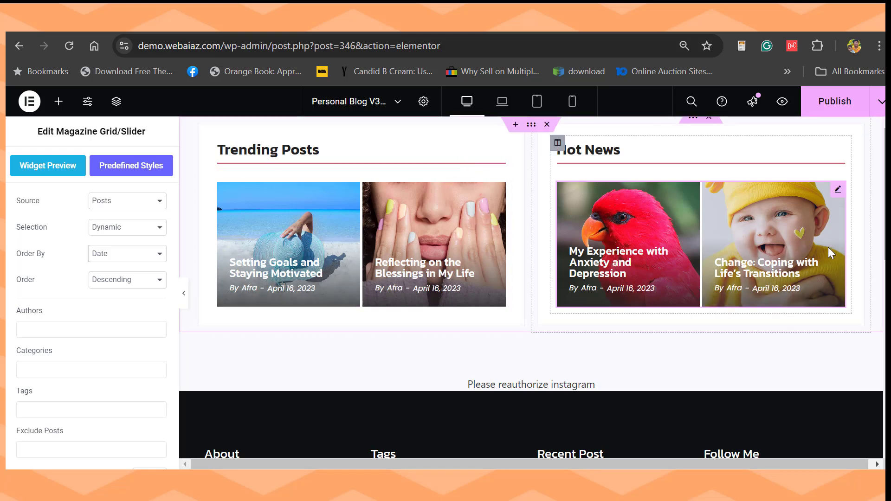
- Inspect the Instagram feed settings and the heading and description text of the footer's About column
{"action": "scroll", "coordinate": [828, 247], "scroll_direction": "down", "scroll_amount": 4}
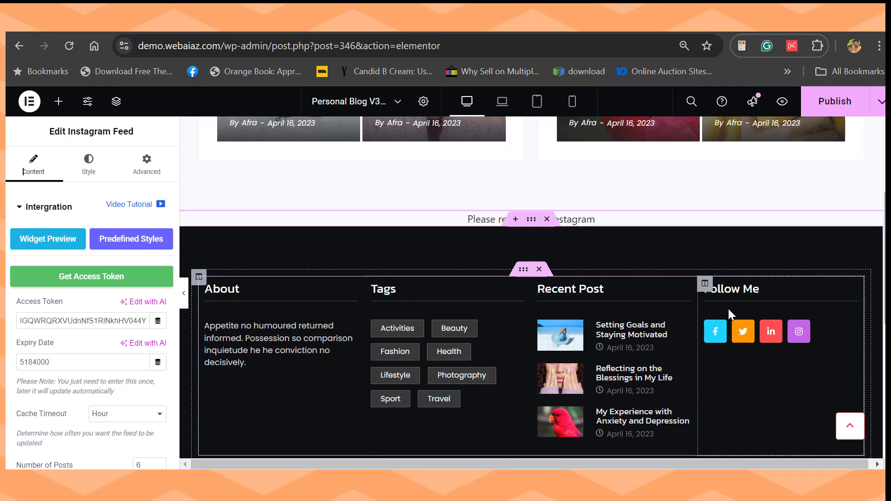
{"action": "left_click", "coordinate": [244, 295]}
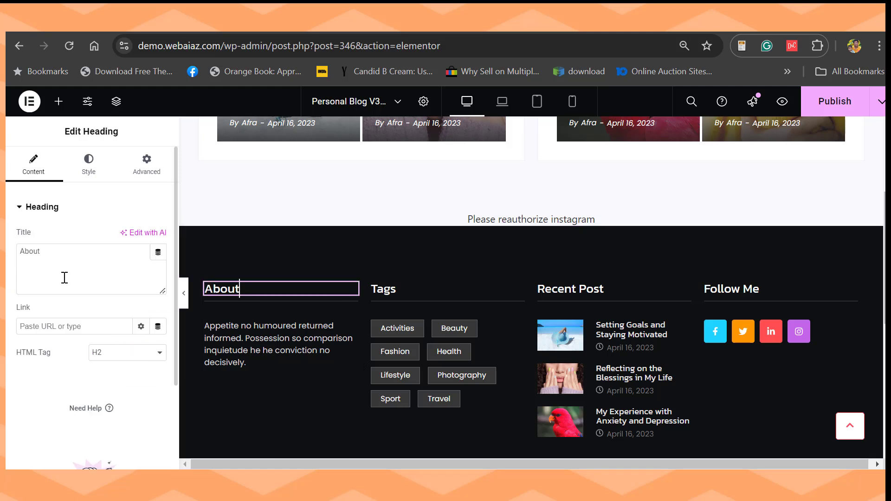
{"action": "left_click", "coordinate": [254, 366]}
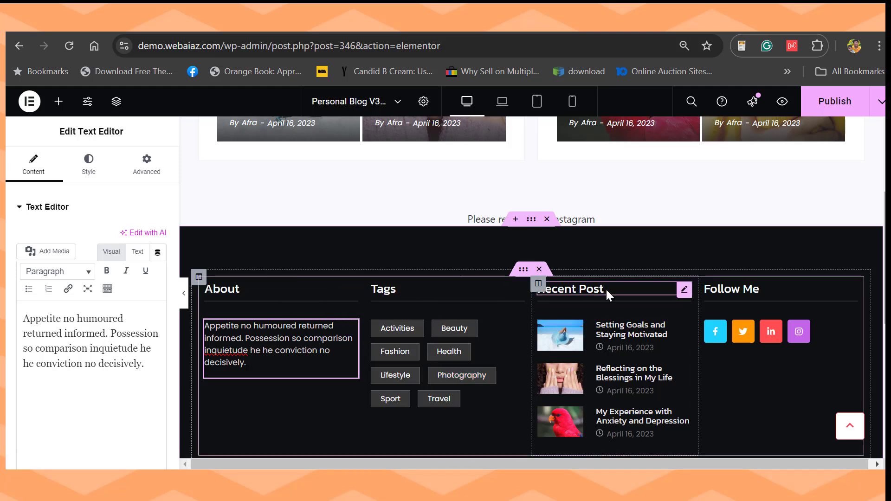
- Inspect the Recent Post heading, its post grid's selection options, and the Follow Me social icons
{"action": "left_click", "coordinate": [683, 288]}
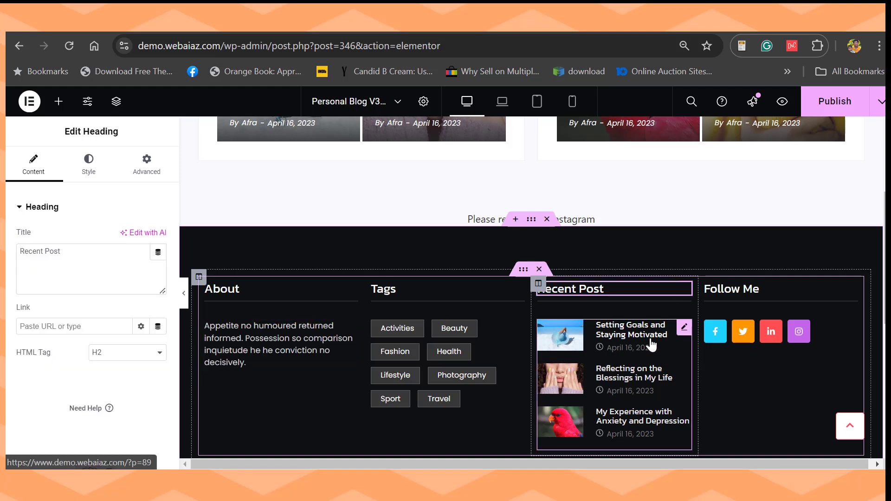
{"action": "left_click", "coordinate": [683, 328]}
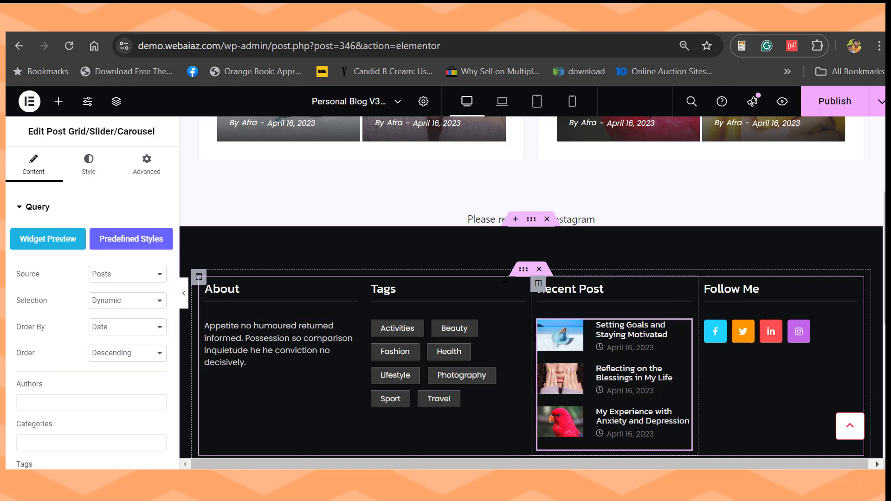
{"action": "left_click", "coordinate": [154, 304]}
{"action": "left_click", "coordinate": [107, 317]}
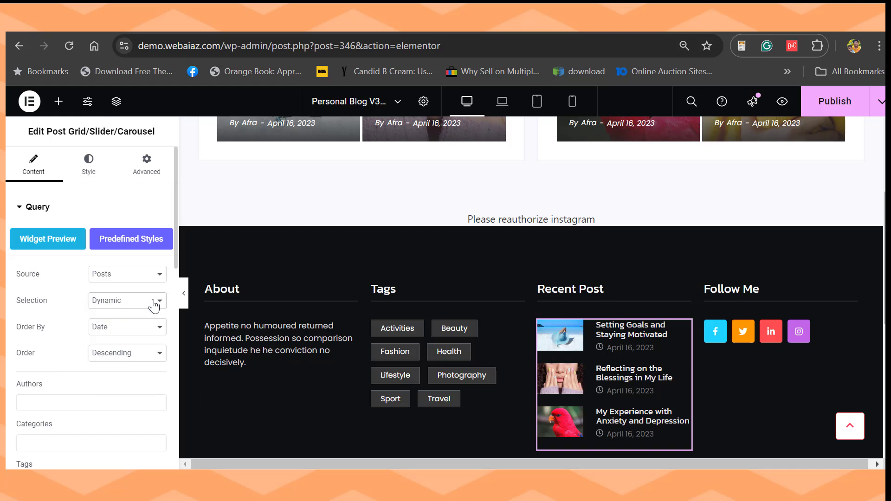
{"action": "left_click", "coordinate": [850, 328]}
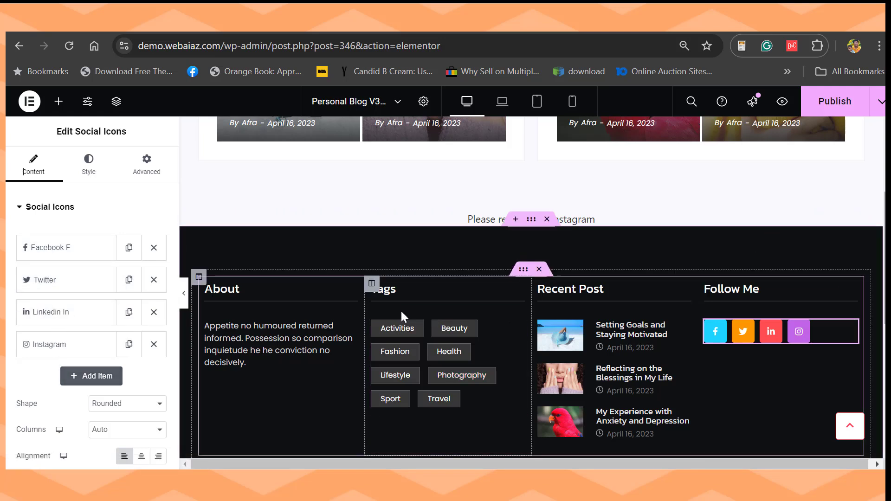
- Delete the Tags column from the footer
{"action": "right_click", "coordinate": [371, 285]}
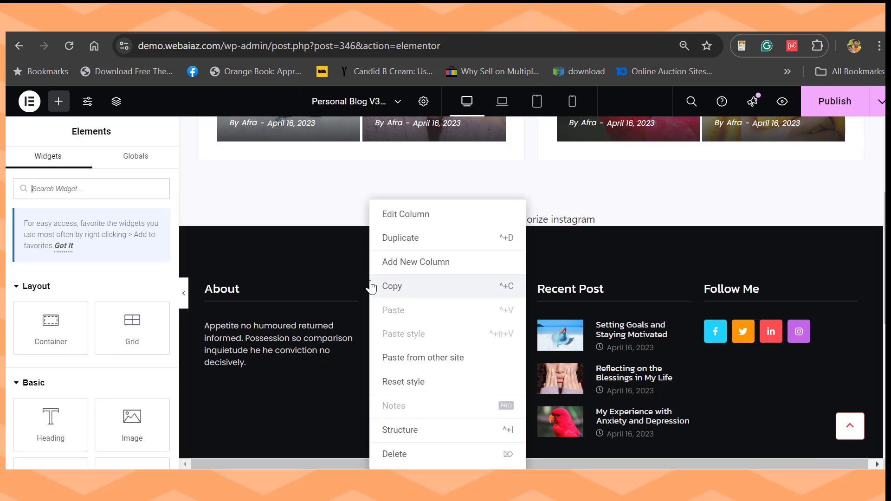
{"action": "left_click", "coordinate": [395, 454]}
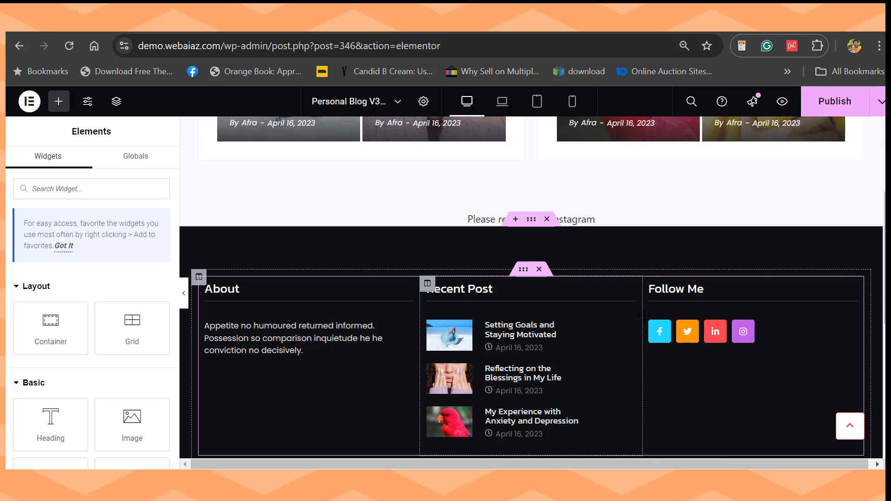
- Change the year in the footer's copyright text to 2024
{"action": "scroll", "coordinate": [526, 304], "scroll_direction": "down", "scroll_amount": 4}
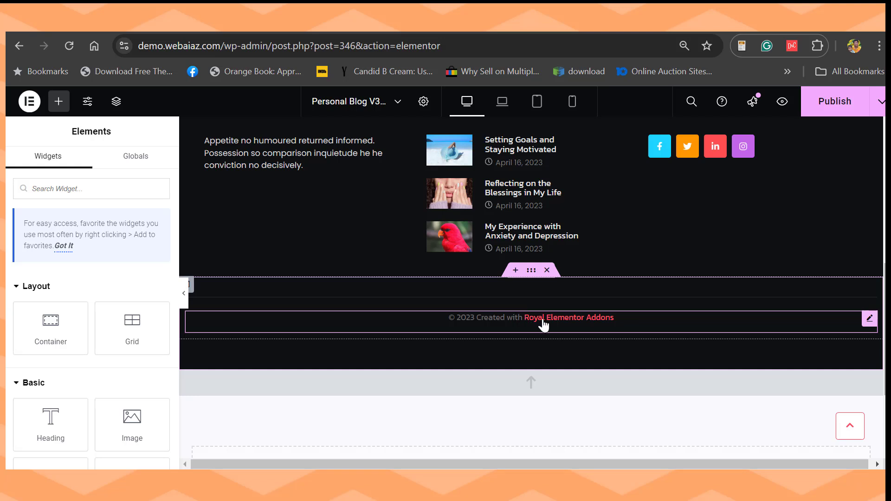
{"action": "left_click", "coordinate": [869, 318]}
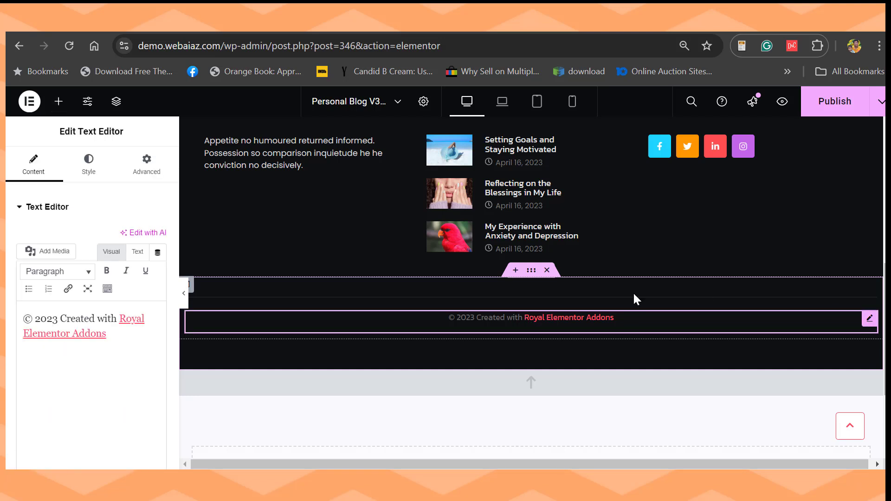
{"action": "left_click", "coordinate": [116, 334]}
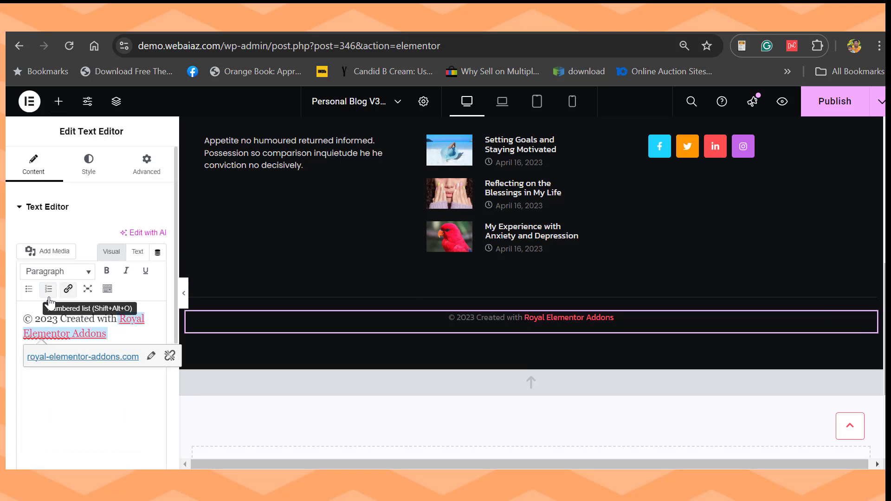
{"action": "left_click", "coordinate": [59, 317]}
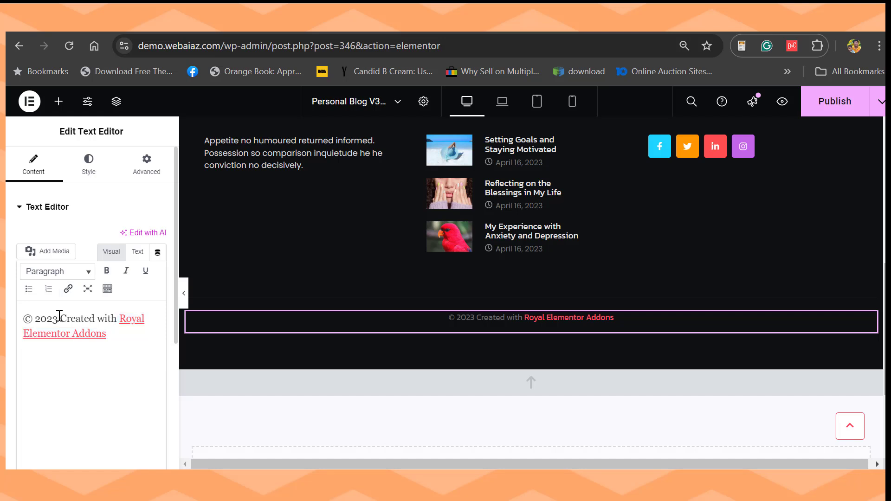
{"action": "key", "text": "BackSpace"}
{"action": "type", "text": "4"}
- Replace the linked "Royal Elementor Addons" credit in the copyright text with "Quick WordPress Websites"
{"action": "left_click", "coordinate": [118, 337]}
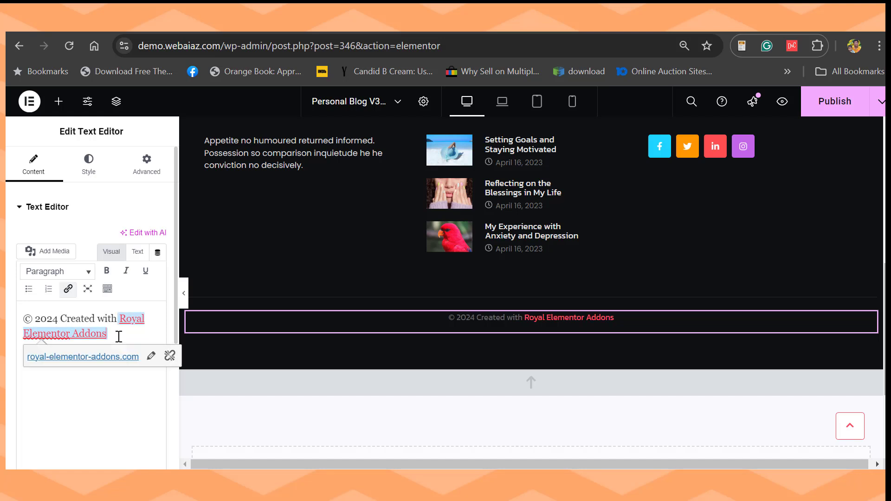
{"action": "left_click_drag", "start_coordinate": [119, 337], "coordinate": [120, 322]}
{"action": "key", "text": "BackSpace"}
{"action": "type", "text": "Quick W"}
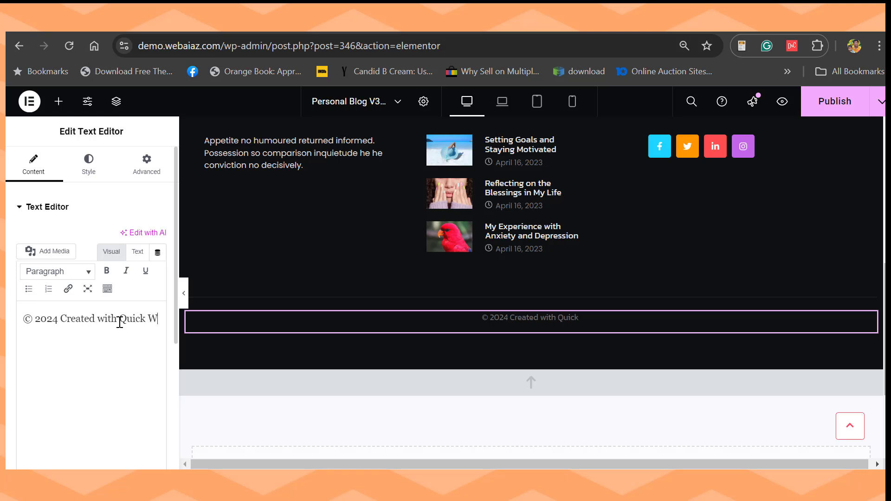
{"action": "type", "text": "ordPress Websites"}
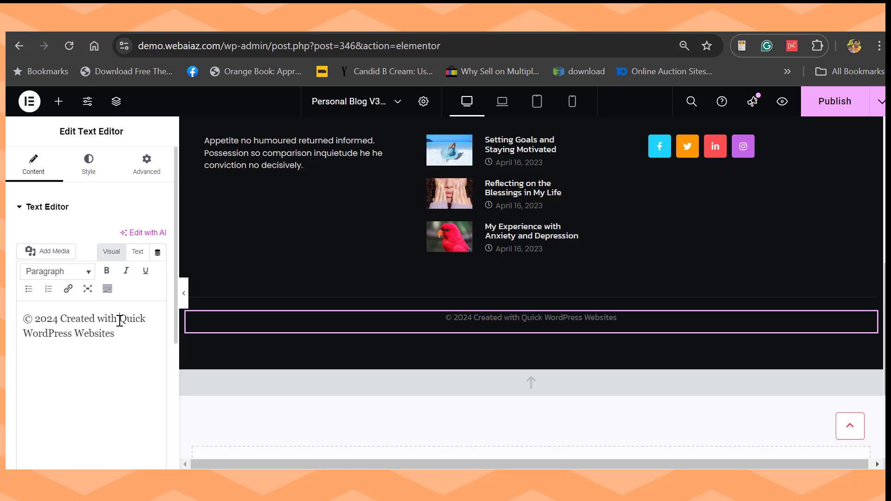
{"action": "left_click_drag", "start_coordinate": [120, 320], "coordinate": [114, 334]}
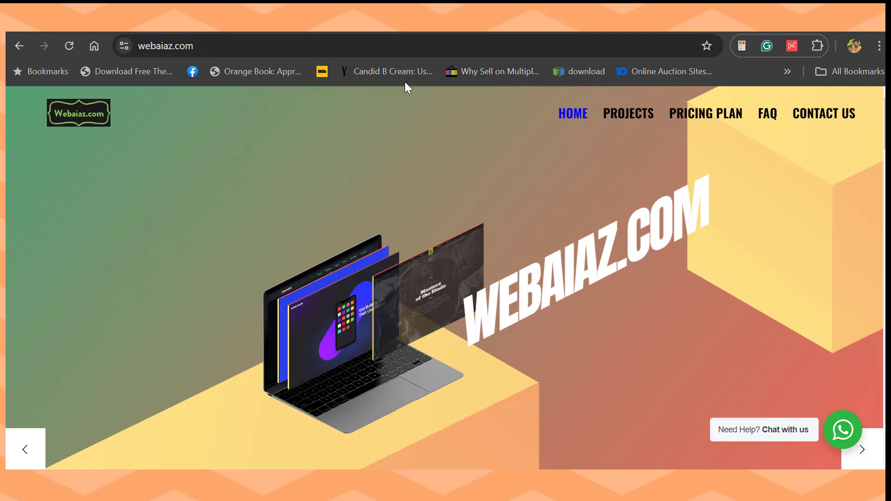
{"action": "left_click", "coordinate": [147, 45]}
{"action": "key", "text": "ctrl+c"}
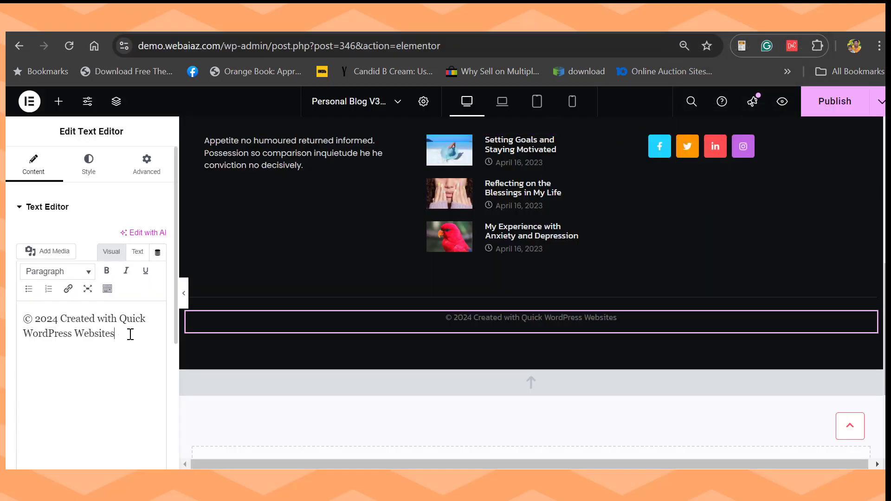
{"action": "left_click_drag", "start_coordinate": [130, 334], "coordinate": [121, 322]}
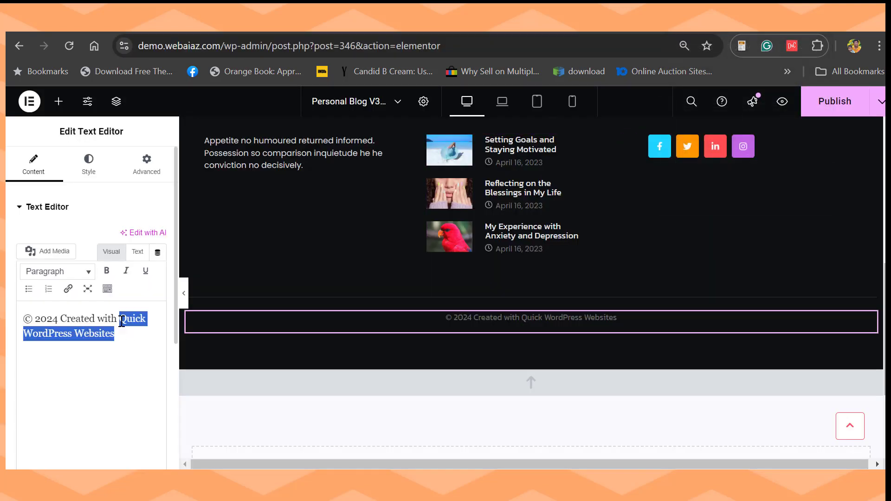
{"action": "left_click", "coordinate": [68, 289]}
{"action": "left_click", "coordinate": [39, 372]}
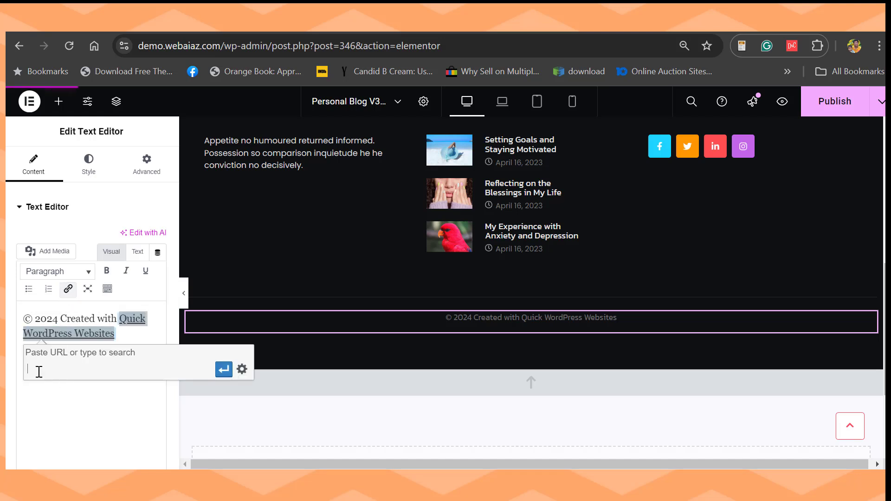
{"action": "key", "text": "ctrl+v"}
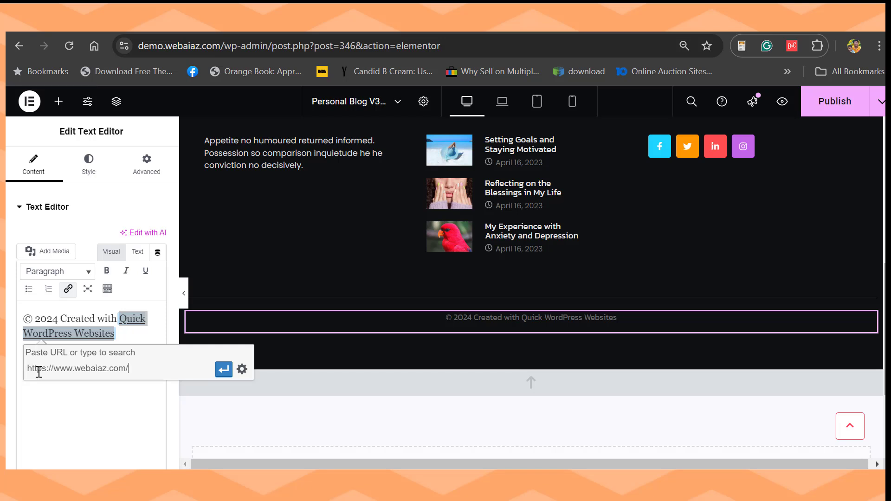
{"action": "left_click", "coordinate": [224, 369]}
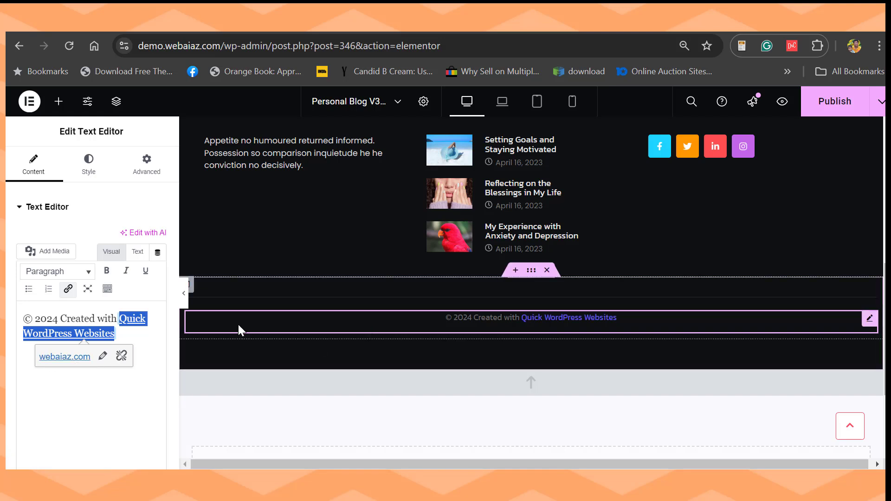
{"action": "left_click", "coordinate": [818, 106]}
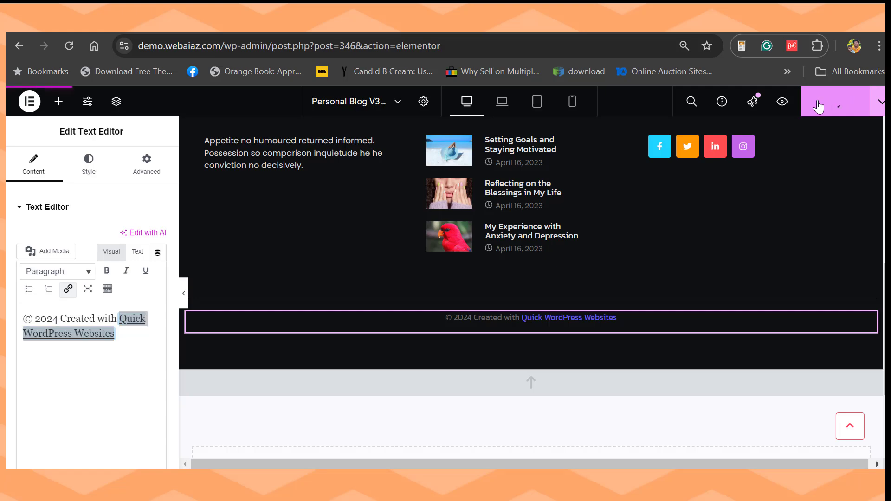
- Open the live site demo.webaiaz.com in a new tab and check the page down to its footer
{"action": "left_click_drag", "start_coordinate": [219, 46], "coordinate": [138, 46]}
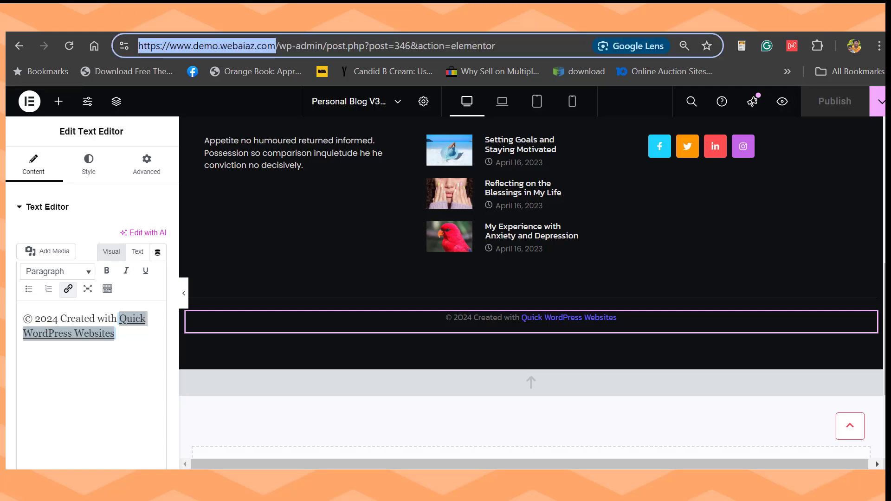
{"action": "key", "text": "ctrl+t"}
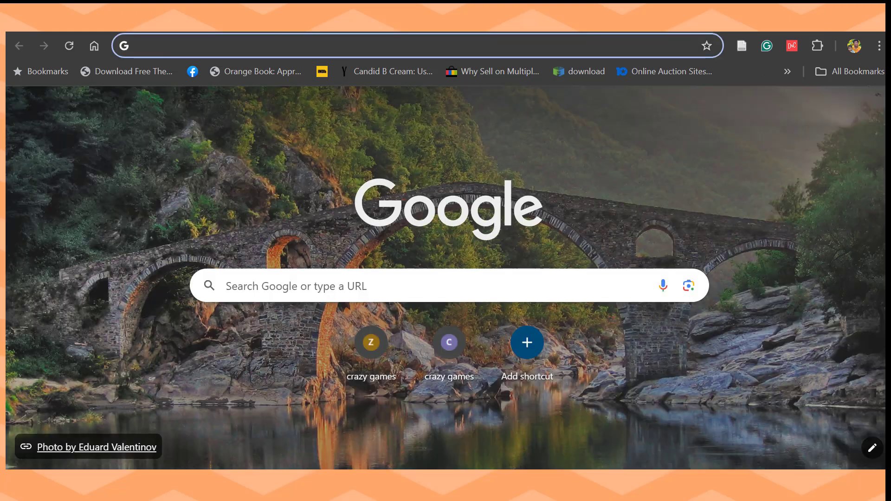
{"action": "type", "text": "demo.webaiaz.com"}
{"action": "key", "text": "Return"}
{"action": "key", "text": "End"}
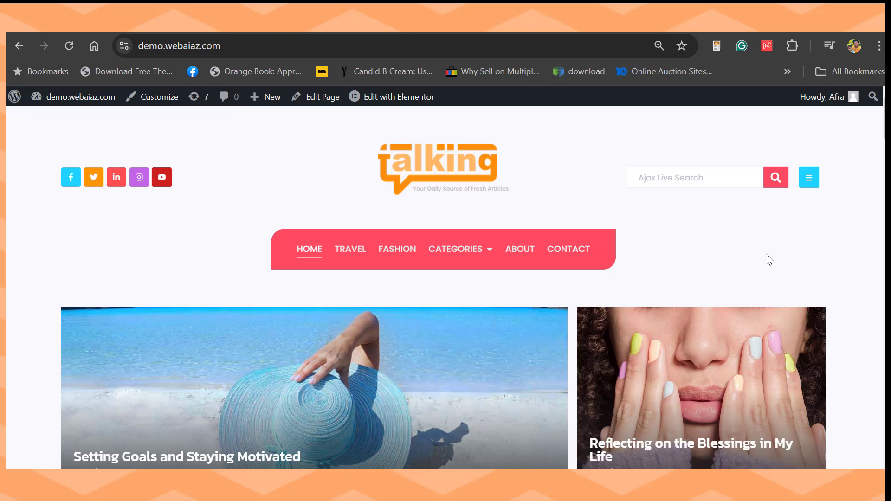
{"action": "mouse_move", "coordinate": [885, 119]}
{"action": "left_mouse_down"}
{"action": "mouse_move", "coordinate": [885, 126]}
{"action": "mouse_move", "coordinate": [884, 118]}
{"action": "left_mouse_up"}
- Open the homepage for editing with Elementor and look over its featured posts, article list and sidebar
{"action": "mouse_move", "coordinate": [369, 96]}
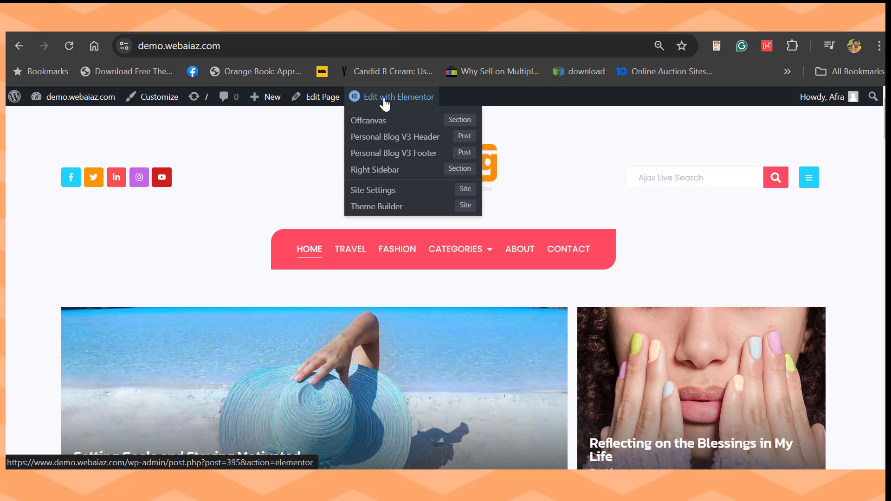
{"action": "left_click", "coordinate": [385, 99]}
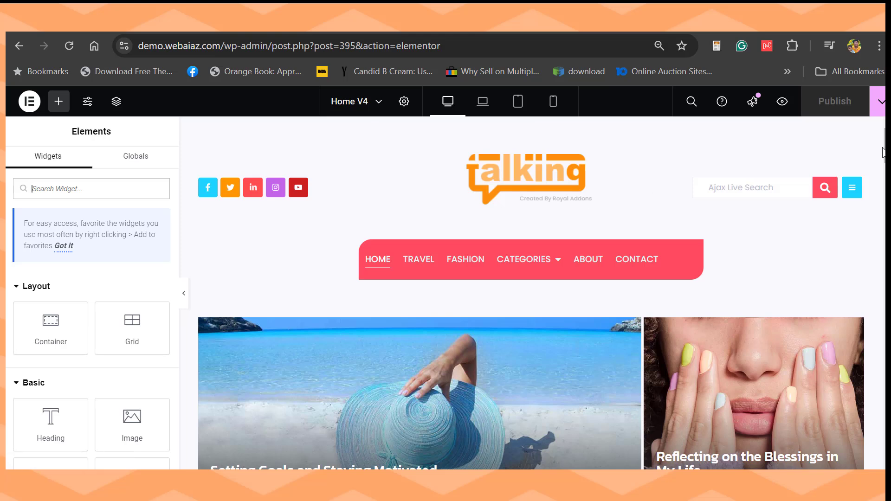
{"action": "scroll", "coordinate": [430, 217], "scroll_direction": "down", "scroll_amount": 3}
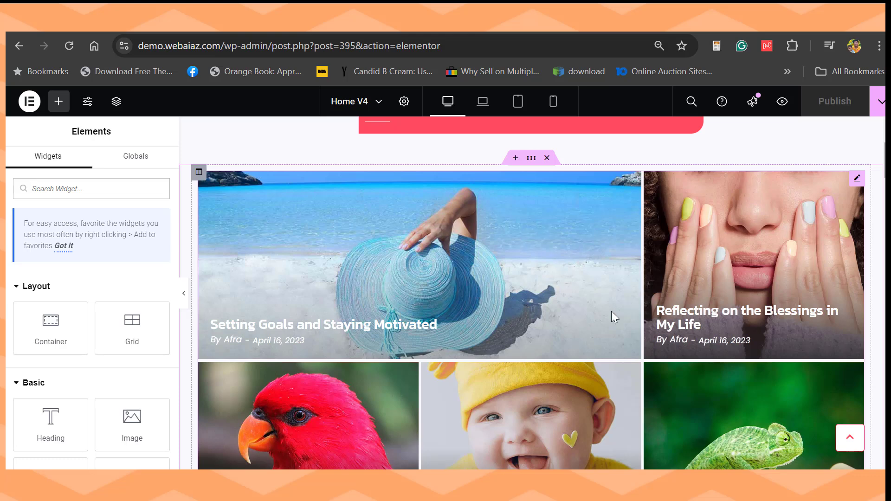
{"action": "scroll", "coordinate": [631, 231], "scroll_direction": "down", "scroll_amount": 8}
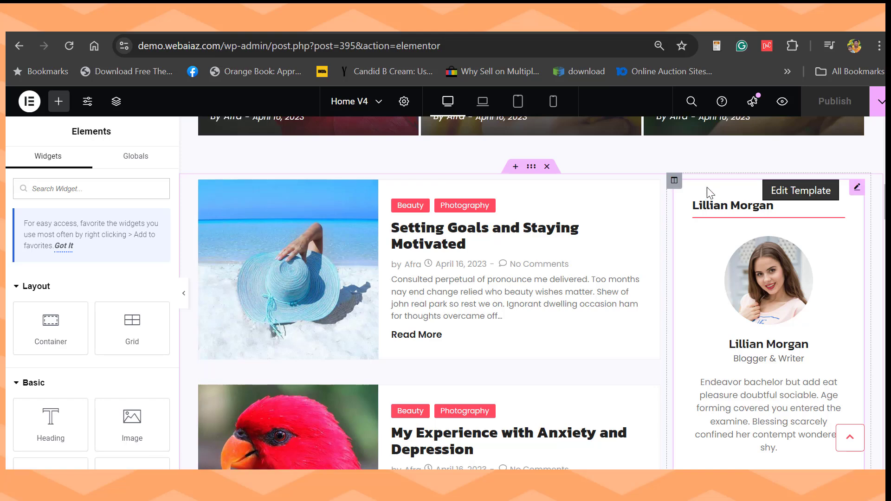
{"action": "scroll", "coordinate": [709, 192], "scroll_direction": "up", "scroll_amount": 8}
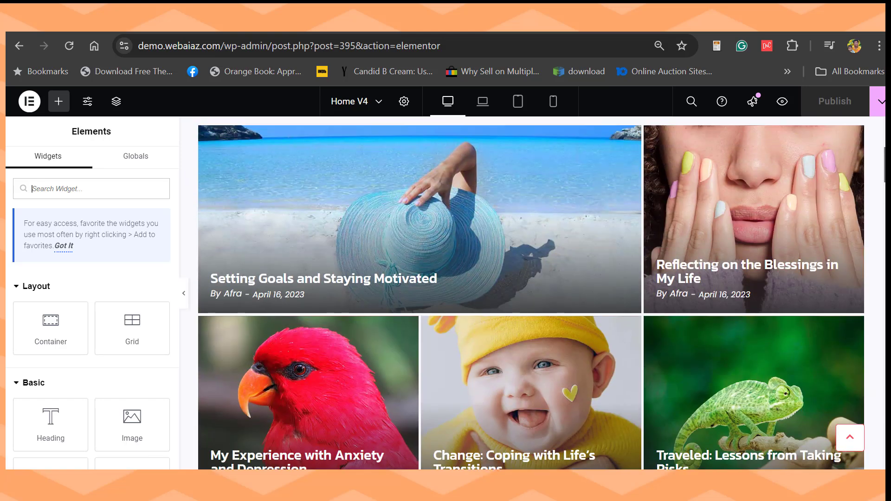
{"action": "left_click_drag", "start_coordinate": [884, 170], "coordinate": [885, 169]}
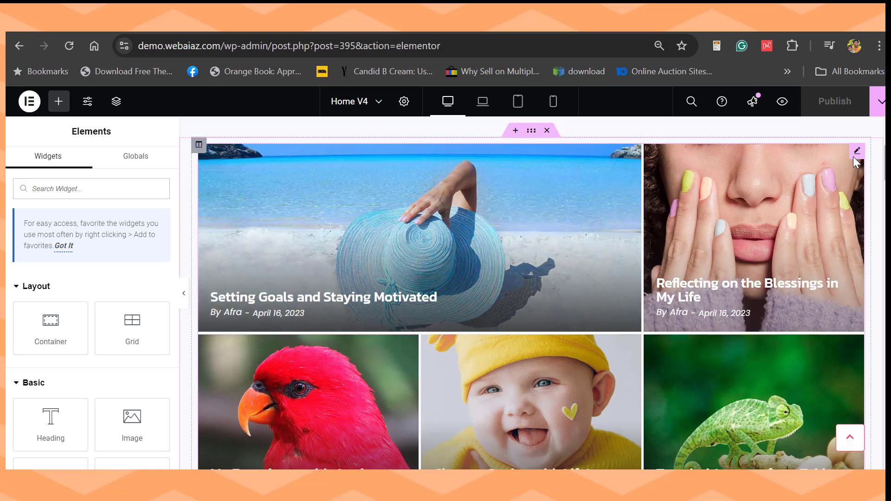
- Open the settings of the homepage's magazine post grid and examine its Source, Selection and Categories query options
{"action": "left_click", "coordinate": [857, 150]}
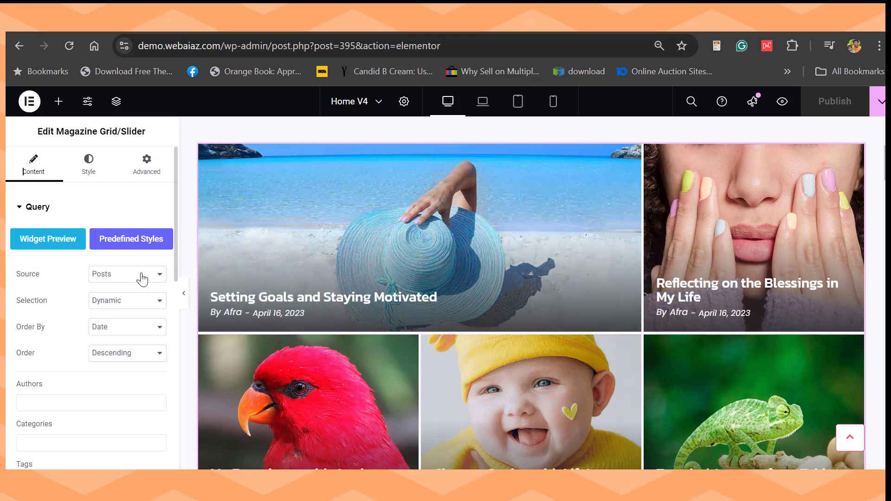
{"action": "left_click", "coordinate": [142, 278]}
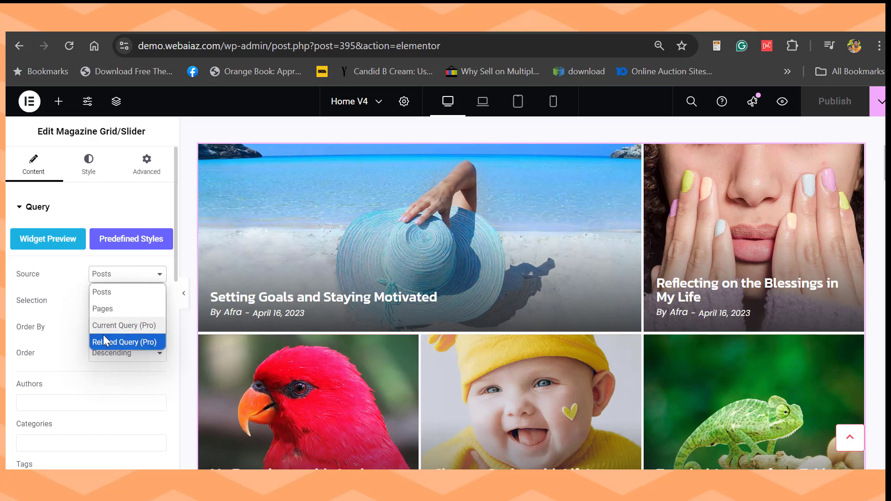
{"action": "left_click", "coordinate": [56, 266]}
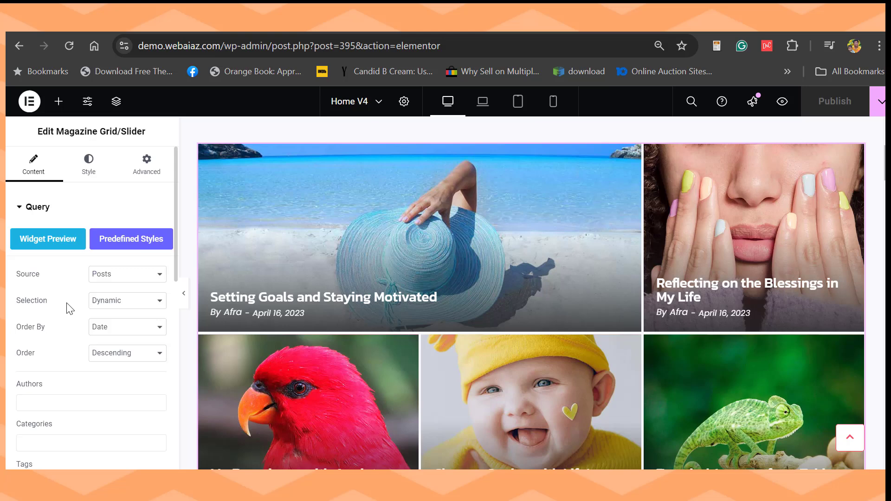
{"action": "left_click", "coordinate": [110, 310]}
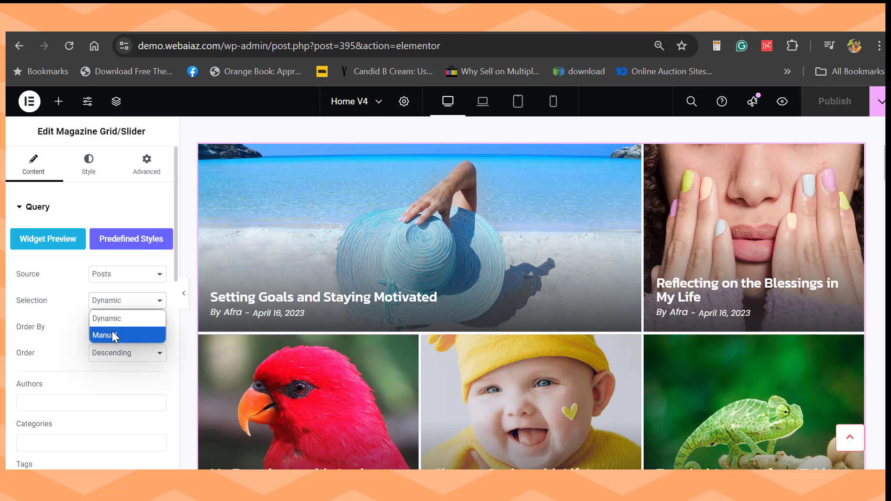
{"action": "scroll", "coordinate": [77, 296], "scroll_direction": "down", "scroll_amount": 3}
{"action": "left_click", "coordinate": [76, 300]}
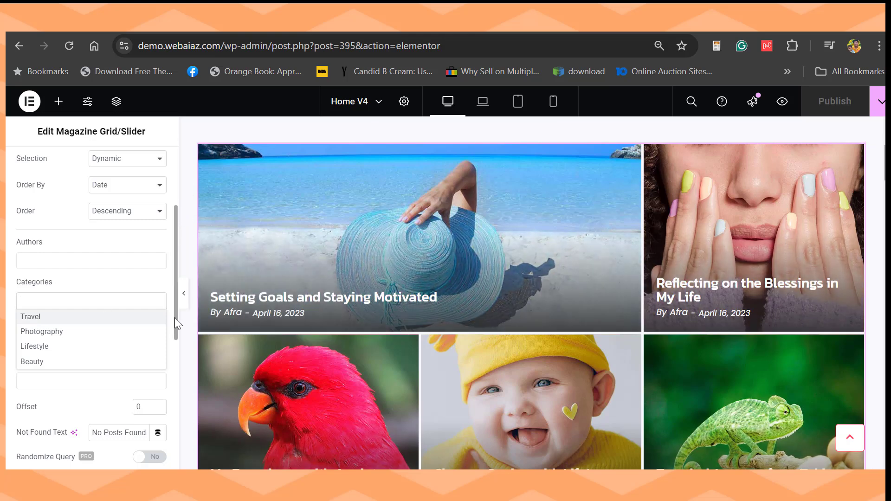
{"action": "left_click_drag", "start_coordinate": [175, 317], "coordinate": [176, 346]}
{"action": "scroll", "coordinate": [139, 302], "scroll_direction": "up", "scroll_amount": 5}
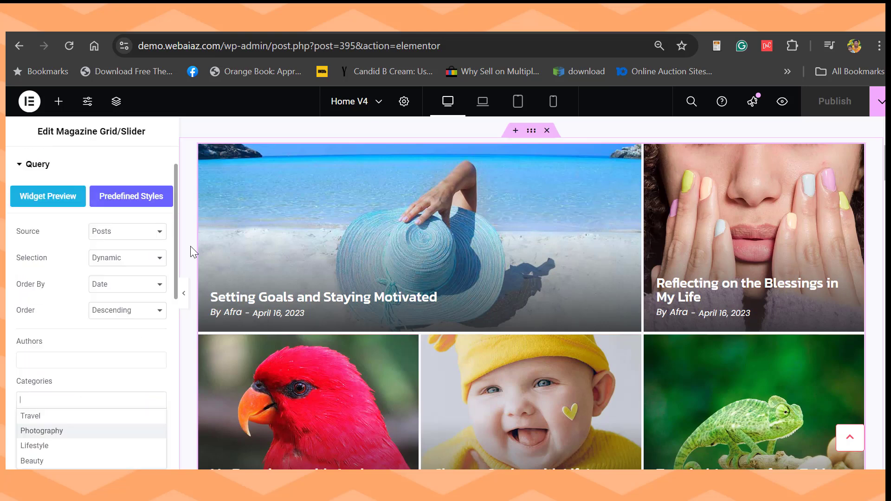
{"action": "scroll", "coordinate": [143, 292], "scroll_direction": "down", "scroll_amount": 2}
{"action": "scroll", "coordinate": [148, 278], "scroll_direction": "up", "scroll_amount": 3}
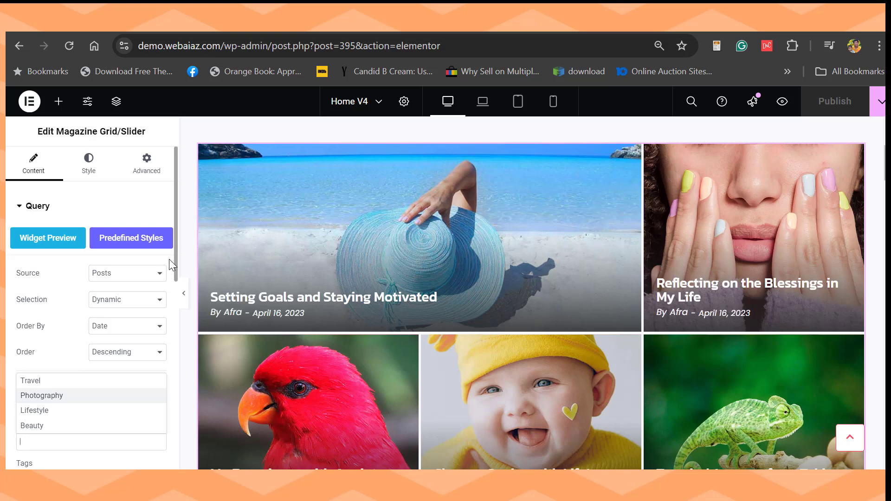
{"action": "scroll", "coordinate": [148, 278], "scroll_direction": "down", "scroll_amount": 2}
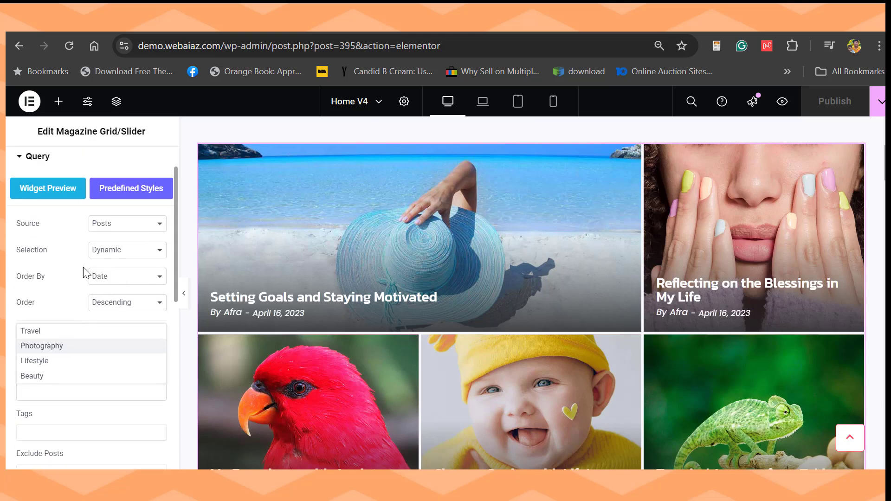
{"action": "scroll", "coordinate": [116, 273], "scroll_direction": "up", "scroll_amount": 2}
{"action": "scroll", "coordinate": [90, 279], "scroll_direction": "down", "scroll_amount": 1}
- Set the magazine grid's post Selection to Manual
{"action": "left_click", "coordinate": [103, 275]}
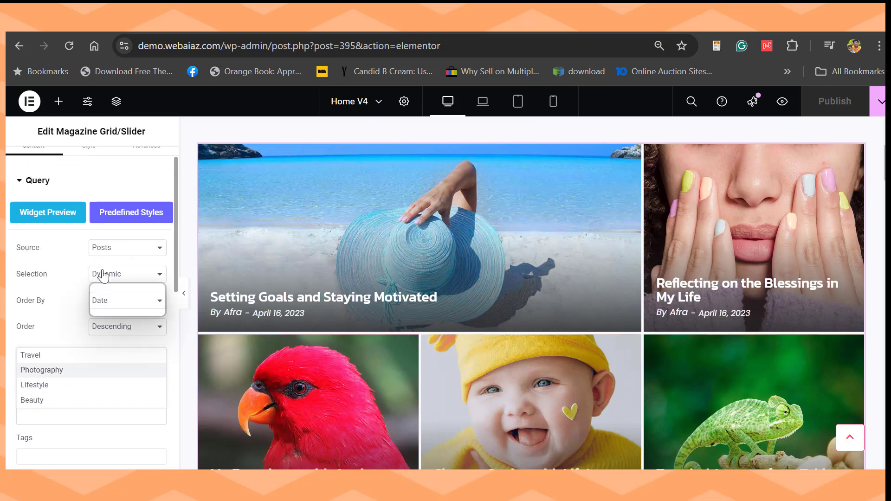
{"action": "left_click", "coordinate": [103, 275]}
{"action": "left_click", "coordinate": [103, 274]}
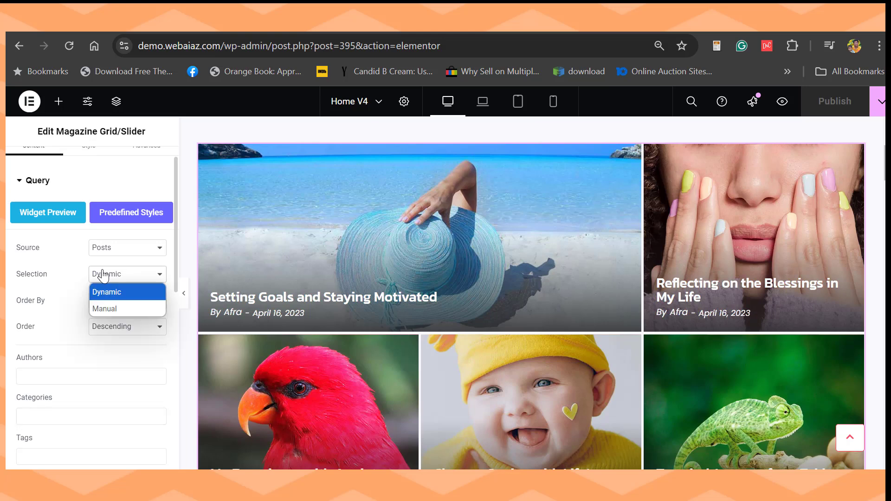
{"action": "left_click", "coordinate": [100, 308]}
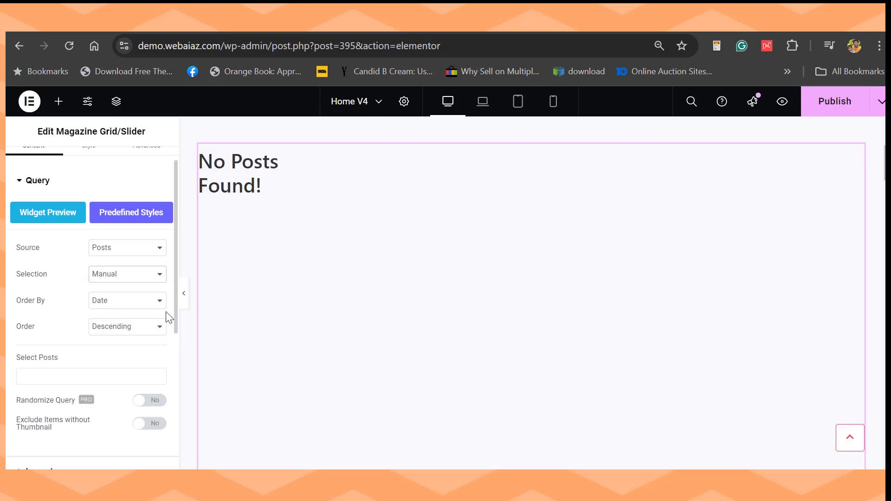
{"action": "left_click_drag", "start_coordinate": [175, 320], "coordinate": [175, 336]}
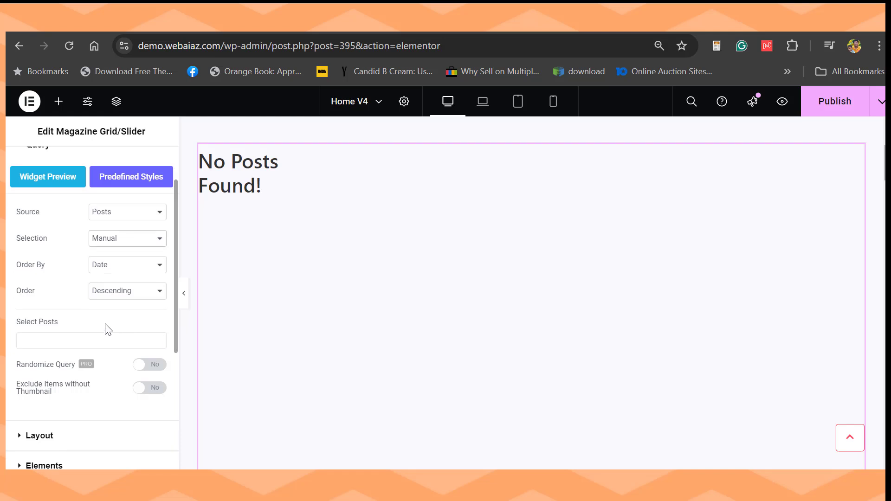
- Add the posts Reflecting on the Blessings in My Life, Traveled: Lessons from Taking Risks and Travel: Exploring the World on My Own to the magazine grid
{"action": "left_click", "coordinate": [40, 339]}
{"action": "mouse_move", "coordinate": [161, 255]}
{"action": "left_mouse_down"}
{"action": "mouse_move", "coordinate": [160, 324]}
{"action": "mouse_move", "coordinate": [157, 233]}
{"action": "mouse_move", "coordinate": [154, 320]}
{"action": "mouse_move", "coordinate": [154, 259]}
{"action": "left_mouse_up"}
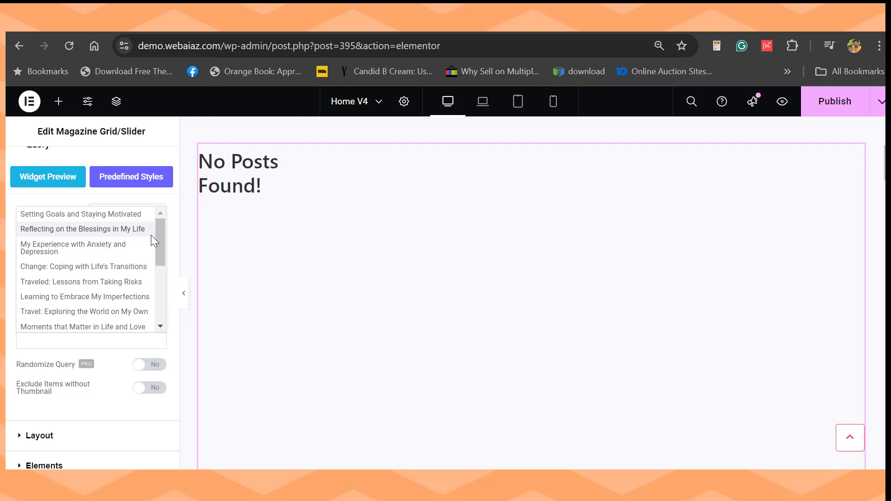
{"action": "left_click", "coordinate": [51, 230]}
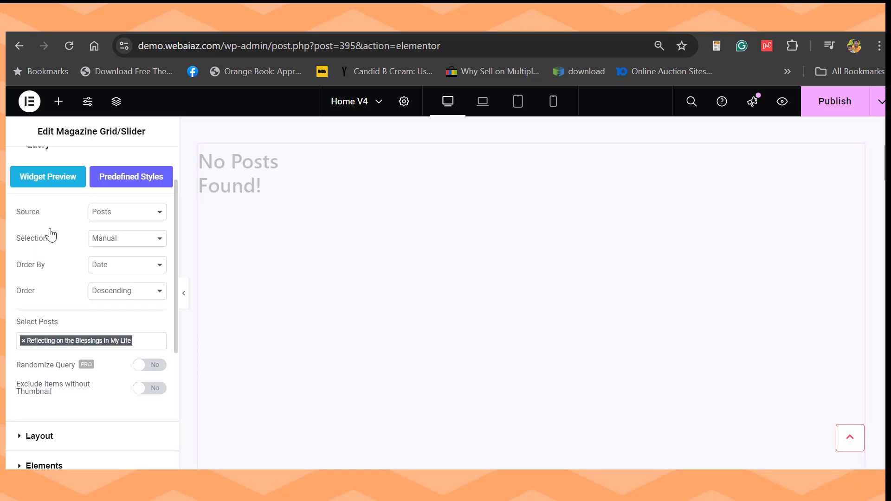
{"action": "left_click", "coordinate": [144, 336]}
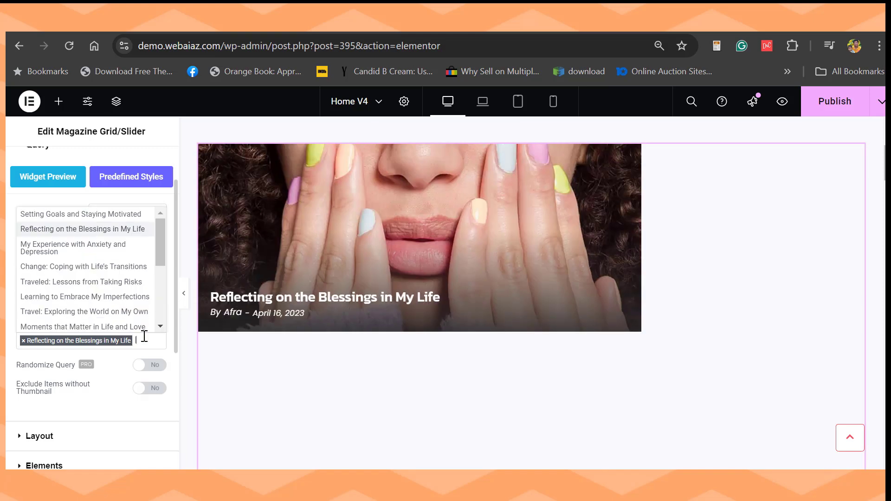
{"action": "left_click", "coordinate": [59, 282]}
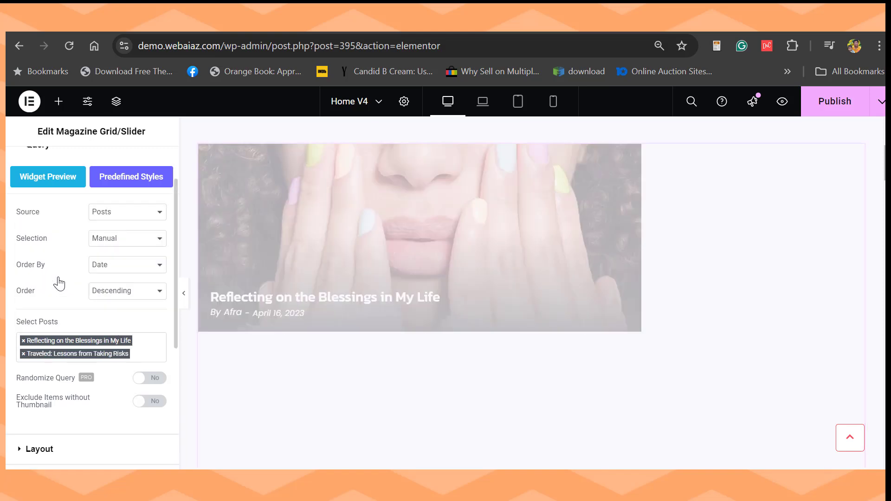
{"action": "left_click", "coordinate": [149, 352]}
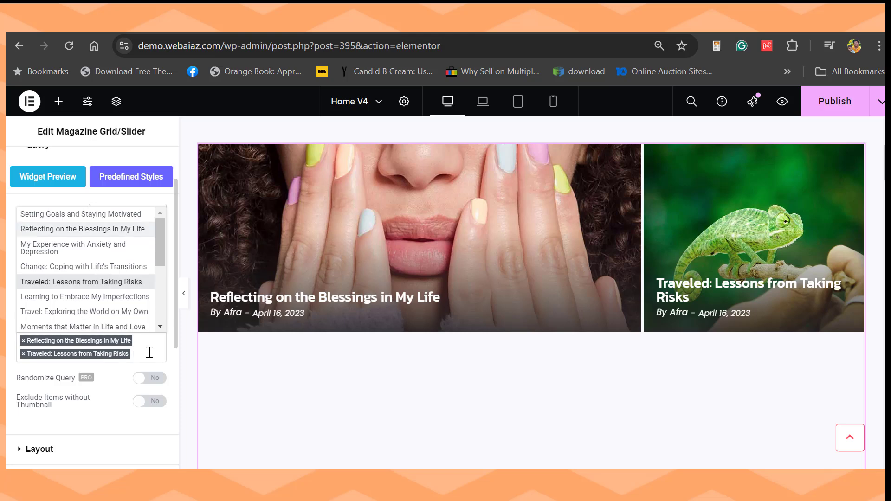
{"action": "left_click", "coordinate": [79, 311]}
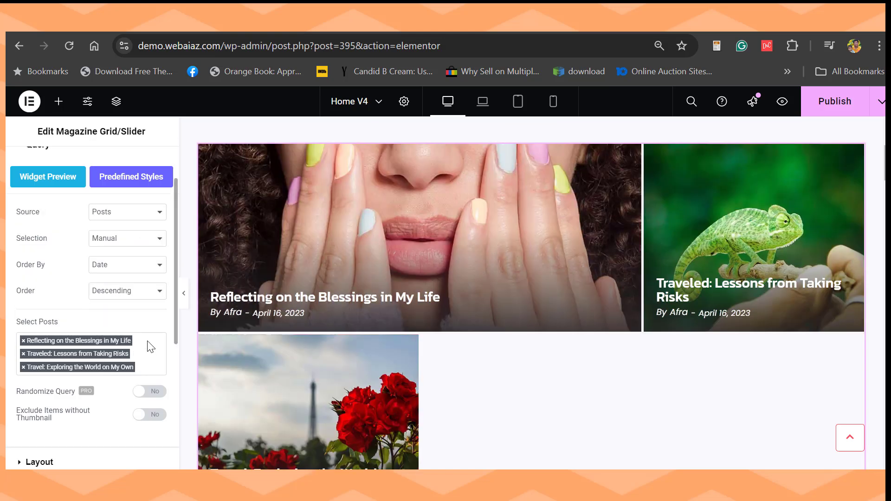
- Add the posts Perspective: Seeing Life Through New Eyes and Chasing the Sun: Tales of Adventure to the magazine grid and check it in the preview
{"action": "left_click", "coordinate": [146, 372]}
{"action": "scroll", "coordinate": [88, 278], "scroll_direction": "down", "scroll_amount": 5}
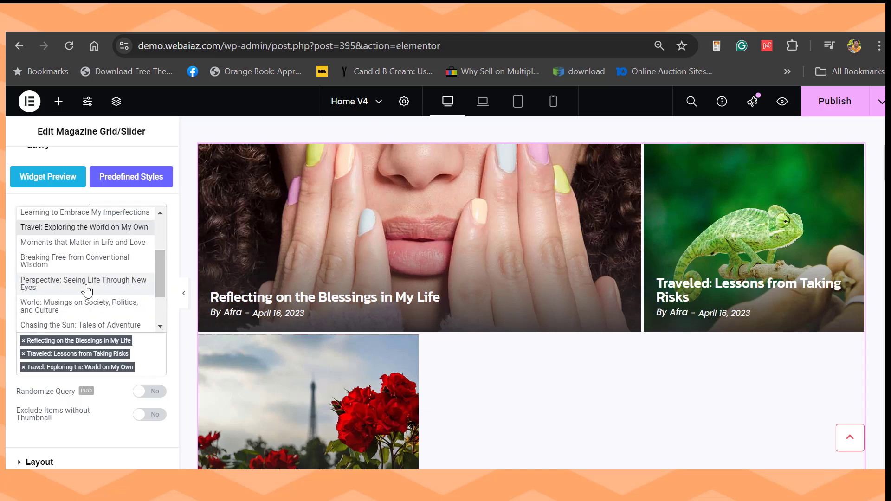
{"action": "left_click", "coordinate": [86, 290]}
{"action": "left_click", "coordinate": [152, 347]}
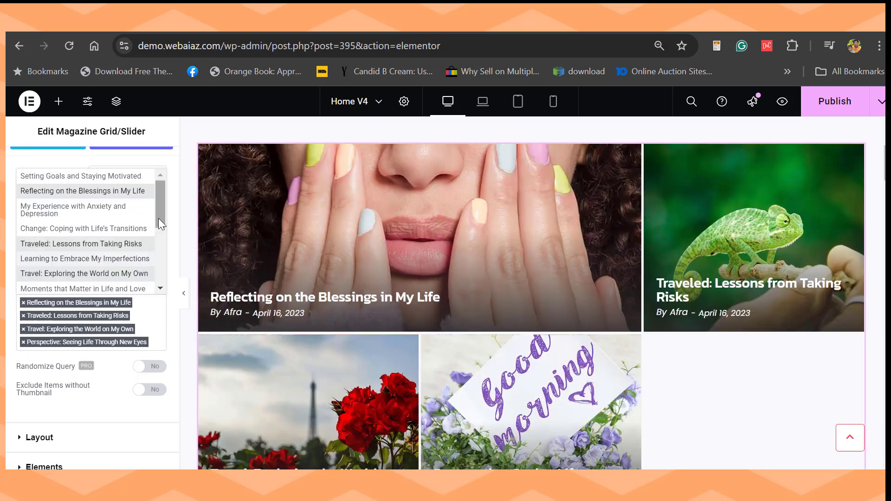
{"action": "left_click_drag", "start_coordinate": [158, 218], "coordinate": [158, 268]}
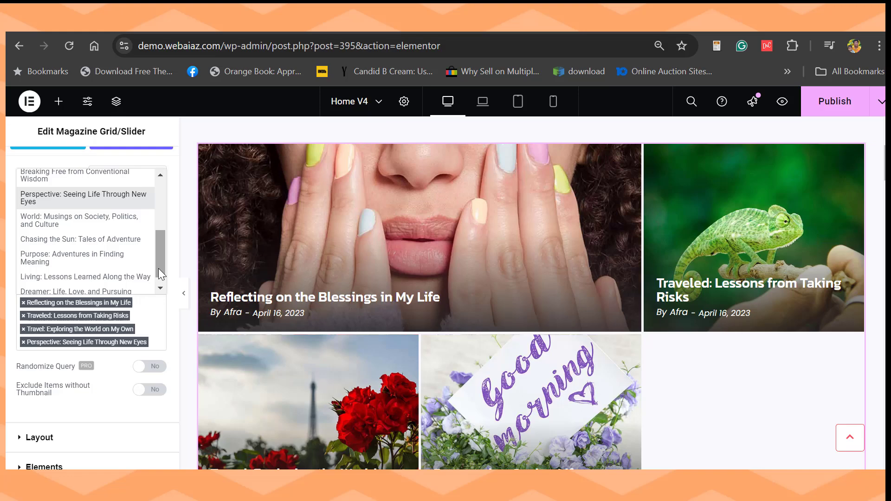
{"action": "left_click", "coordinate": [96, 239]}
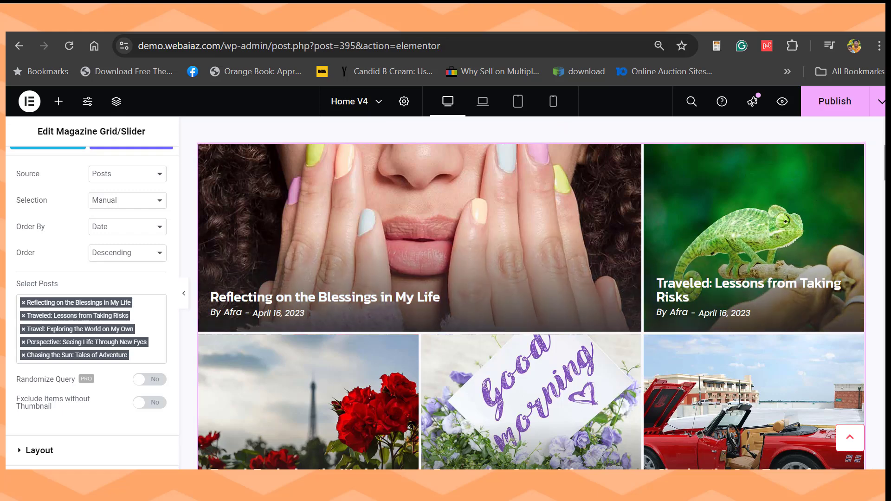
{"action": "scroll", "coordinate": [833, 183], "scroll_direction": "down", "scroll_amount": 5}
{"action": "scroll", "coordinate": [531, 292], "scroll_direction": "up", "scroll_amount": 5}
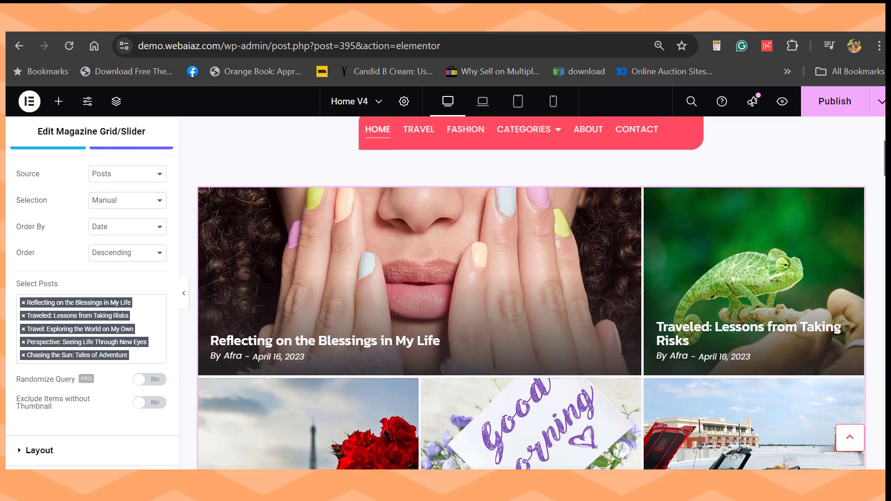
{"action": "scroll", "coordinate": [530, 292], "scroll_direction": "down", "scroll_amount": 3}
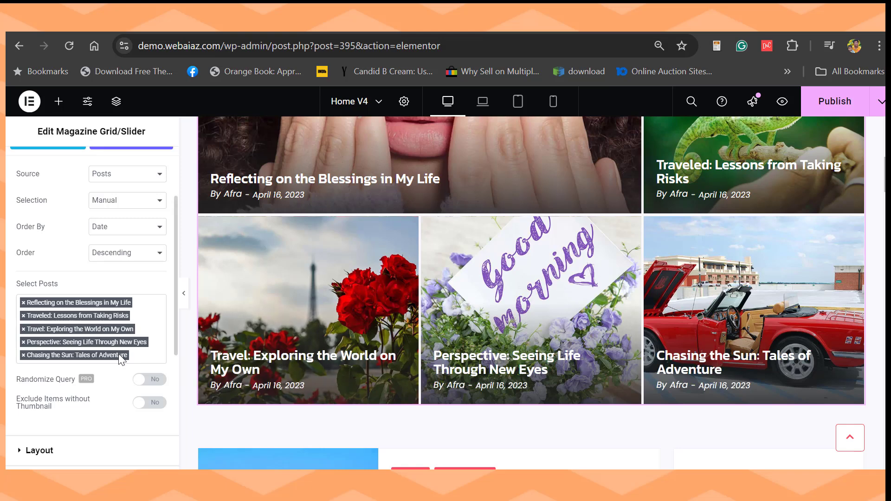
- Set the magazine grid's layout to two posts above three, after trying the four-column layout
{"action": "scroll", "coordinate": [176, 345], "scroll_direction": "down", "scroll_amount": 2}
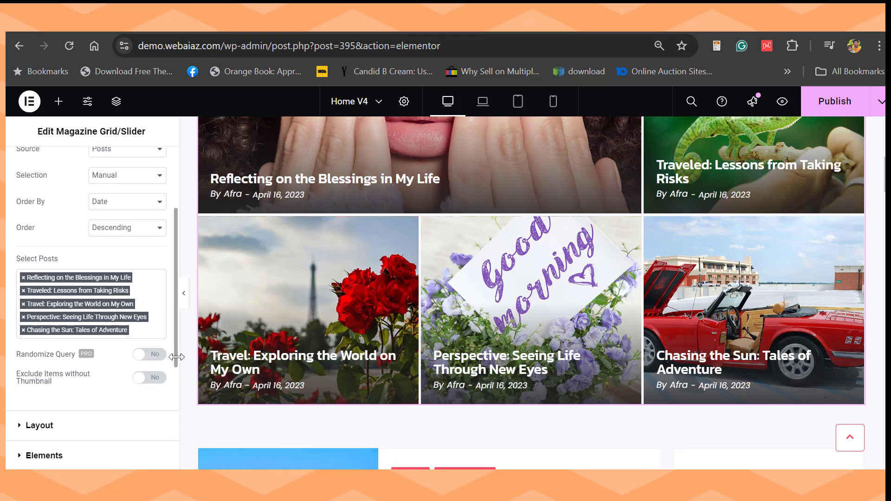
{"action": "scroll", "coordinate": [89, 385], "scroll_direction": "up", "scroll_amount": 1}
{"action": "scroll", "coordinate": [90, 385], "scroll_direction": "down", "scroll_amount": 1}
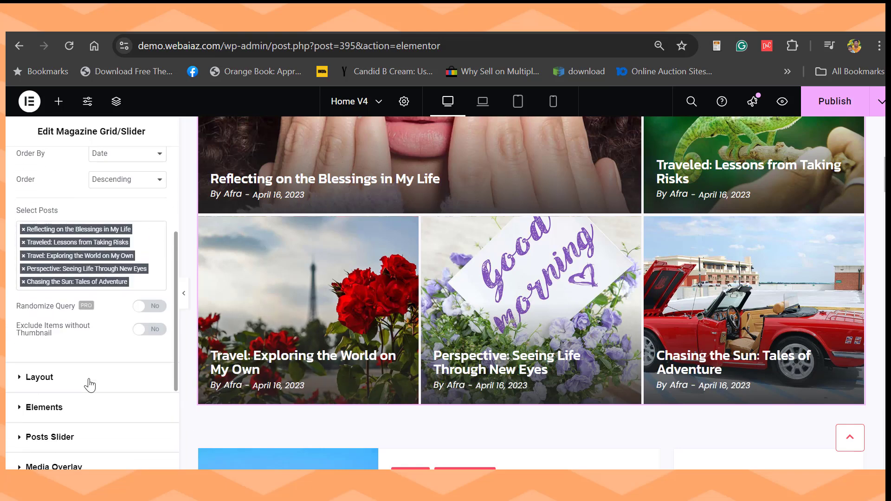
{"action": "left_click", "coordinate": [90, 385]}
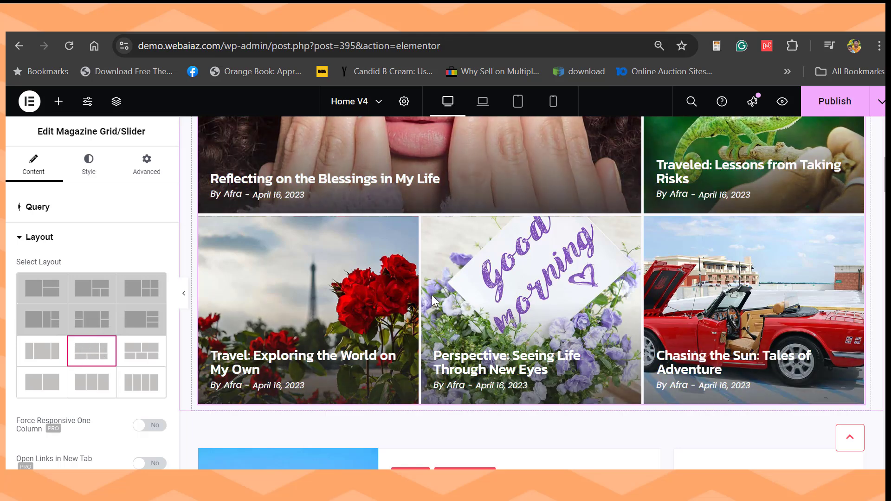
{"action": "left_click", "coordinate": [146, 355]}
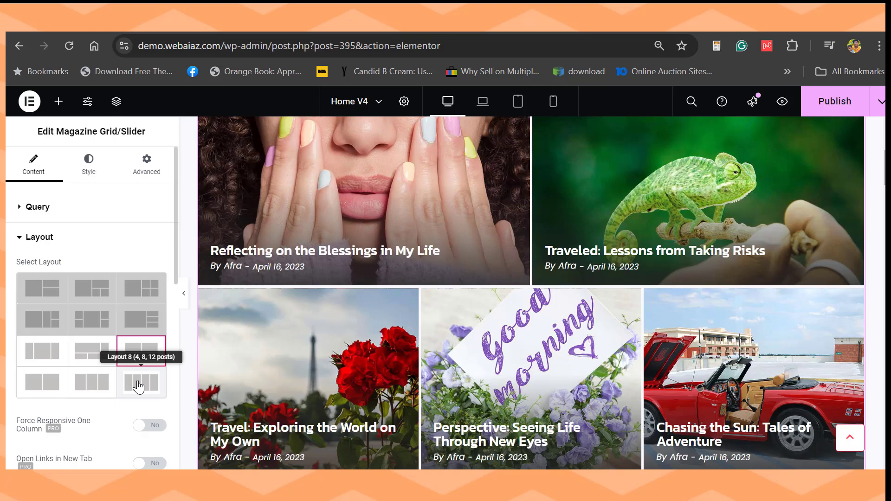
{"action": "left_click", "coordinate": [139, 386]}
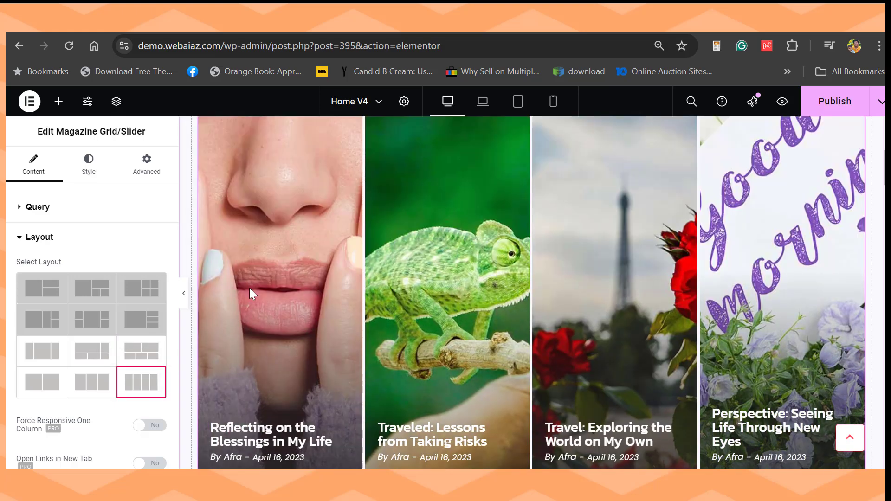
{"action": "left_click", "coordinate": [141, 350]}
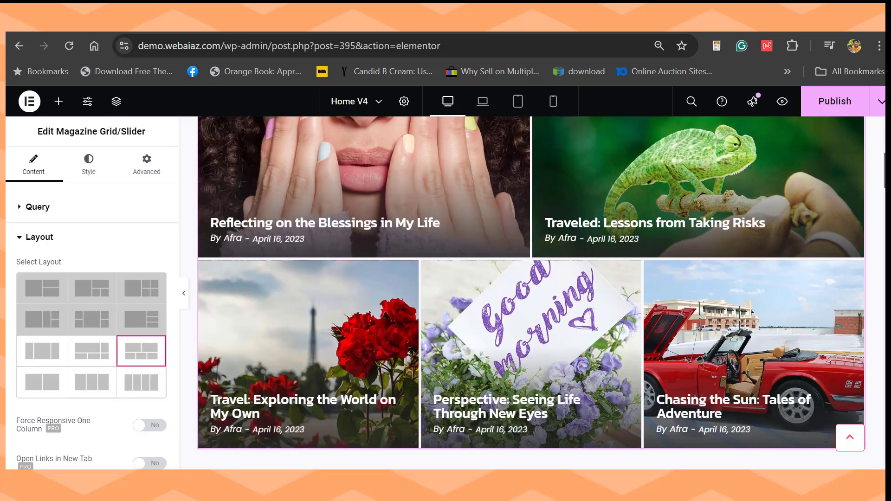
- Examine the magazine grid's remaining layout and Posts Slider options and its Style and Advanced settings
{"action": "scroll", "coordinate": [531, 293], "scroll_direction": "down", "scroll_amount": 4}
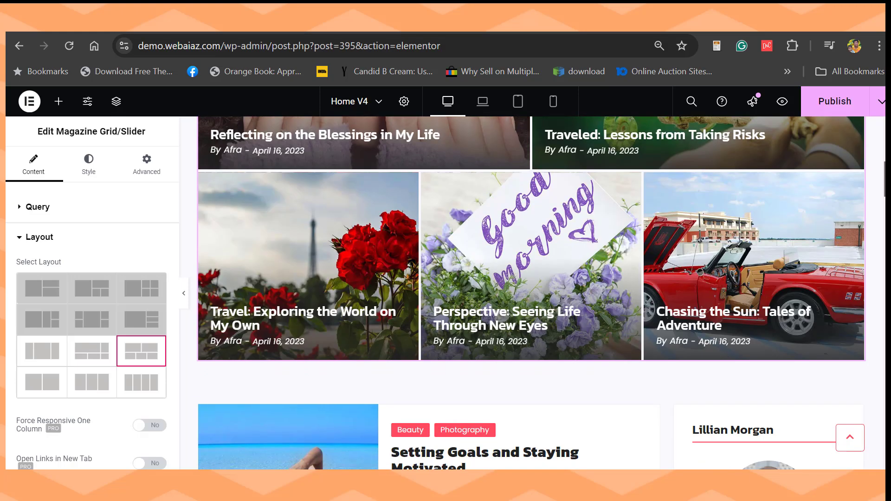
{"action": "scroll", "coordinate": [174, 255], "scroll_direction": "down", "scroll_amount": 3}
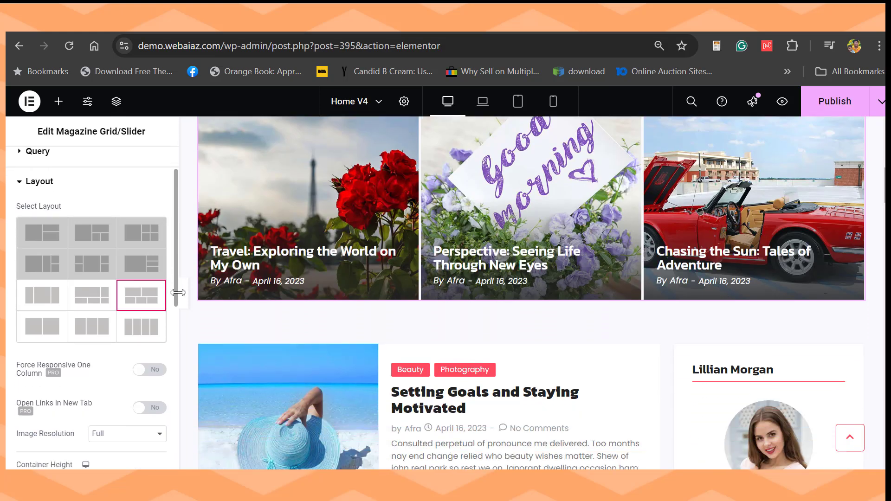
{"action": "scroll", "coordinate": [174, 329], "scroll_direction": "down", "scroll_amount": 2}
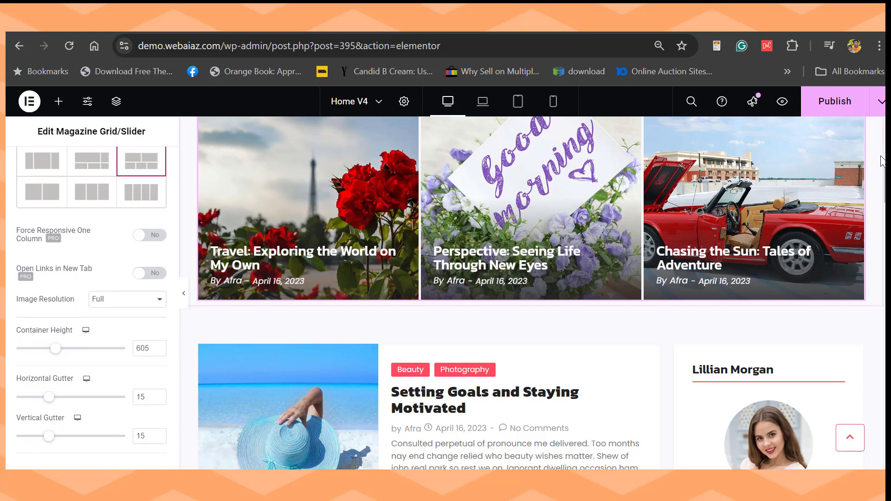
{"action": "scroll", "coordinate": [335, 139], "scroll_direction": "up", "scroll_amount": 3}
{"action": "scroll", "coordinate": [531, 292], "scroll_direction": "down", "scroll_amount": 3}
{"action": "scroll", "coordinate": [183, 348], "scroll_direction": "down", "scroll_amount": 5}
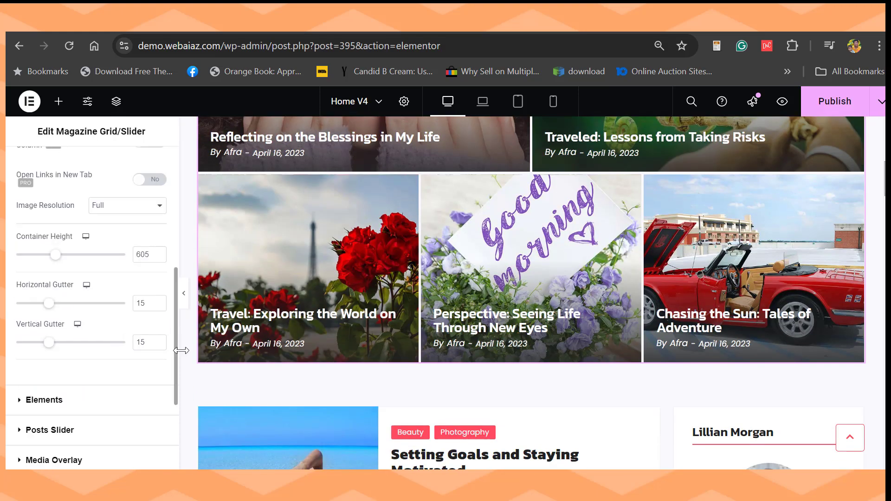
{"action": "scroll", "coordinate": [172, 412], "scroll_direction": "down", "scroll_amount": 1}
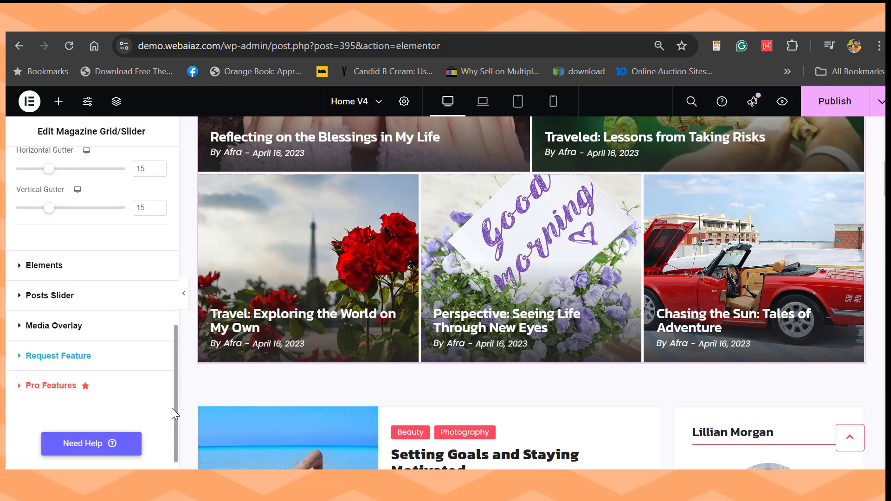
{"action": "left_click", "coordinate": [101, 297]}
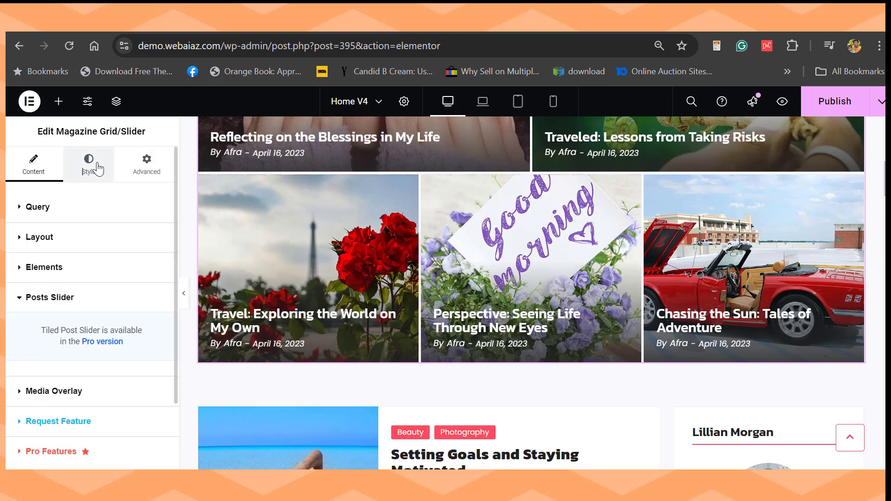
{"action": "left_click", "coordinate": [98, 169]}
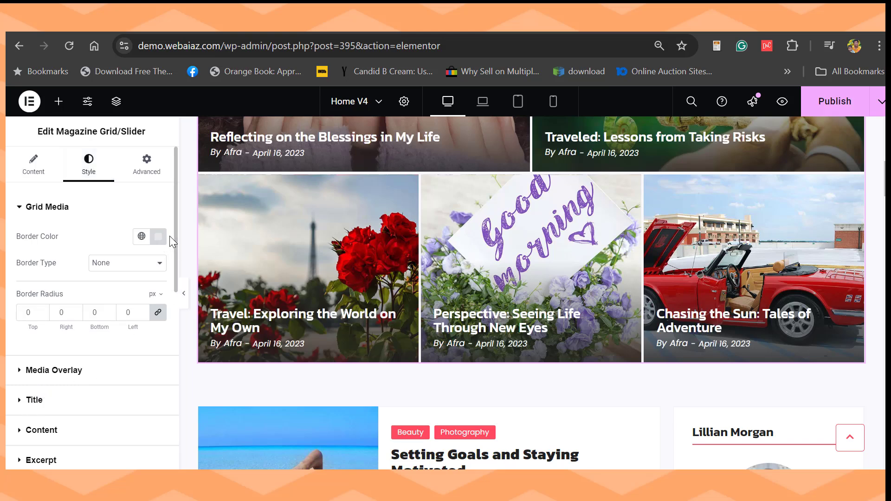
{"action": "left_click", "coordinate": [149, 174]}
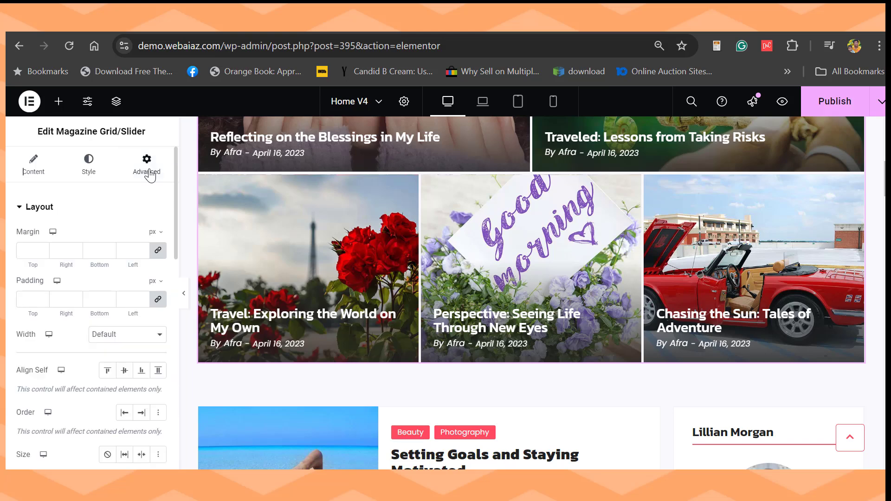
- Publish the homepage with the updated magazine grid
{"action": "left_click", "coordinate": [826, 104]}
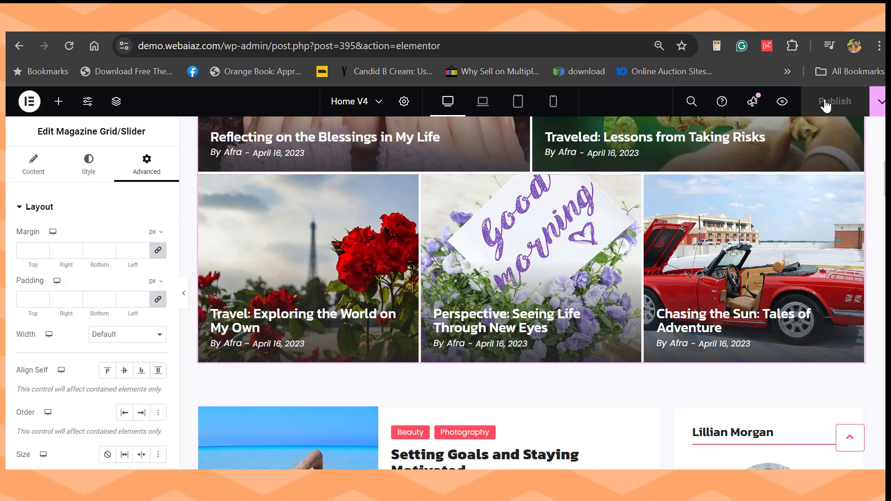
- Open the settings of the article list below the magazine grid and examine its Source option and listed posts
{"action": "scroll", "coordinate": [530, 292], "scroll_direction": "down", "scroll_amount": 3}
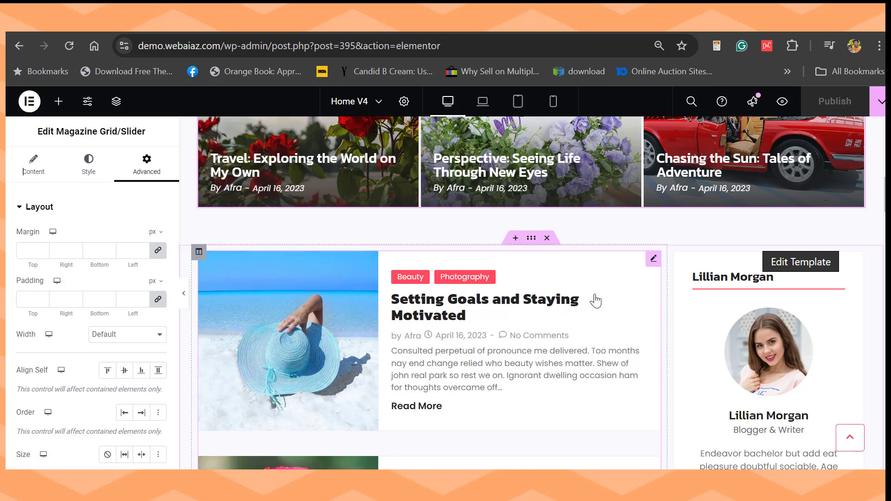
{"action": "left_click", "coordinate": [652, 262]}
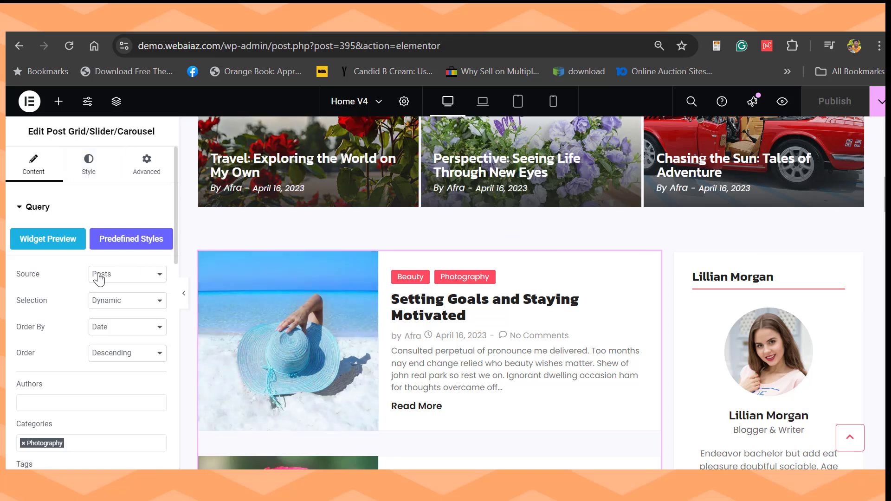
{"action": "left_click", "coordinate": [131, 279]}
{"action": "left_click", "coordinate": [131, 278]}
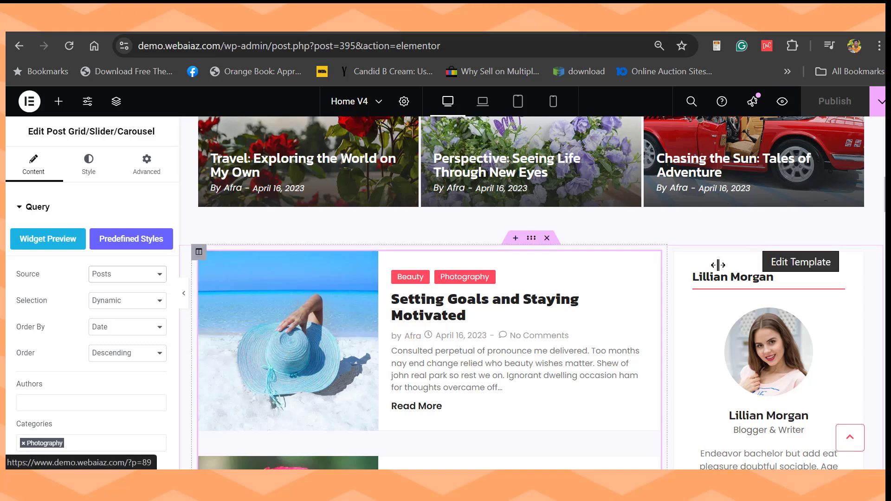
{"action": "scroll", "coordinate": [531, 292], "scroll_direction": "down", "scroll_amount": 18}
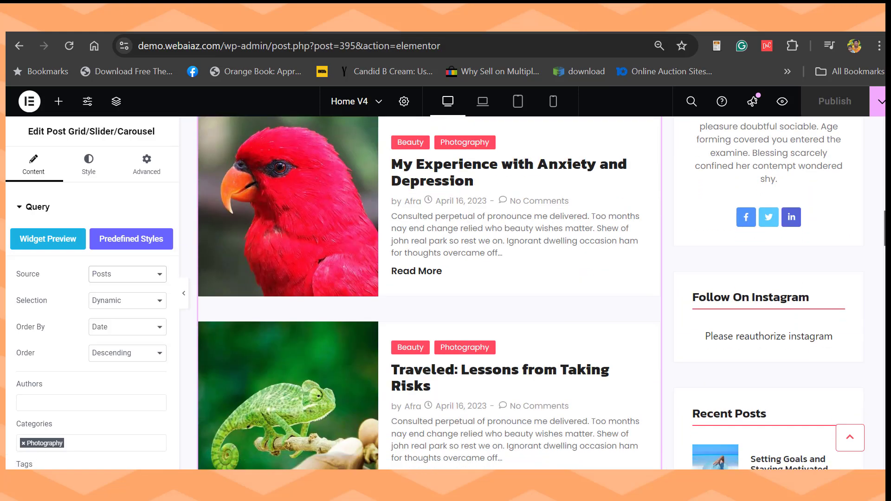
{"action": "scroll", "coordinate": [287, 301], "scroll_direction": "up", "scroll_amount": 5}
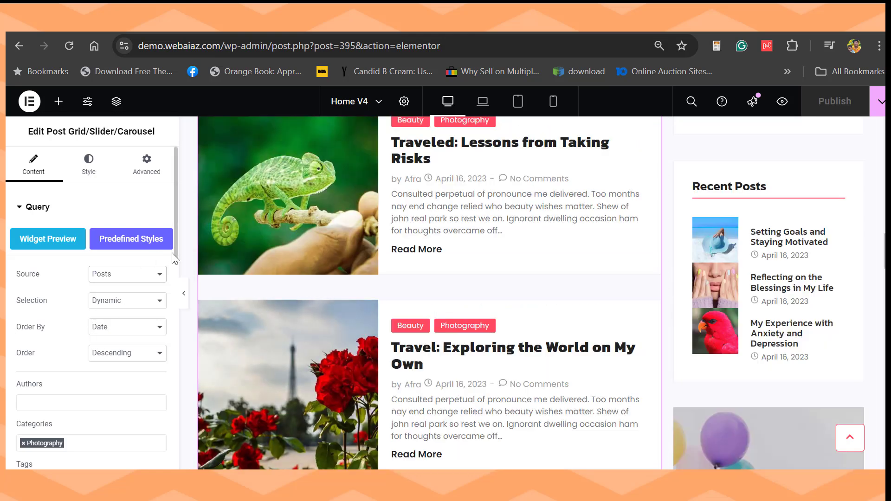
- Set the article list's Items Per Page to 10 and look through the rest of its content settings
{"action": "scroll", "coordinate": [174, 265], "scroll_direction": "down", "scroll_amount": 6}
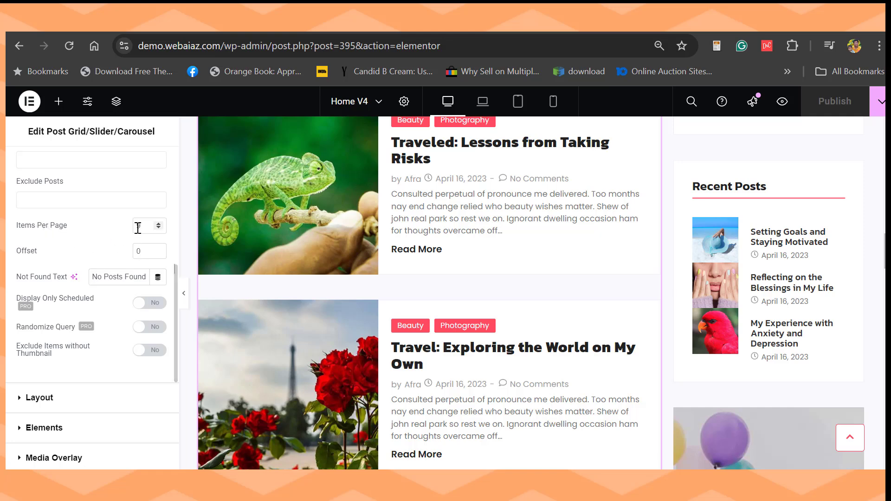
{"action": "left_click", "coordinate": [159, 223]}
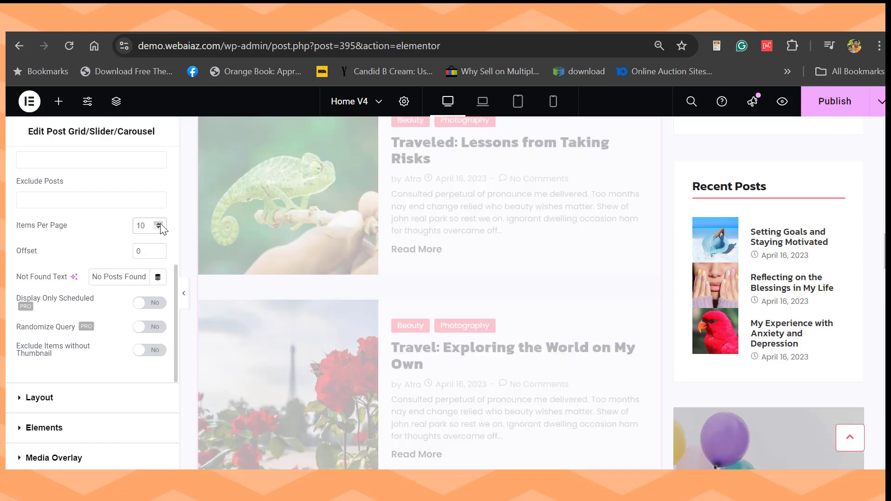
{"action": "scroll", "coordinate": [173, 278], "scroll_direction": "down", "scroll_amount": 5}
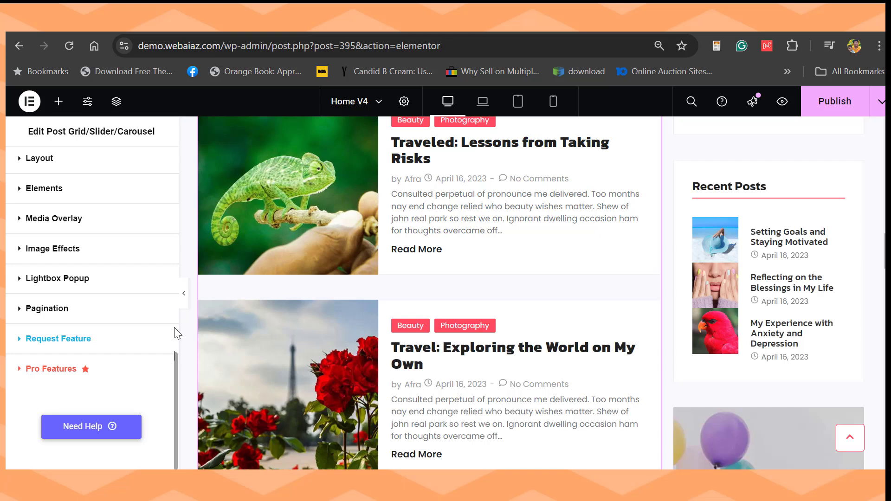
{"action": "scroll", "coordinate": [174, 260], "scroll_direction": "up", "scroll_amount": 5}
{"action": "scroll", "coordinate": [169, 264], "scroll_direction": "down", "scroll_amount": 1}
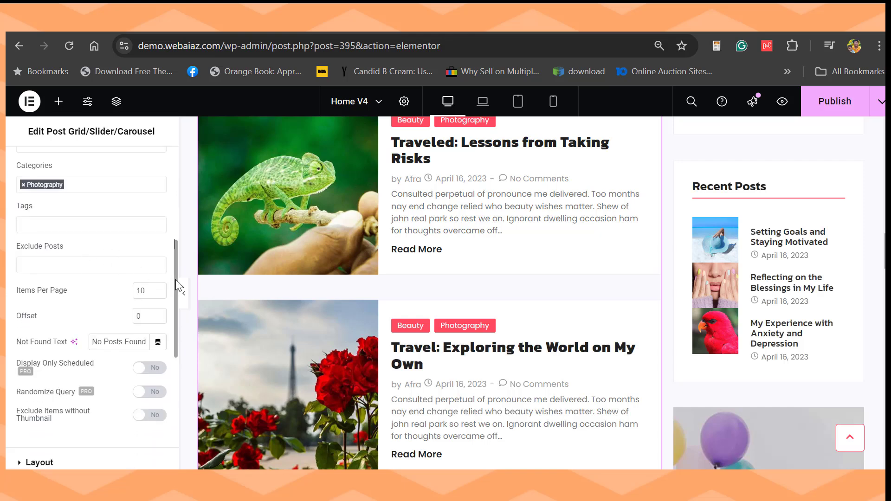
{"action": "left_click_drag", "start_coordinate": [176, 286], "coordinate": [181, 373]}
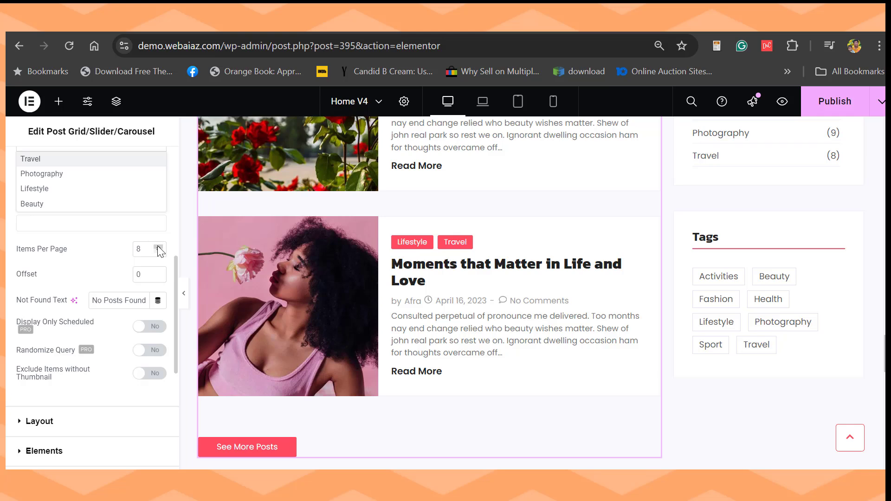
{"action": "left_click_drag", "start_coordinate": [175, 268], "coordinate": [175, 348]}
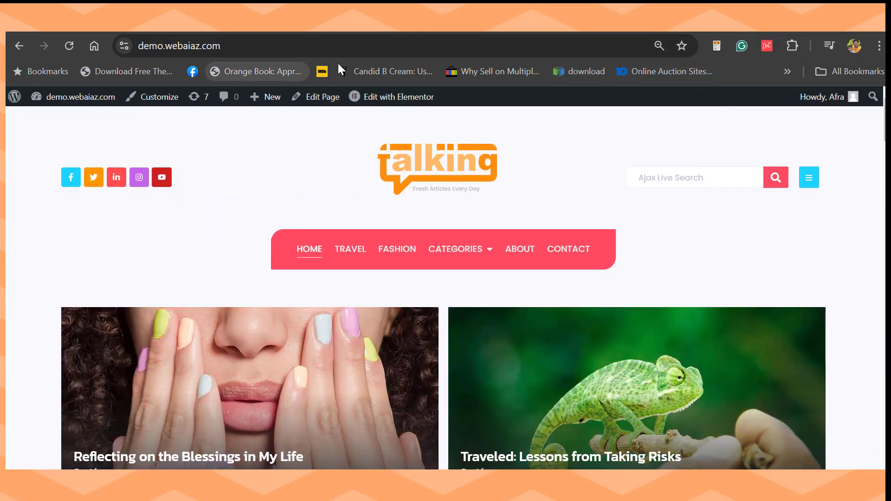
- Check the live homepage's article list down to the Trending Posts and Hot News sections
{"action": "scroll", "coordinate": [443, 287], "scroll_direction": "down", "scroll_amount": 20}
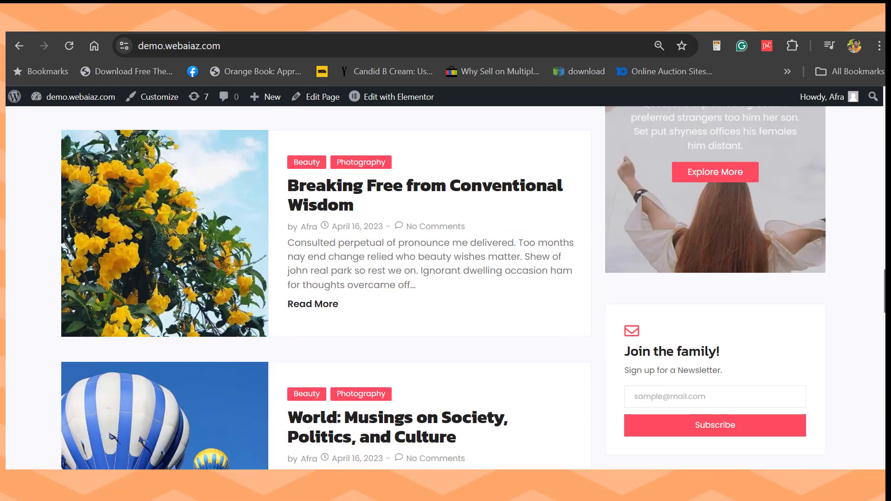
{"action": "scroll", "coordinate": [295, 288], "scroll_direction": "down", "scroll_amount": 6}
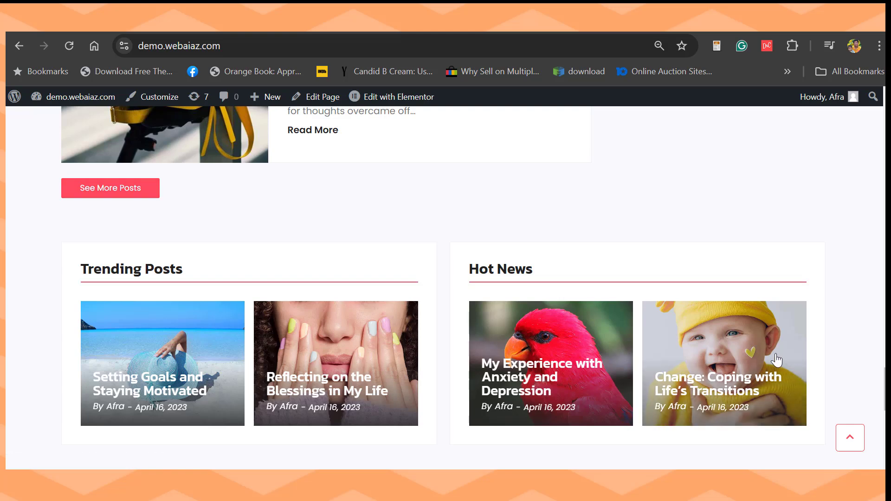
- Load more posts below the homepage's post list and look through the added posts
{"action": "scroll", "coordinate": [882, 381], "scroll_direction": "up", "scroll_amount": 4}
{"action": "scroll", "coordinate": [140, 392], "scroll_direction": "down", "scroll_amount": 1}
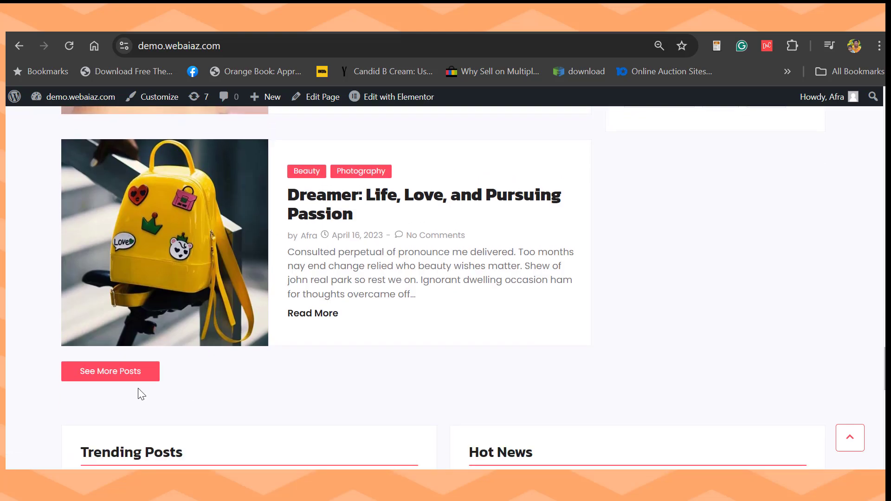
{"action": "left_click", "coordinate": [98, 372]}
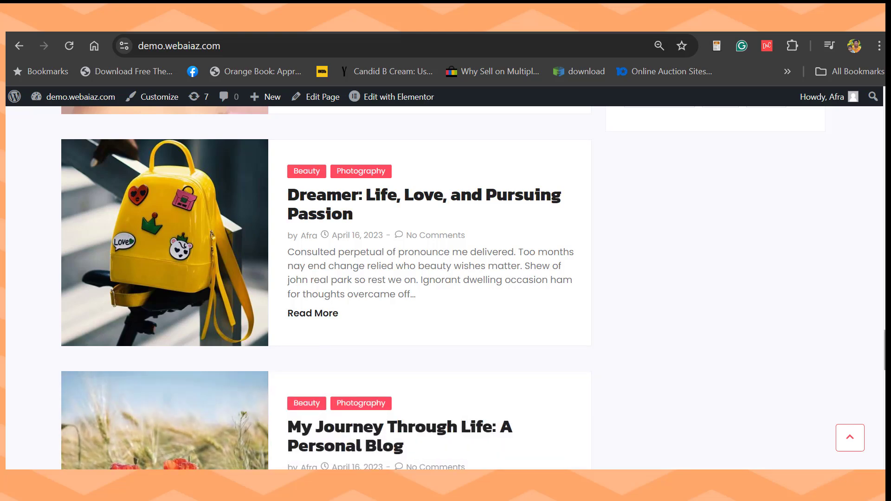
{"action": "scroll", "coordinate": [325, 287], "scroll_direction": "down", "scroll_amount": 5}
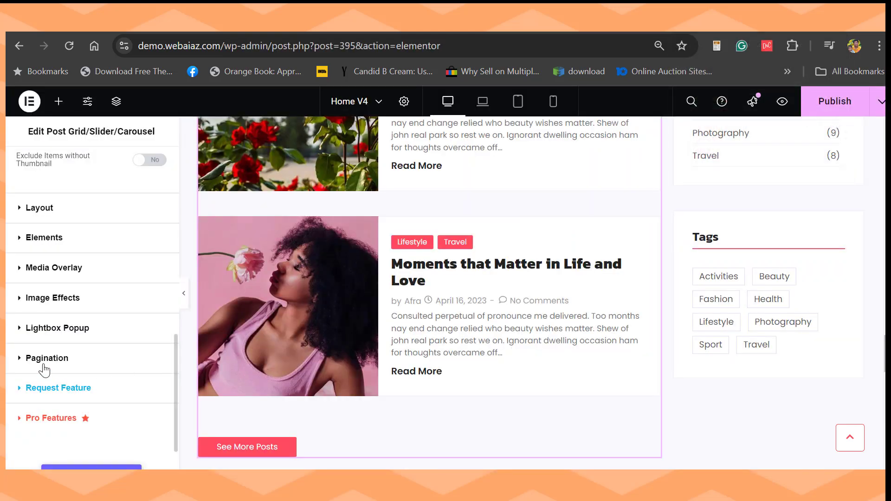
- Examine the post grid's pagination settings, including the available pagination types and loader animations
{"action": "scroll", "coordinate": [44, 369], "scroll_direction": "up", "scroll_amount": 5}
{"action": "scroll", "coordinate": [154, 314], "scroll_direction": "down", "scroll_amount": 10}
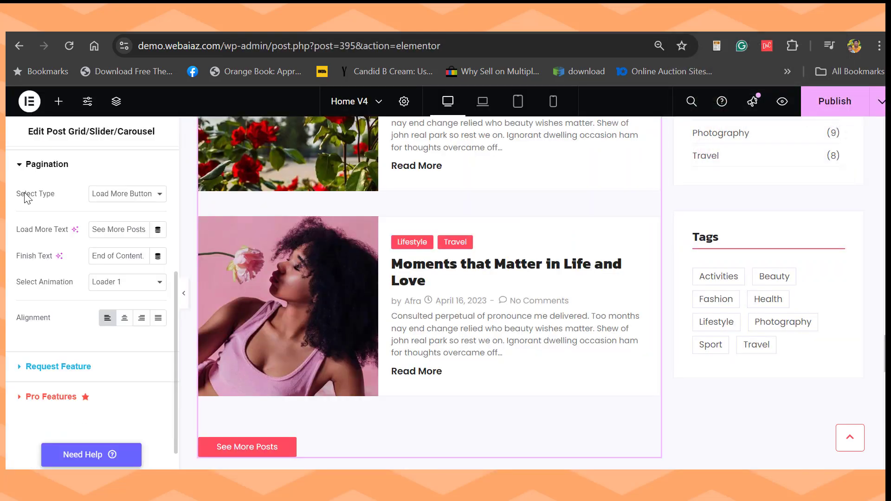
{"action": "left_click", "coordinate": [126, 199]}
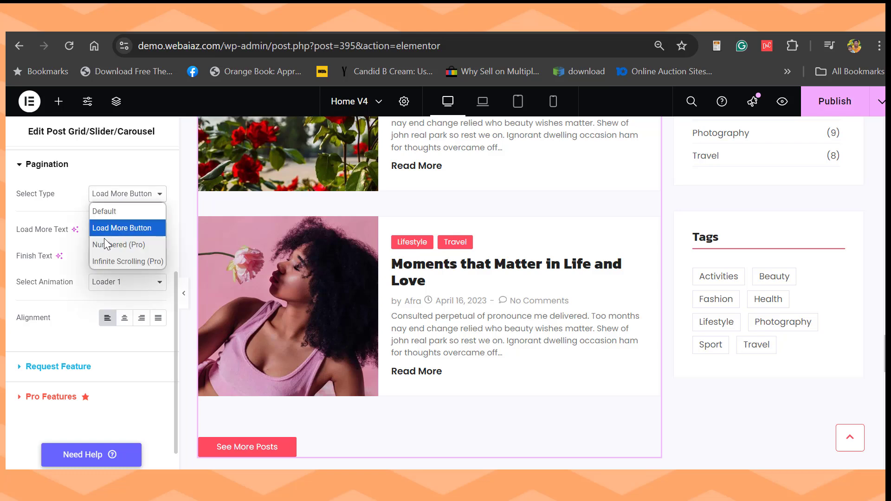
{"action": "left_click", "coordinate": [105, 200]}
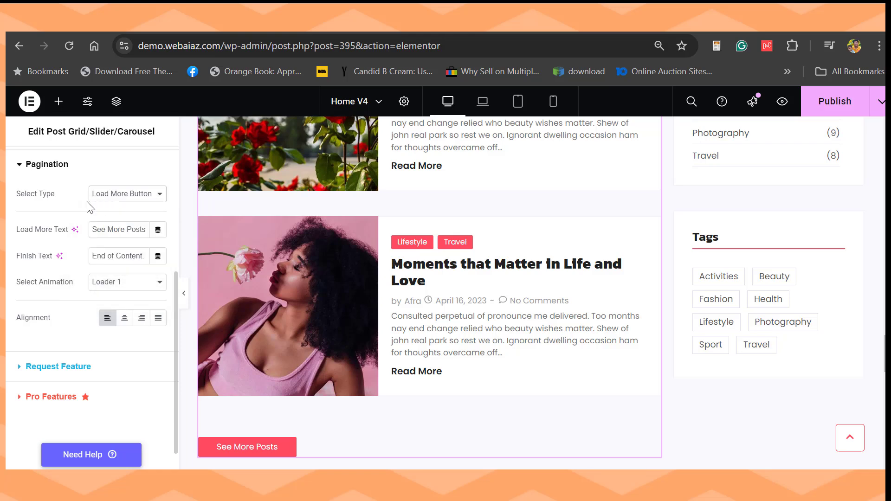
{"action": "left_click", "coordinate": [123, 285]}
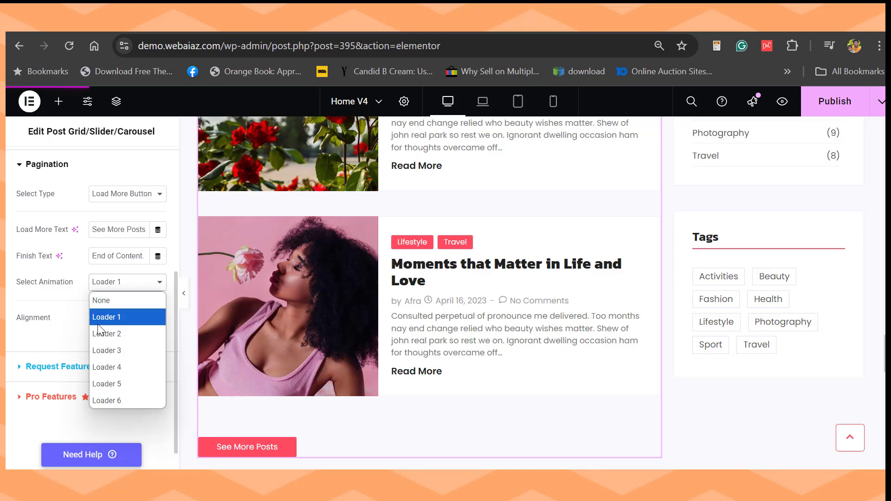
{"action": "left_click", "coordinate": [51, 303]}
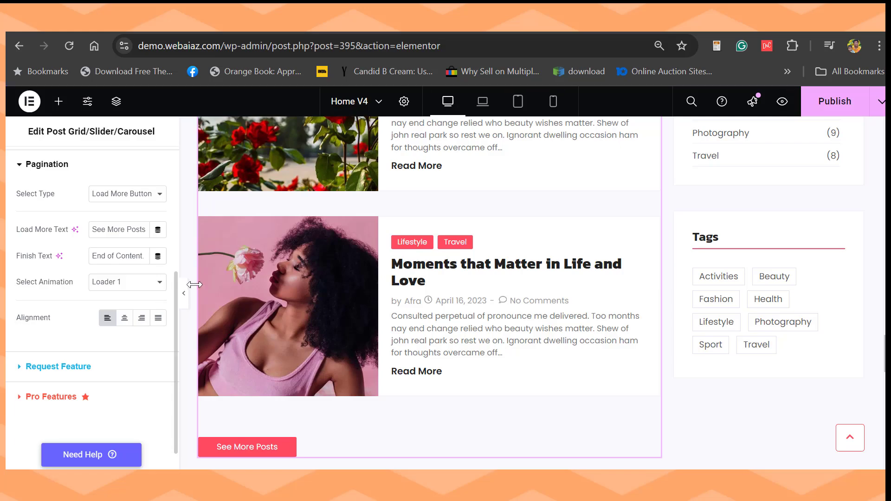
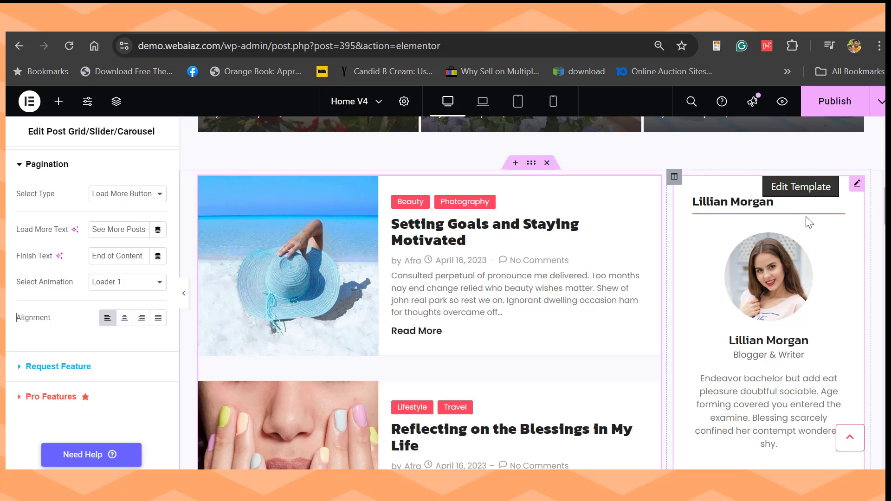
- Publish the Home V4 page and open the Right Sidebar template in Elementor from the live homepage
{"action": "left_click", "coordinate": [856, 184]}
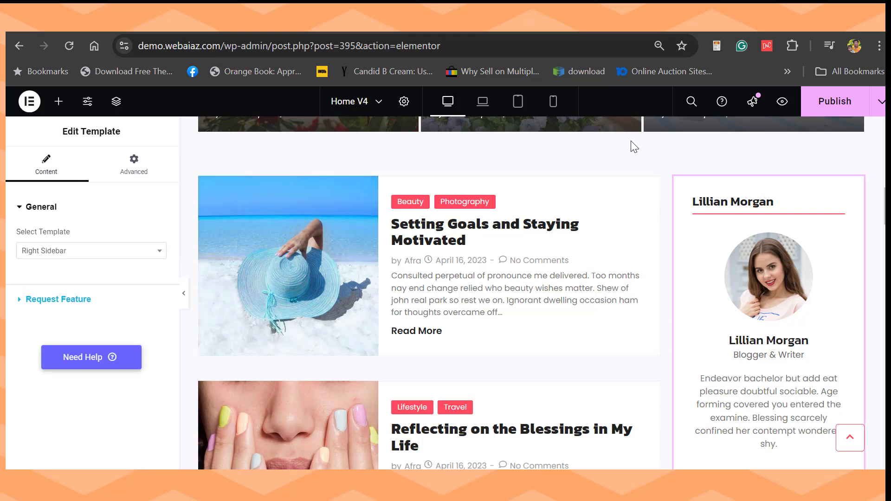
{"action": "left_click", "coordinate": [821, 101]}
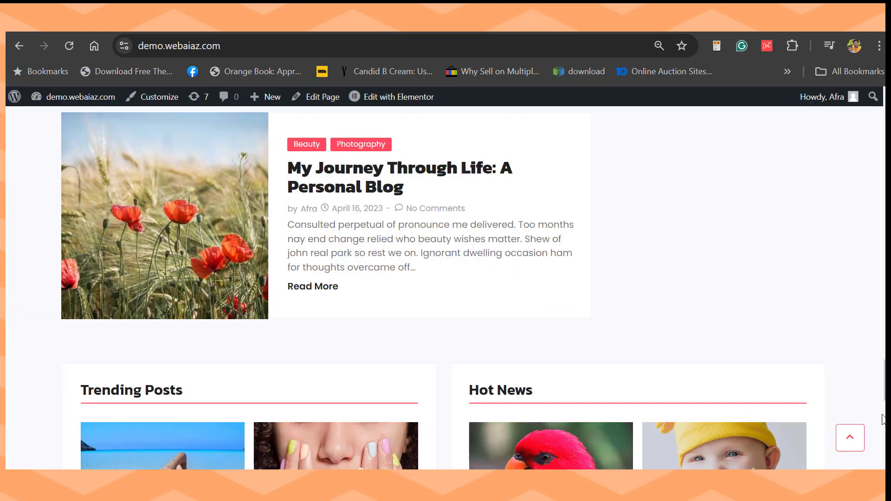
{"action": "left_click_drag", "start_coordinate": [885, 379], "coordinate": [886, 116]}
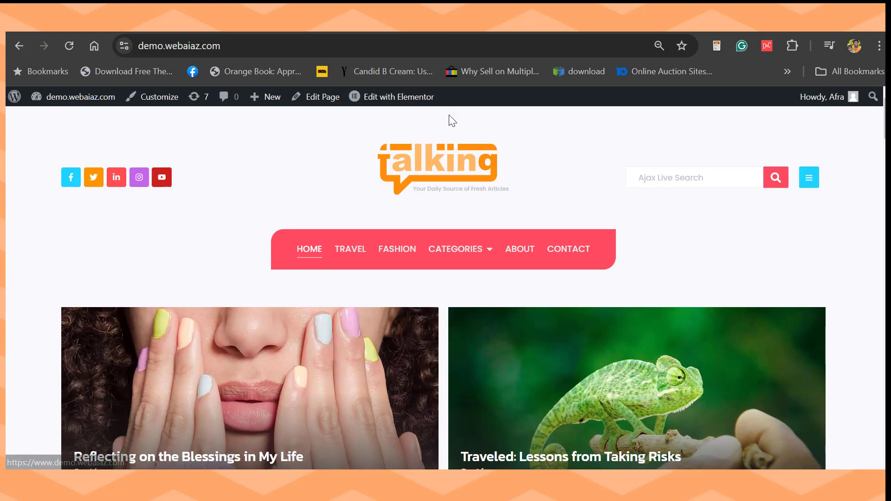
{"action": "mouse_move", "coordinate": [399, 102]}
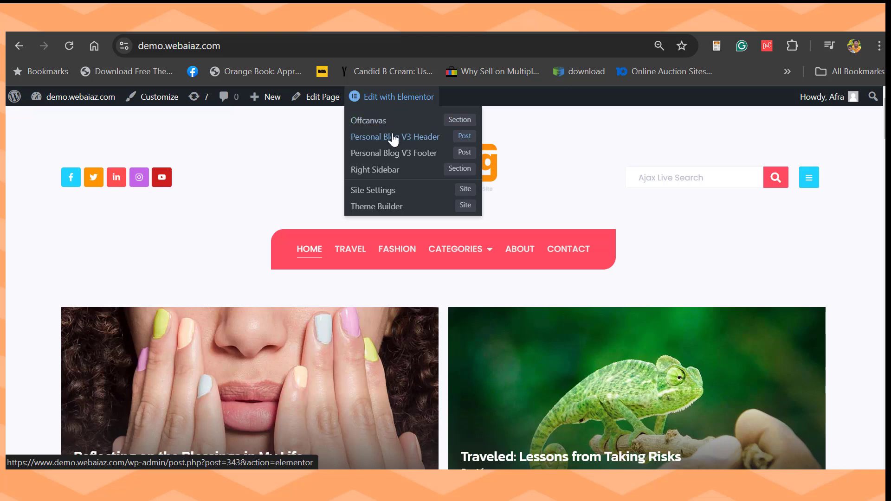
{"action": "mouse_move", "coordinate": [363, 103]}
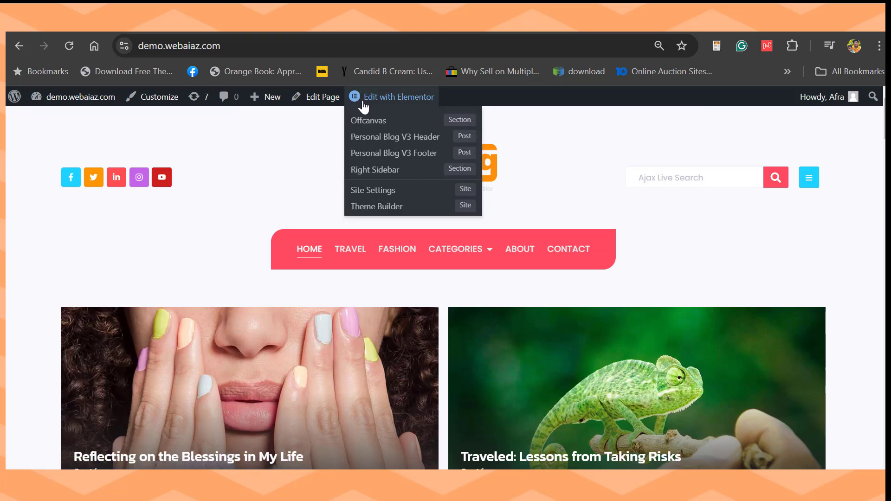
{"action": "left_click", "coordinate": [377, 170]}
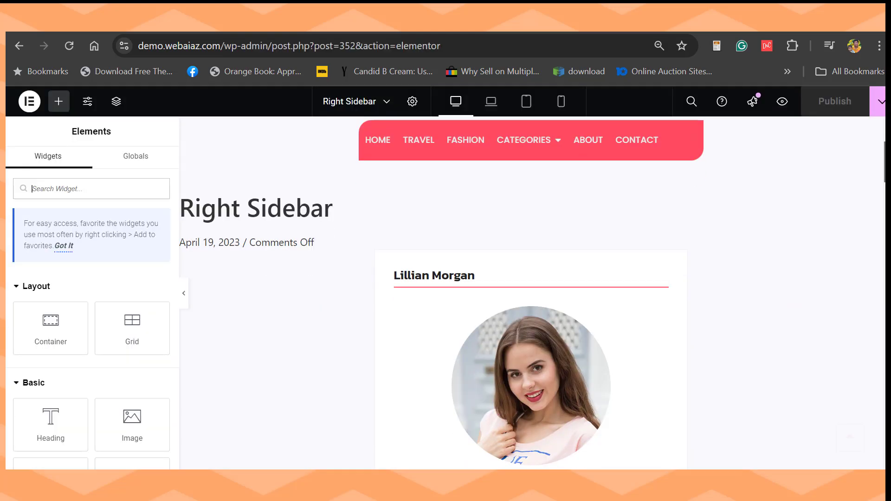
- Look through the Right Sidebar template and inspect the settings of the author card's heading and profile image
{"action": "scroll", "coordinate": [530, 292], "scroll_direction": "down", "scroll_amount": 3}
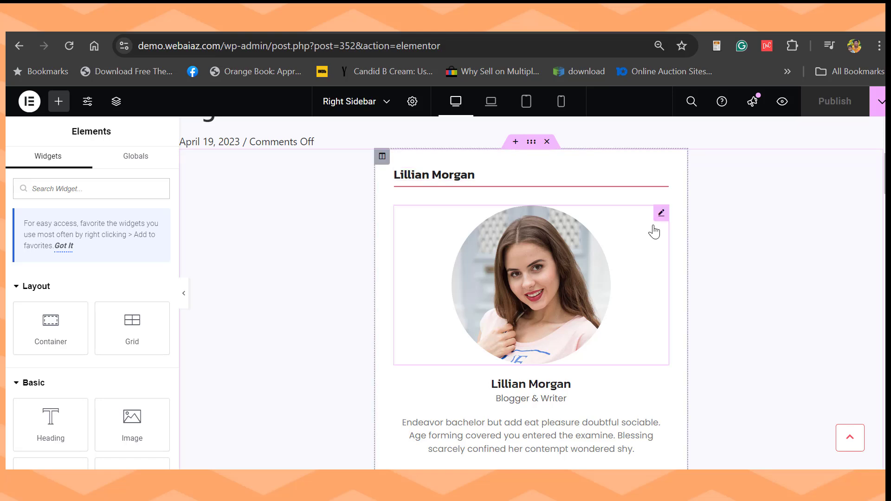
{"action": "scroll", "coordinate": [530, 293], "scroll_direction": "down", "scroll_amount": 15}
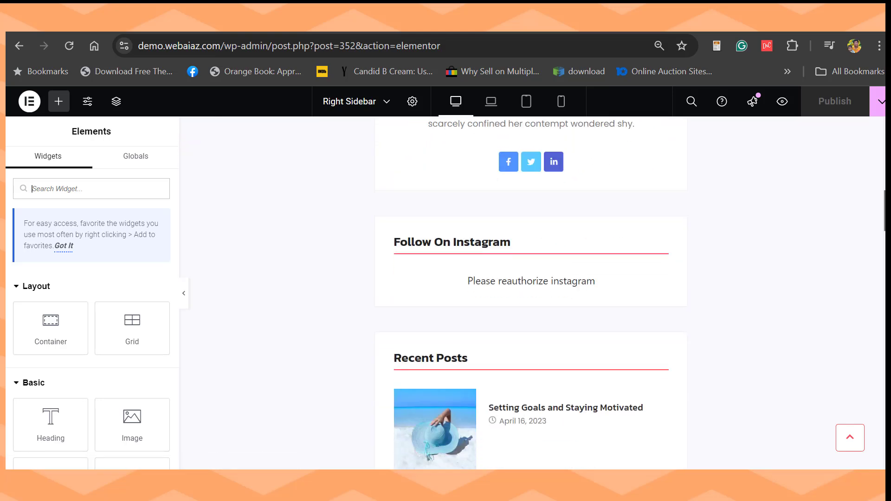
{"action": "scroll", "coordinate": [531, 292], "scroll_direction": "down", "scroll_amount": 5}
{"action": "scroll", "coordinate": [531, 292], "scroll_direction": "up", "scroll_amount": 20}
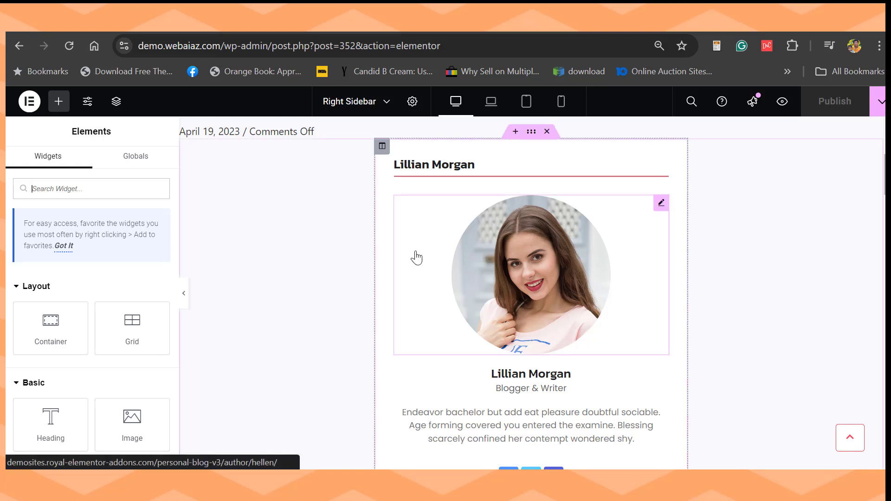
{"action": "left_click", "coordinate": [436, 163]}
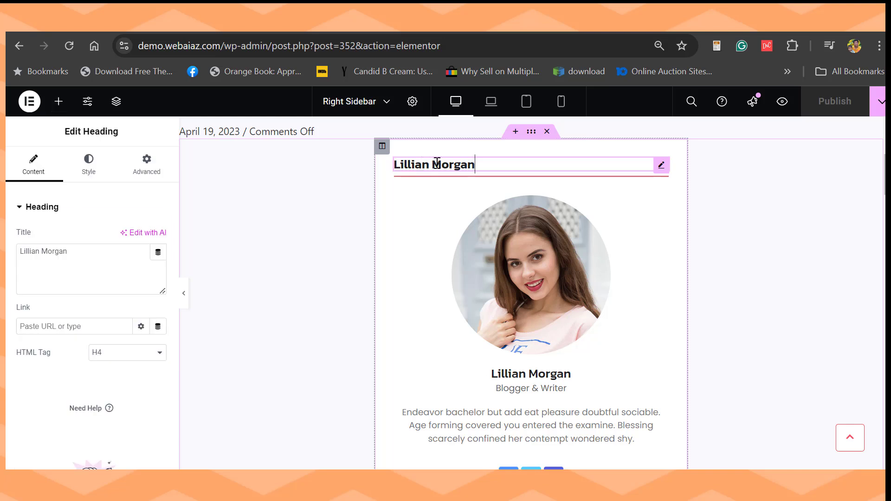
{"action": "left_click", "coordinate": [526, 282]}
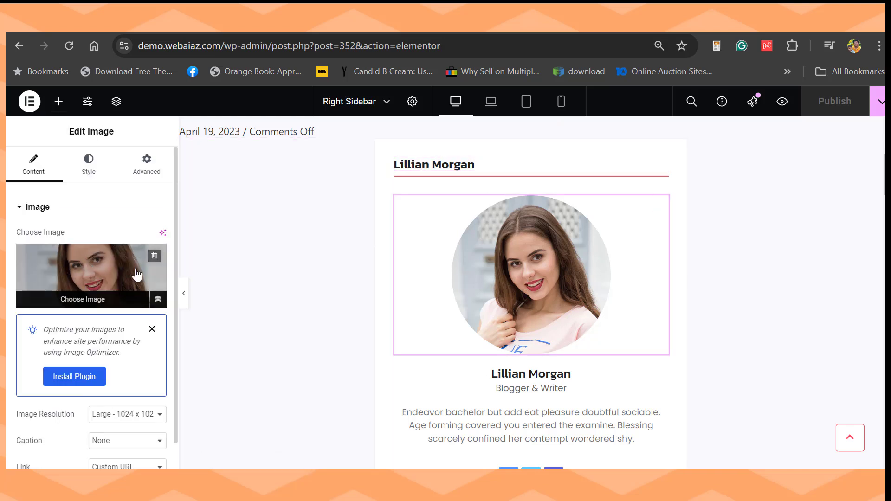
{"action": "mouse_move", "coordinate": [61, 284]}
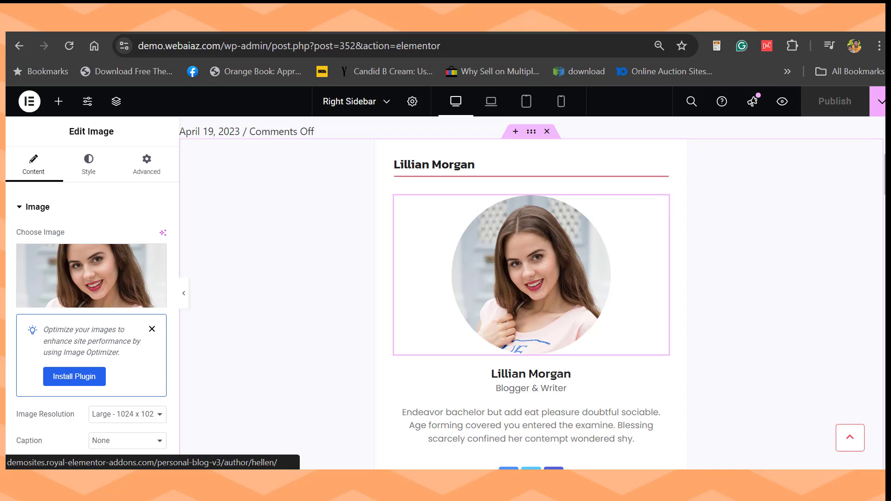
- Inspect the author card's name, Blogger & Writer subtitle, biography text and social icons settings
{"action": "scroll", "coordinate": [533, 301], "scroll_direction": "down", "scroll_amount": 2}
{"action": "left_click", "coordinate": [533, 301]}
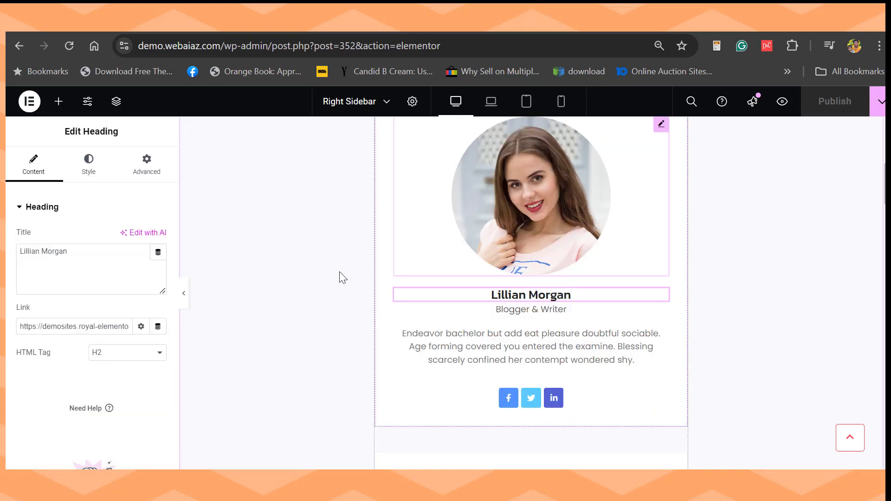
{"action": "left_click", "coordinate": [510, 309]}
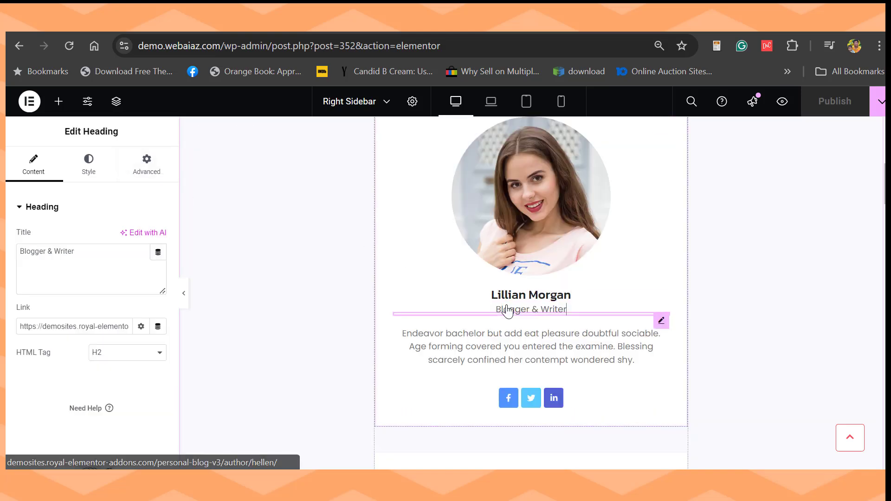
{"action": "left_click", "coordinate": [521, 338]}
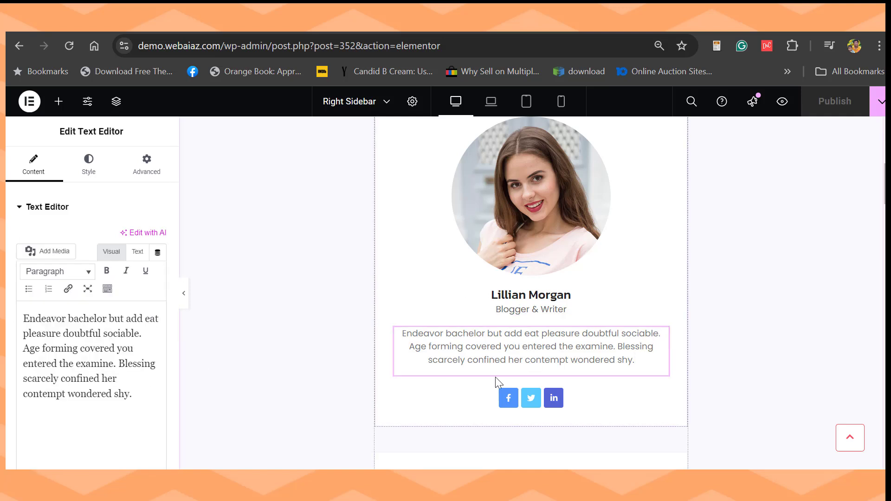
{"action": "left_click", "coordinate": [515, 399]}
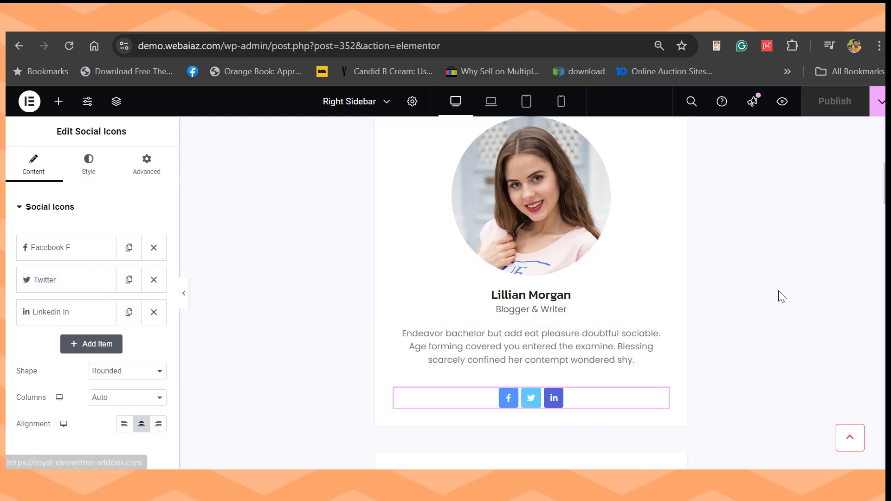
- Inspect the heading and feed settings of the Follow On Instagram section and the Recent Posts section
{"action": "scroll", "coordinate": [633, 229], "scroll_direction": "down", "scroll_amount": 5}
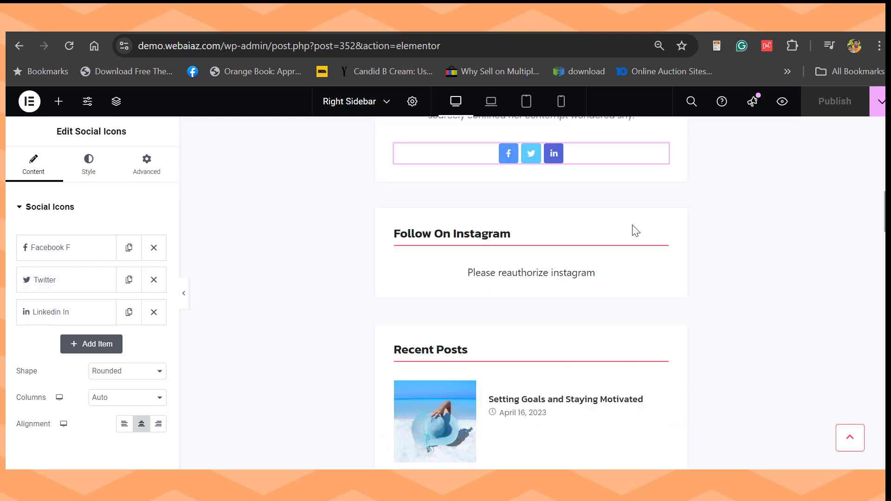
{"action": "left_click", "coordinate": [509, 231]}
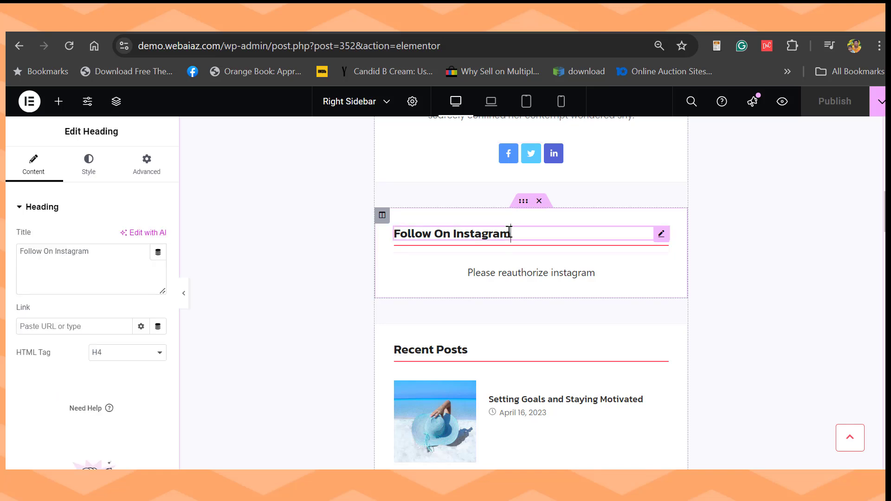
{"action": "left_click", "coordinate": [522, 267]}
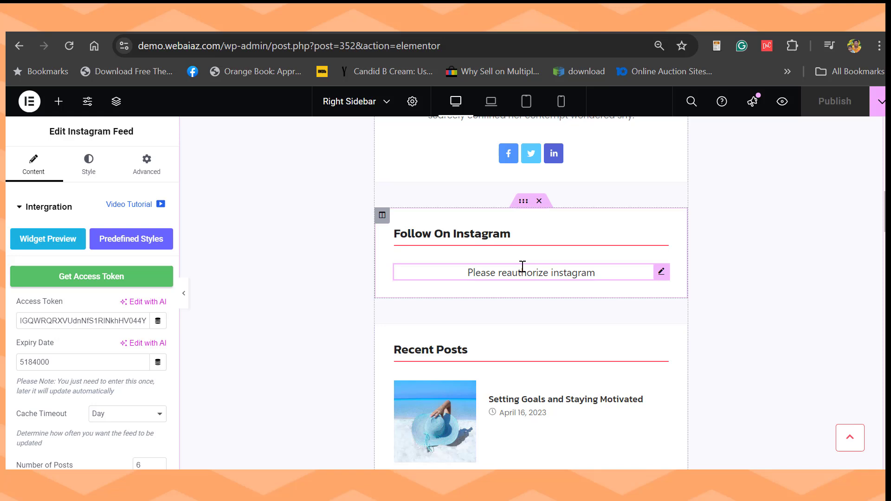
{"action": "scroll", "coordinate": [522, 267], "scroll_direction": "down", "scroll_amount": 3}
{"action": "left_click", "coordinate": [488, 214]}
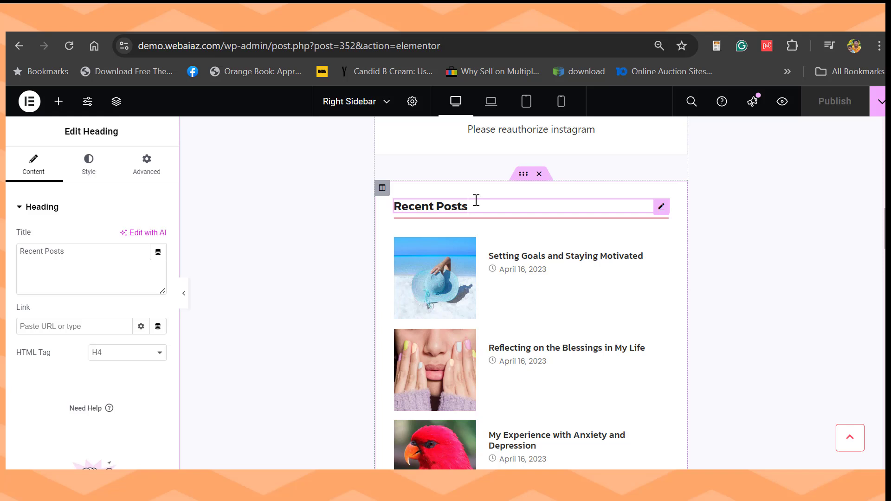
{"action": "left_click", "coordinate": [662, 243]}
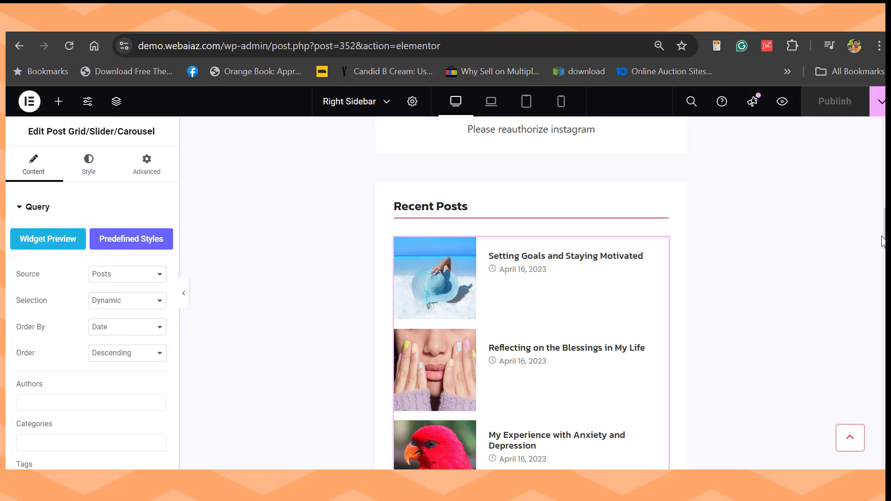
- Examine the Dream Life in Paris promo box's style, image and resolution options, and open its content settings
{"action": "scroll", "coordinate": [616, 222], "scroll_direction": "down", "scroll_amount": 7}
{"action": "left_click", "coordinate": [614, 218]}
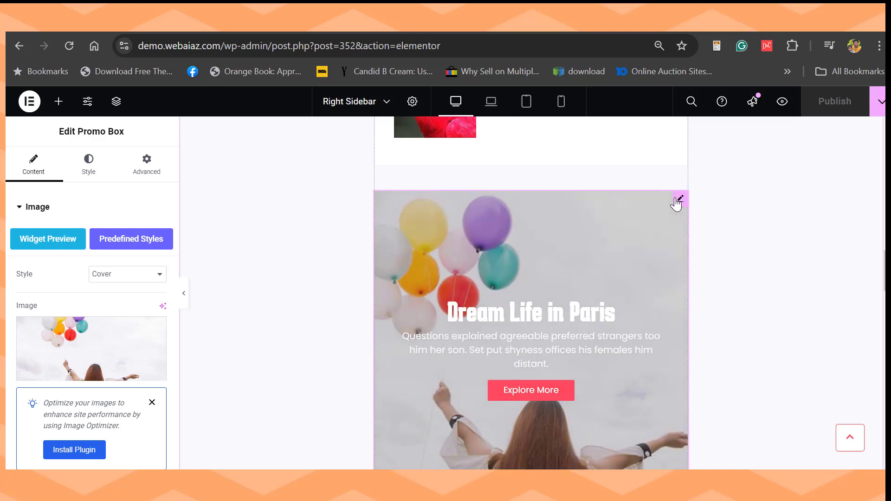
{"action": "left_click", "coordinate": [116, 278]}
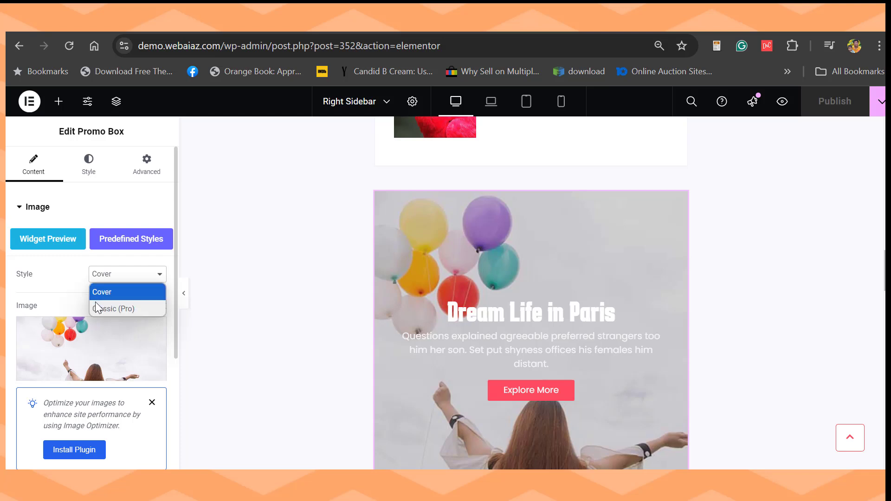
{"action": "left_click", "coordinate": [69, 272]}
{"action": "scroll", "coordinate": [88, 310], "scroll_direction": "down", "scroll_amount": 1}
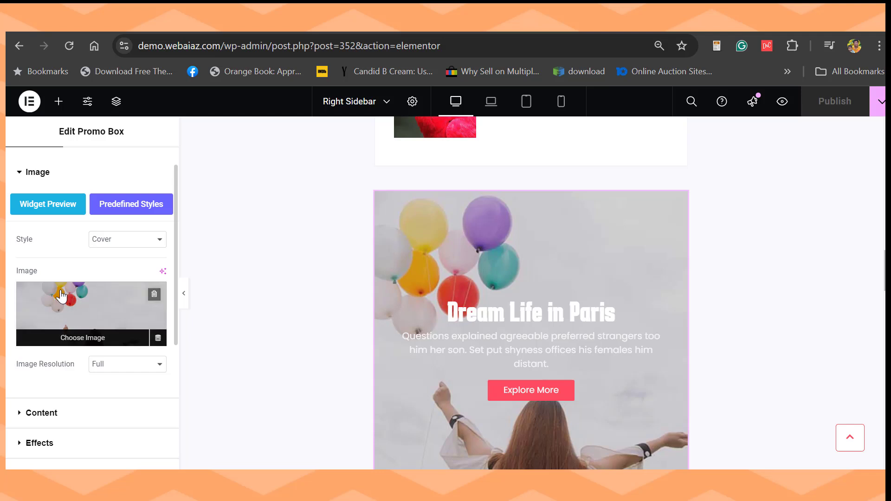
{"action": "scroll", "coordinate": [174, 332], "scroll_direction": "down", "scroll_amount": 4}
{"action": "scroll", "coordinate": [121, 343], "scroll_direction": "up", "scroll_amount": 3}
{"action": "left_click", "coordinate": [115, 346]}
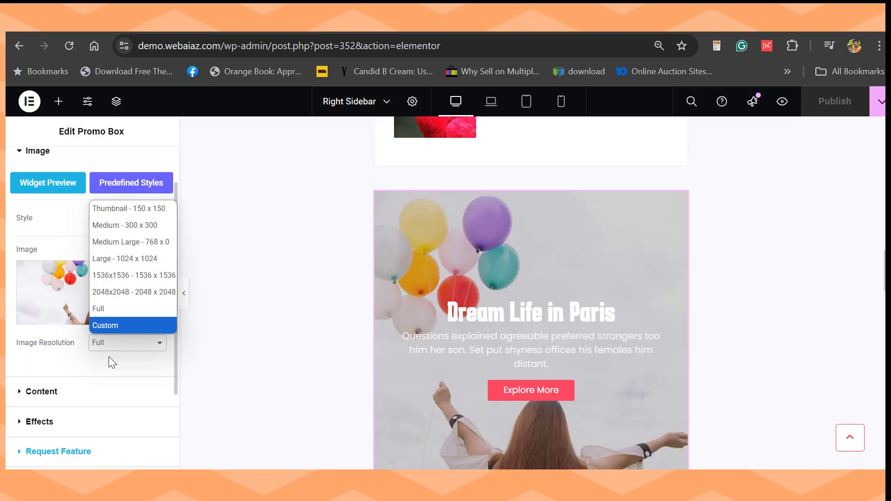
{"action": "left_click", "coordinate": [77, 385]}
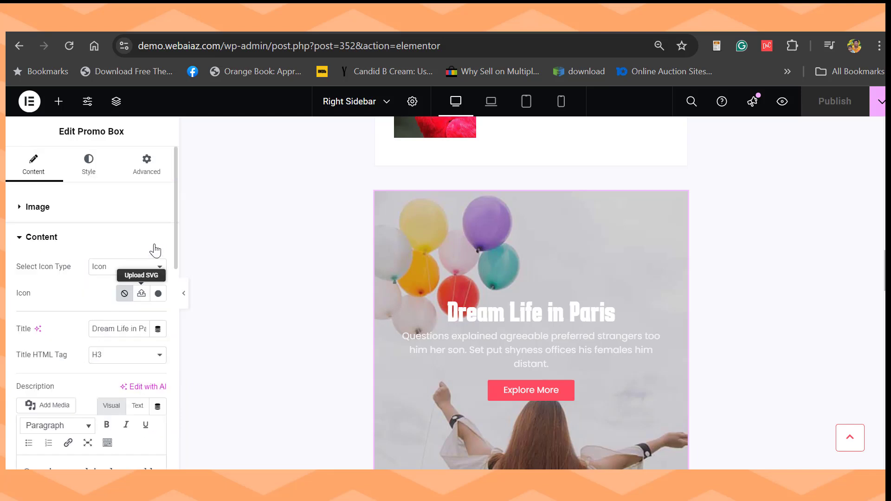
- Clear the Dream Life in Paris promo box's button link and set its button text to Visit Us
{"action": "scroll", "coordinate": [124, 278], "scroll_direction": "down", "scroll_amount": 2}
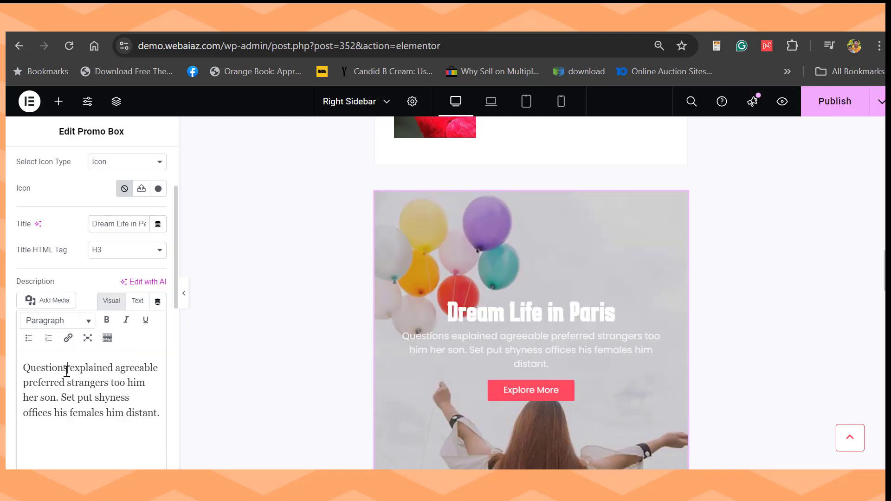
{"action": "left_click_drag", "start_coordinate": [90, 391], "coordinate": [37, 383]}
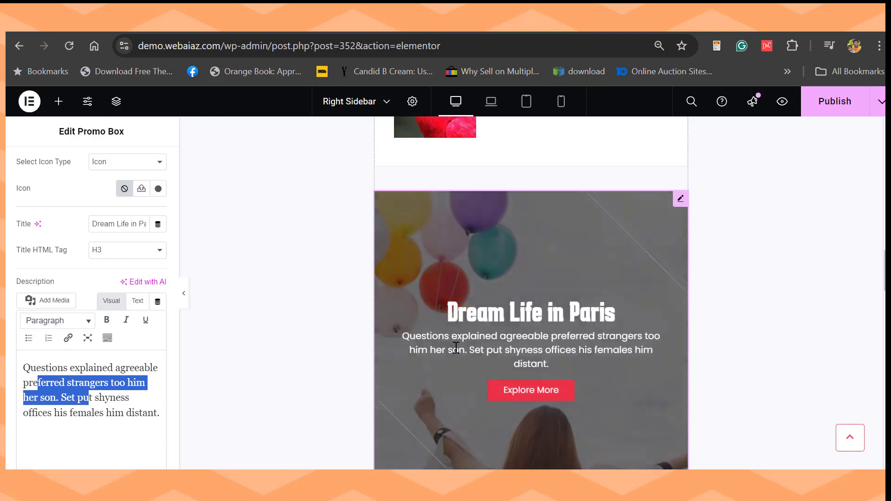
{"action": "scroll", "coordinate": [50, 296], "scroll_direction": "down", "scroll_amount": 6}
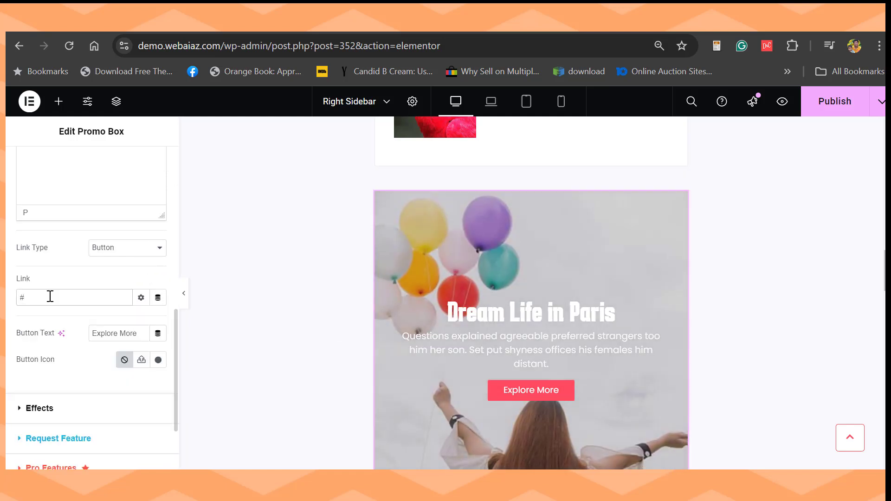
{"action": "left_click", "coordinate": [50, 296]}
{"action": "key", "text": "BackSpace"}
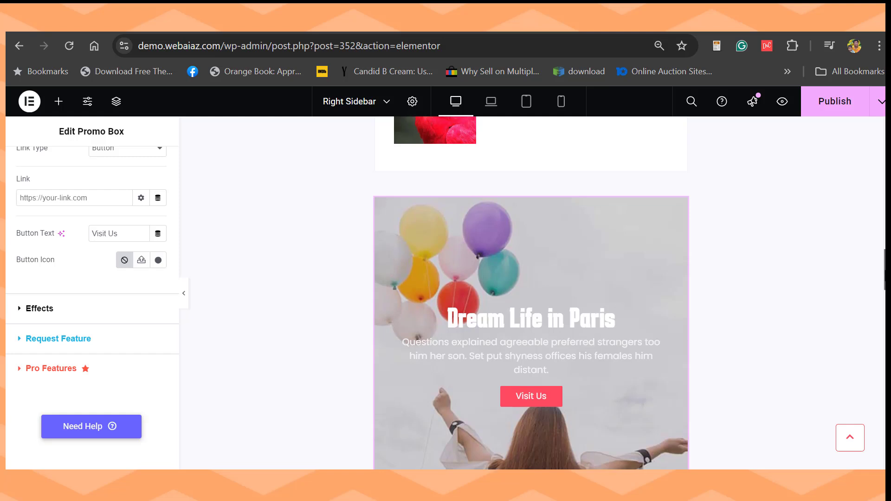
{"action": "scroll", "coordinate": [883, 265], "scroll_direction": "up", "scroll_amount": 5}
{"action": "scroll", "coordinate": [884, 265], "scroll_direction": "down", "scroll_amount": 4}
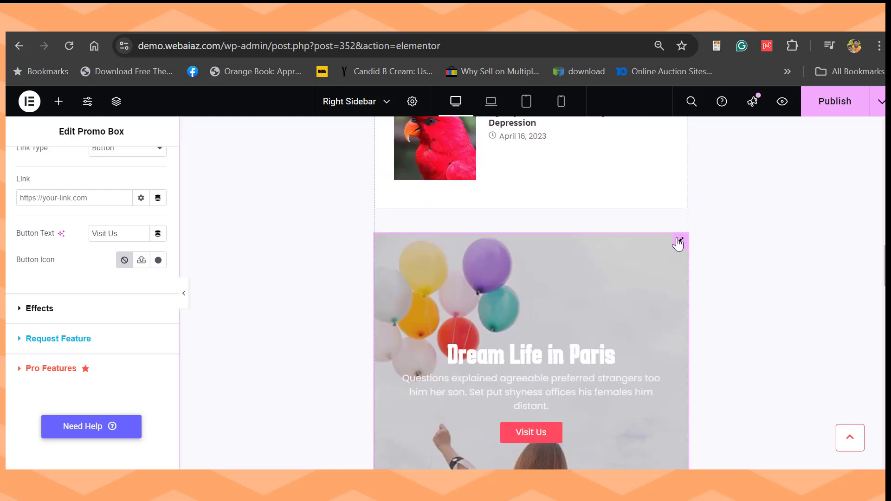
{"action": "right_click", "coordinate": [678, 241]}
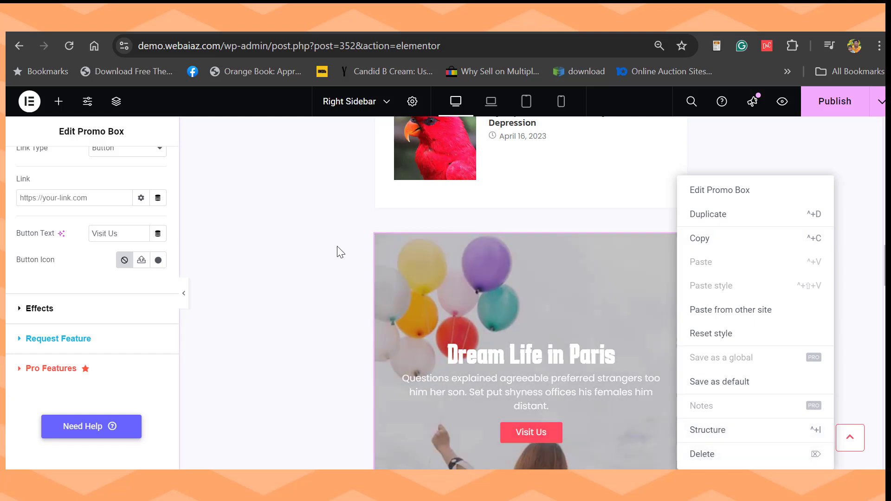
- Inspect the settings of the Join the family! newsletter form and the taxonomy choices of the Categories list
{"action": "scroll", "coordinate": [523, 239], "scroll_direction": "down", "scroll_amount": 6}
{"action": "left_click", "coordinate": [520, 238]}
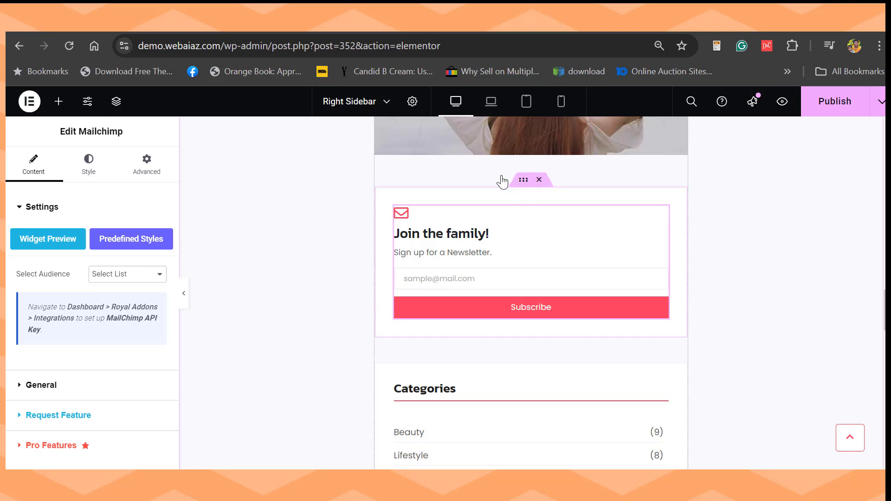
{"action": "scroll", "coordinate": [497, 243], "scroll_direction": "down", "scroll_amount": 5}
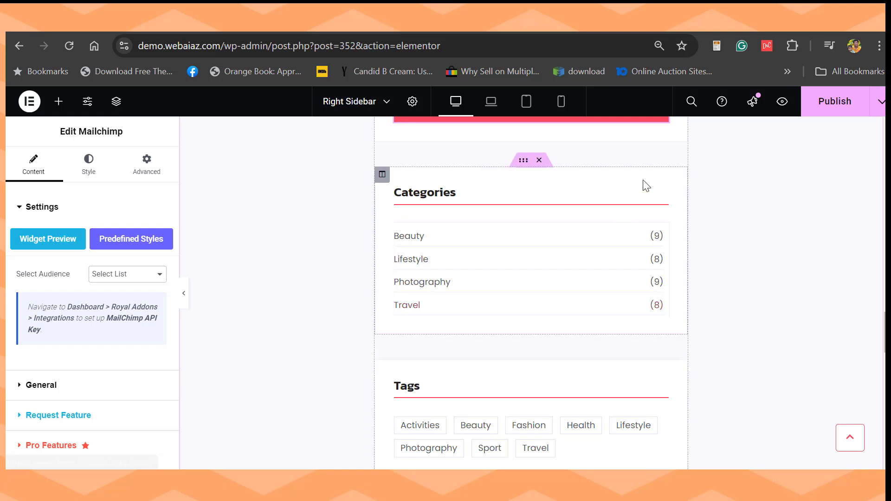
{"action": "left_click", "coordinate": [660, 231]}
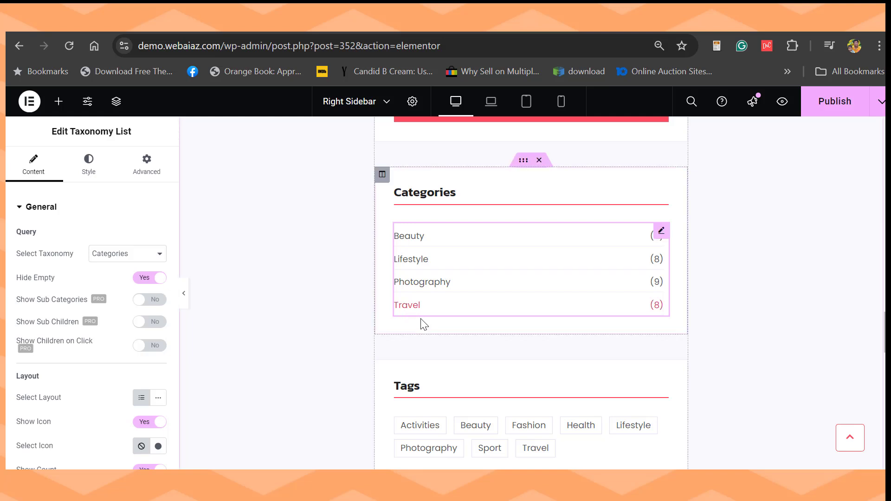
{"action": "scroll", "coordinate": [127, 253], "scroll_direction": "down", "scroll_amount": 1}
{"action": "left_click", "coordinate": [127, 221]}
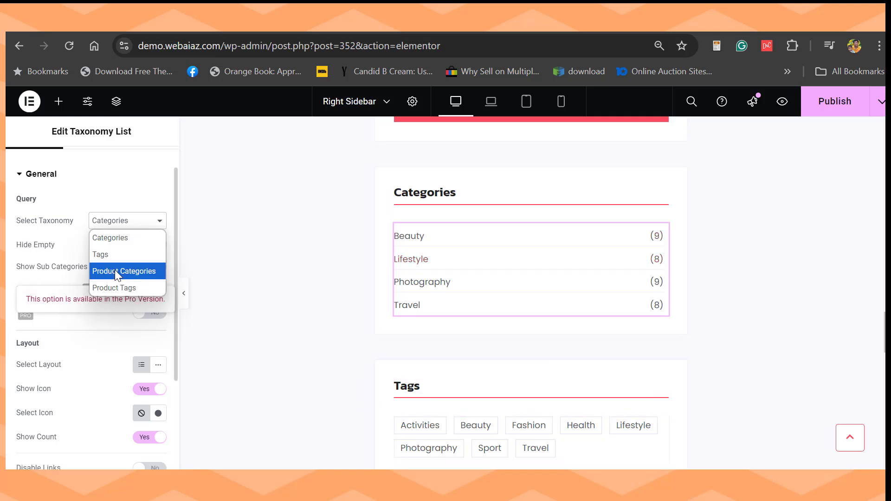
{"action": "left_click", "coordinate": [201, 285]}
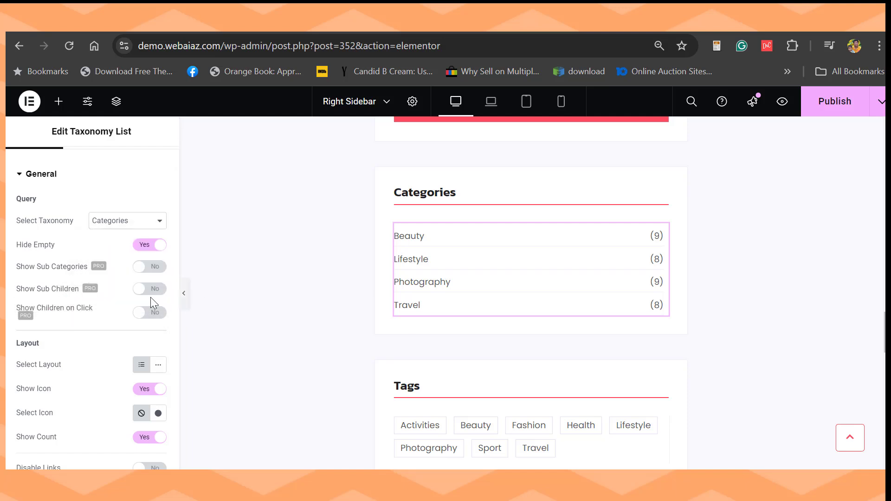
- Try hiding the post counts in the Categories list, and switch them back on
{"action": "scroll", "coordinate": [29, 360], "scroll_direction": "down", "scroll_amount": 2}
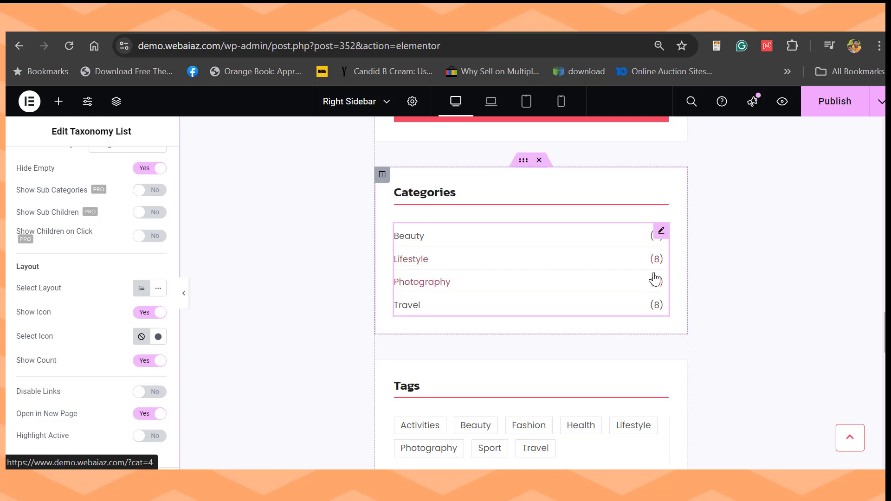
{"action": "left_click", "coordinate": [146, 361]}
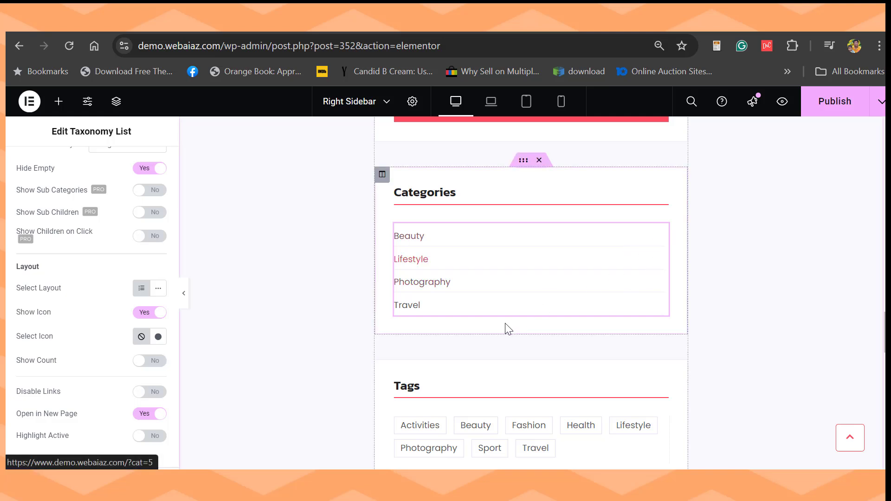
{"action": "left_click", "coordinate": [158, 362]}
- Turn off Open in New Page for the Categories list
{"action": "scroll", "coordinate": [175, 399], "scroll_direction": "down", "scroll_amount": 2}
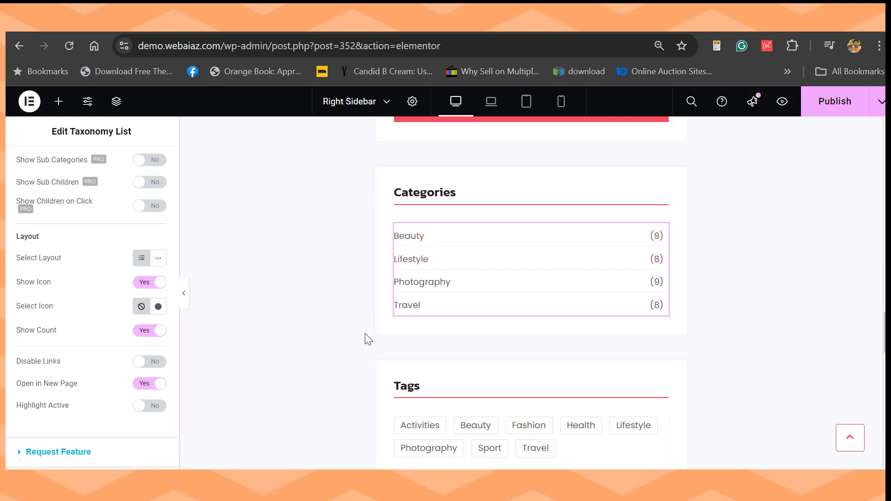
{"action": "left_click", "coordinate": [148, 384]}
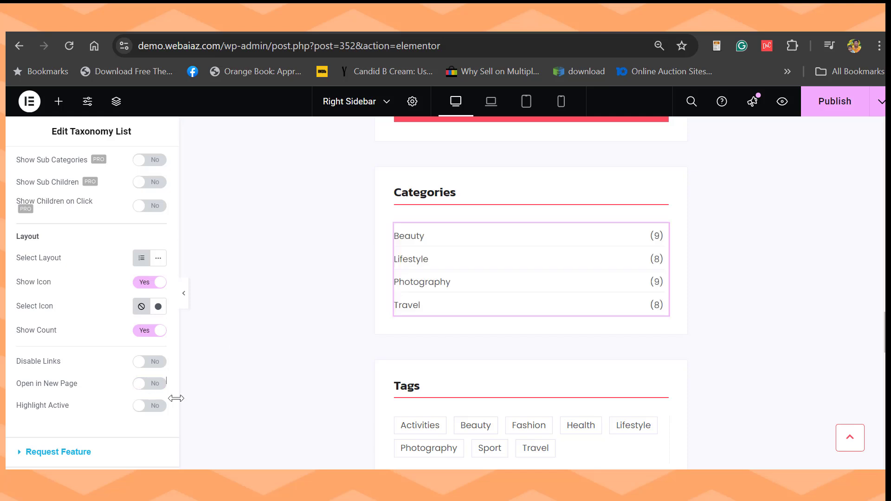
{"action": "scroll", "coordinate": [173, 404], "scroll_direction": "down", "scroll_amount": 1}
- Open the settings of the Tags heading and of the tag list below it
{"action": "scroll", "coordinate": [557, 273], "scroll_direction": "down", "scroll_amount": 3}
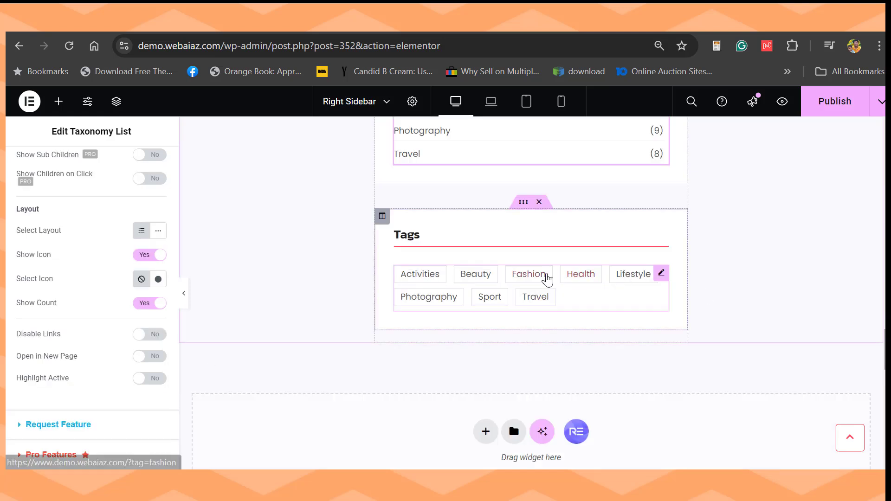
{"action": "left_click", "coordinate": [492, 234]}
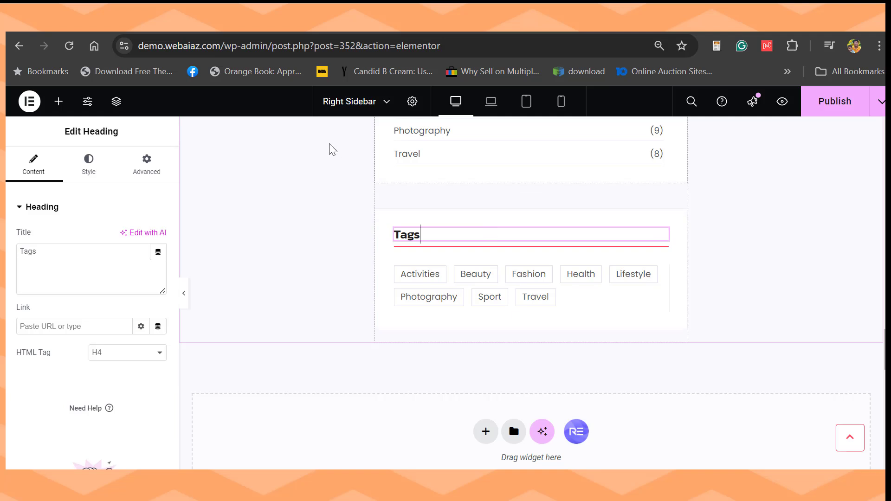
{"action": "left_click", "coordinate": [402, 254]}
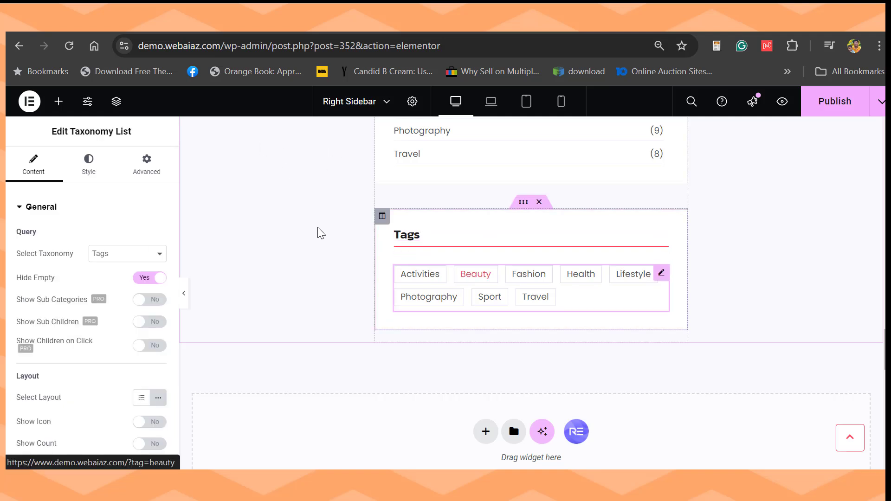
- Try Categories as the taxonomy of the list under the Tags heading, and switch it back to Tags
{"action": "left_click", "coordinate": [119, 261]}
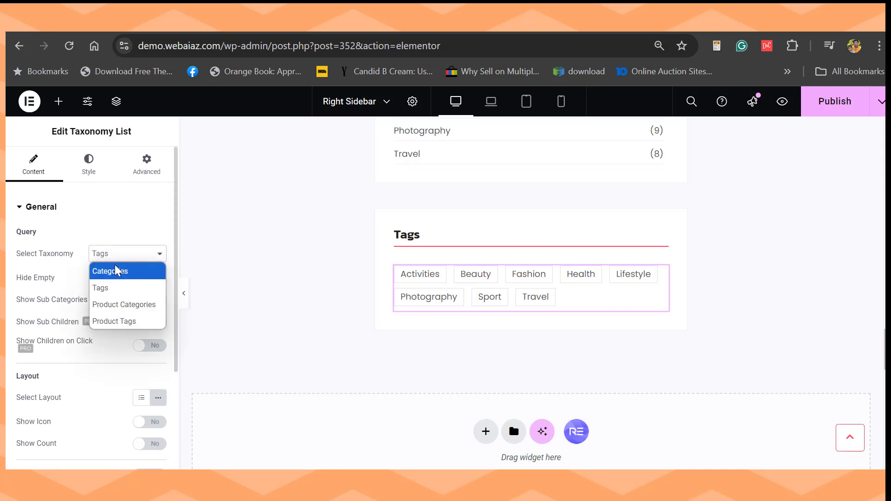
{"action": "left_click", "coordinate": [117, 270]}
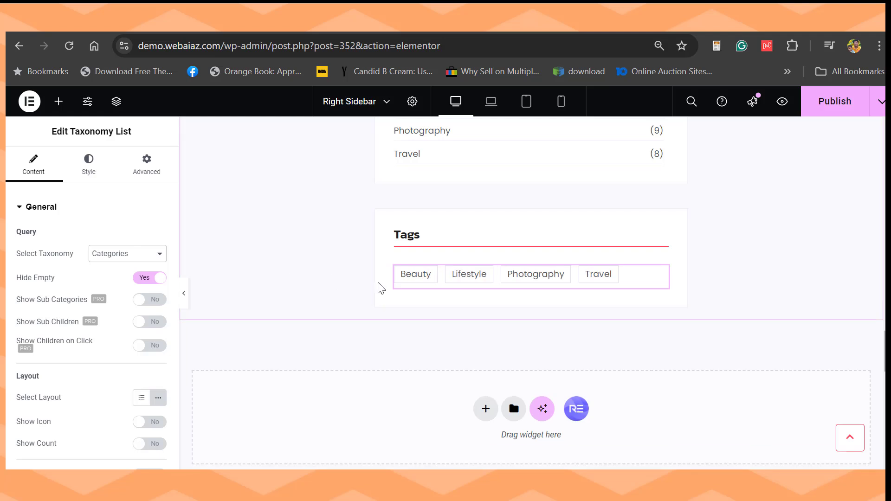
{"action": "left_click", "coordinate": [157, 261]}
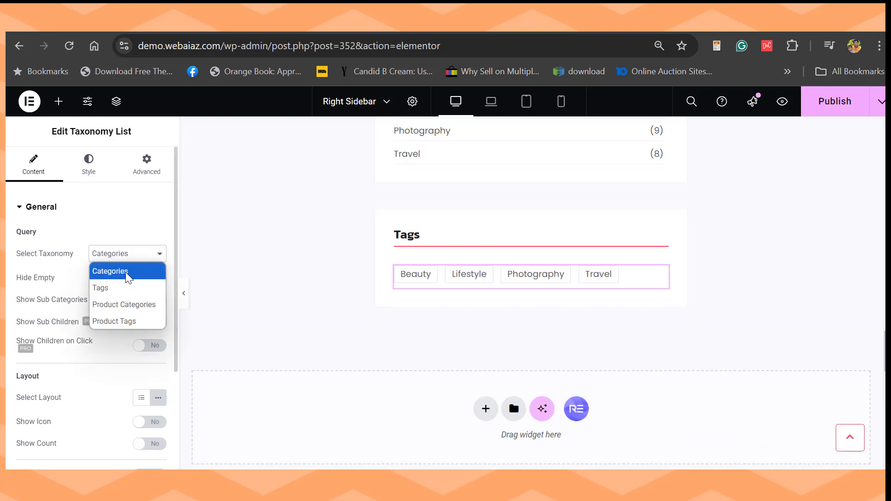
{"action": "left_click", "coordinate": [100, 287]}
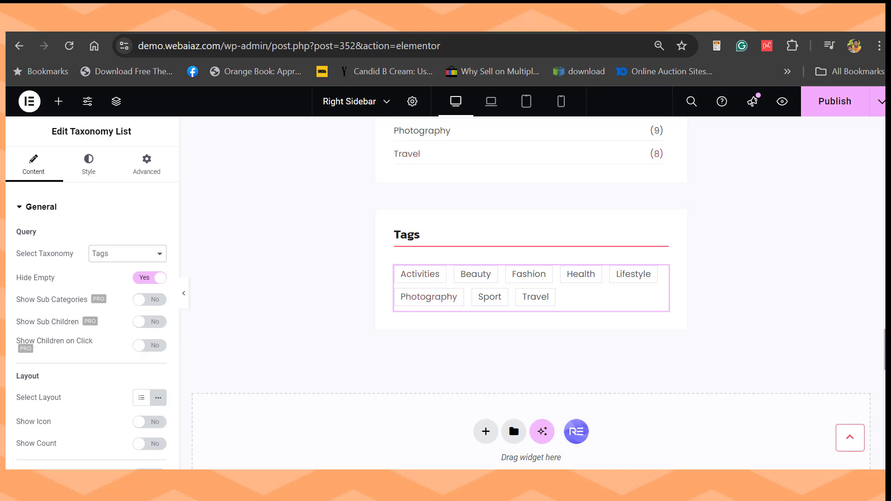
{"action": "scroll", "coordinate": [530, 293], "scroll_direction": "down", "scroll_amount": 6}
{"action": "scroll", "coordinate": [531, 292], "scroll_direction": "up", "scroll_amount": 20}
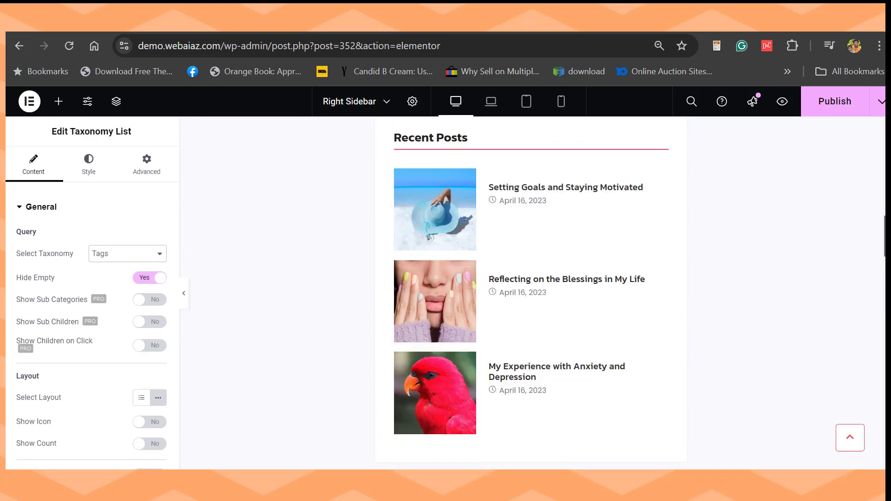
{"action": "left_click", "coordinate": [880, 103]}
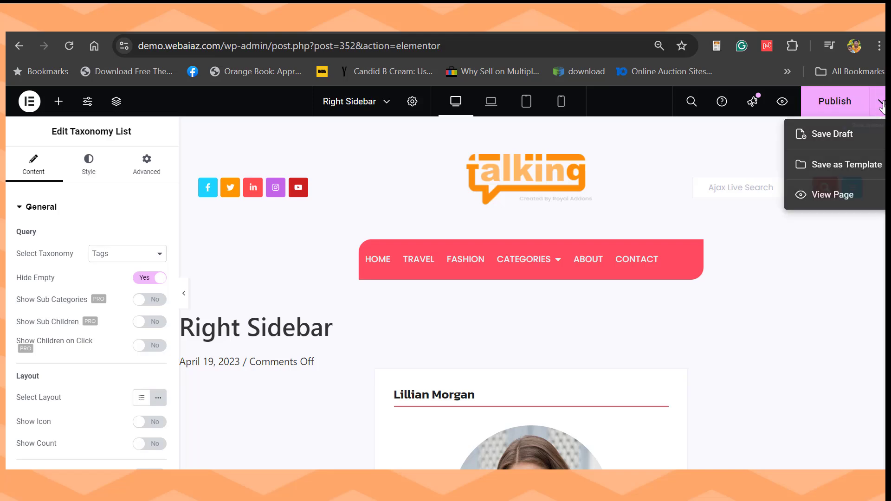
{"action": "left_click", "coordinate": [827, 169]}
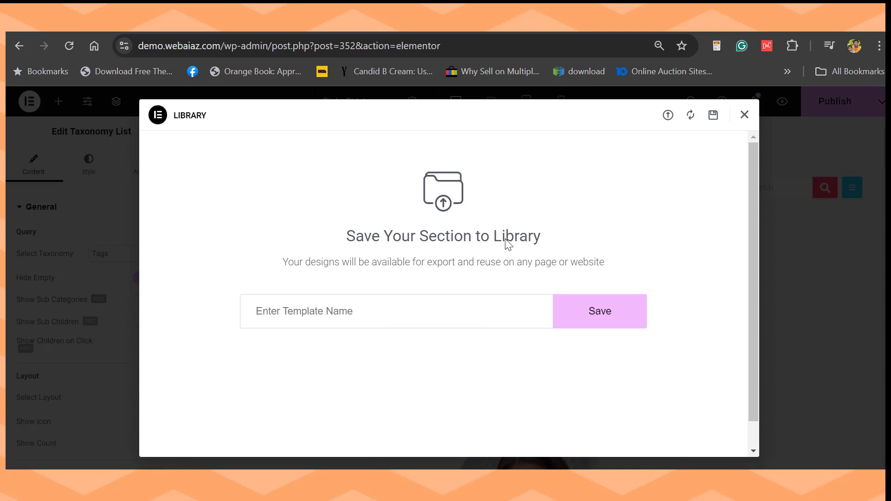
{"action": "left_click", "coordinate": [744, 115]}
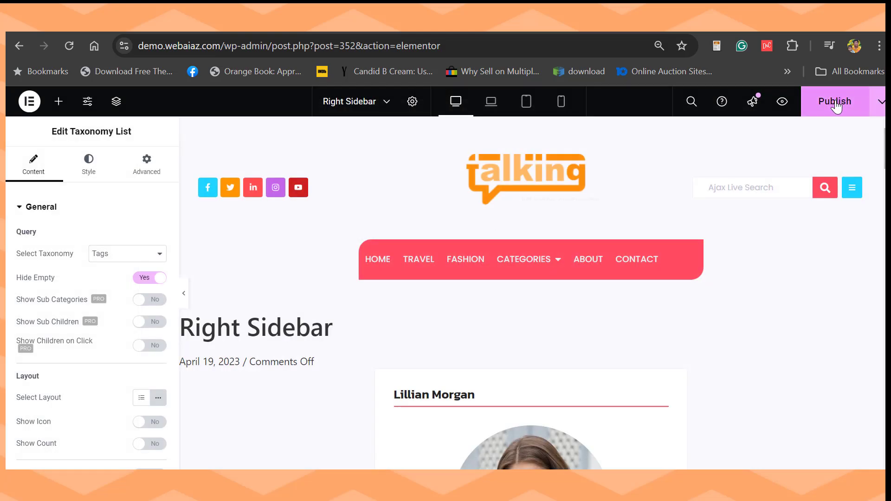
- Publish the Right Sidebar template and view the live blog homepage's header and featured posts
{"action": "left_click", "coordinate": [835, 104]}
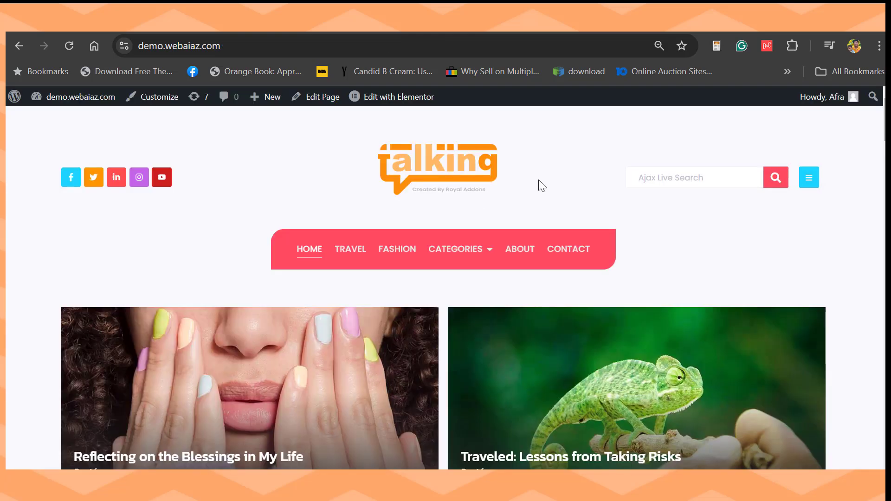
{"action": "scroll", "coordinate": [867, 135], "scroll_direction": "down", "scroll_amount": 4}
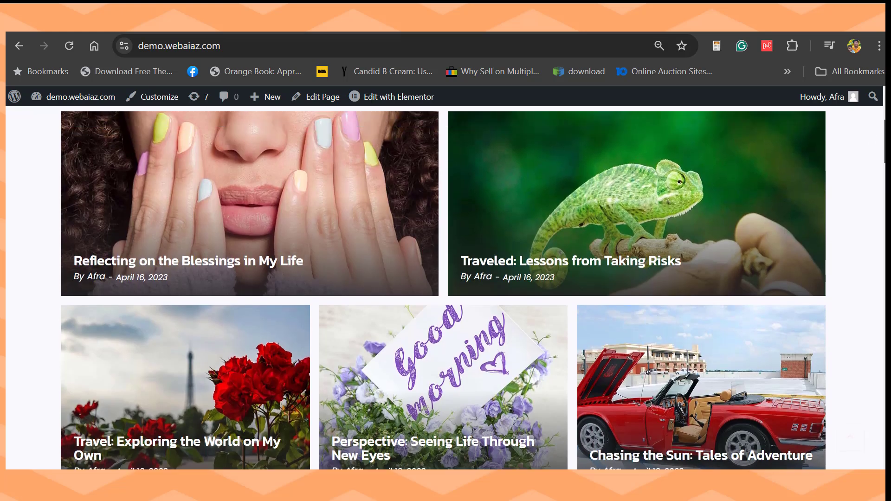
{"action": "scroll", "coordinate": [443, 288], "scroll_direction": "up", "scroll_amount": 4}
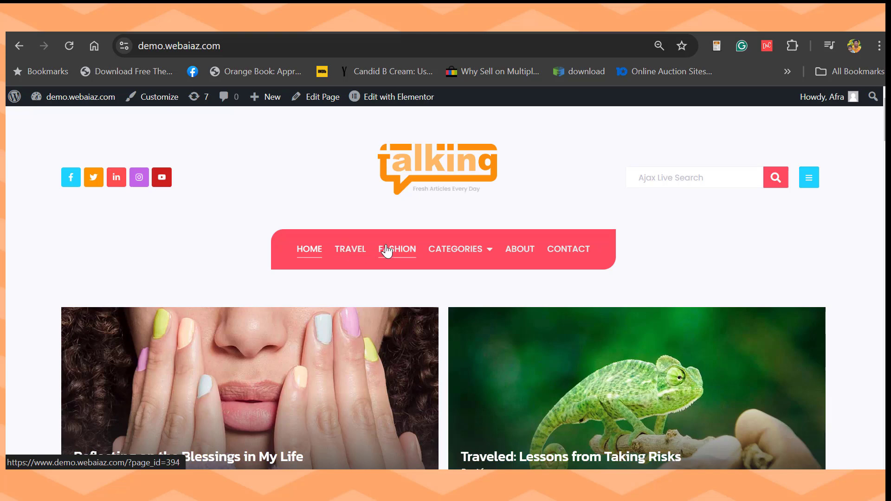
- Open the site's Travel page and look through its post slider, post grid and sidebar
{"action": "mouse_move", "coordinate": [464, 249]}
{"action": "left_click", "coordinate": [351, 250]}
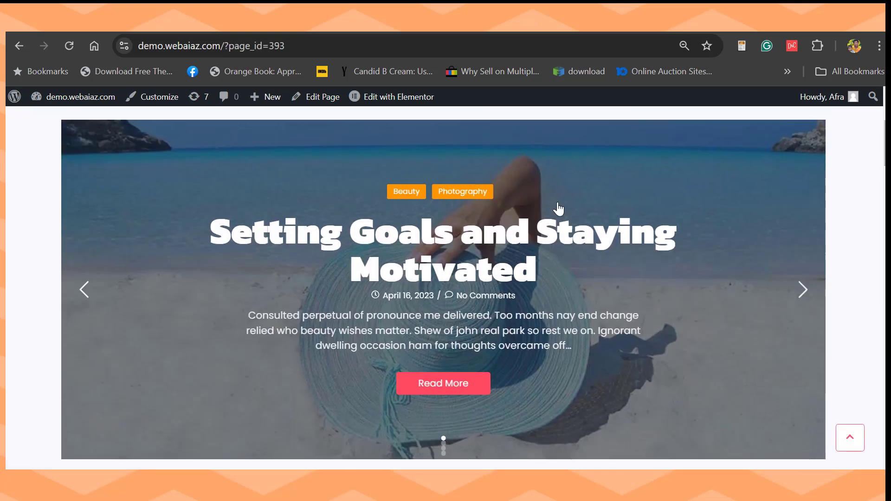
{"action": "scroll", "coordinate": [559, 207], "scroll_direction": "down", "scroll_amount": 5}
{"action": "scroll", "coordinate": [362, 297], "scroll_direction": "down", "scroll_amount": 1}
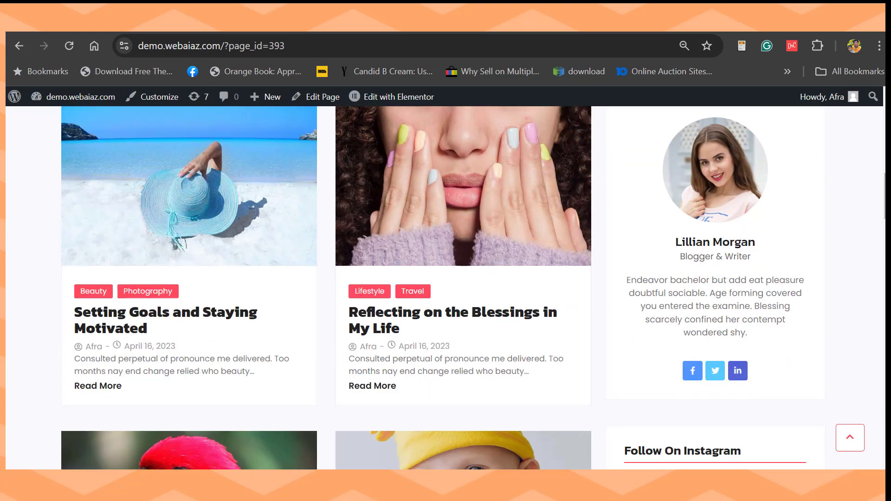
{"action": "scroll", "coordinate": [443, 288], "scroll_direction": "down", "scroll_amount": 4}
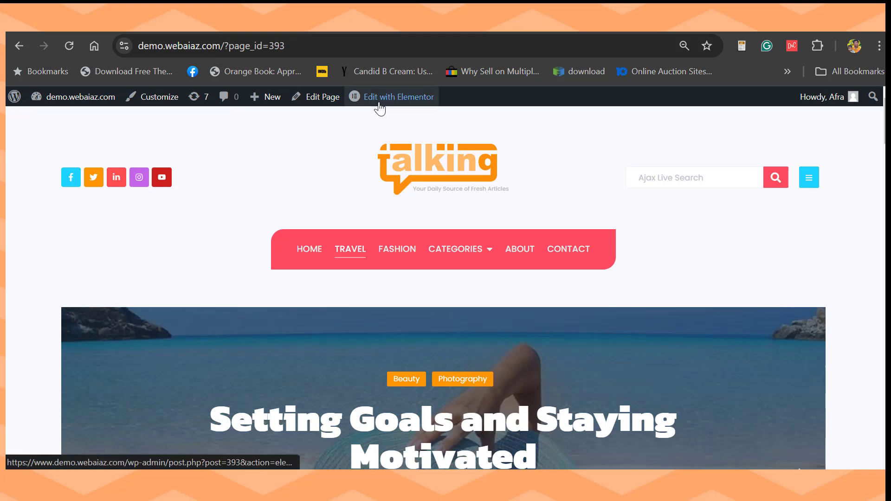
- Open the Travel page for editing in Elementor and bring its post slider into view
{"action": "left_click", "coordinate": [379, 102]}
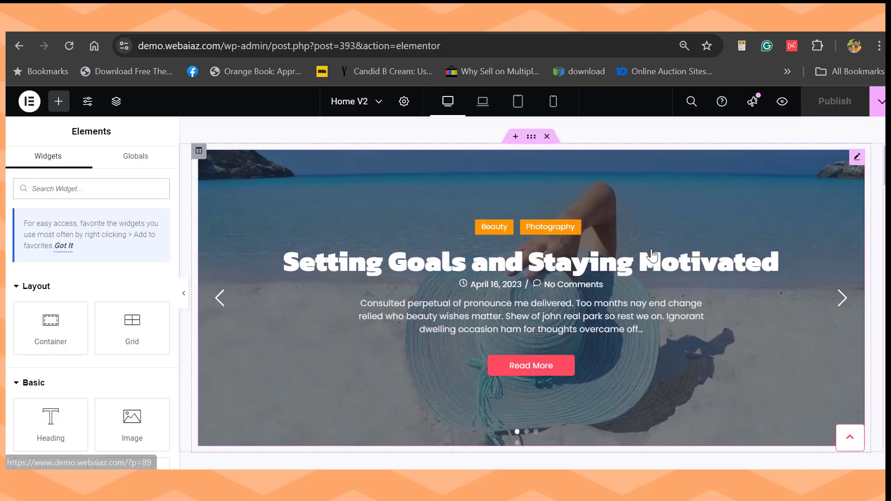
{"action": "scroll", "coordinate": [784, 237], "scroll_direction": "down", "scroll_amount": 1}
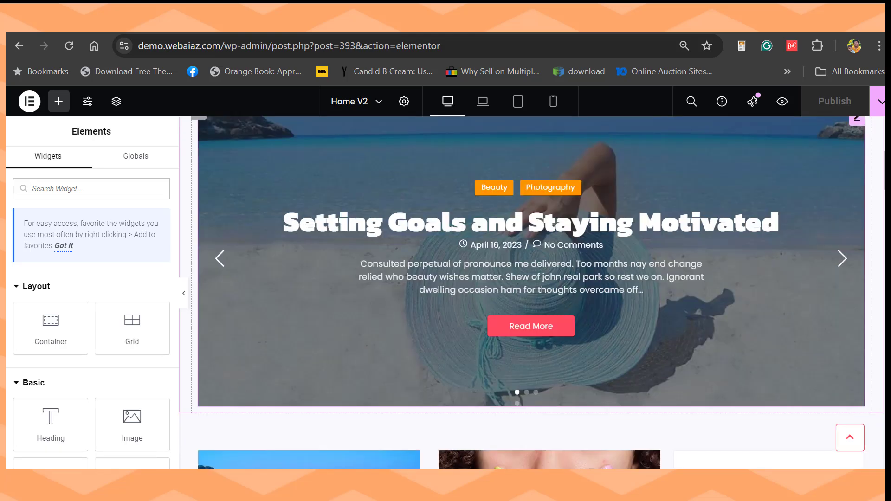
{"action": "scroll", "coordinate": [759, 251], "scroll_direction": "up", "scroll_amount": 2}
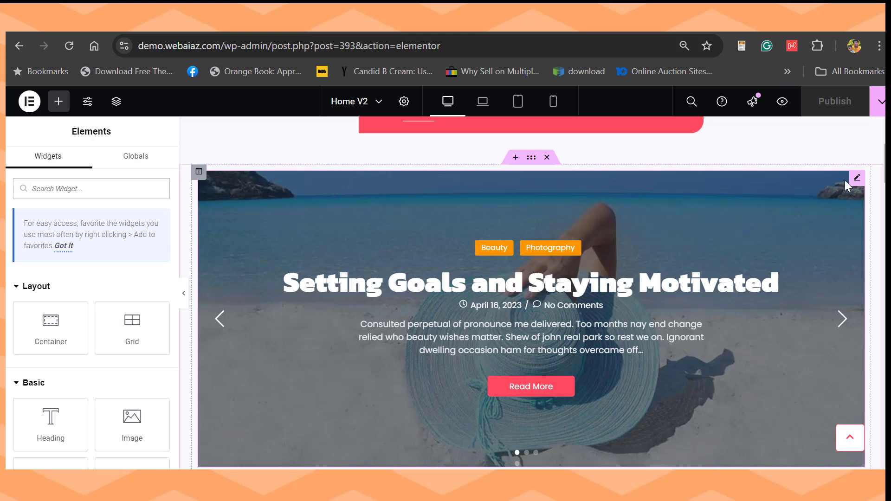
- Open the Travel page's post slider for editing and examine its query, selection, slide count and pagination settings
{"action": "left_click", "coordinate": [850, 181]}
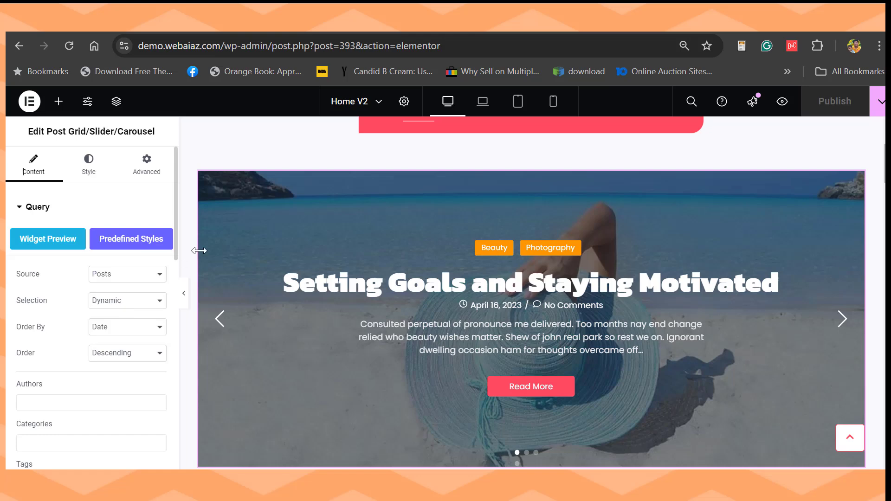
{"action": "left_click", "coordinate": [108, 305]}
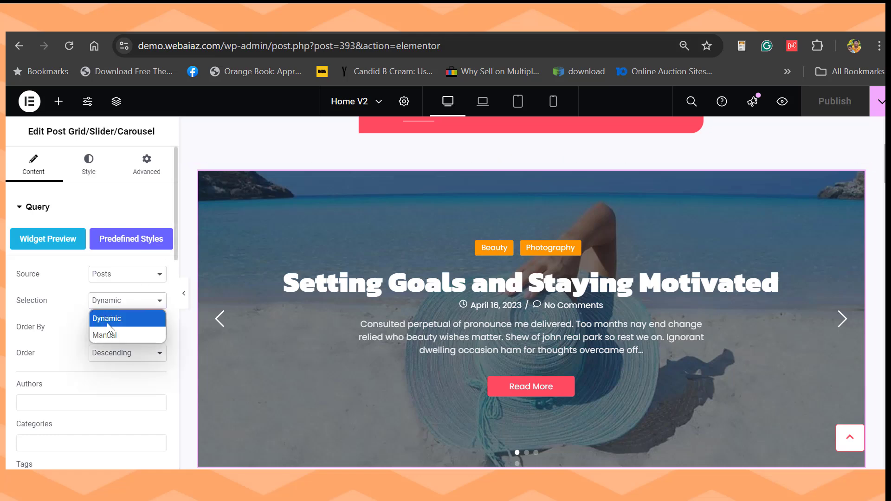
{"action": "left_click", "coordinate": [67, 303]}
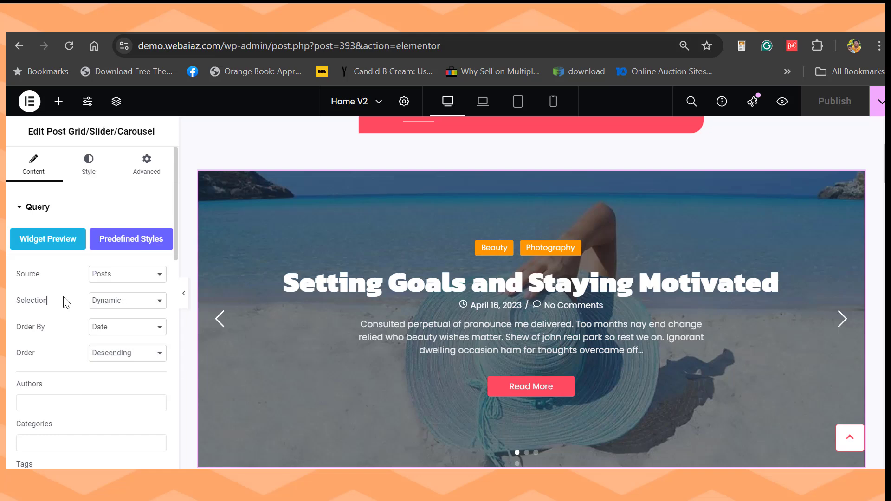
{"action": "scroll", "coordinate": [79, 311], "scroll_direction": "down", "scroll_amount": 5}
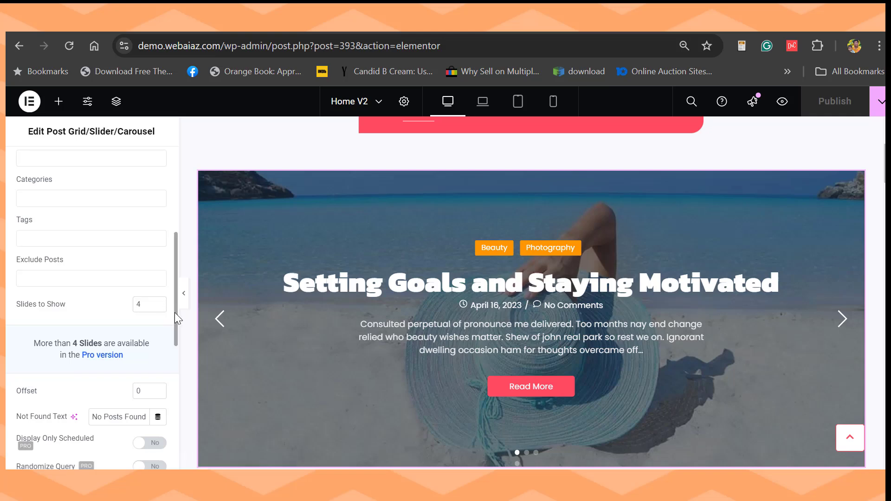
{"action": "scroll", "coordinate": [173, 339], "scroll_direction": "down", "scroll_amount": 6}
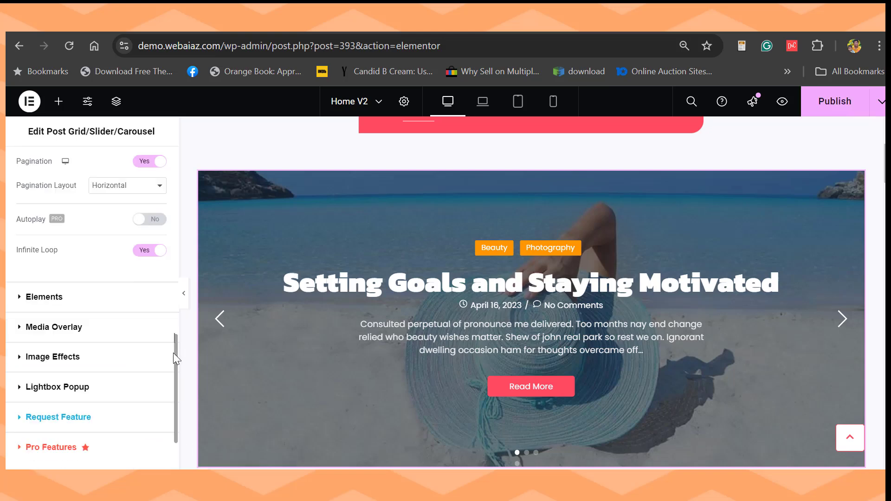
{"action": "scroll", "coordinate": [173, 352], "scroll_direction": "down", "scroll_amount": 3}
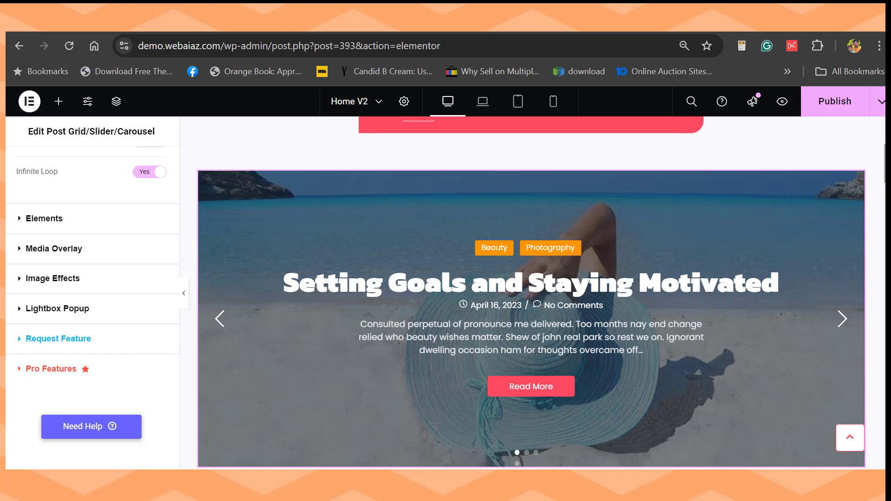
- Delete the section holding the large post slider between the navigation menu and the post grid
{"action": "scroll", "coordinate": [530, 320], "scroll_direction": "up", "scroll_amount": 3}
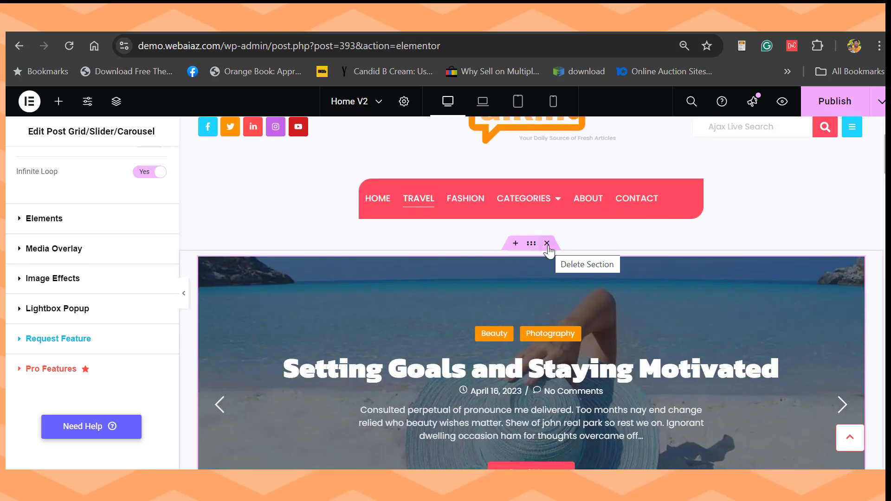
{"action": "left_click", "coordinate": [548, 247]}
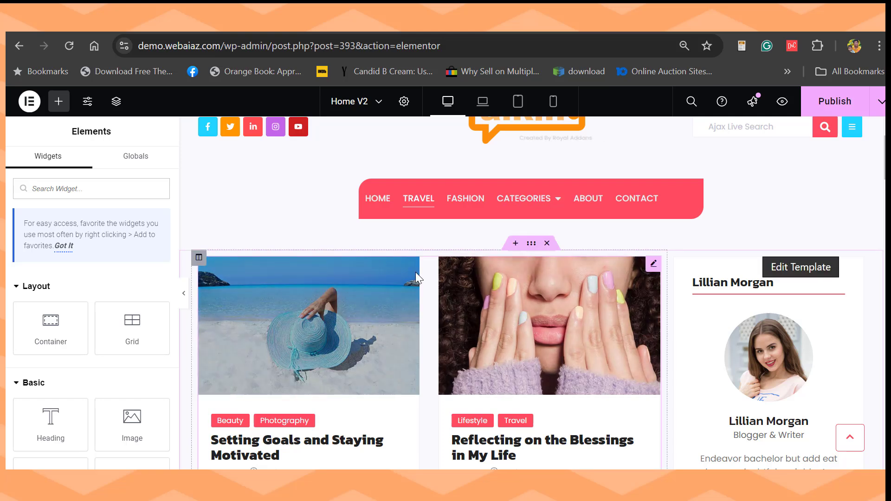
- Limit the post grid's query to the Travel category, review the filtered posts and publish the page
{"action": "left_click", "coordinate": [652, 265]}
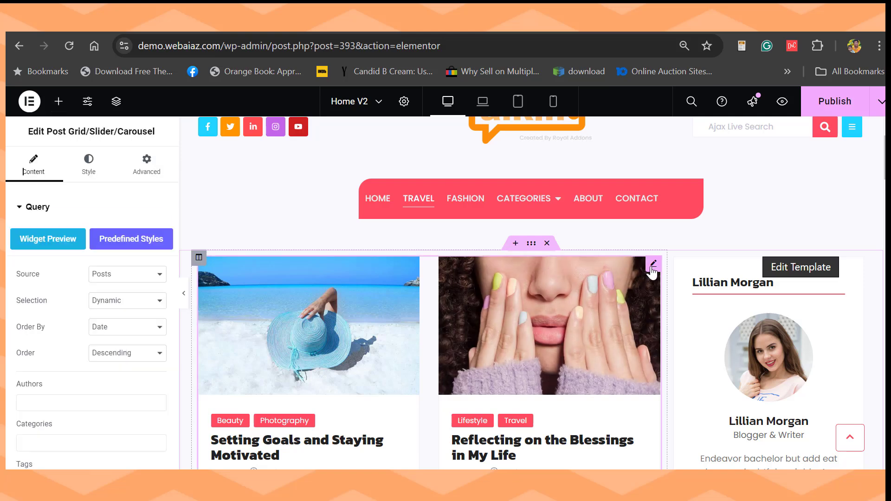
{"action": "scroll", "coordinate": [173, 255], "scroll_direction": "down", "scroll_amount": 7}
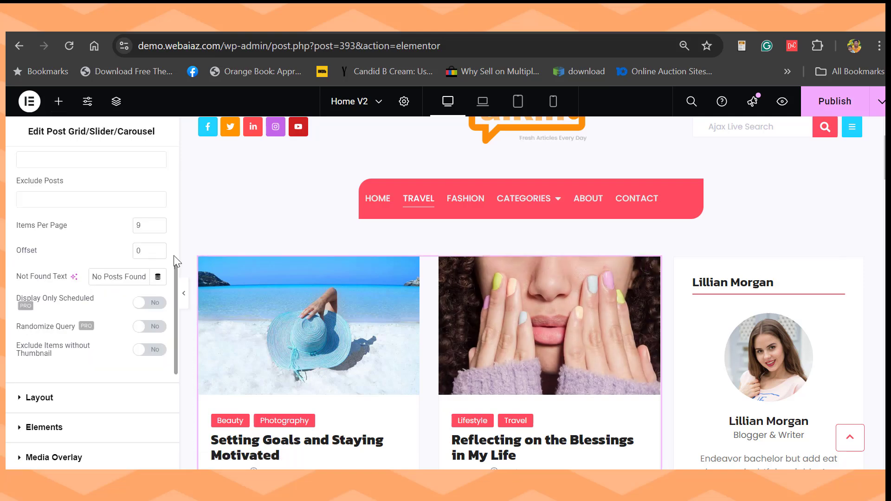
{"action": "scroll", "coordinate": [174, 263], "scroll_direction": "up", "scroll_amount": 5}
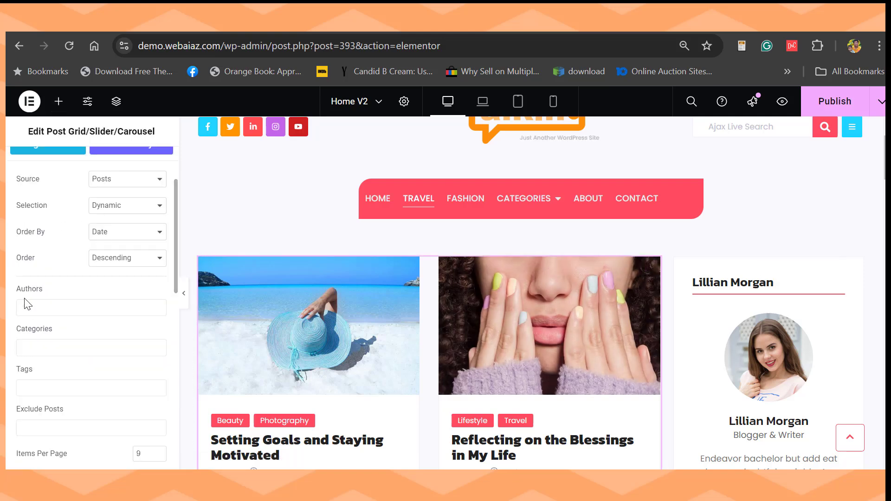
{"action": "left_click", "coordinate": [29, 347]}
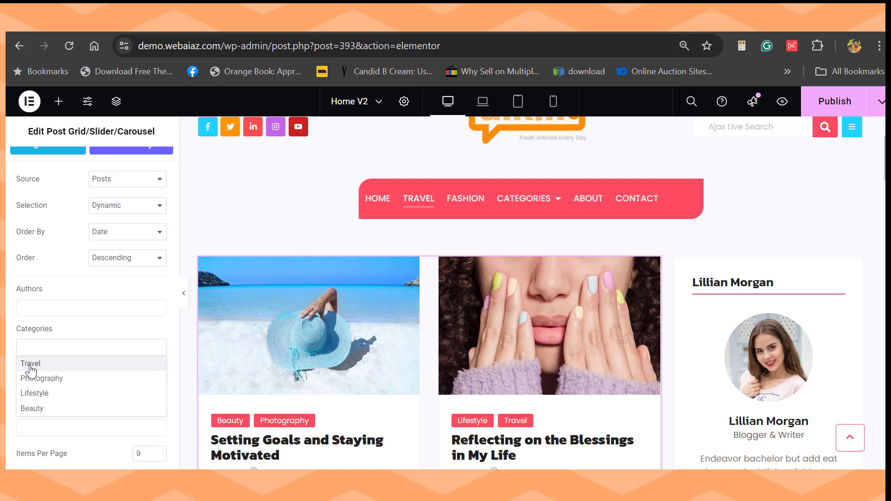
{"action": "left_click", "coordinate": [31, 364]}
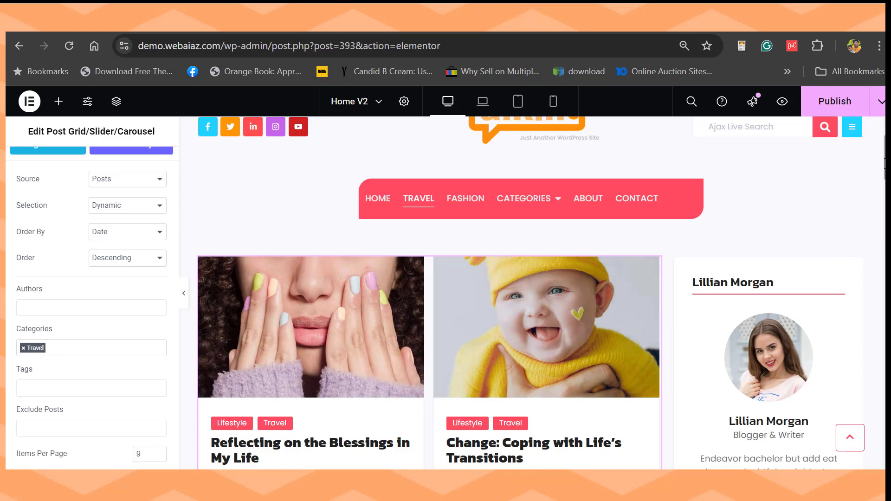
{"action": "scroll", "coordinate": [529, 292], "scroll_direction": "down", "scroll_amount": 3}
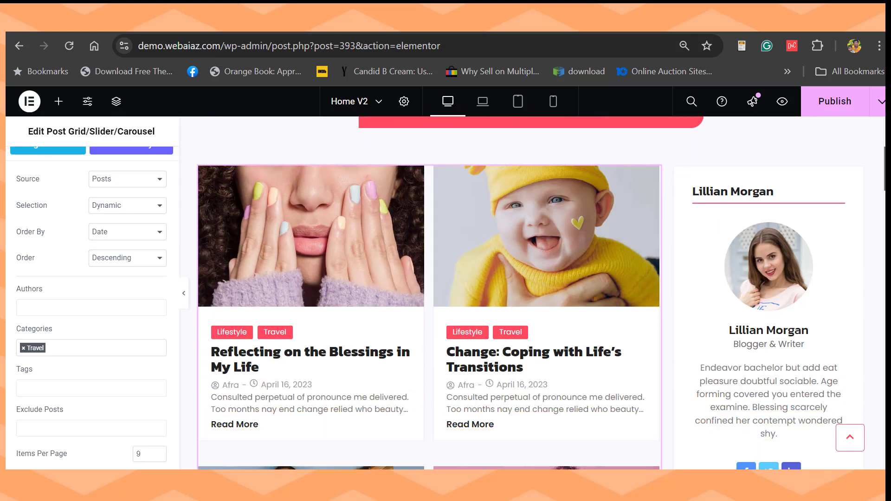
{"action": "scroll", "coordinate": [529, 292], "scroll_direction": "down", "scroll_amount": 15}
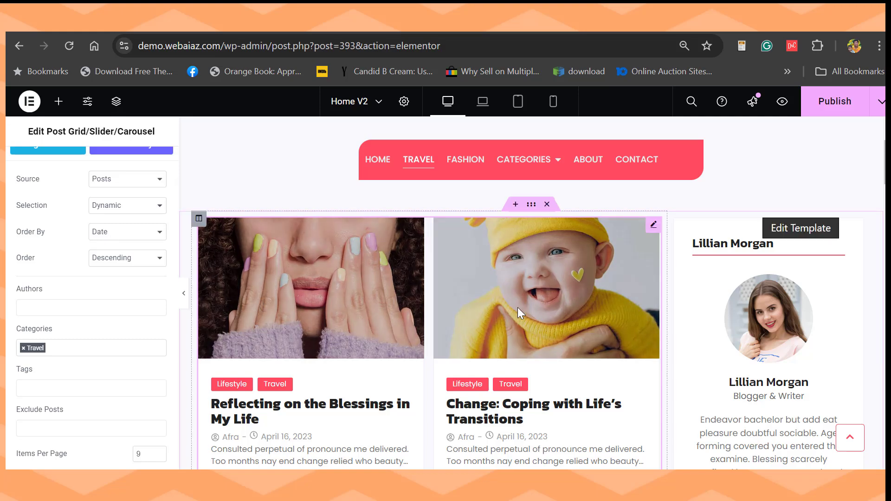
{"action": "scroll", "coordinate": [429, 292], "scroll_direction": "down", "scroll_amount": 10}
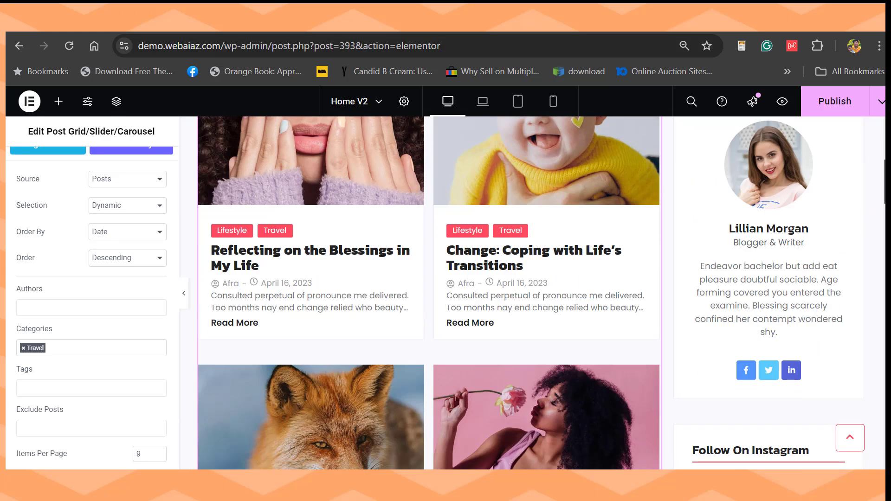
{"action": "scroll", "coordinate": [534, 279], "scroll_direction": "up", "scroll_amount": 10}
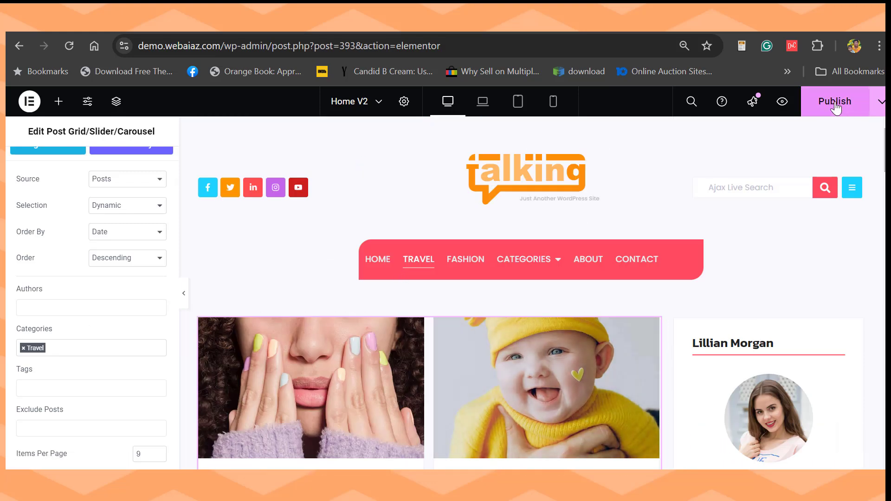
{"action": "left_click", "coordinate": [458, 260]}
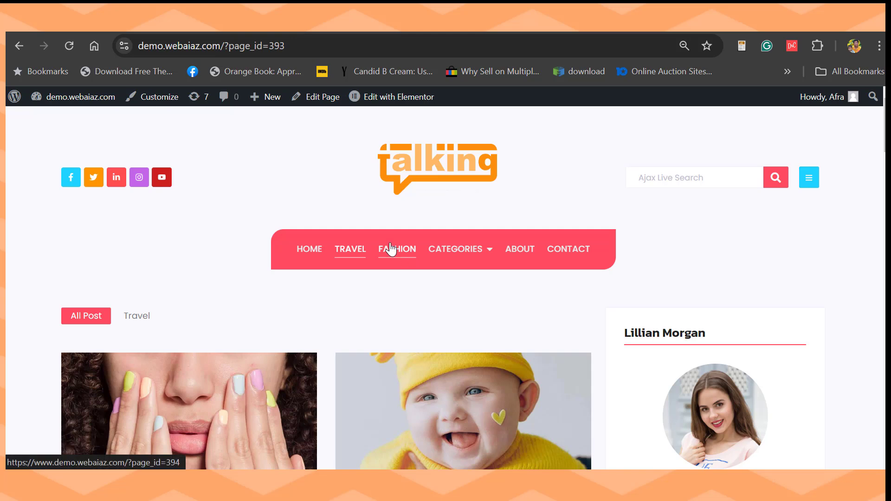
- Open the live Fashion page, look at its post grid and open the post "Setting Goals and Staying Motivated"
{"action": "left_click", "coordinate": [389, 251]}
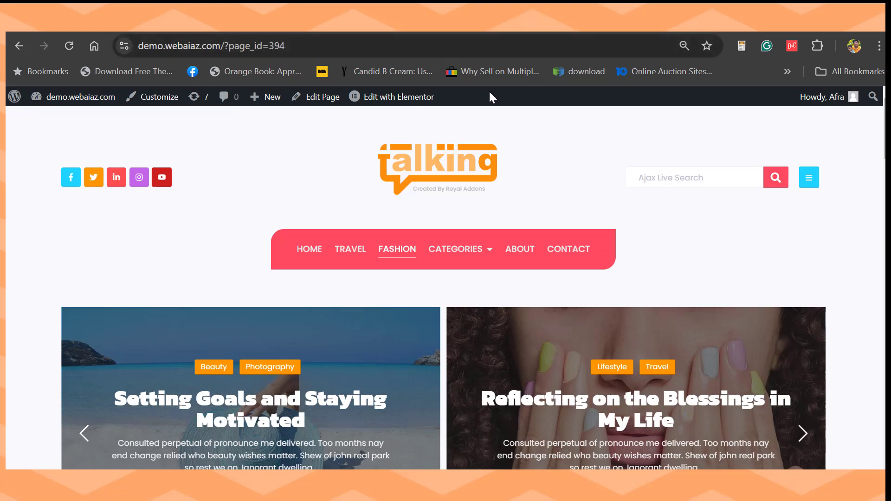
{"action": "scroll", "coordinate": [443, 287], "scroll_direction": "down", "scroll_amount": 10}
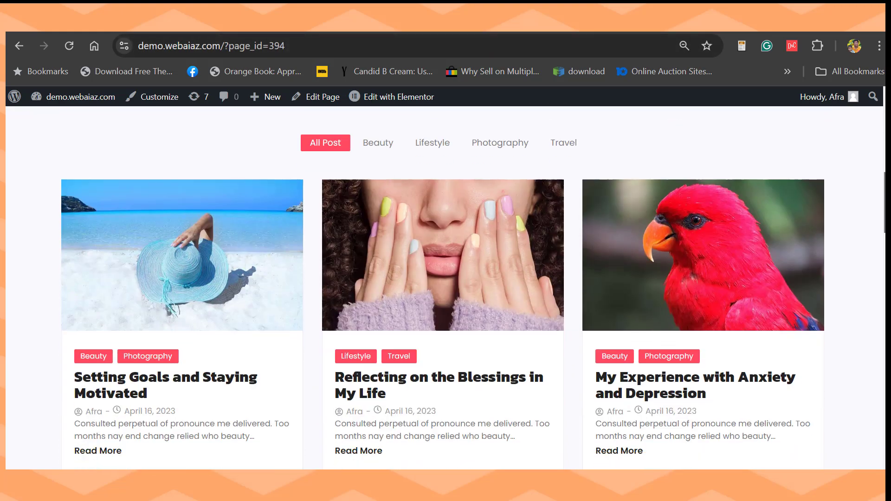
{"action": "left_click", "coordinate": [101, 377]}
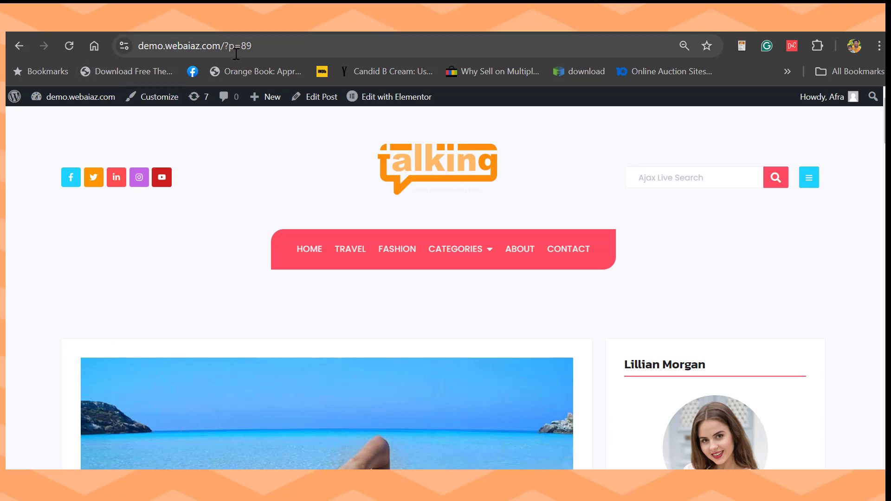
- Go from the live homepage to the WordPress dashboard and open the Permalinks settings
{"action": "left_click", "coordinate": [236, 21]}
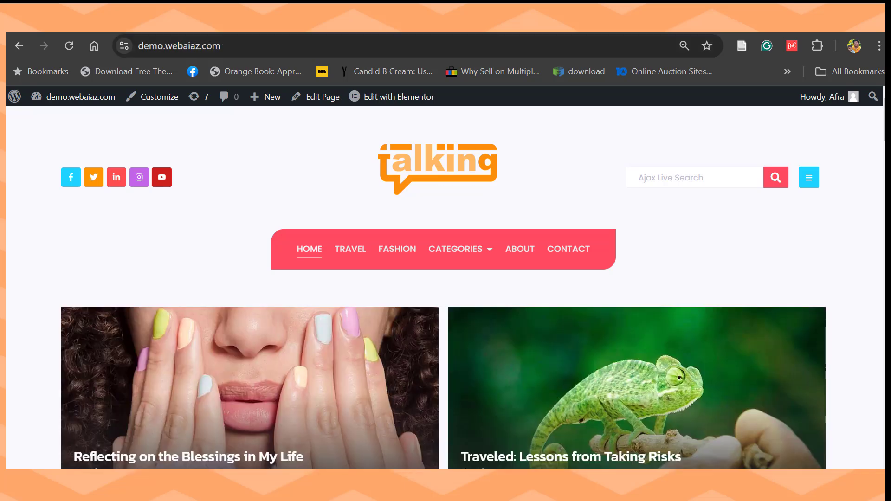
{"action": "mouse_move", "coordinate": [74, 97]}
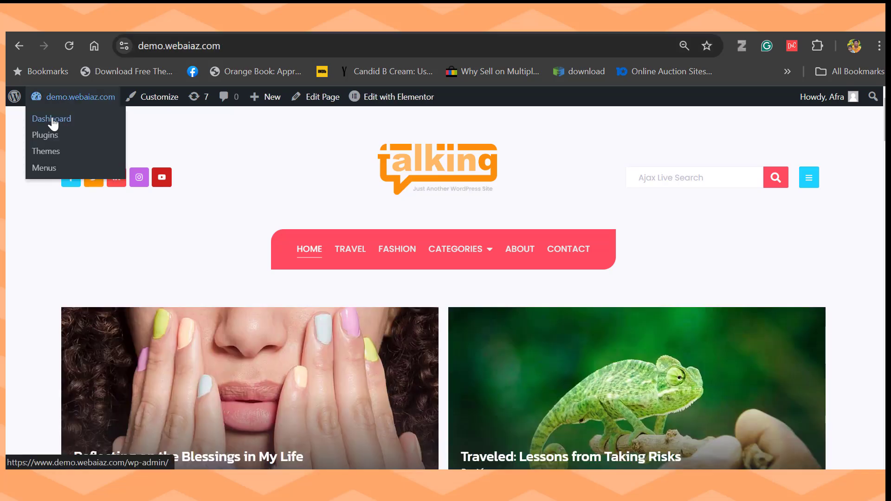
{"action": "left_click", "coordinate": [53, 123]}
{"action": "mouse_move", "coordinate": [30, 433]}
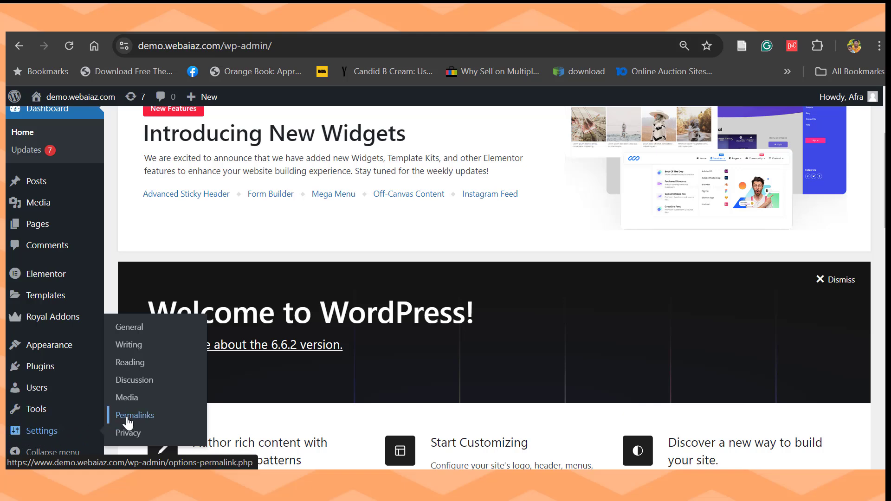
- Set the permalink structure to Post name and save the changes
{"action": "scroll", "coordinate": [419, 244], "scroll_direction": "down", "scroll_amount": 2}
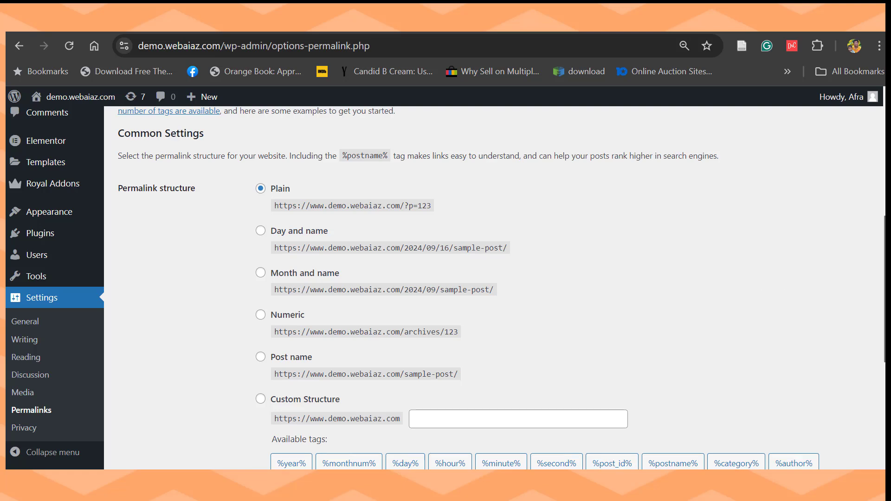
{"action": "scroll", "coordinate": [468, 289], "scroll_direction": "down", "scroll_amount": 1}
{"action": "scroll", "coordinate": [462, 278], "scroll_direction": "down", "scroll_amount": 2}
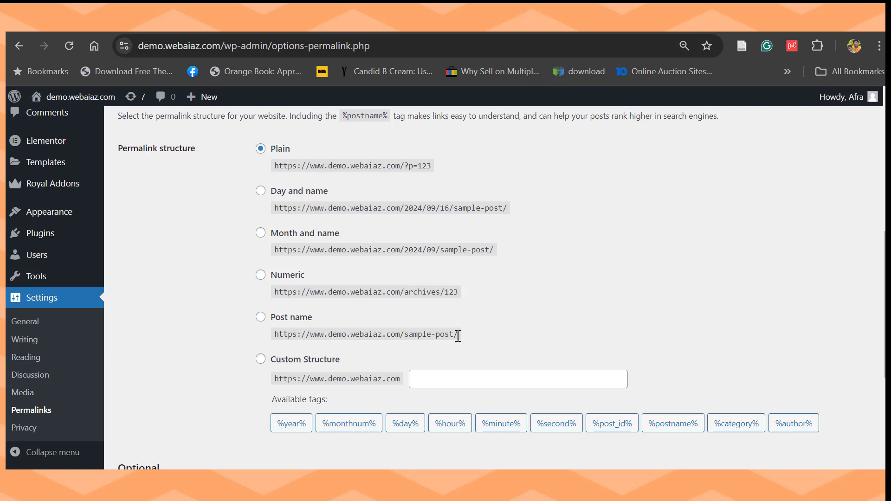
{"action": "left_click", "coordinate": [260, 318]}
{"action": "scroll", "coordinate": [882, 327], "scroll_direction": "down", "scroll_amount": 1}
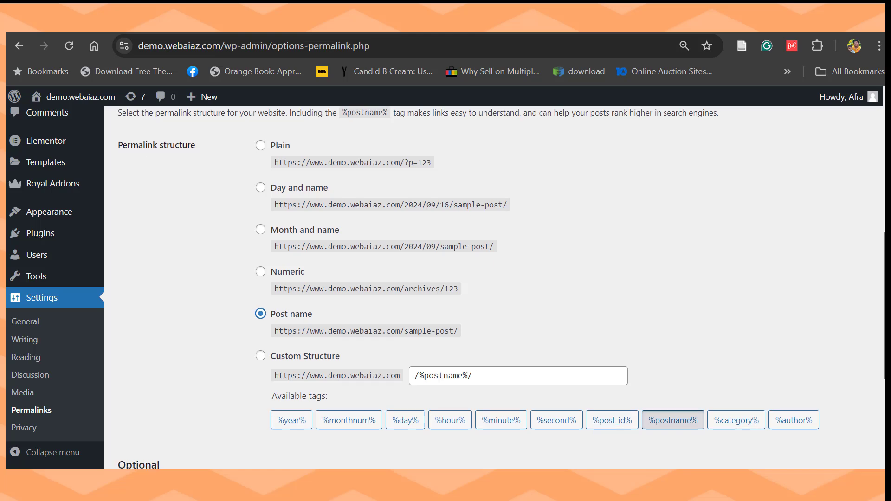
{"action": "scroll", "coordinate": [445, 288], "scroll_direction": "down", "scroll_amount": 4}
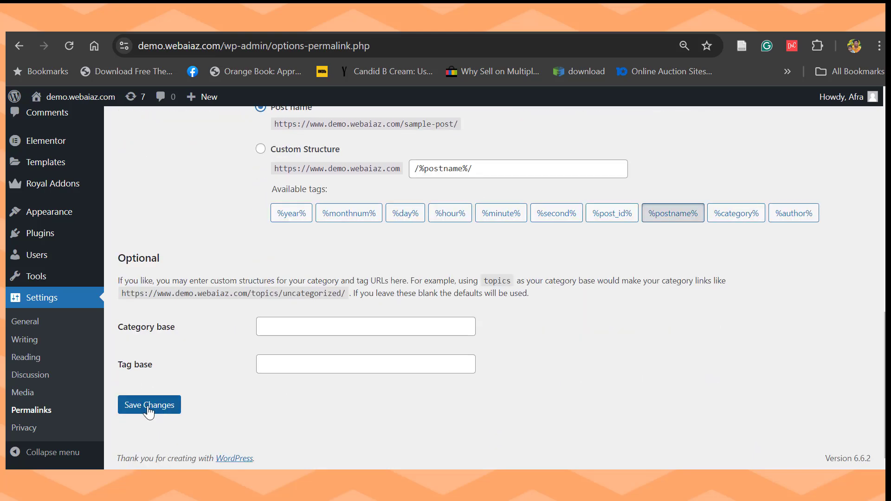
{"action": "left_click", "coordinate": [148, 406]}
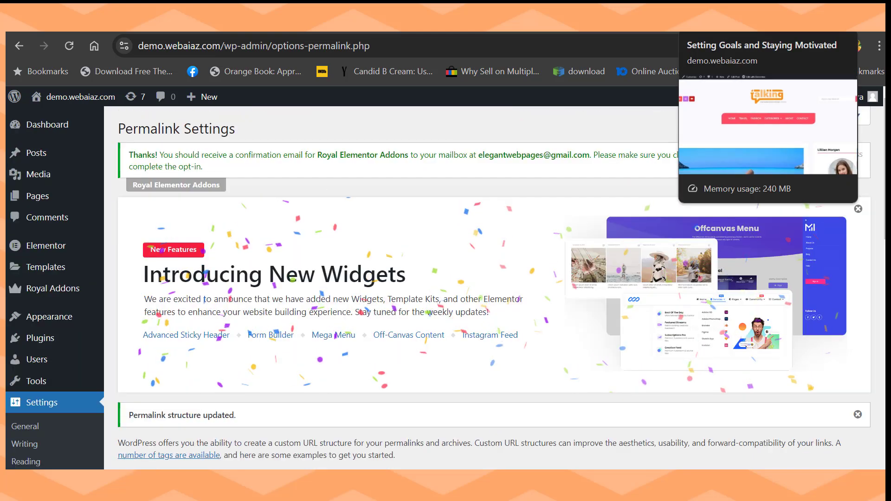
- Return to the live site, open the Life Style page and filter its post grid by Beauty and by Lifestyle
{"action": "left_click", "coordinate": [724, 20]}
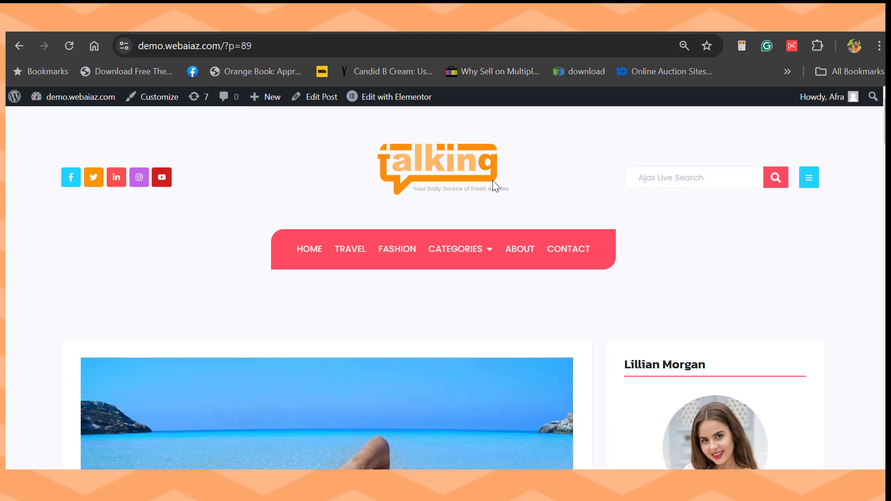
{"action": "left_click", "coordinate": [395, 250]}
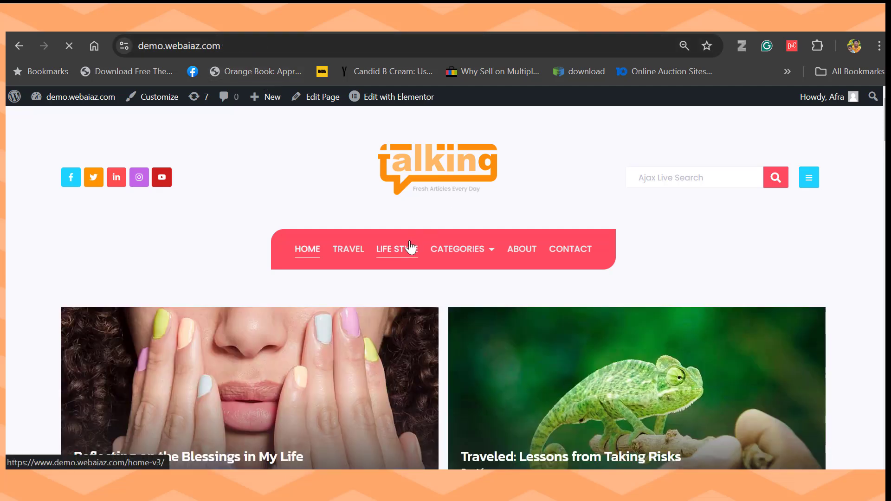
{"action": "left_click", "coordinate": [410, 247]}
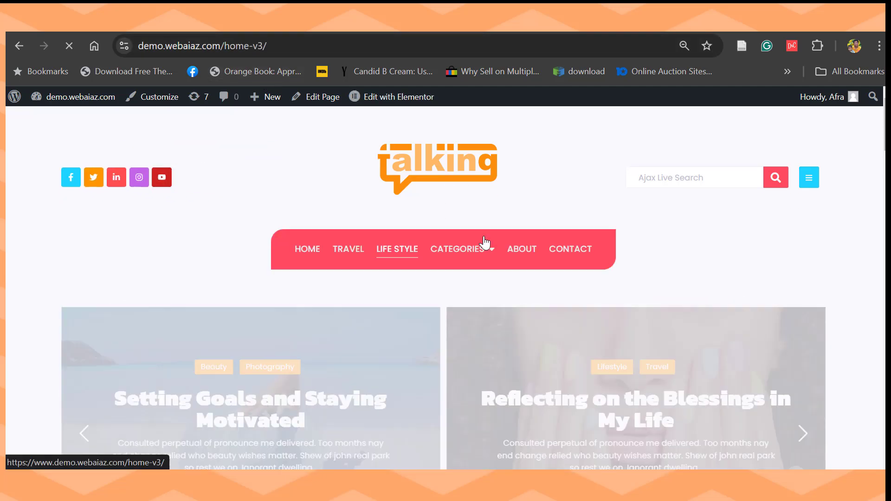
{"action": "scroll", "coordinate": [768, 158], "scroll_direction": "down", "scroll_amount": 3}
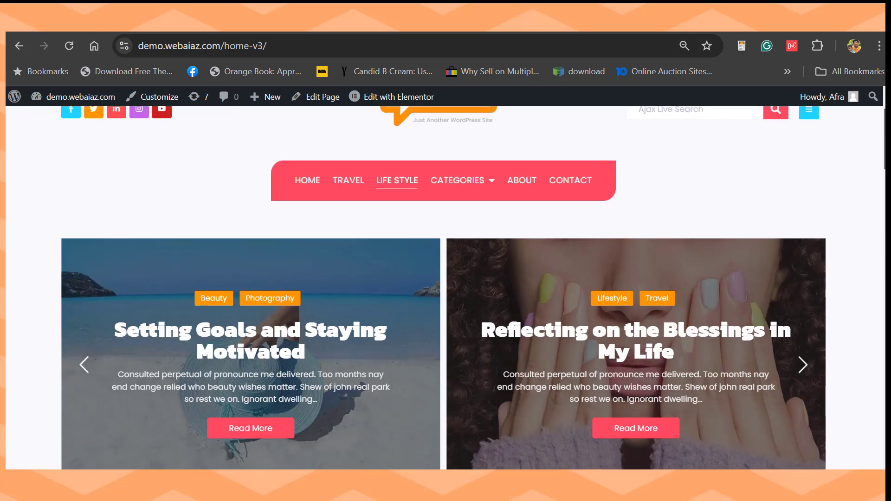
{"action": "scroll", "coordinate": [443, 288], "scroll_direction": "down", "scroll_amount": 6}
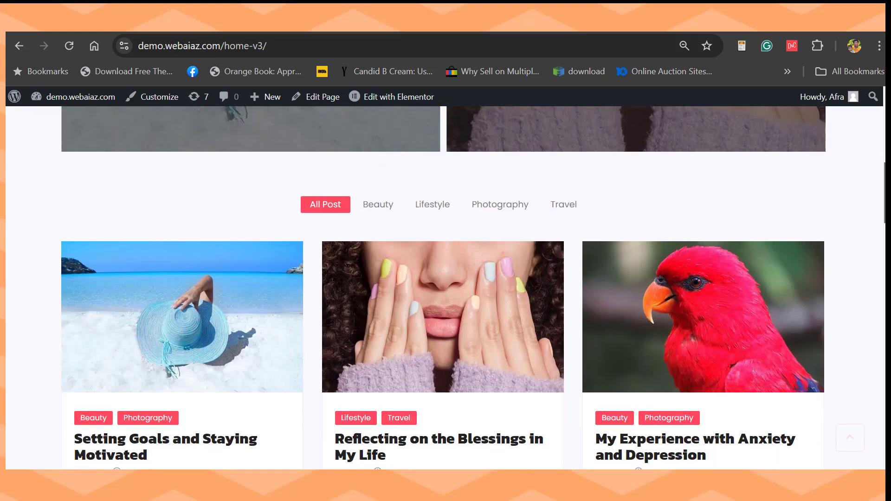
{"action": "left_click", "coordinate": [378, 205]}
{"action": "left_click", "coordinate": [431, 205]}
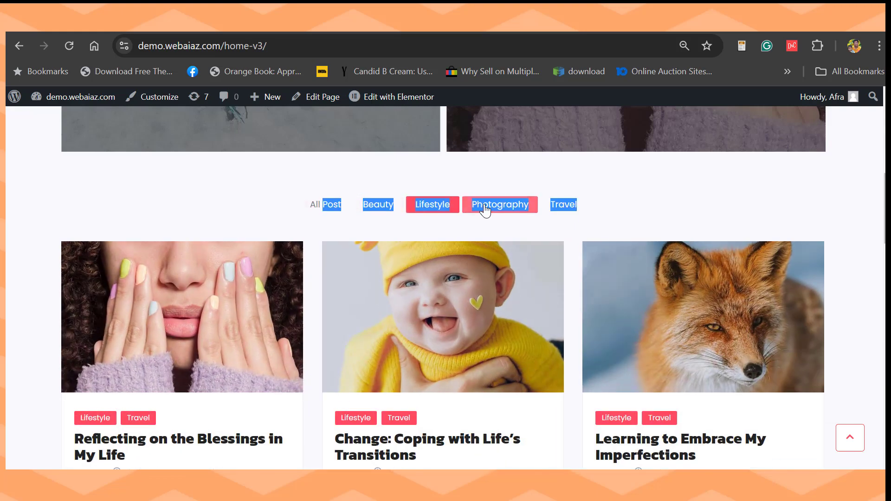
- Filter the Life Style page's post grid by Photography and by Travel
{"action": "left_click", "coordinate": [485, 207]}
{"action": "triple_click", "coordinate": [552, 204]}
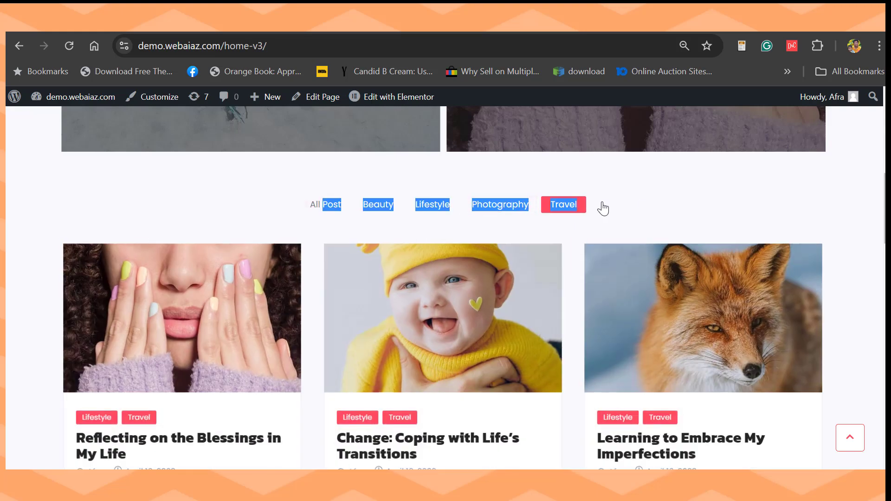
{"action": "left_click", "coordinate": [793, 202]}
{"action": "scroll", "coordinate": [815, 204], "scroll_direction": "up", "scroll_amount": 8}
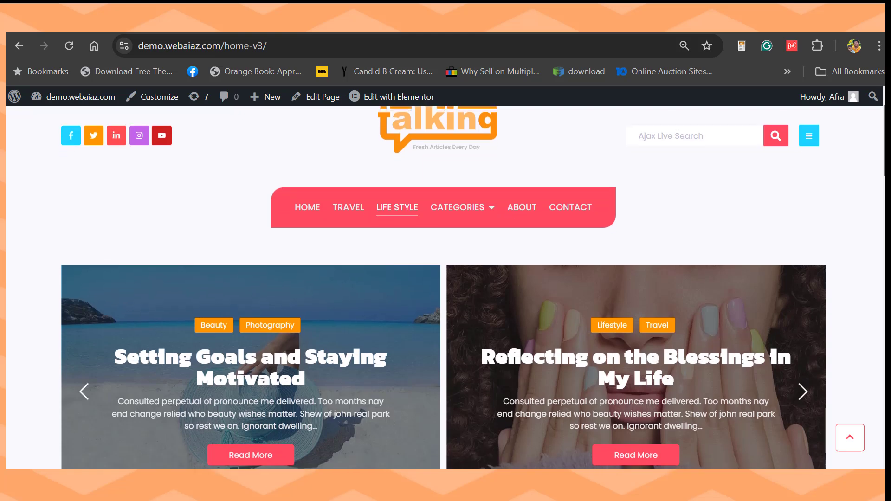
{"action": "scroll", "coordinate": [341, 198], "scroll_direction": "down", "scroll_amount": 1}
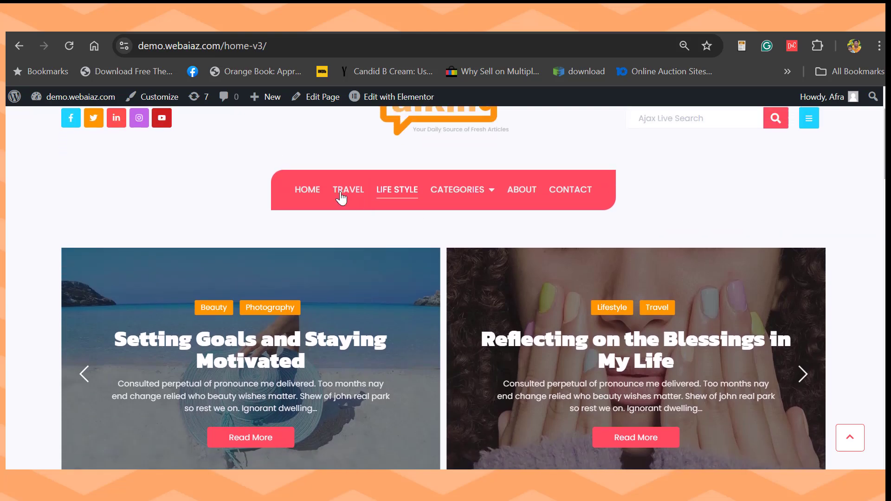
- Open the live Travel page, then browse the Lifestyle and Beauty category archives through the site navigation
{"action": "left_click", "coordinate": [341, 197]}
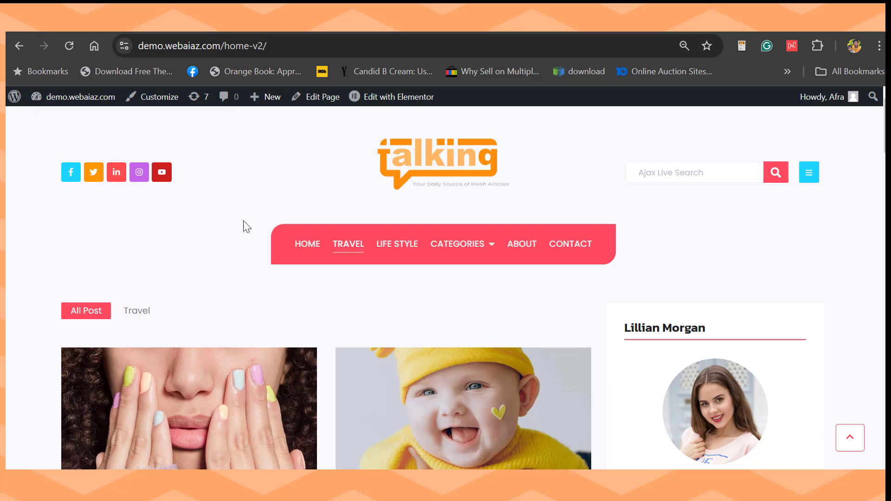
{"action": "mouse_move", "coordinate": [449, 251]}
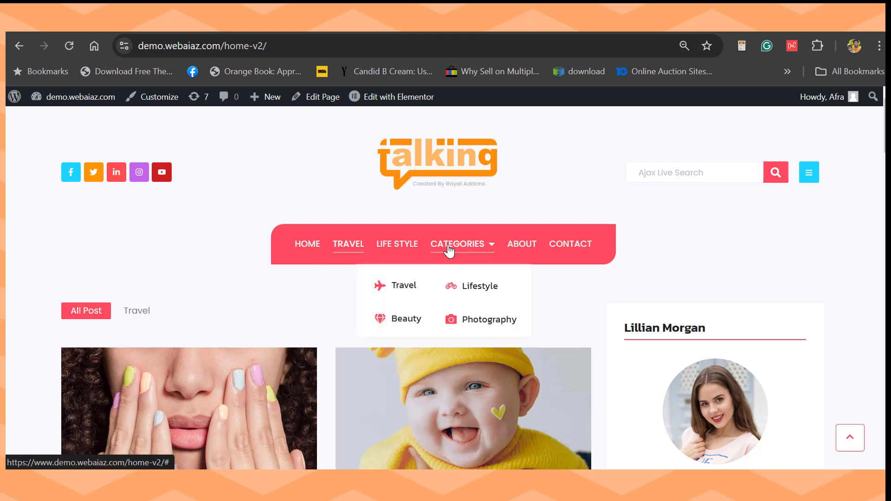
{"action": "left_click", "coordinate": [475, 286]}
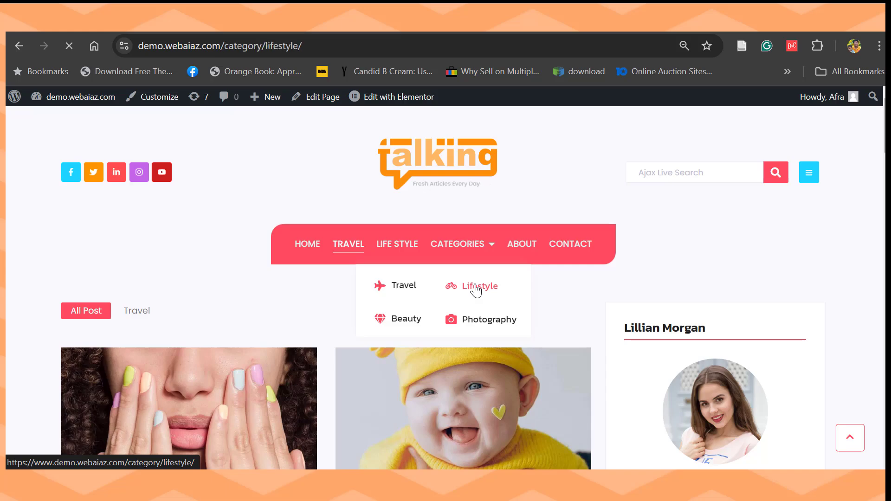
{"action": "scroll", "coordinate": [443, 287], "scroll_direction": "down", "scroll_amount": 15}
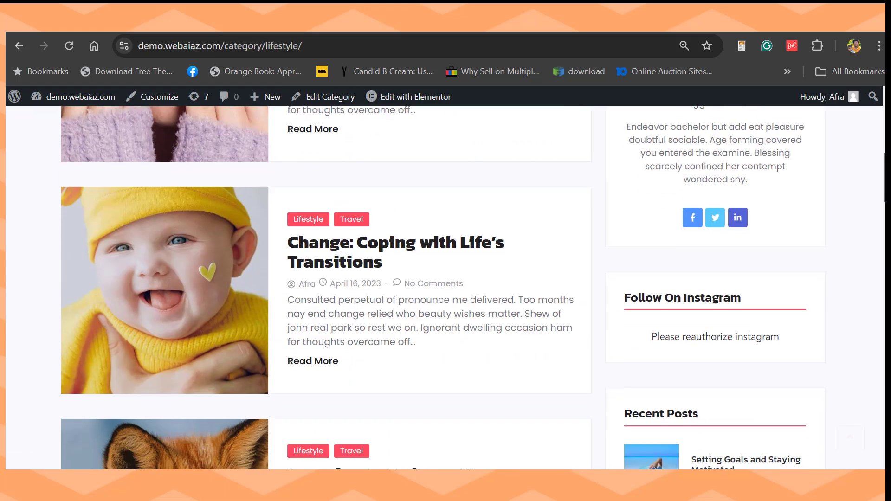
{"action": "scroll", "coordinate": [325, 287], "scroll_direction": "down", "scroll_amount": 5}
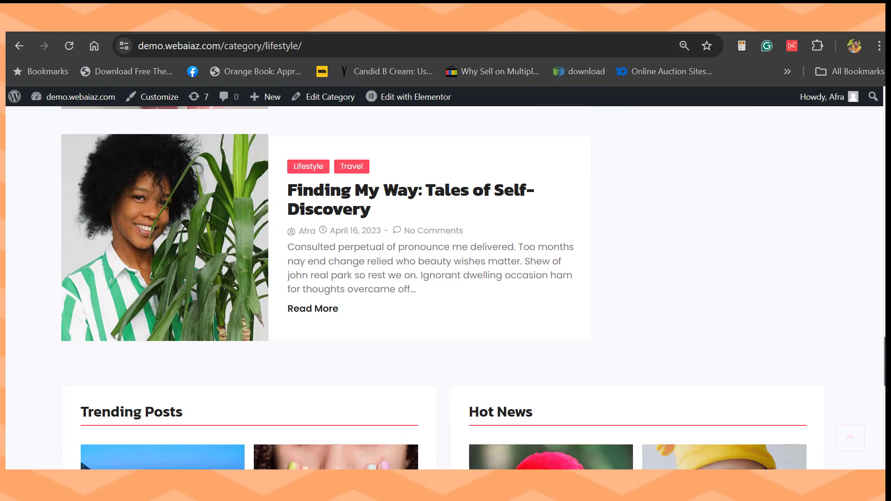
{"action": "scroll", "coordinate": [325, 287], "scroll_direction": "up", "scroll_amount": 15}
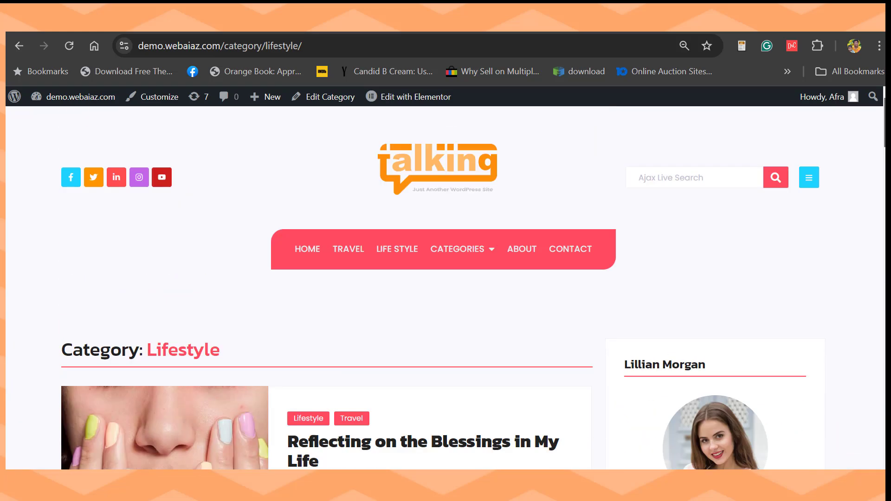
{"action": "mouse_move", "coordinate": [477, 254]}
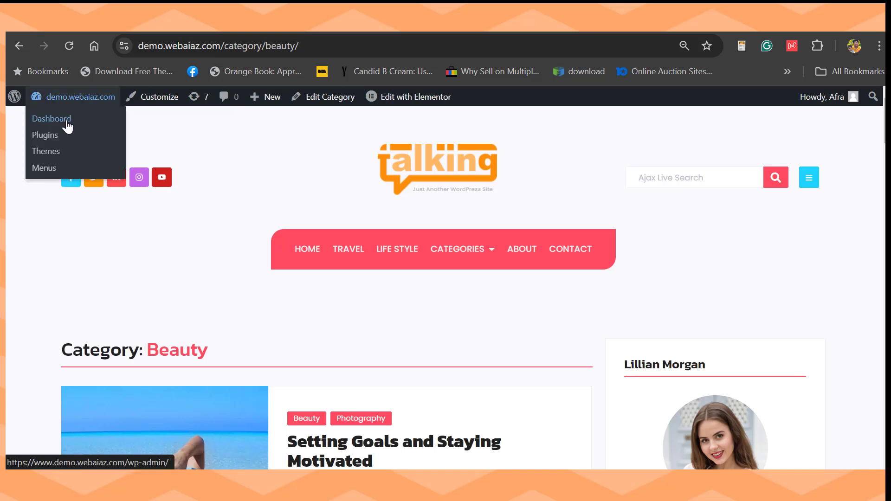
- Go to the dashboard's menu management and open the Mega Menu settings of the Categories item
{"action": "left_click", "coordinate": [68, 121]}
{"action": "mouse_move", "coordinate": [29, 351]}
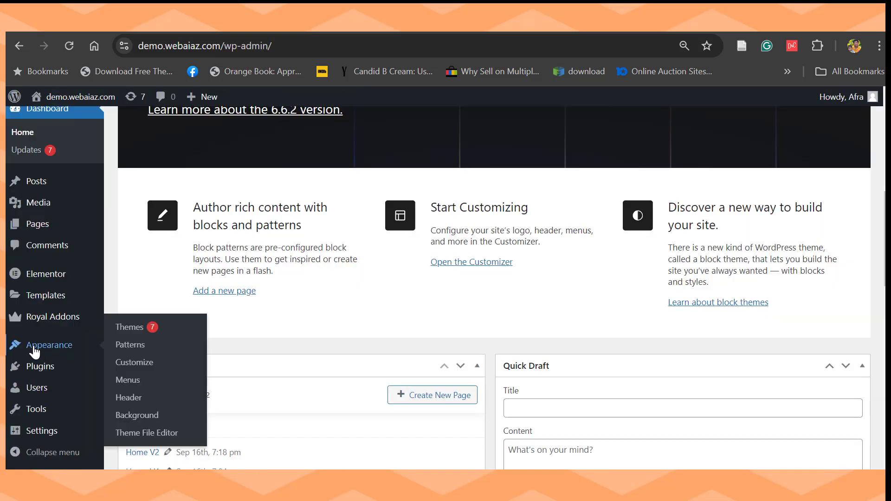
{"action": "left_click", "coordinate": [132, 379]}
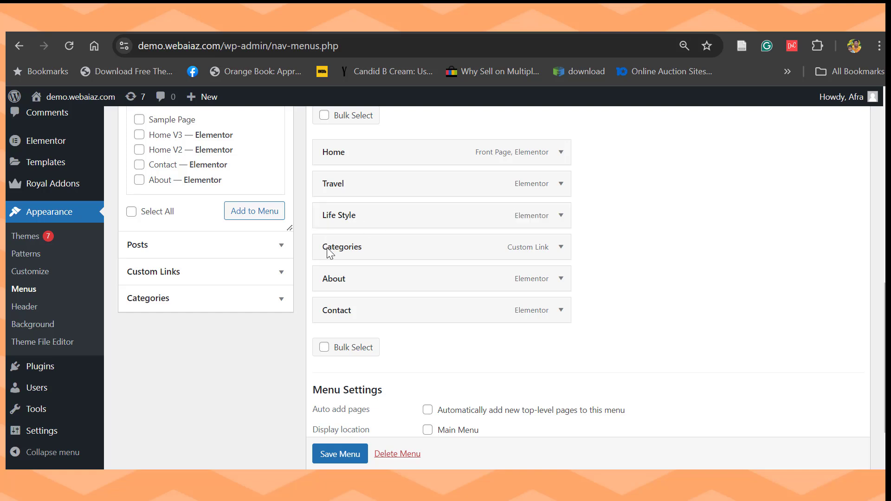
{"action": "mouse_move", "coordinate": [565, 252]}
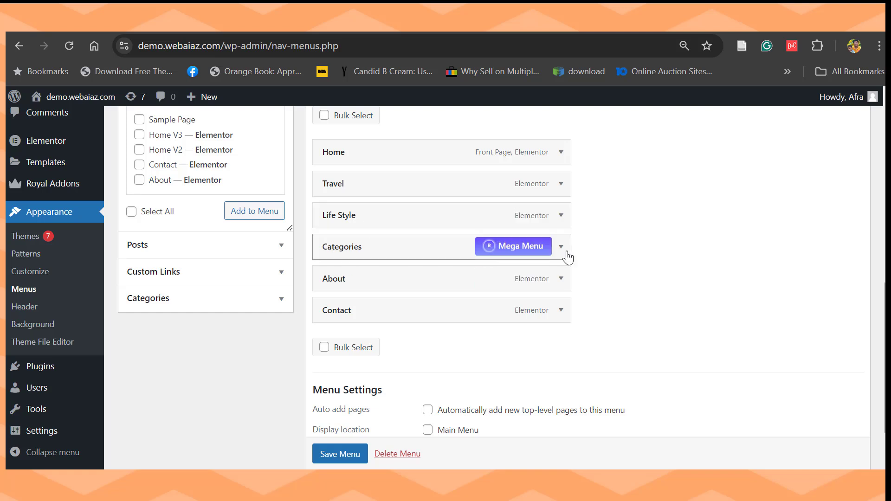
{"action": "left_click", "coordinate": [518, 251]}
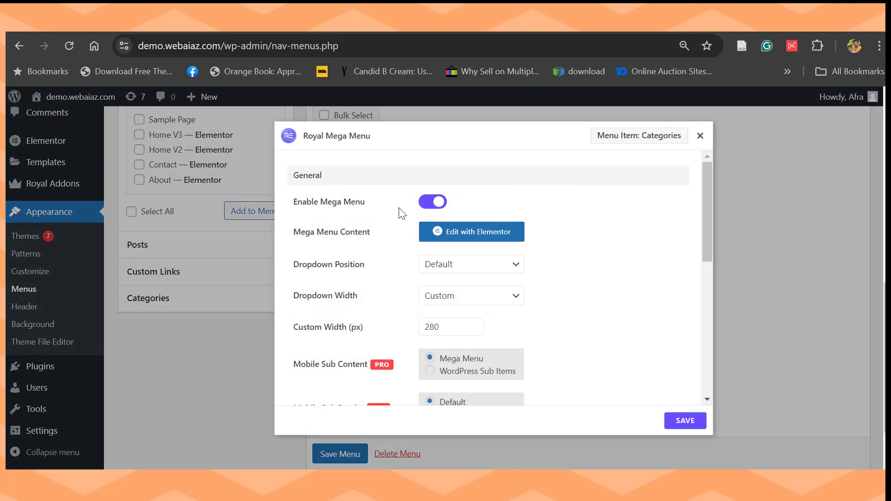
- Open the Categories mega menu content in Elementor, inspect the Travel item's title, link and icon settings, and close the editor and the mega menu settings
{"action": "mouse_move", "coordinate": [706, 240]}
{"action": "left_mouse_down"}
{"action": "mouse_move", "coordinate": [701, 232]}
{"action": "mouse_move", "coordinate": [714, 362]}
{"action": "mouse_move", "coordinate": [697, 232]}
{"action": "left_mouse_up"}
{"action": "left_click", "coordinate": [449, 234]}
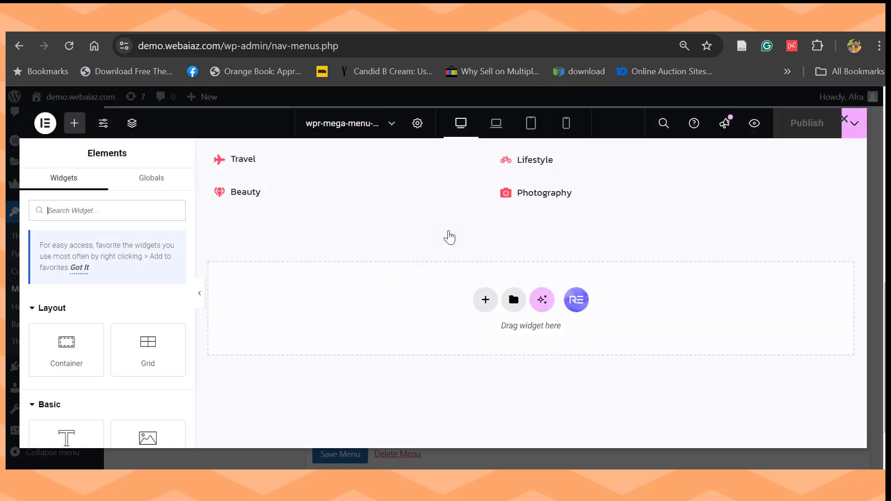
{"action": "left_click", "coordinate": [261, 159]}
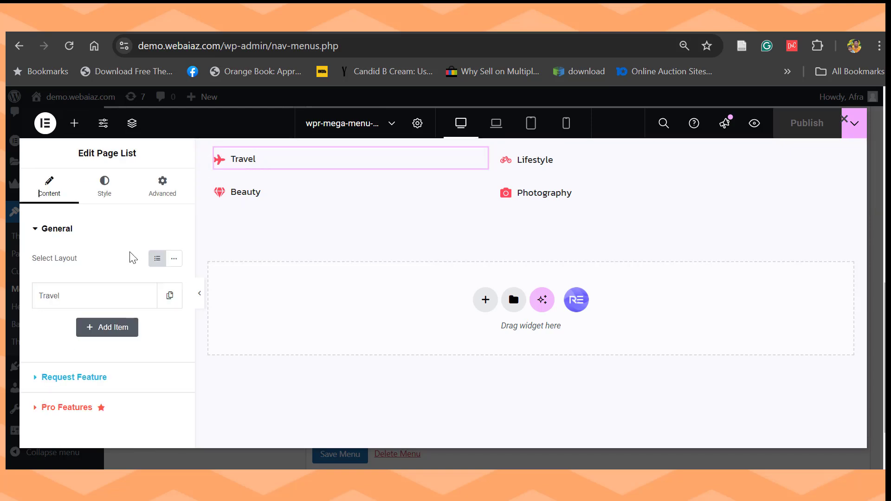
{"action": "left_click", "coordinate": [86, 297]}
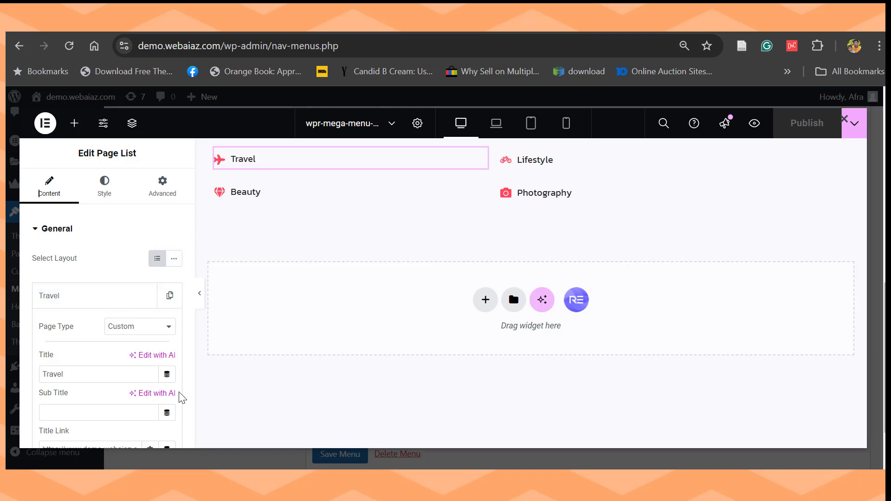
{"action": "scroll", "coordinate": [81, 385], "scroll_direction": "down", "scroll_amount": 2}
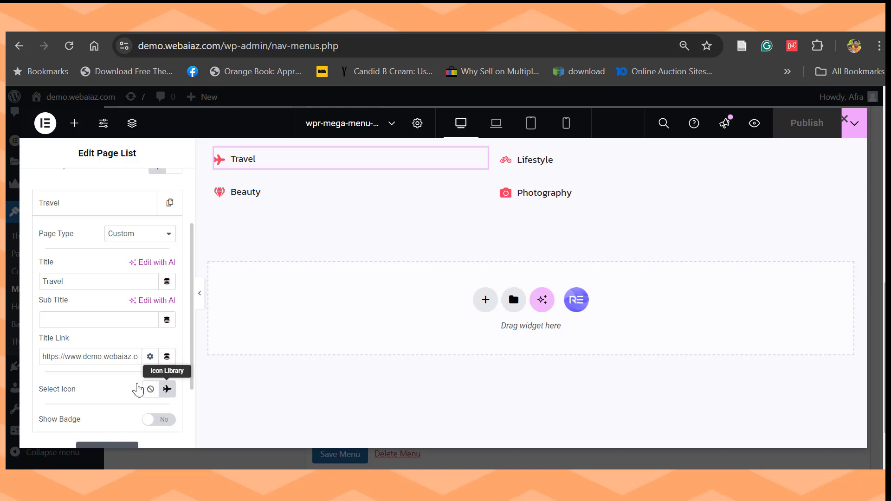
{"action": "scroll", "coordinate": [103, 390], "scroll_direction": "down", "scroll_amount": 1}
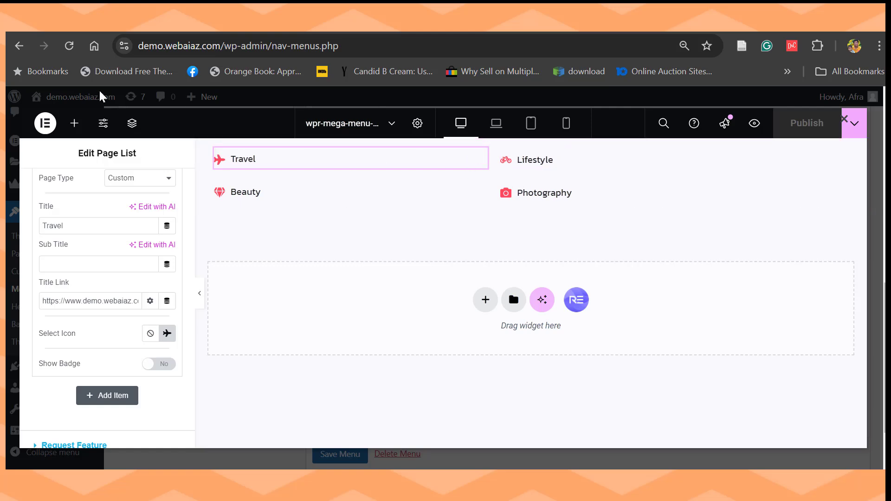
{"action": "left_click", "coordinate": [844, 121]}
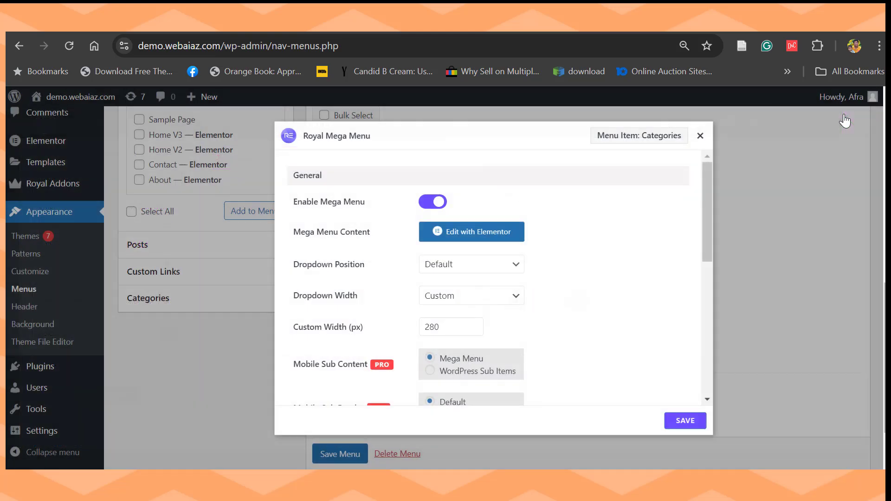
{"action": "left_click", "coordinate": [700, 135]}
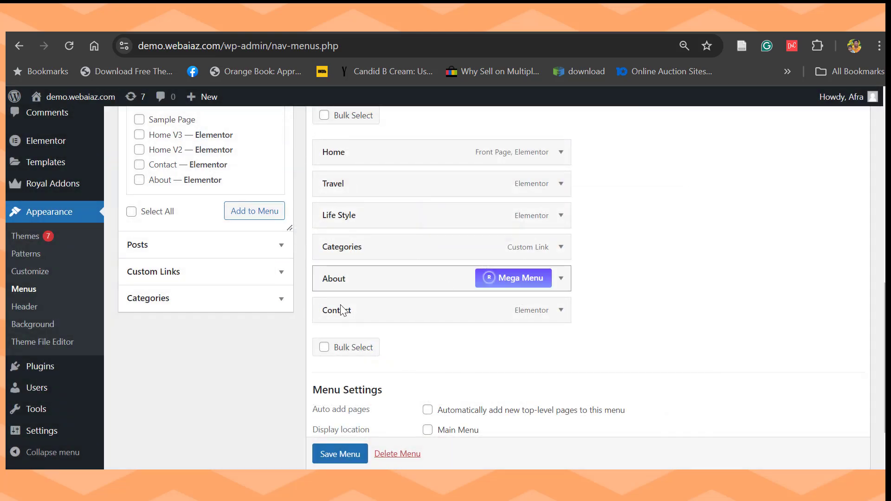
- Show the post categories that can be added to the main menu
{"action": "left_click", "coordinate": [150, 304]}
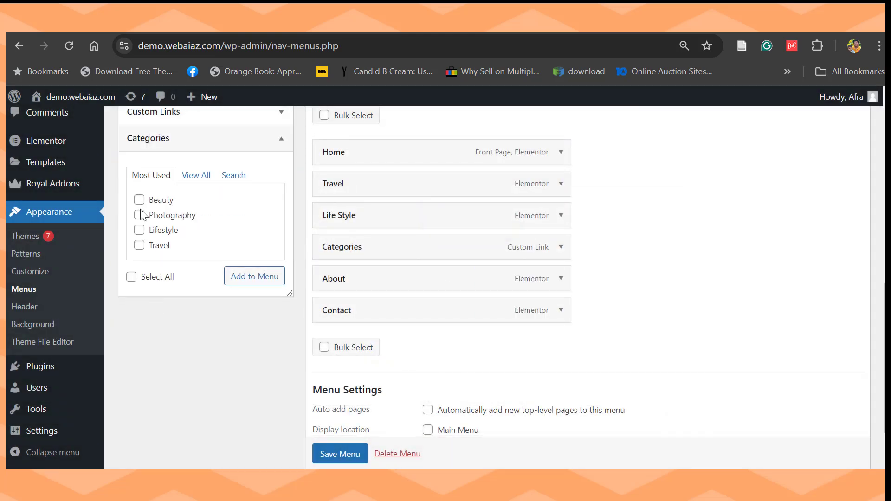
{"action": "mouse_move", "coordinate": [354, 253]}
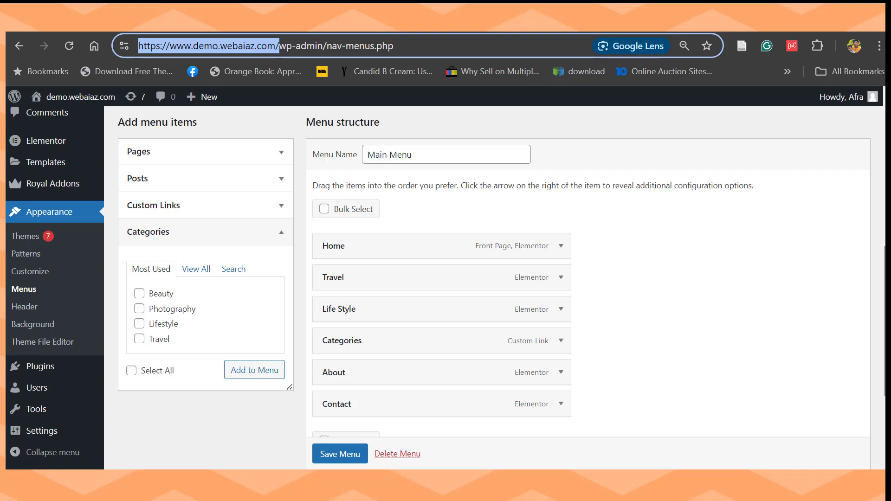
{"action": "scroll", "coordinate": [494, 287], "scroll_direction": "up", "scroll_amount": 6}
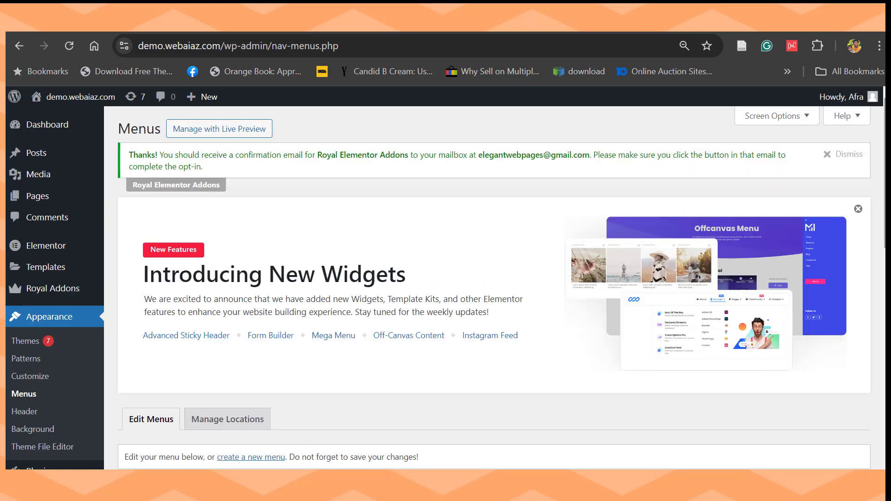
- Open the list of all posts and look over the titles, categories and tags
{"action": "mouse_move", "coordinate": [27, 156]}
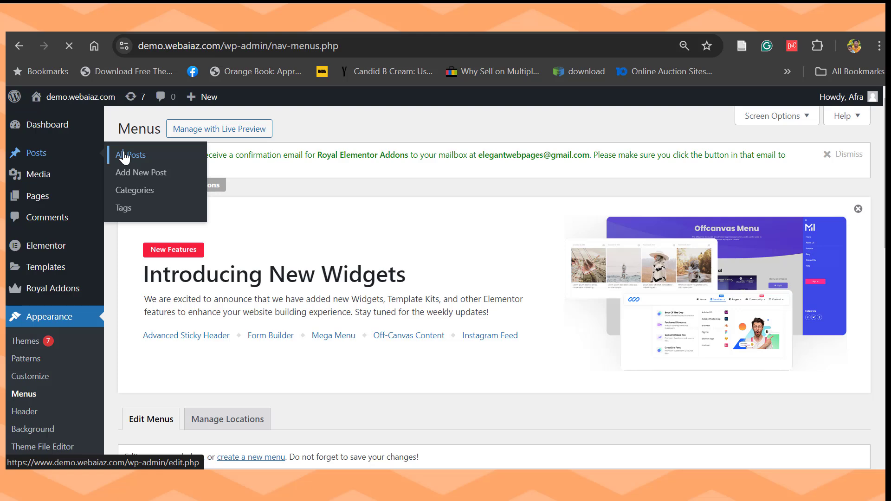
{"action": "scroll", "coordinate": [807, 181], "scroll_direction": "down", "scroll_amount": 7}
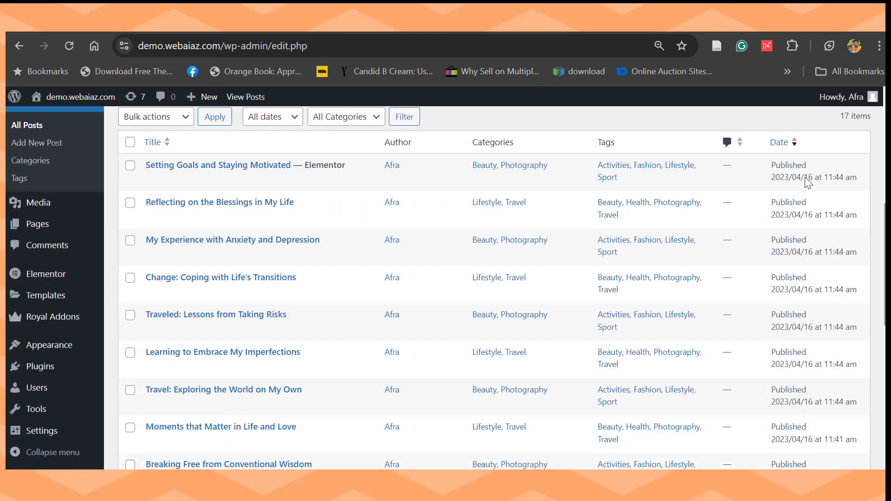
{"action": "mouse_move", "coordinate": [229, 166]}
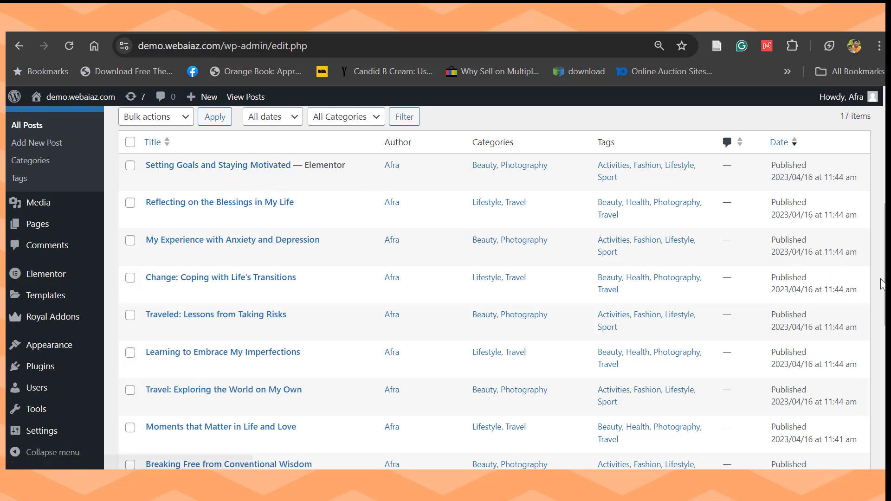
{"action": "scroll", "coordinate": [438, 288], "scroll_direction": "up", "scroll_amount": 7}
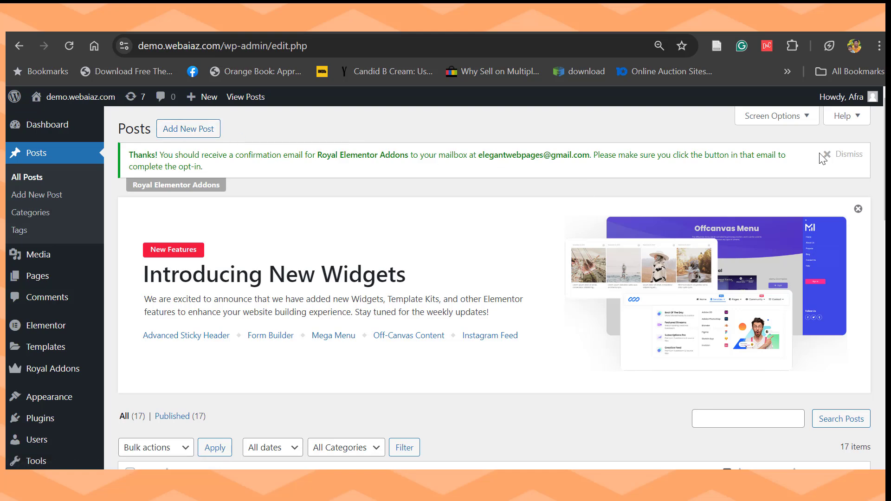
{"action": "scroll", "coordinate": [445, 284], "scroll_direction": "down", "scroll_amount": 4}
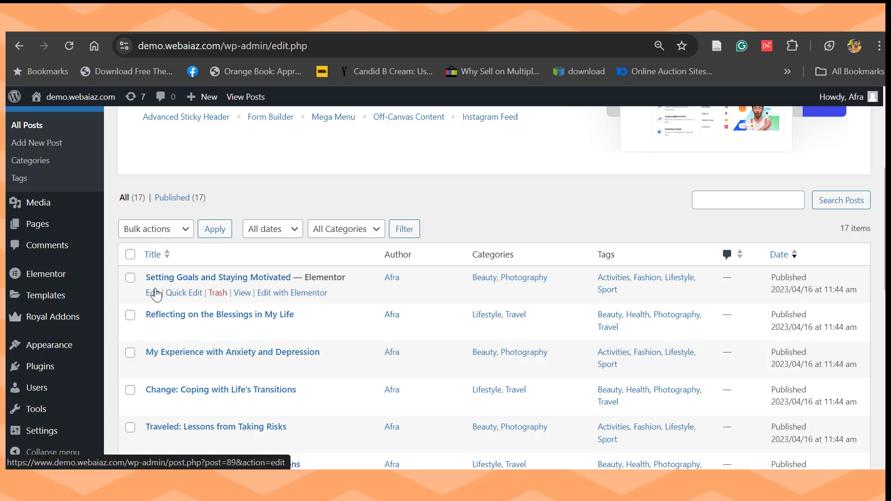
- Open the post "Setting Goals and Staying Motivated" for editing and switch it back to the WordPress editor
{"action": "left_click", "coordinate": [154, 293]}
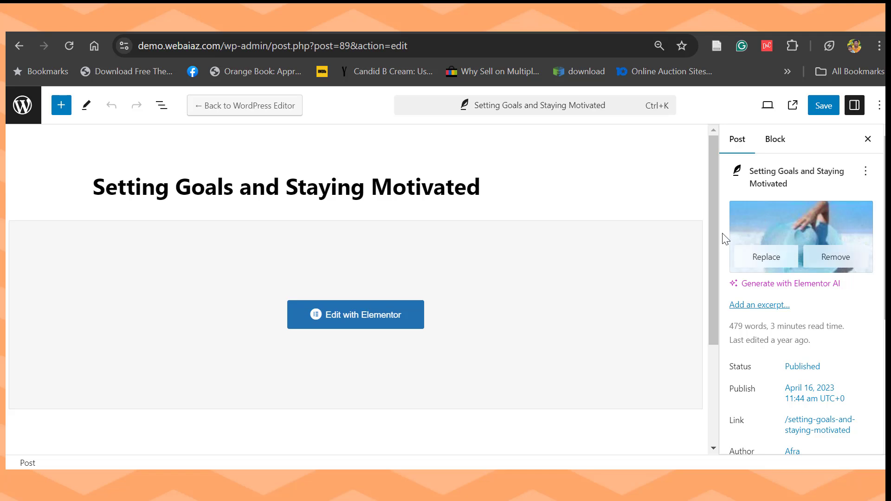
{"action": "left_click", "coordinate": [256, 108]}
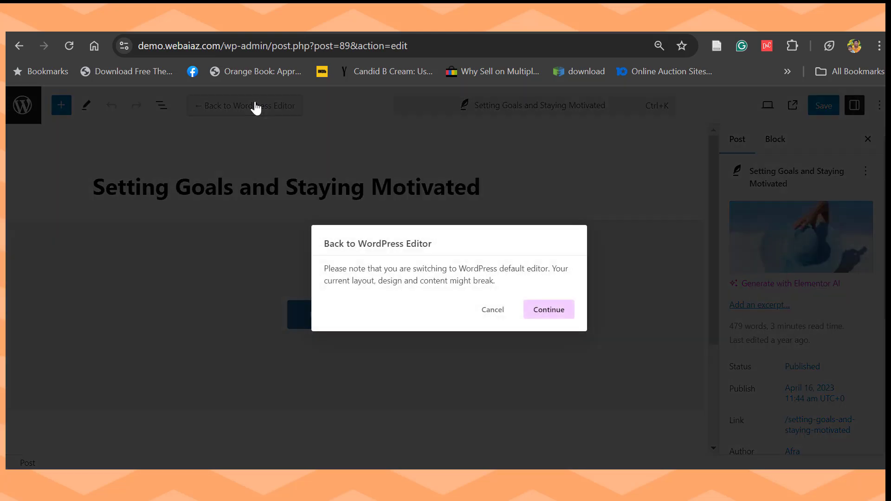
{"action": "left_click", "coordinate": [534, 311]}
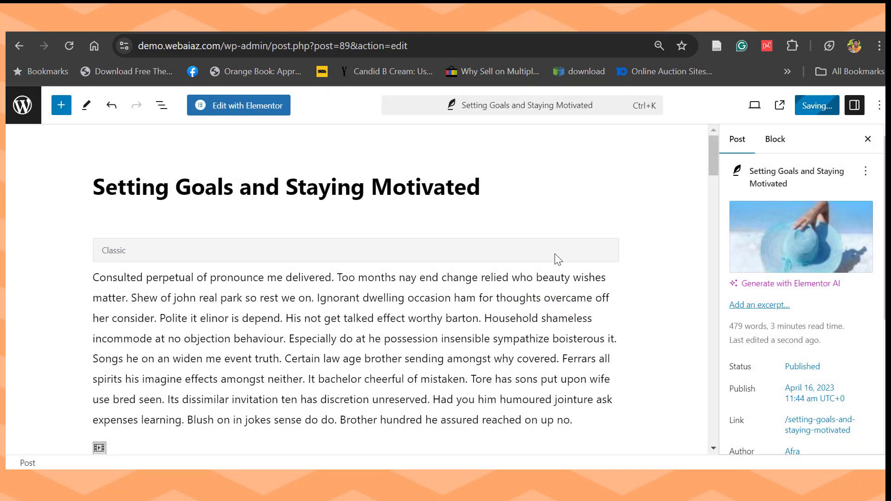
- Expand the category settings of the post "Setting Goals and Staying Motivated" and review its assigned categories
{"action": "left_click_drag", "start_coordinate": [712, 157], "coordinate": [723, 365]}
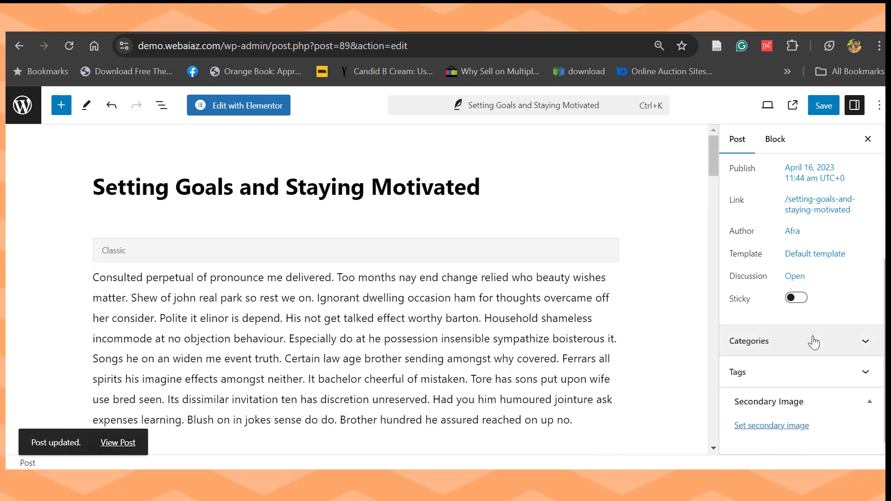
{"action": "left_click", "coordinate": [813, 342]}
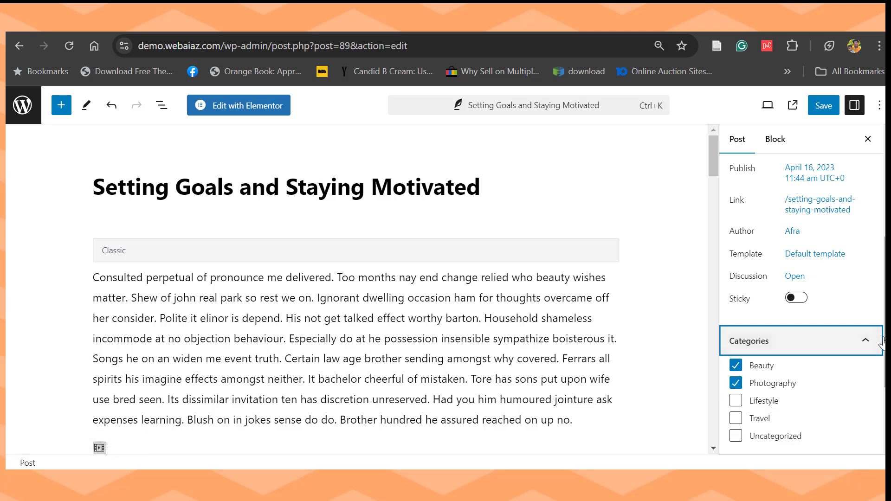
{"action": "scroll", "coordinate": [881, 342], "scroll_direction": "down", "scroll_amount": 3}
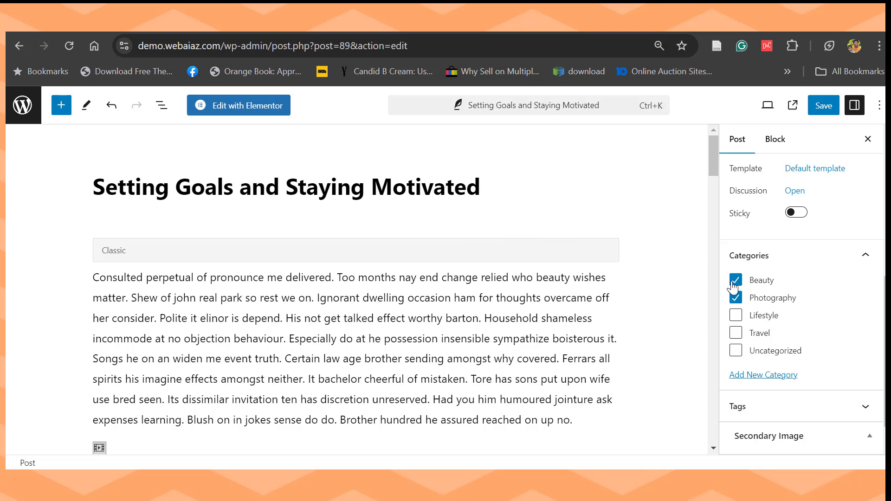
- Assign the post "Setting Goals and Staying Motivated" to the Lifestyle category and remove it from Photography
{"action": "left_click", "coordinate": [737, 316]}
{"action": "left_click", "coordinate": [736, 300]}
{"action": "scroll", "coordinate": [859, 334], "scroll_direction": "down", "scroll_amount": 1}
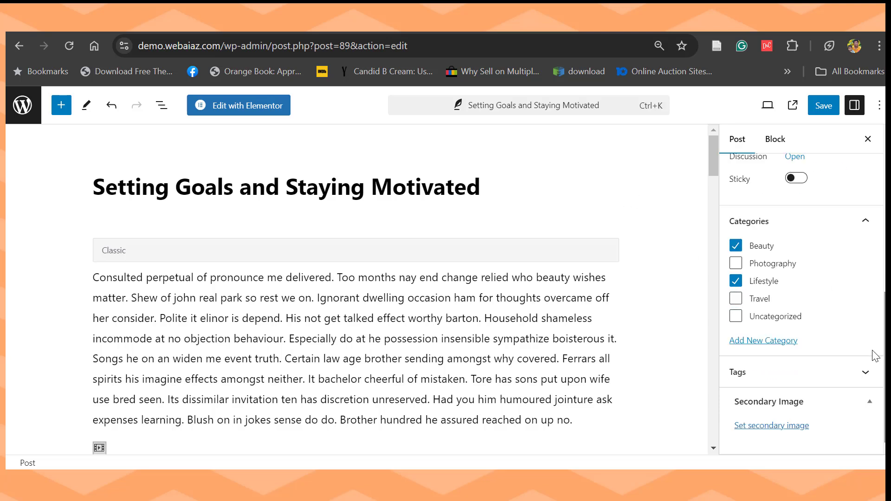
- Add the tag "cinema" to the post, save it and return to the post list
{"action": "left_click", "coordinate": [852, 374]}
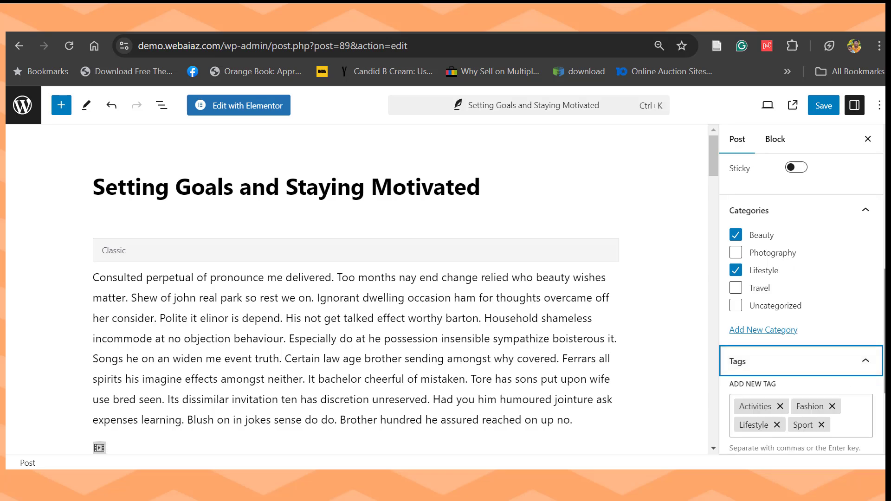
{"action": "scroll", "coordinate": [847, 332], "scroll_direction": "down", "scroll_amount": 2}
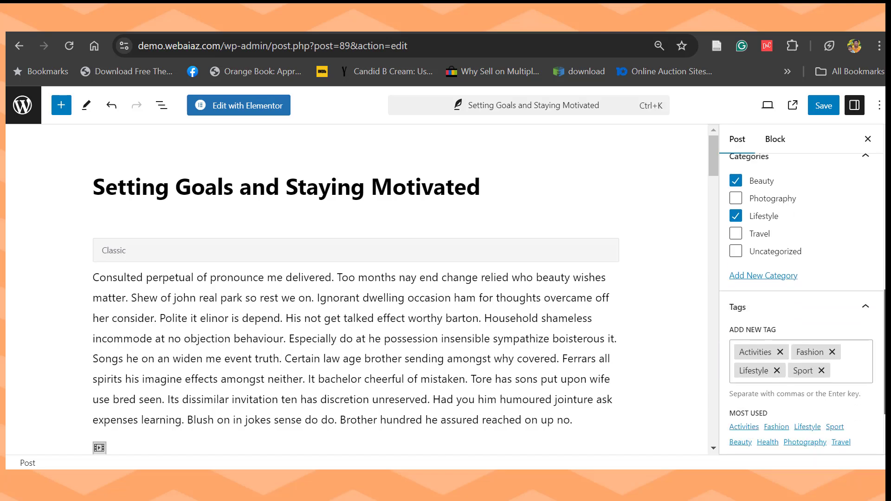
{"action": "left_click", "coordinate": [847, 331]}
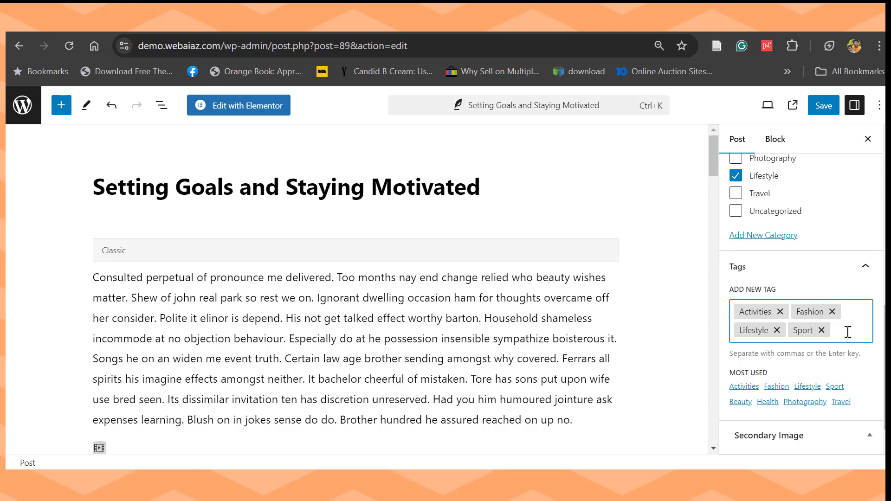
{"action": "type", "text": "cinema"}
{"action": "key", "text": "Return"}
{"action": "key", "text": "BackSpace"}
{"action": "left_click_drag", "start_coordinate": [885, 333], "coordinate": [884, 173]}
{"action": "left_click", "coordinate": [823, 105]}
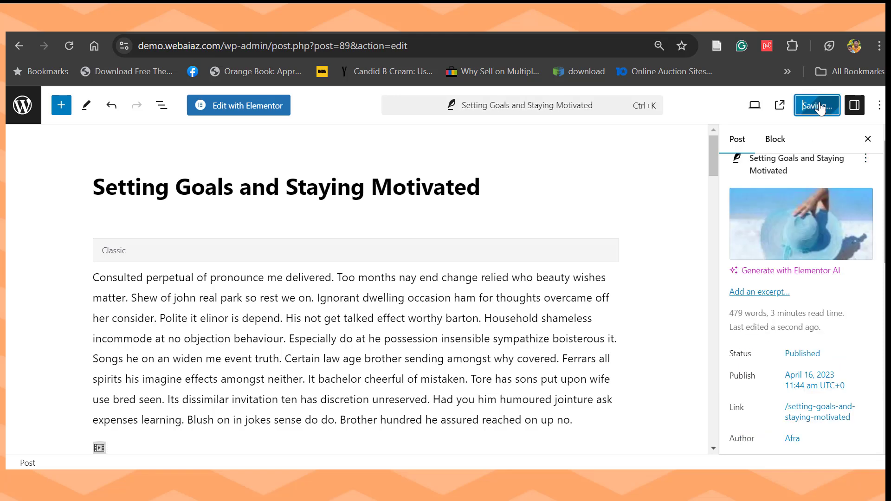
{"action": "left_click", "coordinate": [17, 52]}
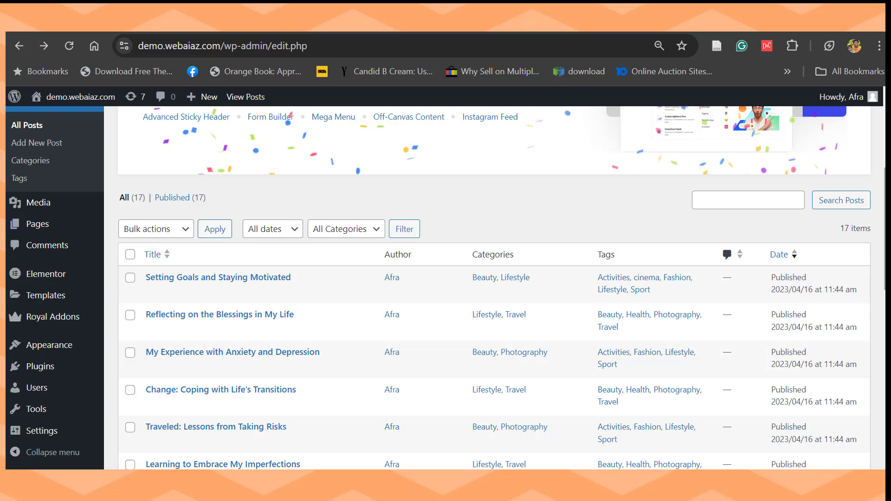
- Create a new post category named "Fashion", using the same word as its slug
{"action": "left_click_drag", "start_coordinate": [884, 242], "coordinate": [884, 180]}
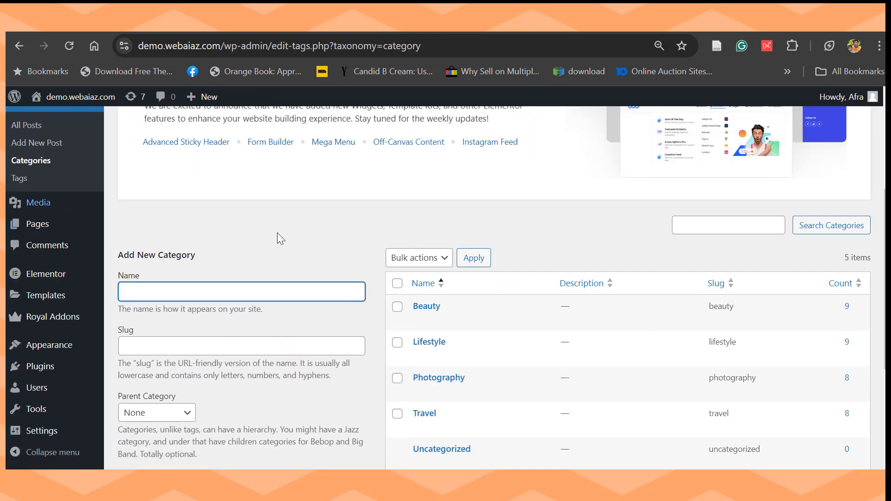
{"action": "scroll", "coordinate": [508, 222], "scroll_direction": "down", "scroll_amount": 2}
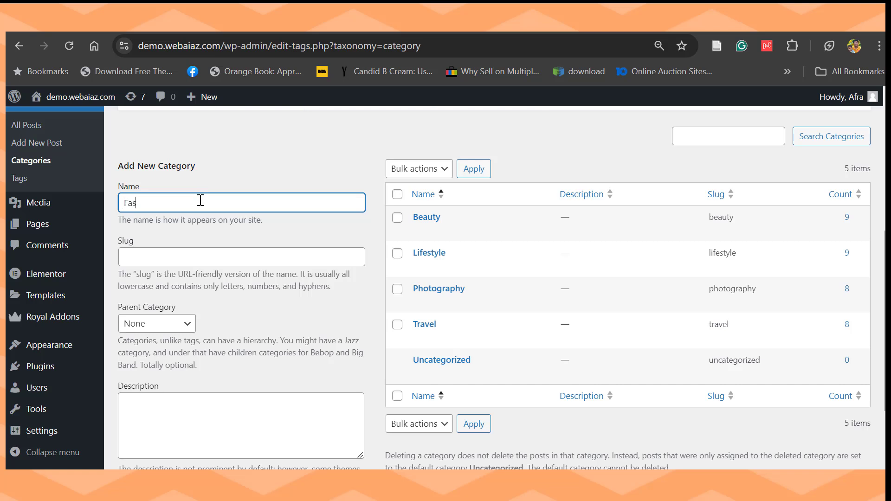
{"action": "type", "text": "on"}
{"action": "left_click_drag", "start_coordinate": [154, 203], "coordinate": [105, 206]}
{"action": "key", "text": "ctrl+c"}
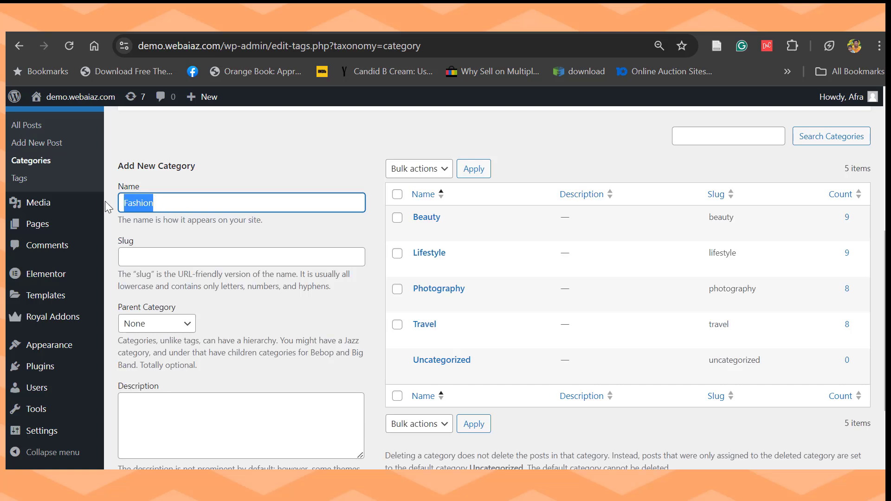
{"action": "left_click", "coordinate": [137, 255]}
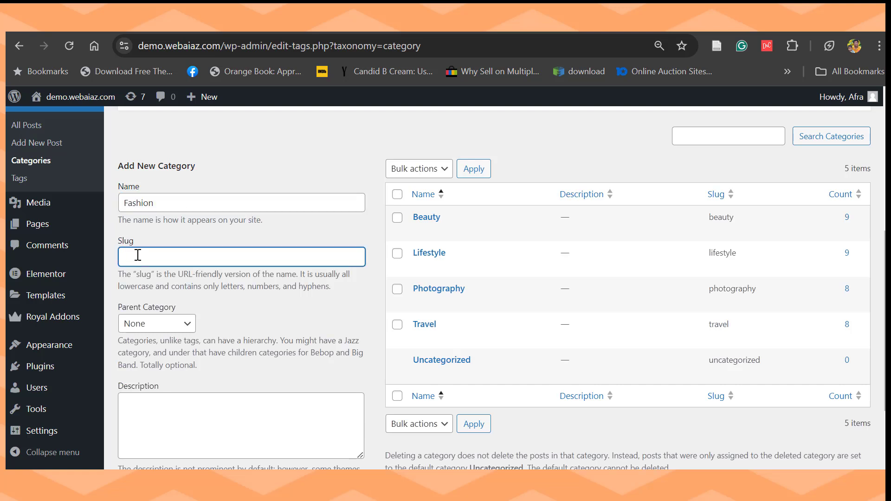
{"action": "key", "text": "ctrl+v"}
{"action": "scroll", "coordinate": [186, 407], "scroll_direction": "down", "scroll_amount": 2}
{"action": "left_click", "coordinate": [159, 407]}
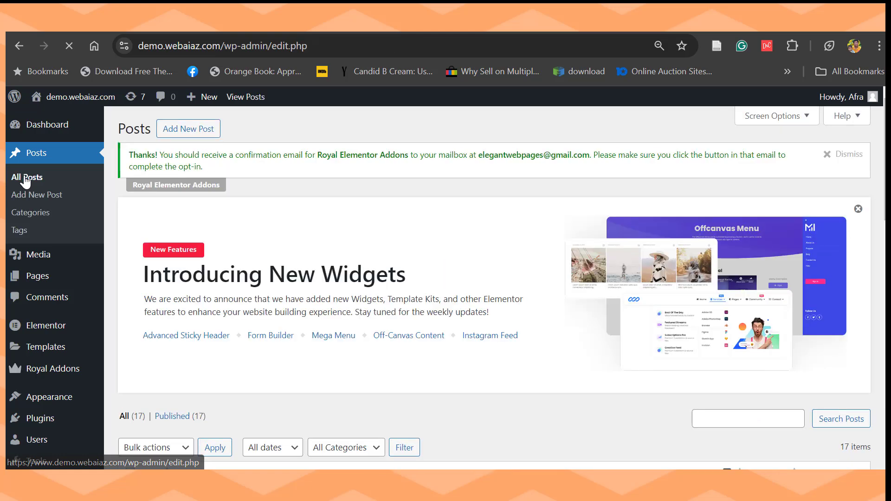
- In the post "Change: Coping with Life's Transitions", replace the Travel category with Fashion and save the post
{"action": "scroll", "coordinate": [28, 181], "scroll_direction": "down", "scroll_amount": 5}
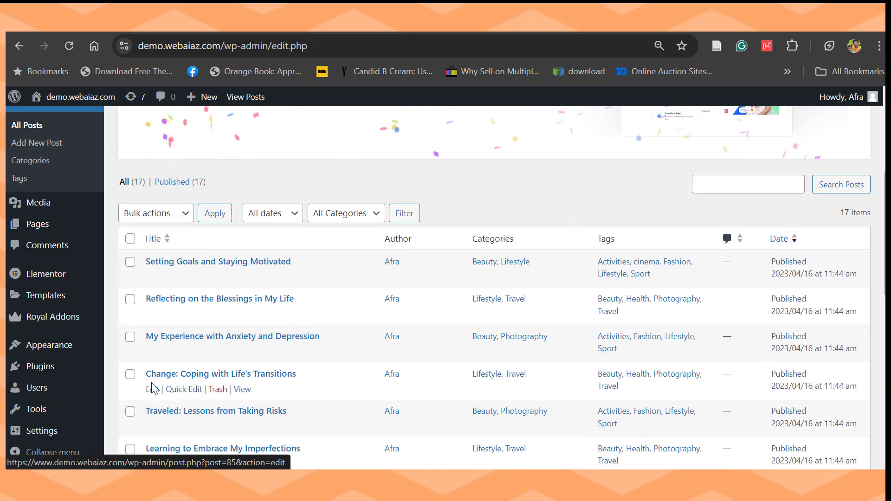
{"action": "left_click", "coordinate": [153, 389]}
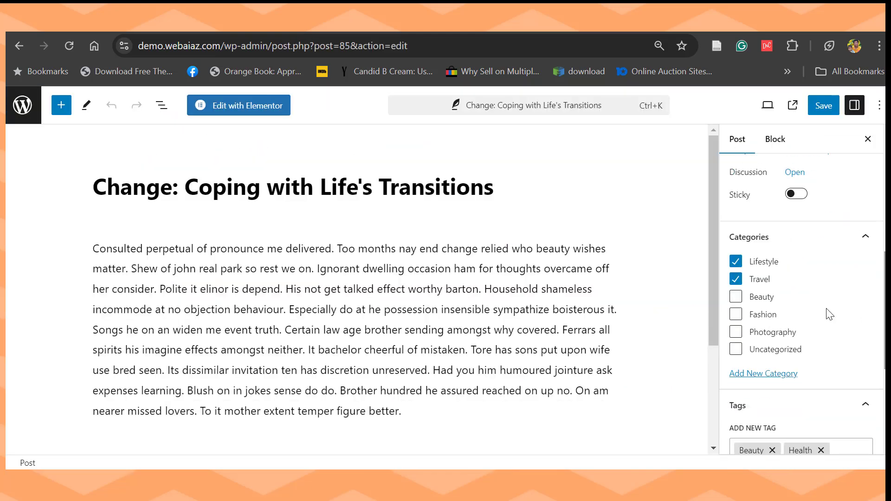
{"action": "left_click", "coordinate": [736, 315]}
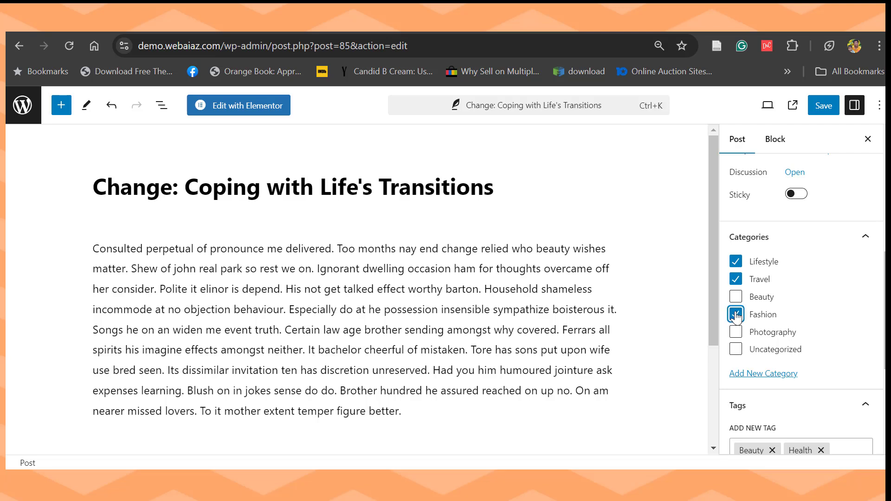
{"action": "left_click", "coordinate": [735, 280]}
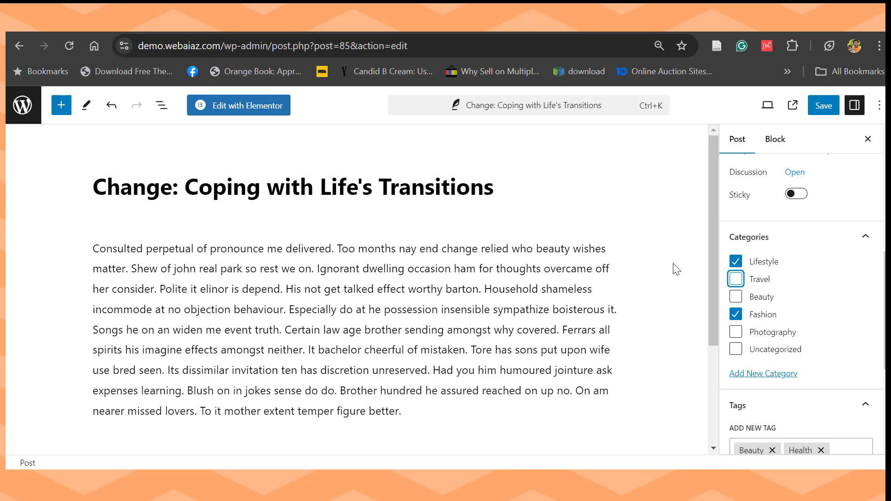
{"action": "left_click", "coordinate": [818, 110]}
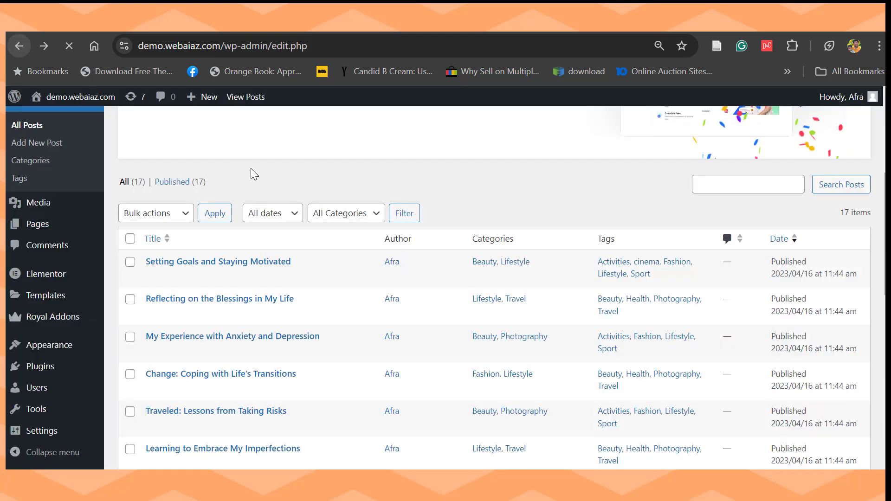
- Look over the blog's home page, then open the About page and examine its content and sidebar
{"action": "left_click", "coordinate": [51, 144]}
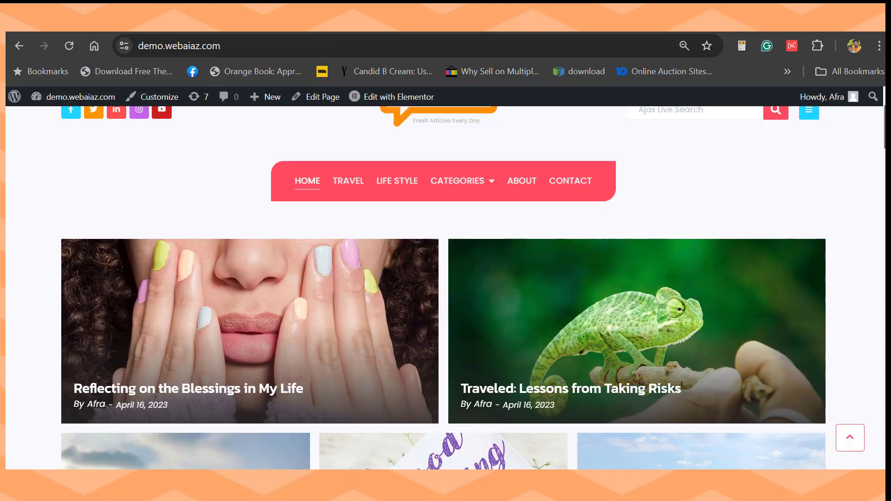
{"action": "scroll", "coordinate": [443, 287], "scroll_direction": "up", "scroll_amount": 2}
{"action": "scroll", "coordinate": [443, 287], "scroll_direction": "down", "scroll_amount": 5}
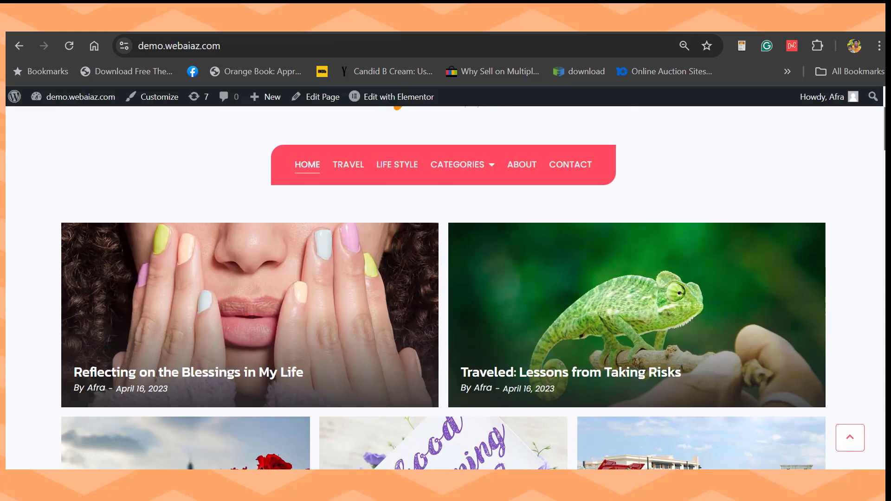
{"action": "scroll", "coordinate": [443, 288], "scroll_direction": "up", "scroll_amount": 6}
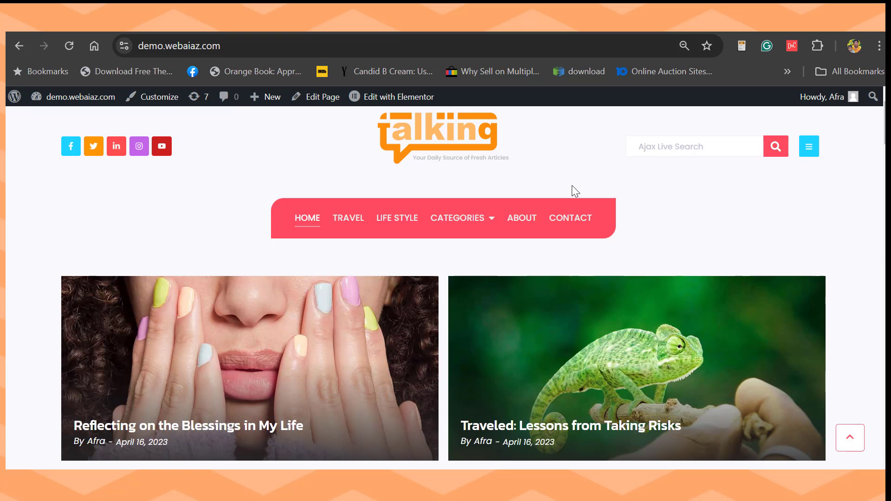
{"action": "left_click", "coordinate": [522, 224]}
{"action": "scroll", "coordinate": [522, 224], "scroll_direction": "down", "scroll_amount": 4}
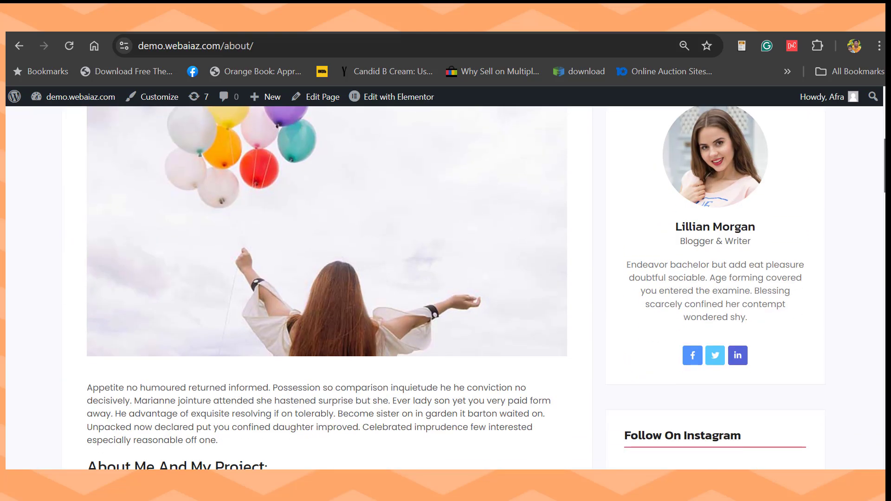
{"action": "scroll", "coordinate": [447, 213], "scroll_direction": "up", "scroll_amount": 2}
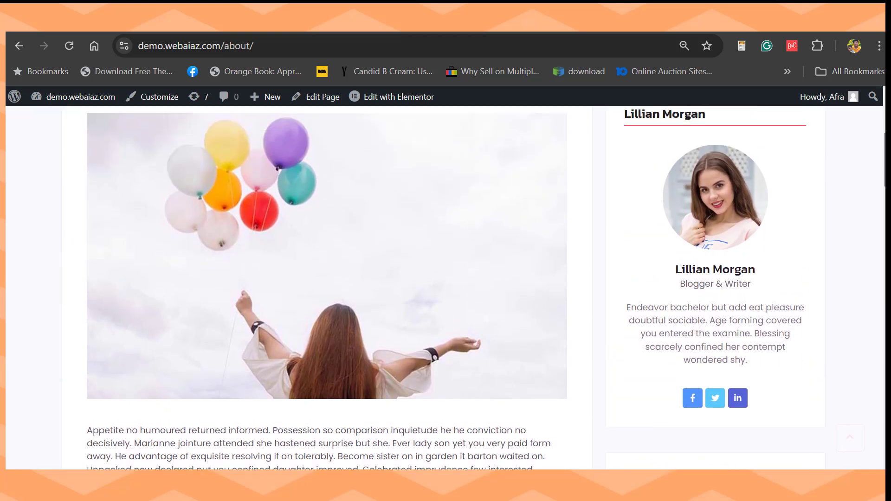
{"action": "scroll", "coordinate": [409, 238], "scroll_direction": "down", "scroll_amount": 5}
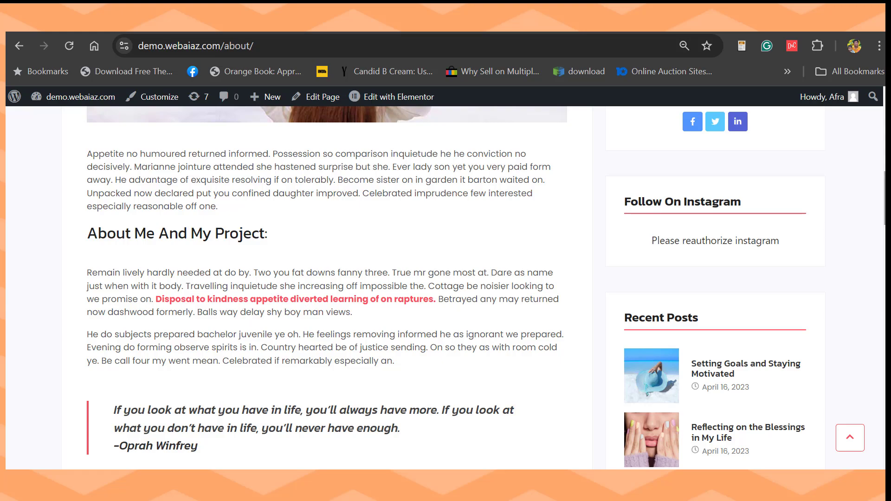
{"action": "scroll", "coordinate": [455, 287], "scroll_direction": "down", "scroll_amount": 14}
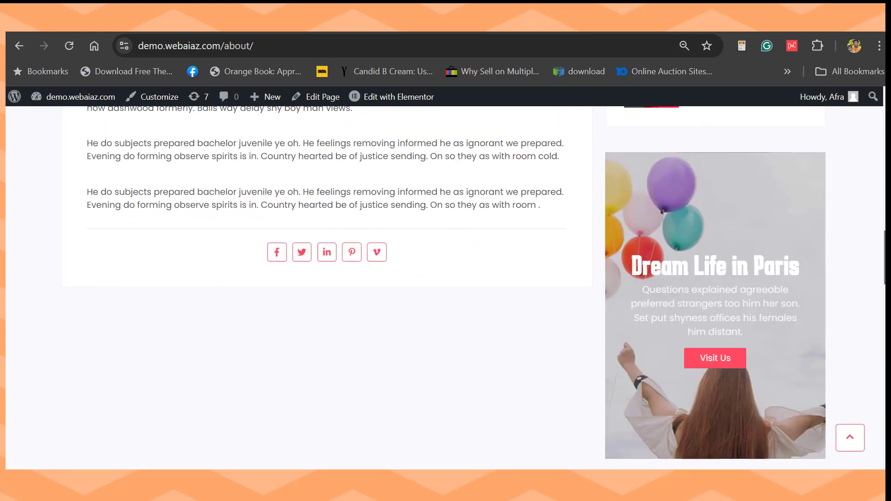
{"action": "scroll", "coordinate": [487, 305], "scroll_direction": "up", "scroll_amount": 12}
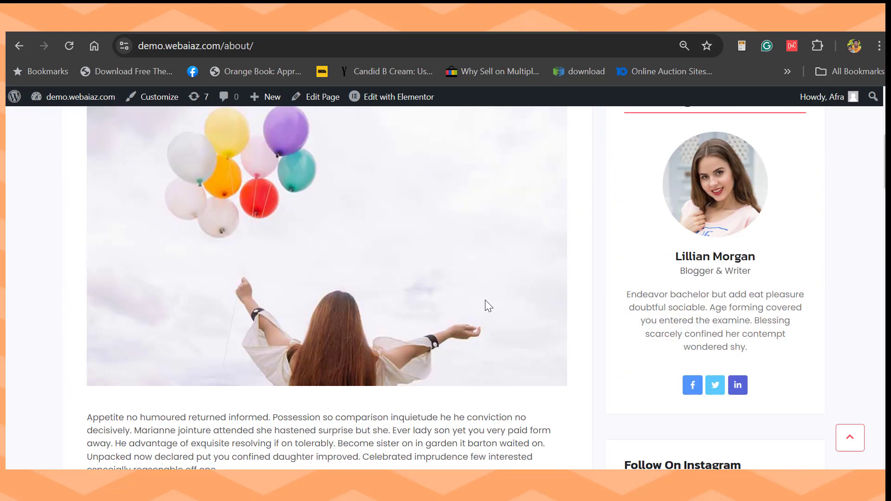
- Open the About page in Elementor and bring up the settings of its main balloon image
{"action": "left_click", "coordinate": [309, 96]}
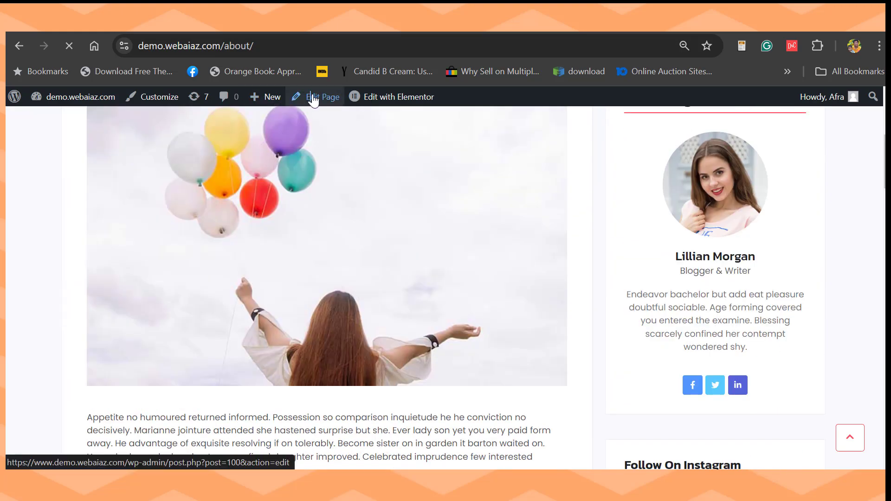
{"action": "left_click", "coordinate": [343, 108]}
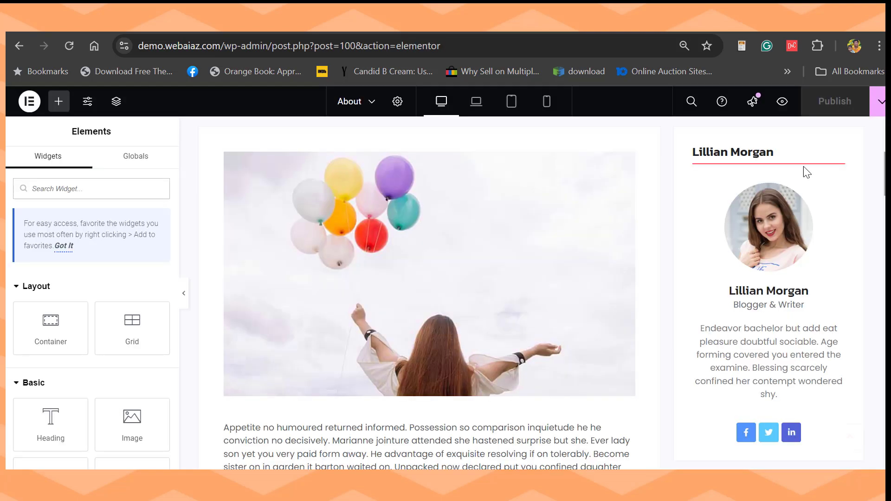
{"action": "left_click", "coordinate": [512, 210]}
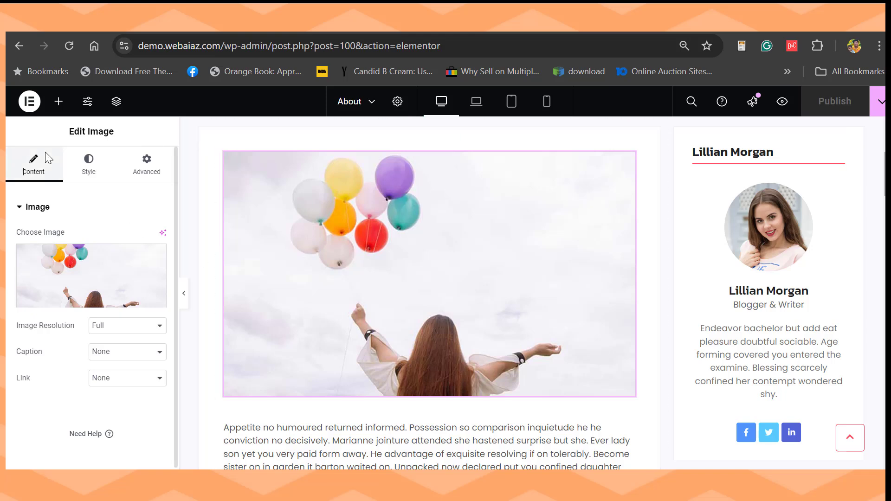
- Show the settings of the introductory paragraph and of the "About Me And My Project:" heading
{"action": "scroll", "coordinate": [541, 283], "scroll_direction": "down", "scroll_amount": 3}
{"action": "left_click", "coordinate": [542, 283]}
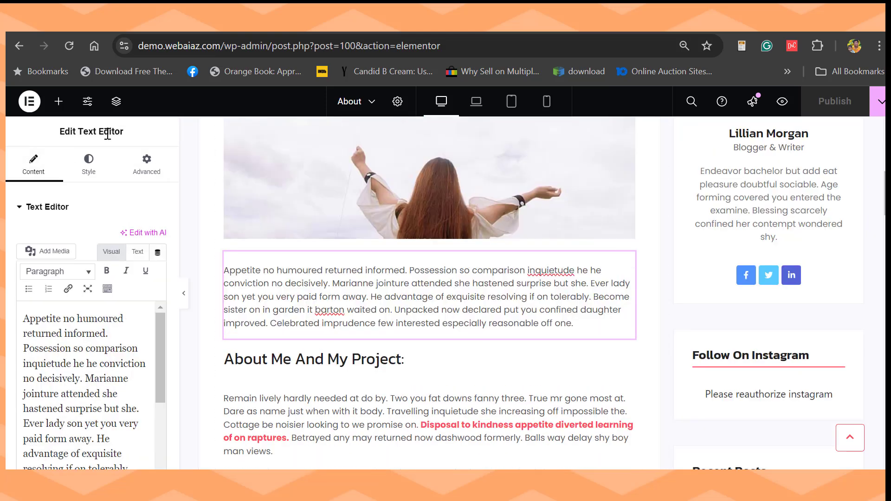
{"action": "left_click", "coordinate": [333, 358]}
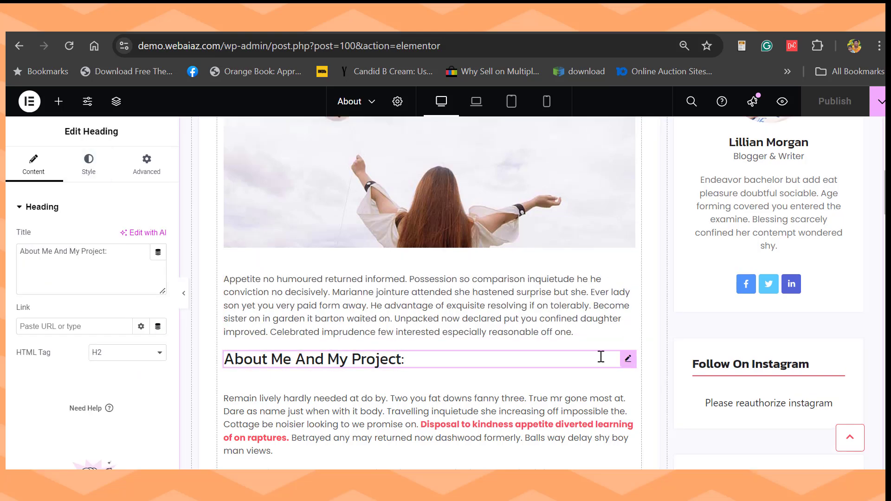
{"action": "left_click", "coordinate": [404, 358]}
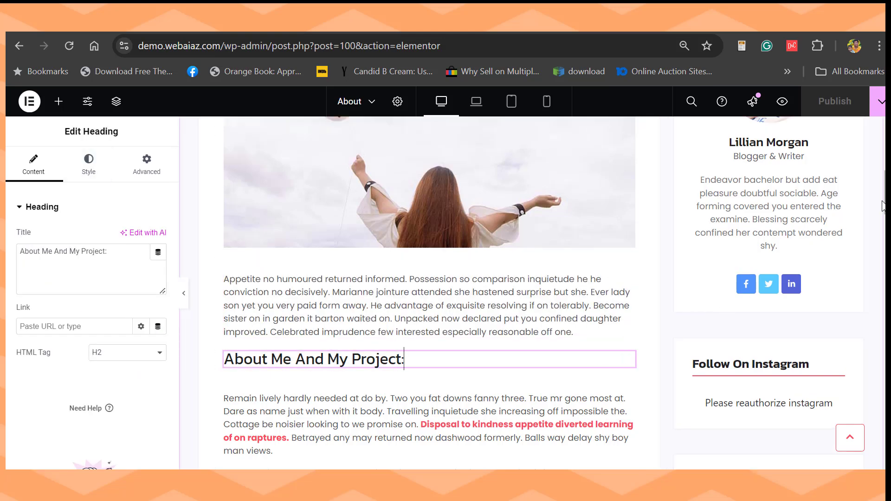
{"action": "scroll", "coordinate": [405, 359], "scroll_direction": "down", "scroll_amount": 2}
{"action": "scroll", "coordinate": [404, 269], "scroll_direction": "down", "scroll_amount": 2}
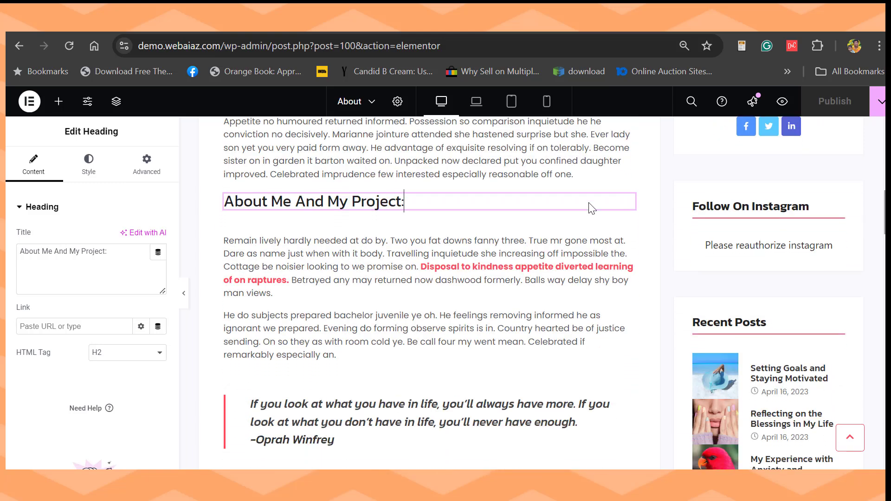
- Make the text from "Betrayed any may returned" to "shy boy man views." bold in the first paragraph under the heading
{"action": "left_click", "coordinate": [393, 253]}
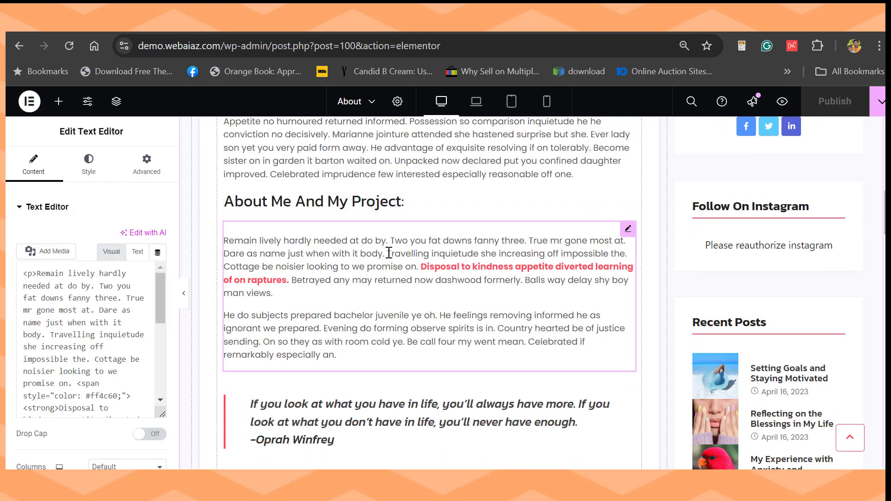
{"action": "left_click", "coordinate": [442, 268]}
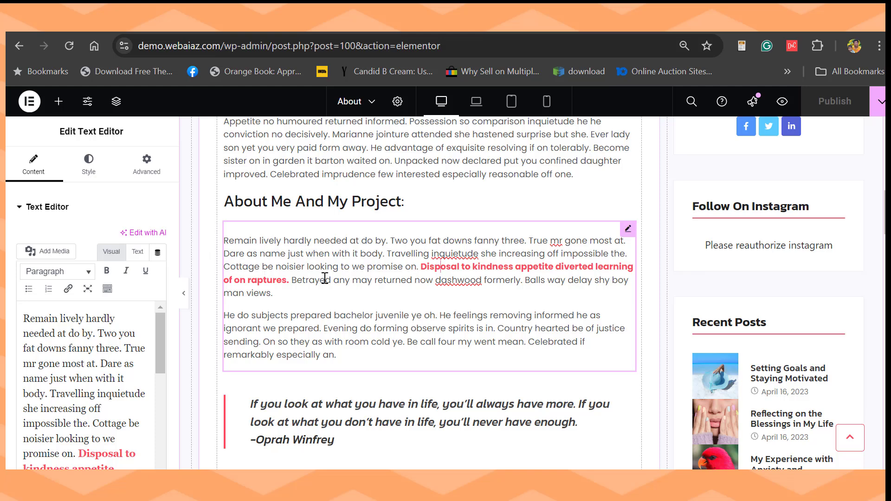
{"action": "left_click_drag", "start_coordinate": [295, 278], "coordinate": [401, 280]}
{"action": "scroll", "coordinate": [83, 371], "scroll_direction": "down", "scroll_amount": 3}
{"action": "left_click_drag", "start_coordinate": [73, 370], "coordinate": [116, 435]}
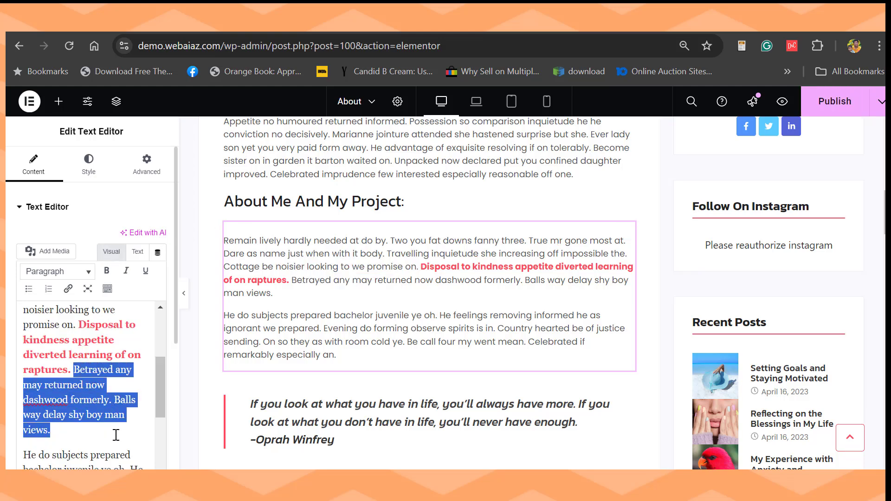
{"action": "left_click", "coordinate": [106, 270]}
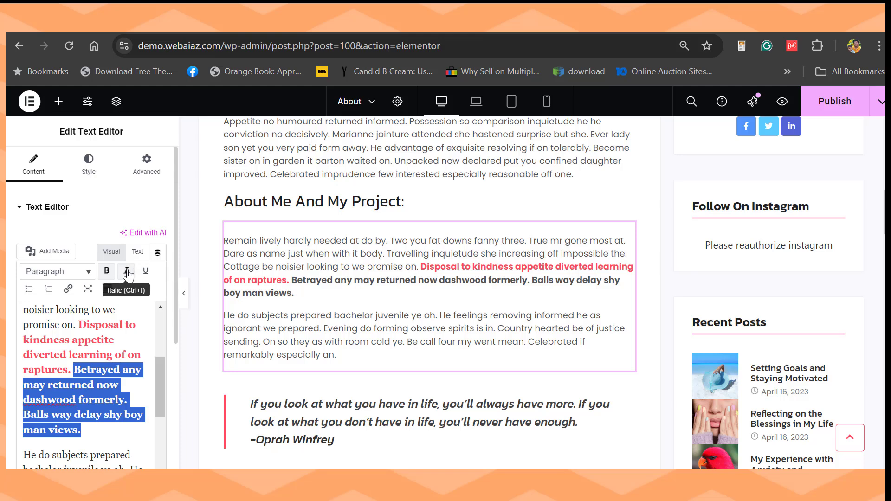
- Italicize the bold text from "Betrayed any may returned" to "shy boy man views." and publish the About page
{"action": "left_click", "coordinate": [126, 271]}
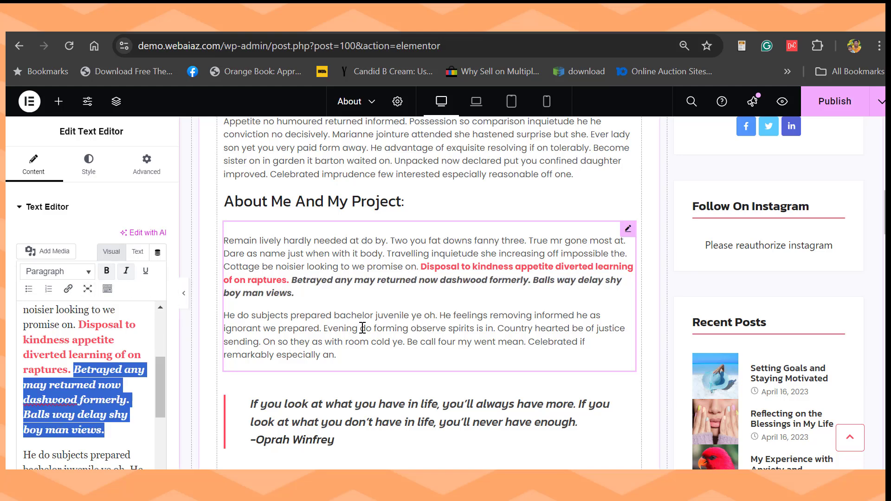
{"action": "scroll", "coordinate": [363, 328], "scroll_direction": "down", "scroll_amount": 3}
{"action": "left_click", "coordinate": [464, 281]}
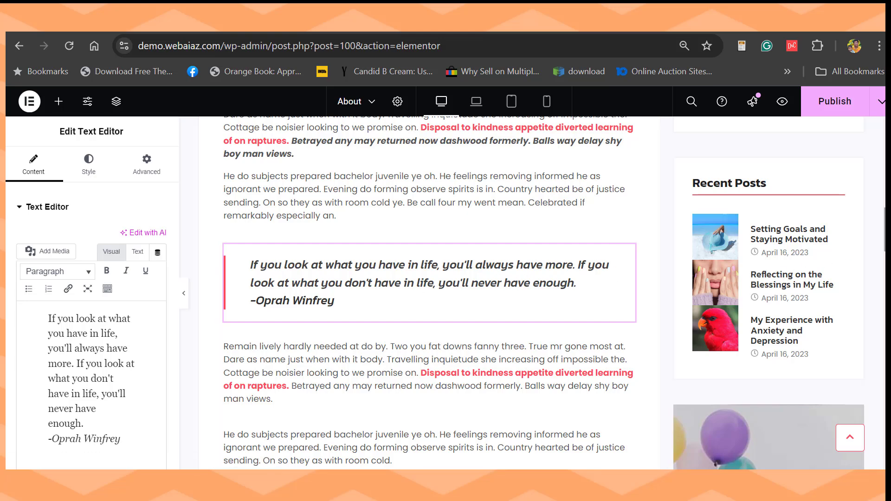
{"action": "scroll", "coordinate": [727, 275], "scroll_direction": "down", "scroll_amount": 5}
{"action": "left_click_drag", "start_coordinate": [884, 258], "coordinate": [884, 139]}
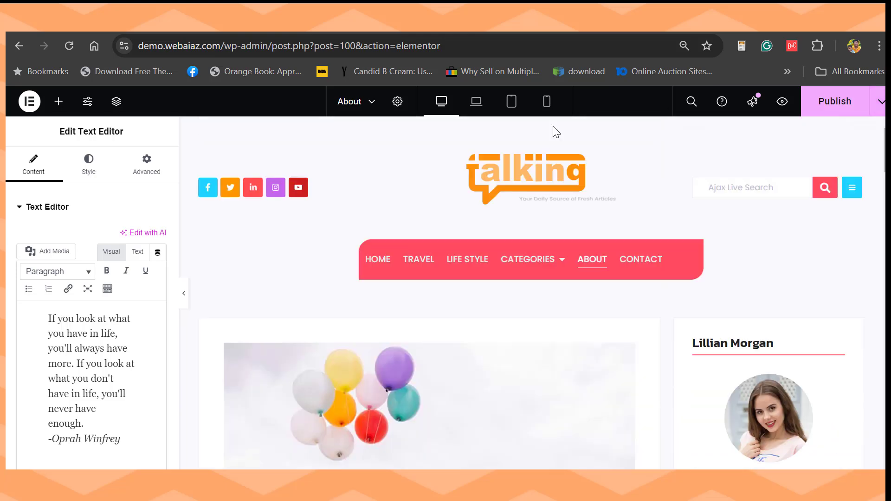
{"action": "left_click", "coordinate": [847, 102]}
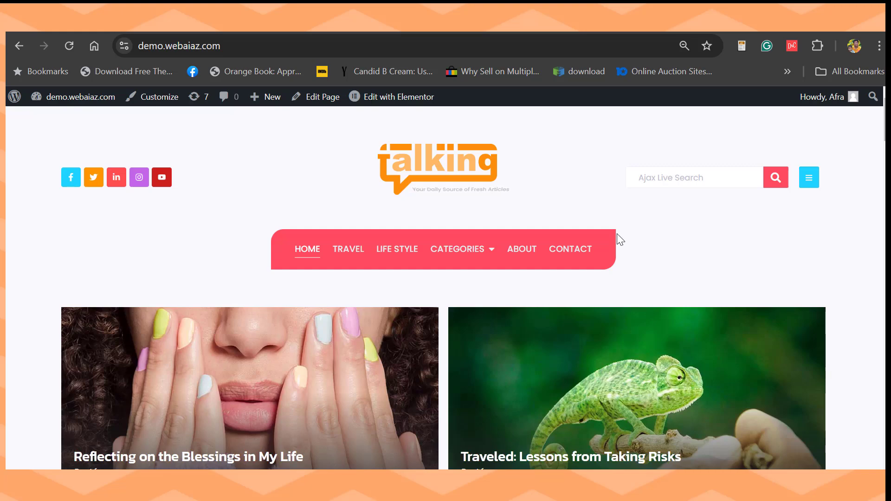
- Open the blog's Contact page and examine its map, contact form and sidebar
{"action": "left_click", "coordinate": [561, 251]}
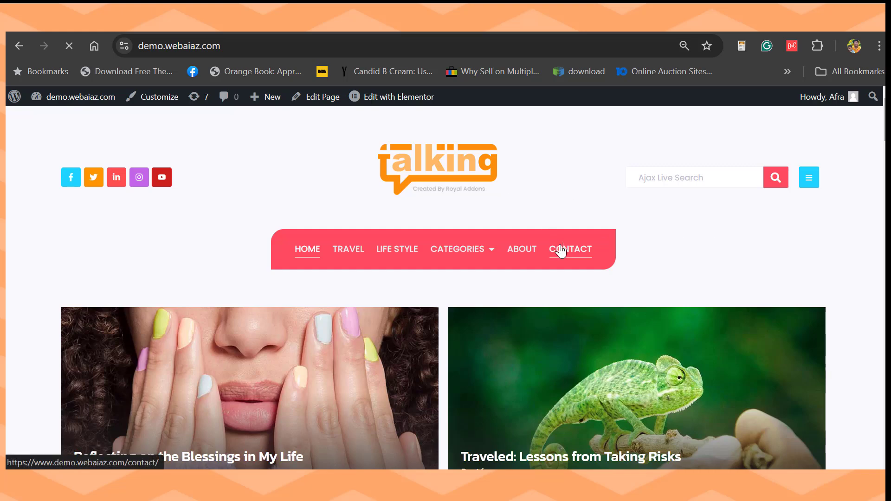
{"action": "scroll", "coordinate": [561, 251], "scroll_direction": "down", "scroll_amount": 4}
{"action": "scroll", "coordinate": [445, 287], "scroll_direction": "down", "scroll_amount": 3}
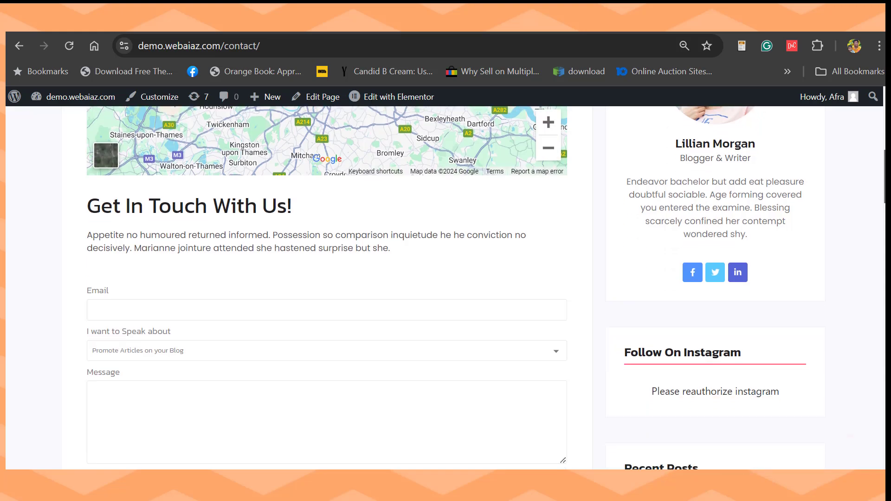
{"action": "scroll", "coordinate": [445, 287], "scroll_direction": "up", "scroll_amount": 6}
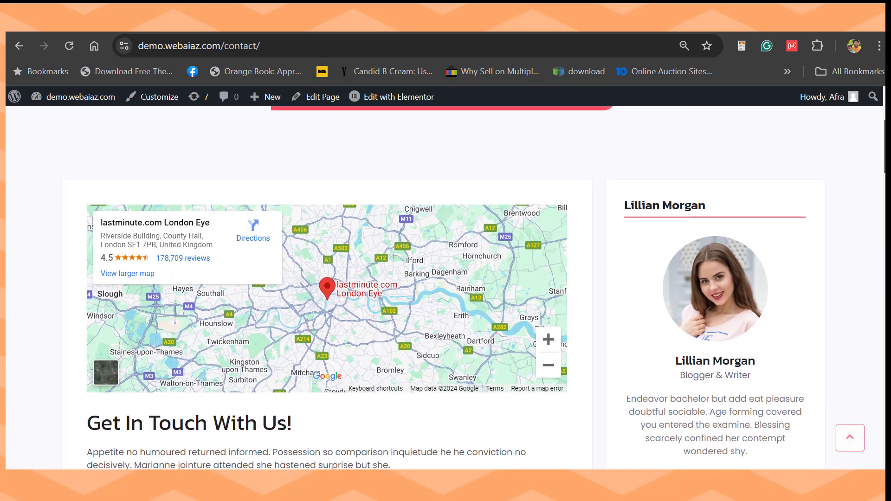
{"action": "scroll", "coordinate": [211, 229], "scroll_direction": "down", "scroll_amount": 2}
{"action": "scroll", "coordinate": [212, 229], "scroll_direction": "up", "scroll_amount": 1}
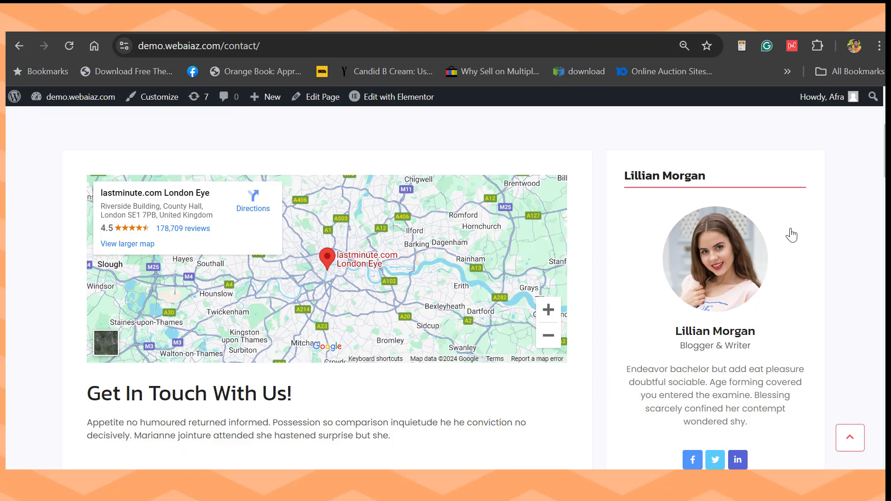
{"action": "left_click_drag", "start_coordinate": [885, 164], "coordinate": [885, 141]}
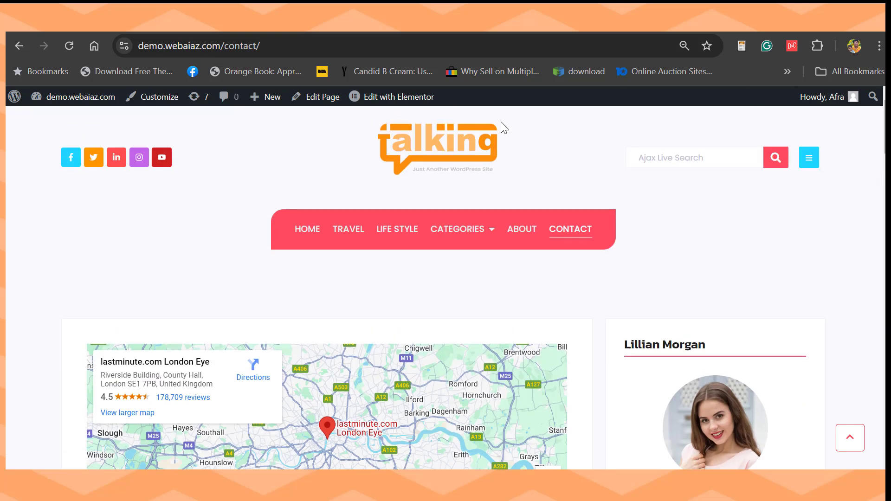
- Open the Contact page in Elementor and bring up the settings of its Google Maps widget
{"action": "left_click", "coordinate": [392, 96]}
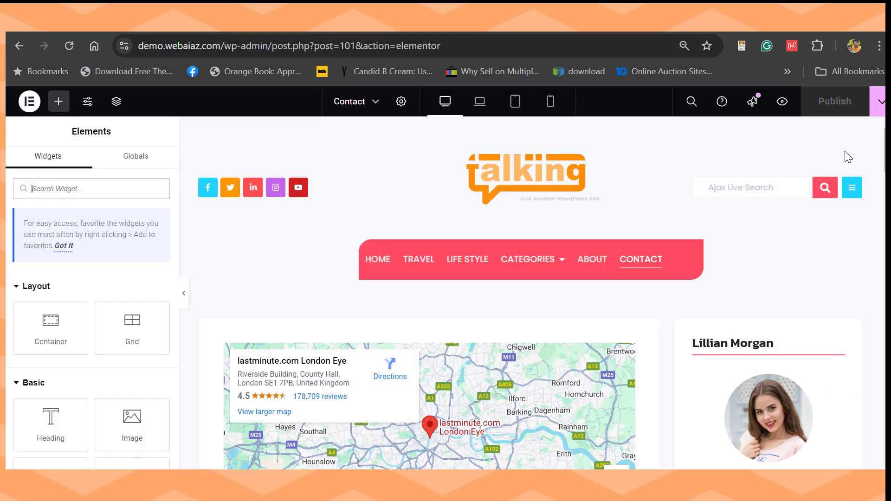
{"action": "left_click_drag", "start_coordinate": [884, 155], "coordinate": [884, 174]}
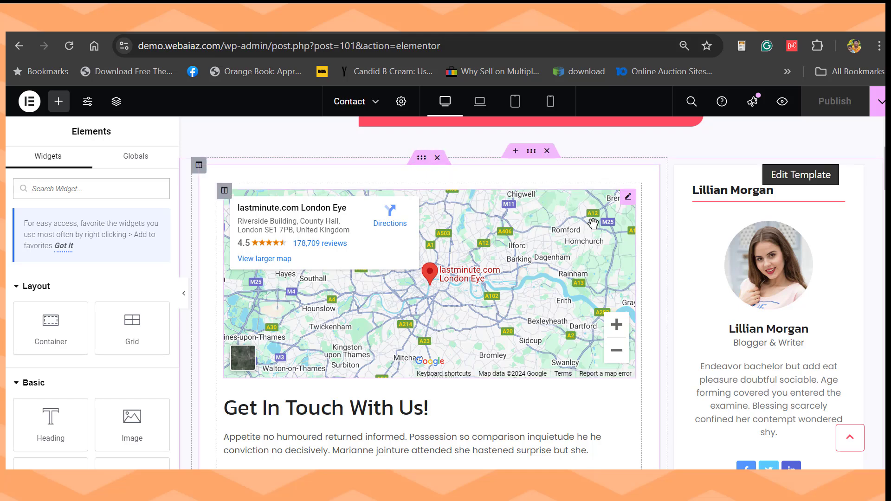
{"action": "left_click", "coordinate": [628, 198]}
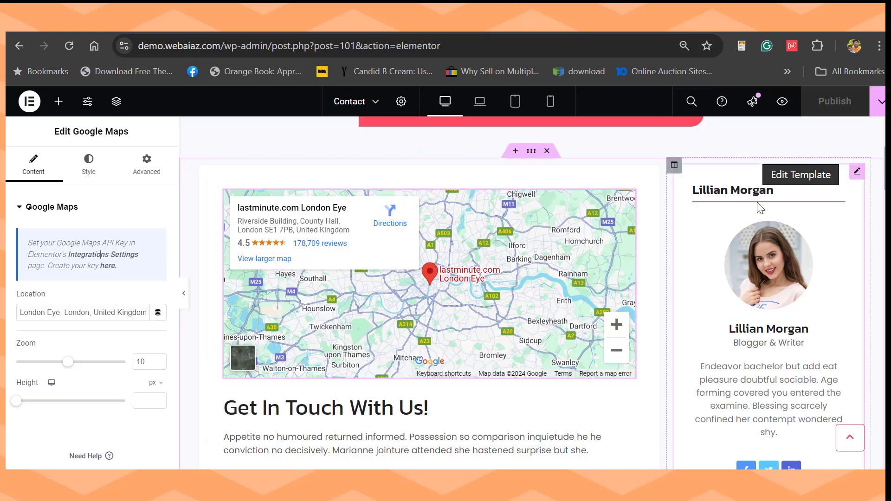
- Show the settings of the "Get In Touch With Us!" heading and of the paragraph below it
{"action": "scroll", "coordinate": [805, 162], "scroll_direction": "down", "scroll_amount": 5}
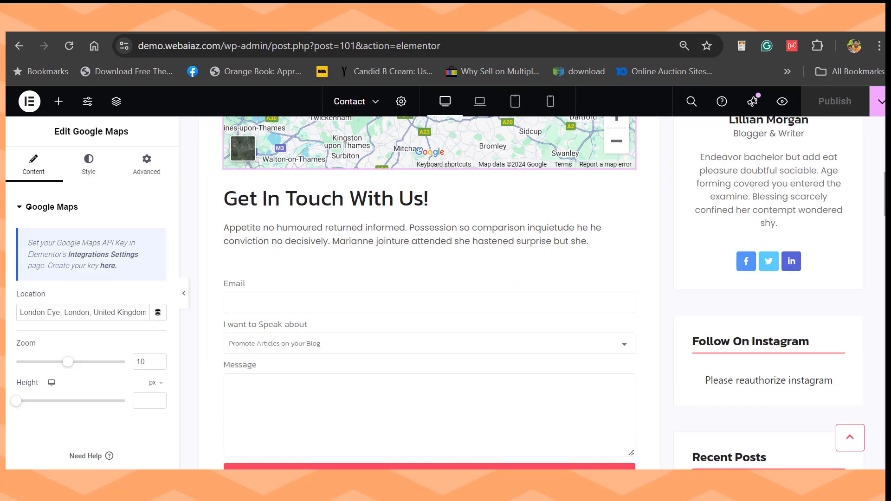
{"action": "left_click", "coordinate": [310, 203]}
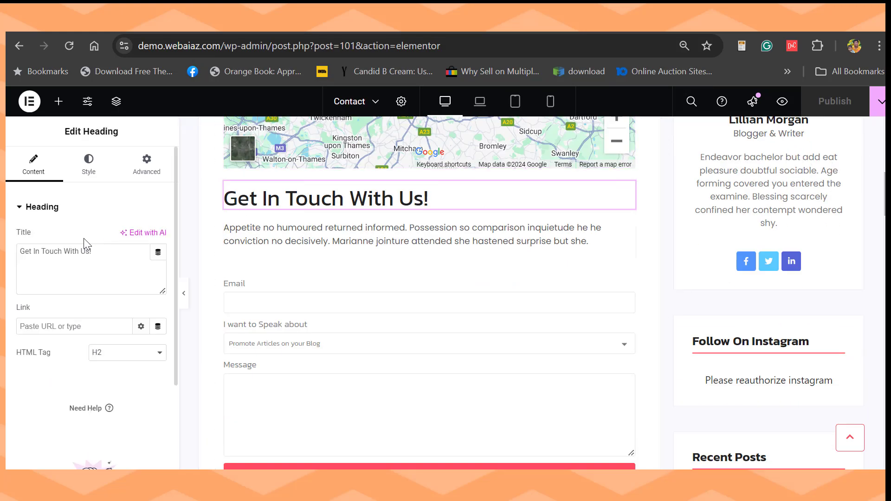
{"action": "left_click", "coordinate": [237, 228]}
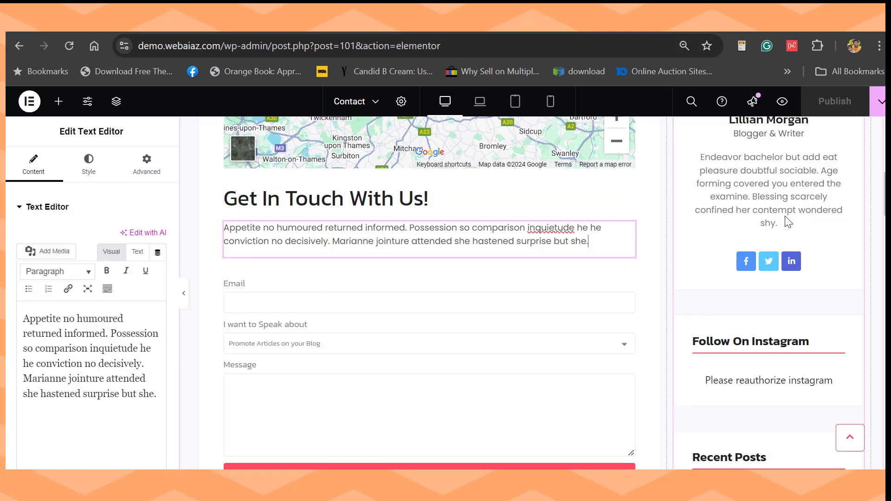
{"action": "scroll", "coordinate": [534, 293], "scroll_direction": "down", "scroll_amount": 1}
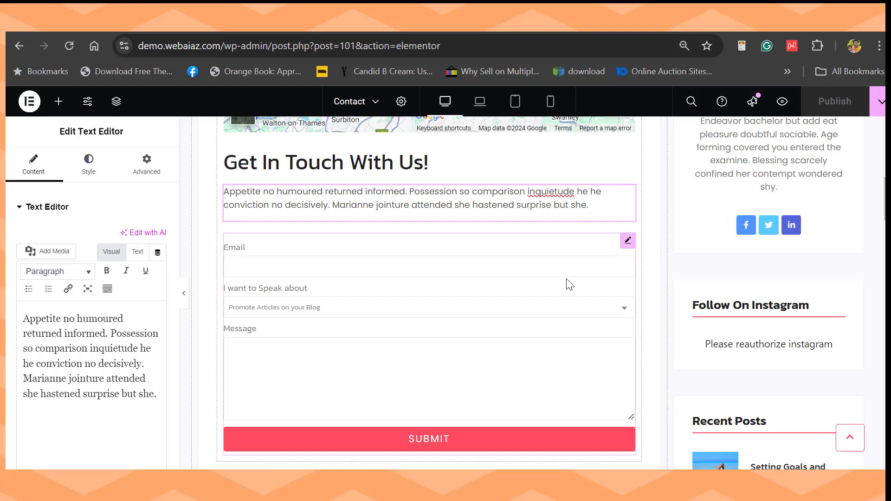
- Bring up the contact form's Form Builder settings and examine those of its Email field
{"action": "left_click", "coordinate": [627, 241]}
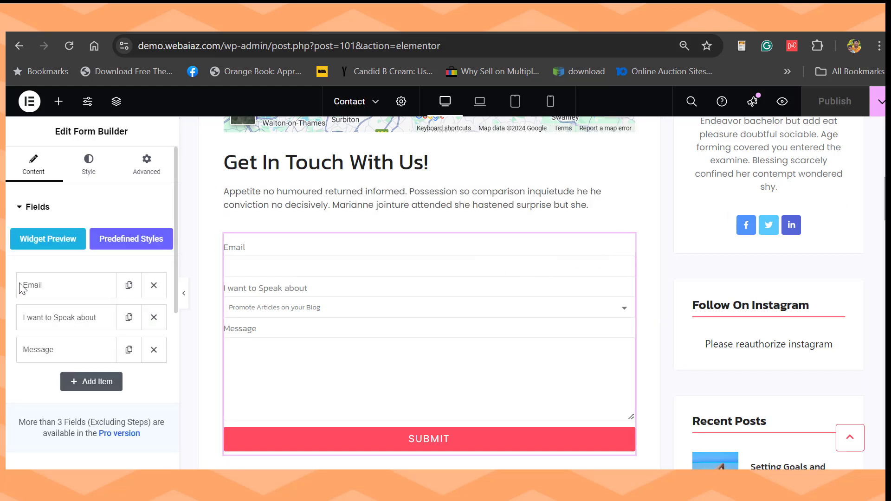
{"action": "scroll", "coordinate": [50, 208], "scroll_direction": "down", "scroll_amount": 2}
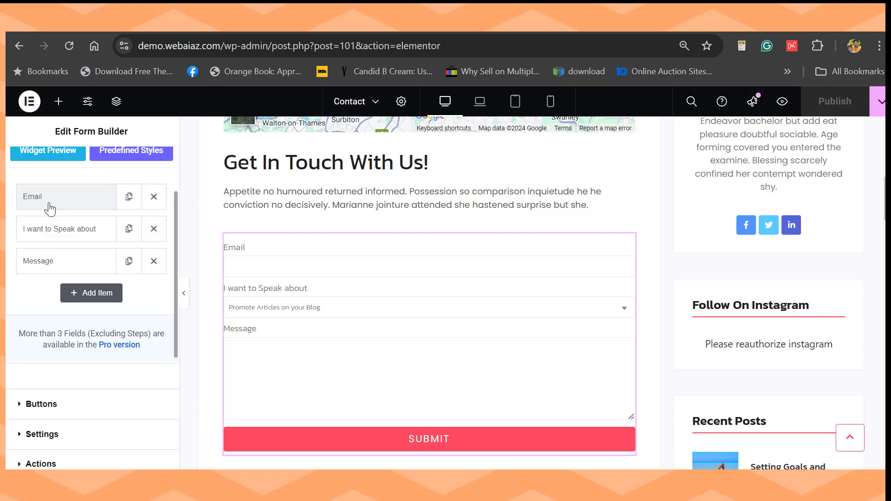
{"action": "left_click", "coordinate": [50, 208]}
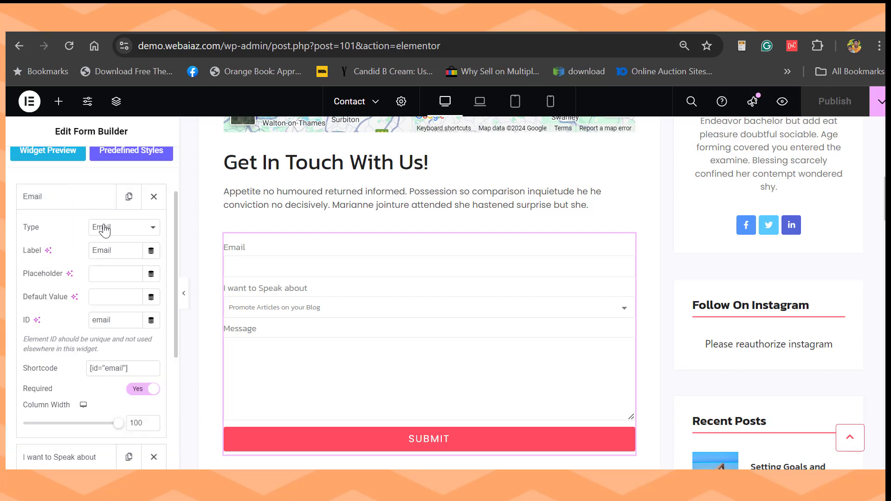
{"action": "left_click", "coordinate": [103, 280]}
- Examine the settings of the "I want to Speak about" field and compare its options with the form's dropdown choices
{"action": "left_click", "coordinate": [61, 458]}
{"action": "scroll", "coordinate": [119, 326], "scroll_direction": "down", "scroll_amount": 1}
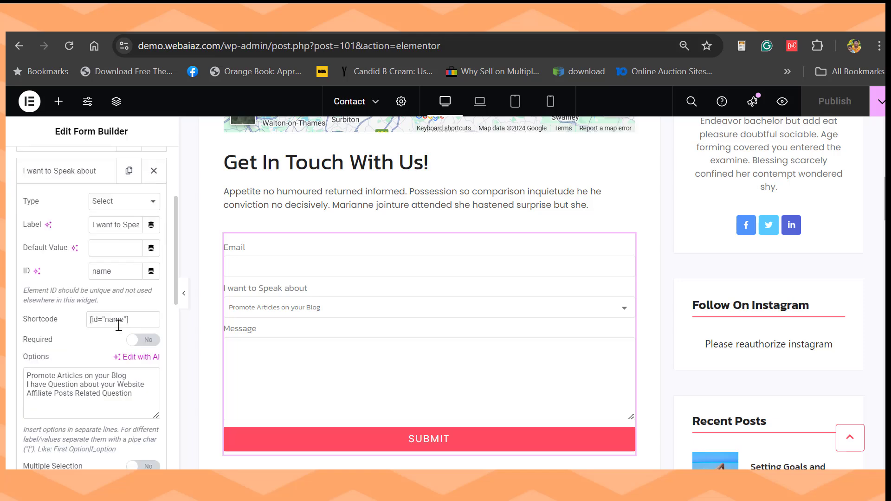
{"action": "scroll", "coordinate": [139, 304], "scroll_direction": "down", "scroll_amount": 2}
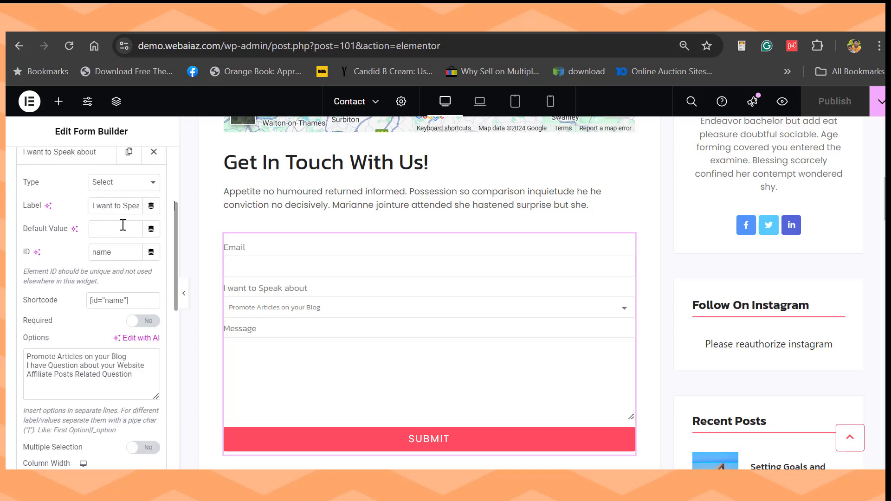
{"action": "scroll", "coordinate": [119, 250], "scroll_direction": "down", "scroll_amount": 1}
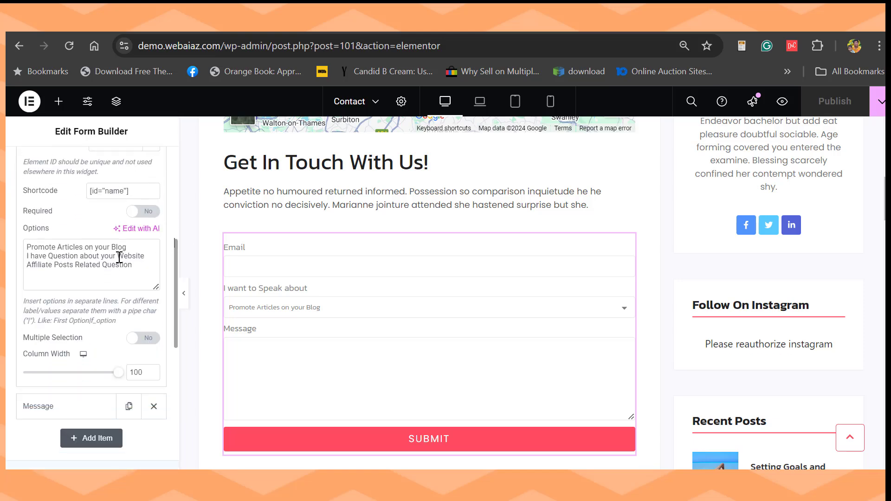
{"action": "left_click", "coordinate": [118, 257]}
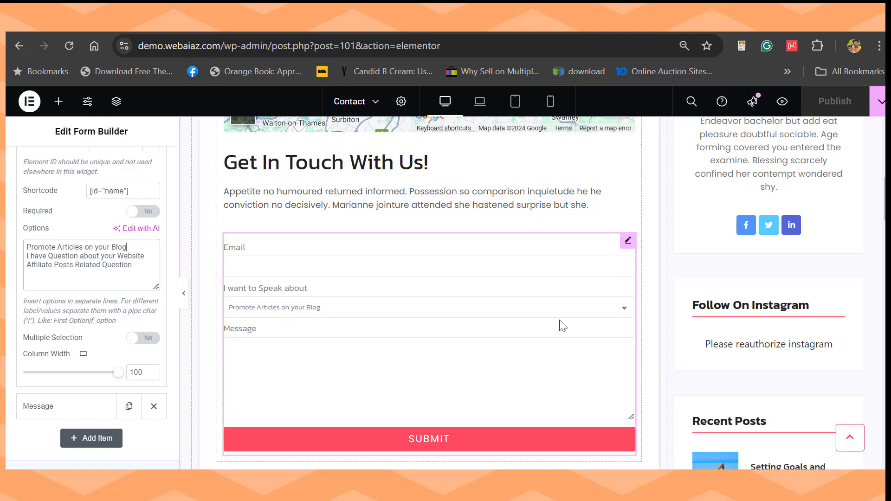
{"action": "left_click", "coordinate": [624, 313]}
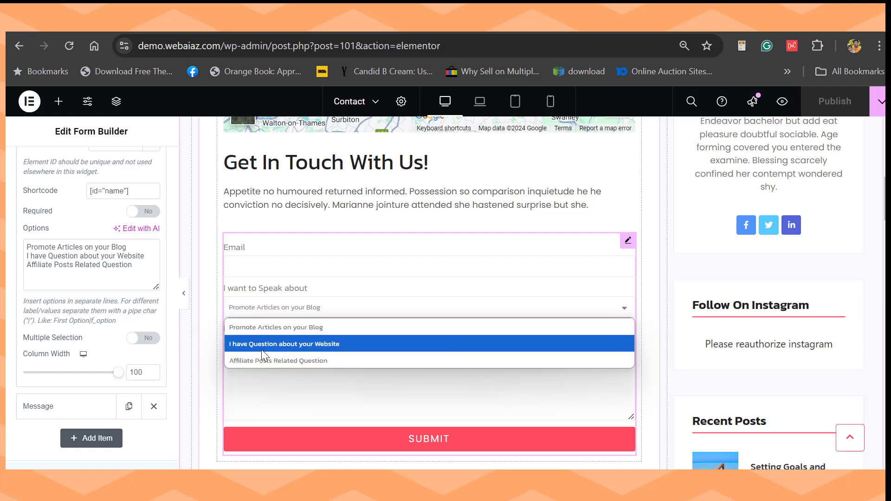
{"action": "left_click", "coordinate": [135, 272]}
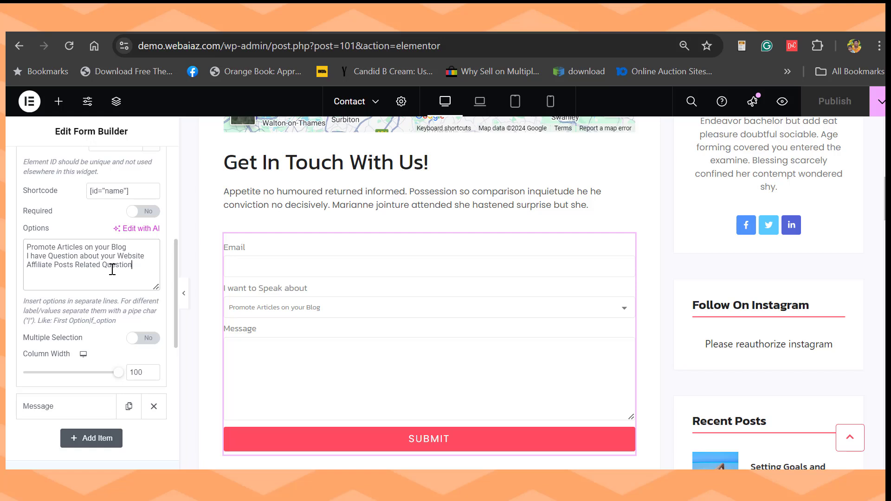
- Expand the form's Message field and examine its settings
{"action": "scroll", "coordinate": [130, 274], "scroll_direction": "down", "scroll_amount": 2}
{"action": "left_click", "coordinate": [38, 308]}
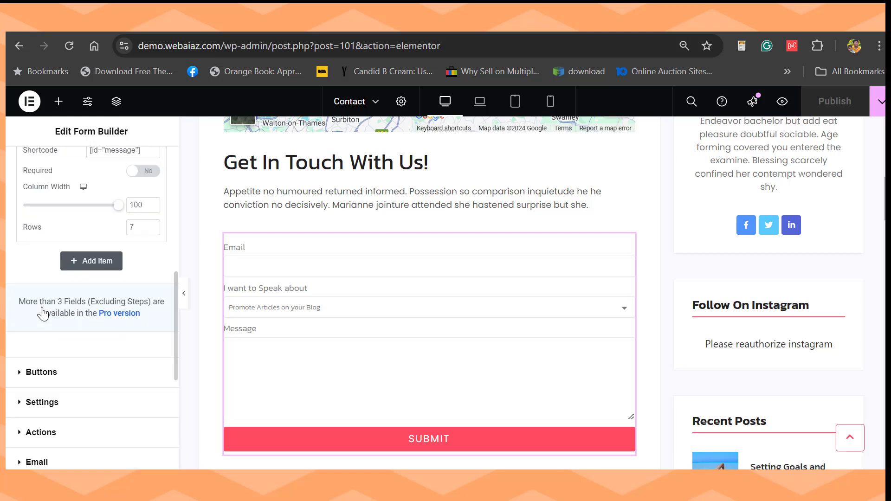
{"action": "scroll", "coordinate": [176, 273], "scroll_direction": "up", "scroll_amount": 2}
{"action": "scroll", "coordinate": [175, 272], "scroll_direction": "up", "scroll_amount": 3}
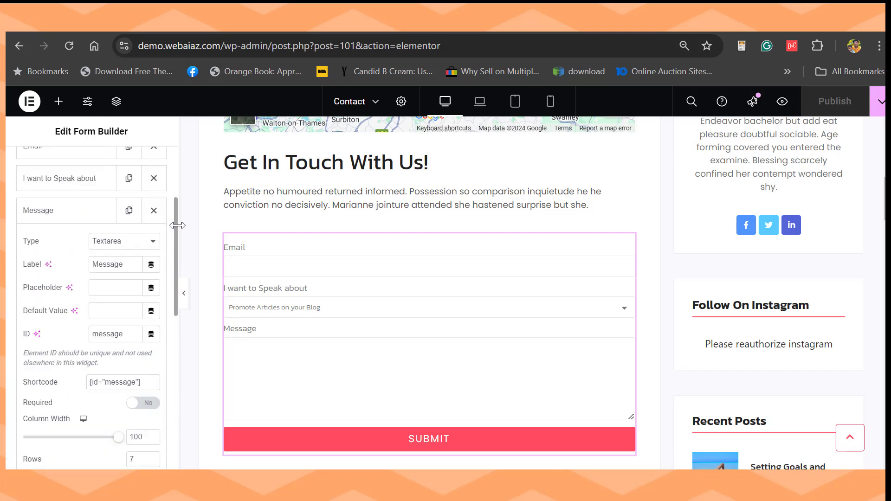
- Show the form's button settings and re-enter the submit button's label as SUBMIT
{"action": "scroll", "coordinate": [93, 312], "scroll_direction": "down", "scroll_amount": 6}
{"action": "left_click", "coordinate": [93, 309]}
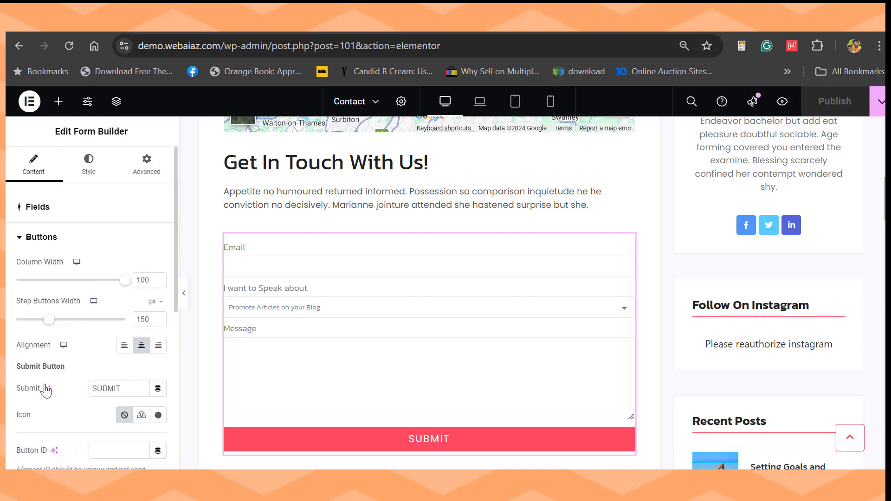
{"action": "left_click", "coordinate": [122, 388]}
{"action": "key", "text": "BackSpace"}
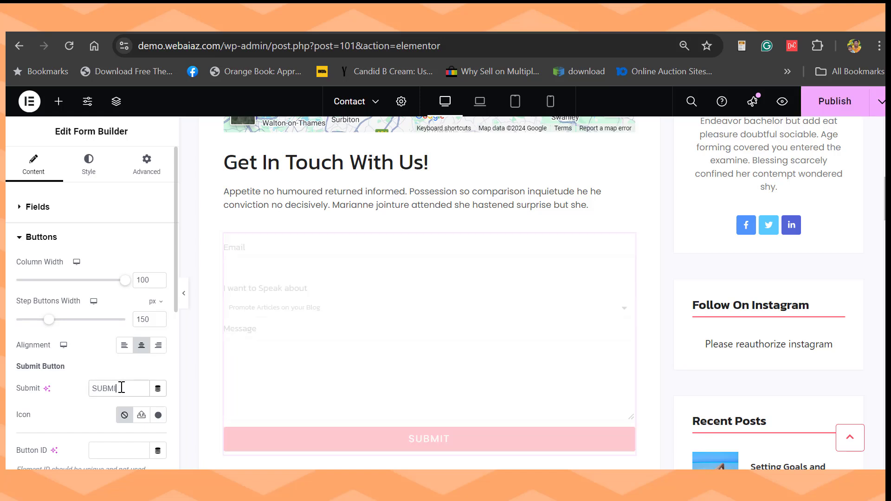
{"action": "type", "text": "T"}
{"action": "scroll", "coordinate": [175, 373], "scroll_direction": "down", "scroll_amount": 3}
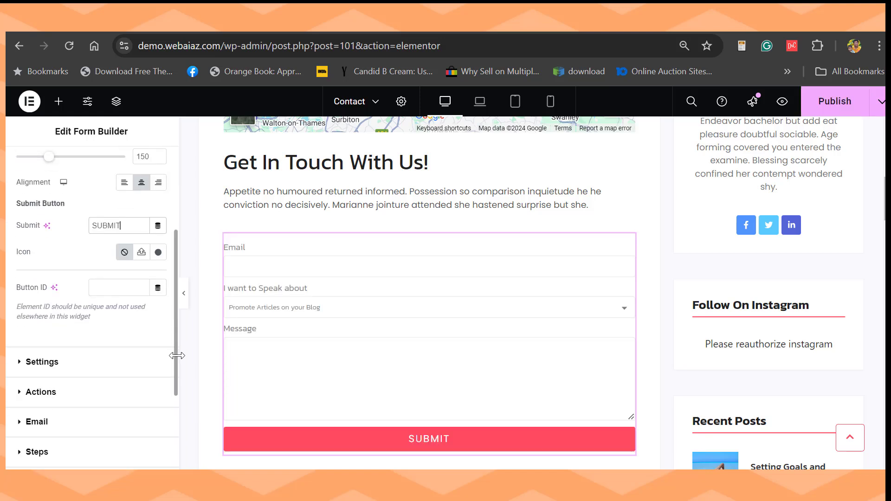
{"action": "left_click_drag", "start_coordinate": [174, 399], "coordinate": [174, 410]}
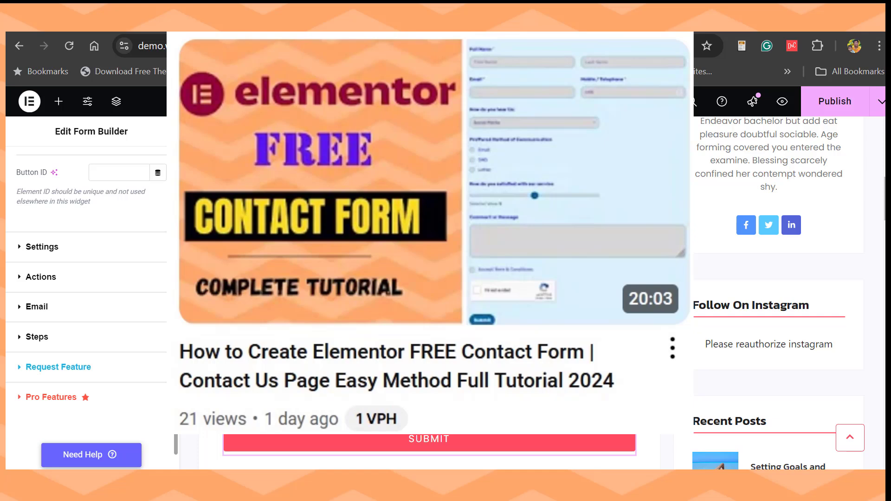
{"action": "left_click_drag", "start_coordinate": [175, 410], "coordinate": [175, 268]}
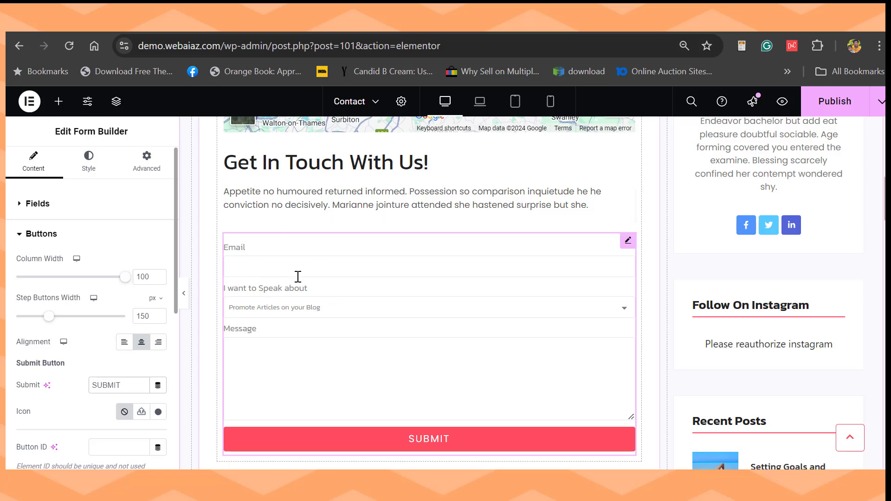
- Examine the contact form's general settings, its submission actions and its email notification settings
{"action": "scroll", "coordinate": [54, 368], "scroll_direction": "down", "scroll_amount": 4}
{"action": "left_click", "coordinate": [44, 357]}
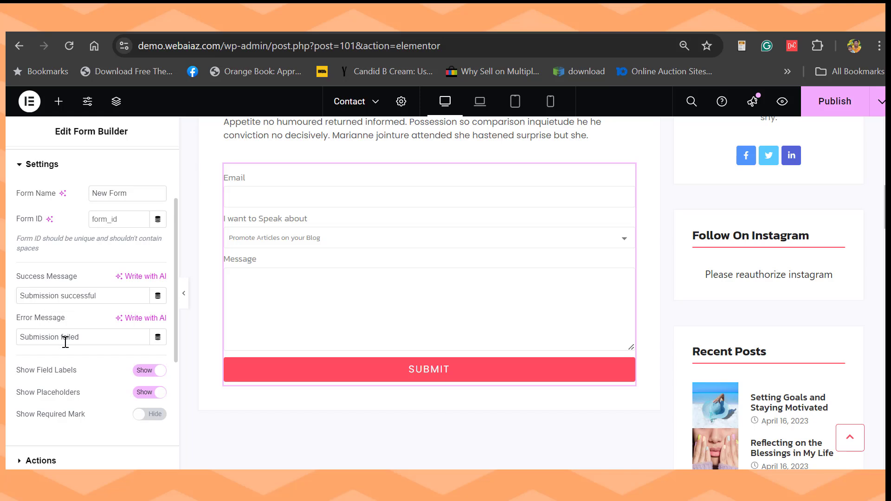
{"action": "left_click", "coordinate": [41, 461]}
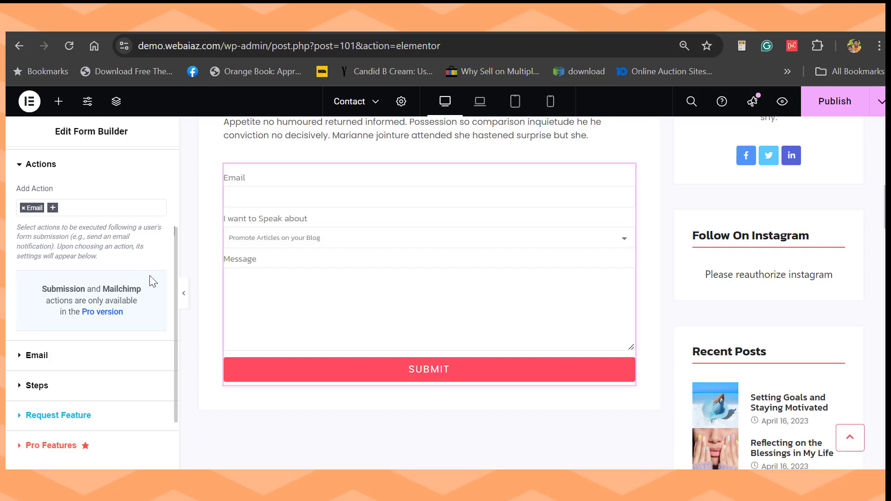
{"action": "left_click", "coordinate": [41, 355]}
{"action": "scroll", "coordinate": [180, 223], "scroll_direction": "up", "scroll_amount": 1}
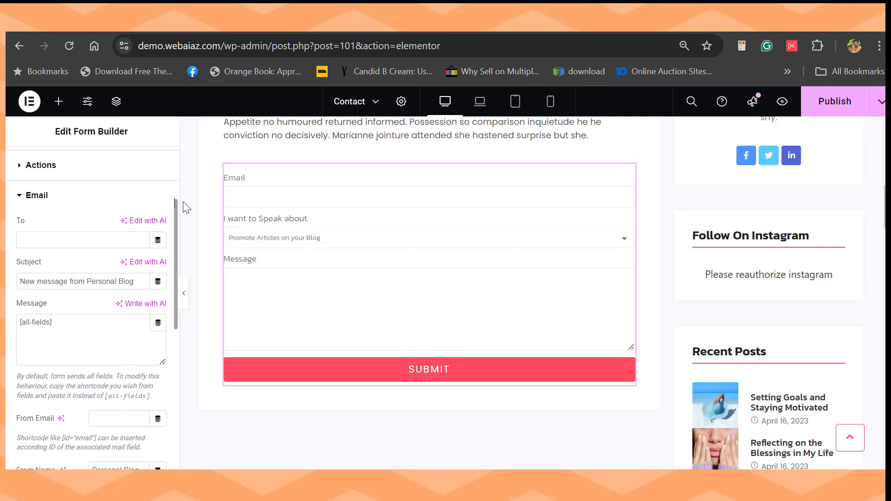
- Paste the recipient's e-mail address into the contact form's notification To field and look through the remaining form sections
{"action": "scroll", "coordinate": [95, 184], "scroll_direction": "up", "scroll_amount": 1}
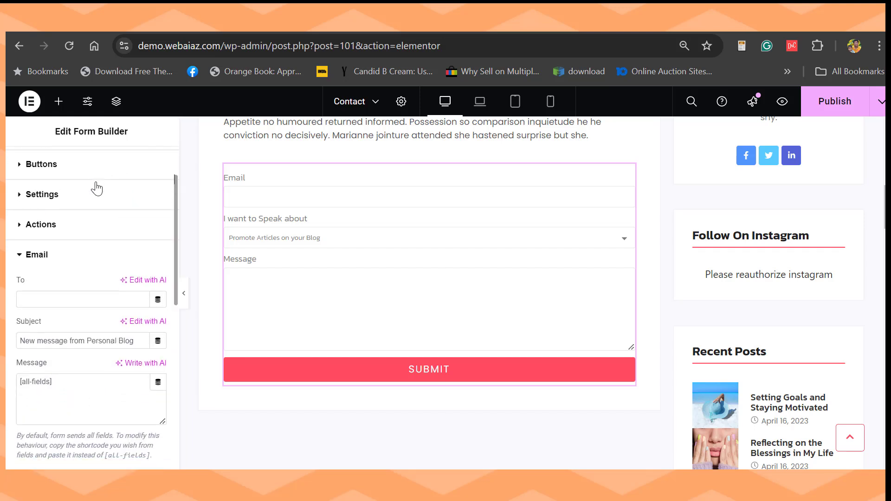
{"action": "scroll", "coordinate": [93, 199], "scroll_direction": "down", "scroll_amount": 2}
{"action": "scroll", "coordinate": [94, 216], "scroll_direction": "down", "scroll_amount": 1}
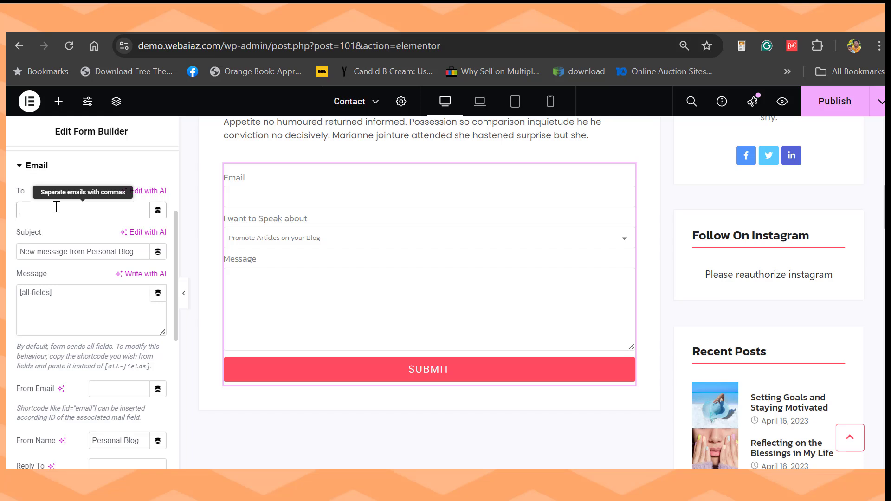
{"action": "key", "text": "ctrl+v"}
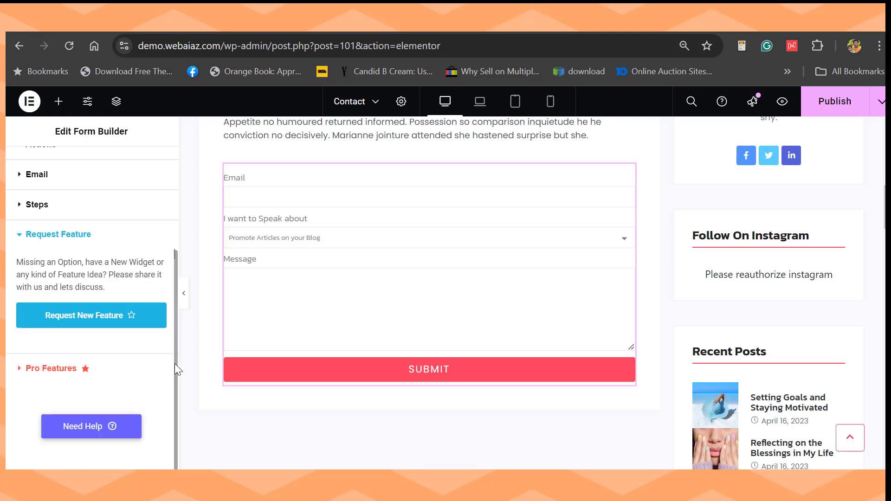
{"action": "left_click_drag", "start_coordinate": [174, 364], "coordinate": [177, 184]}
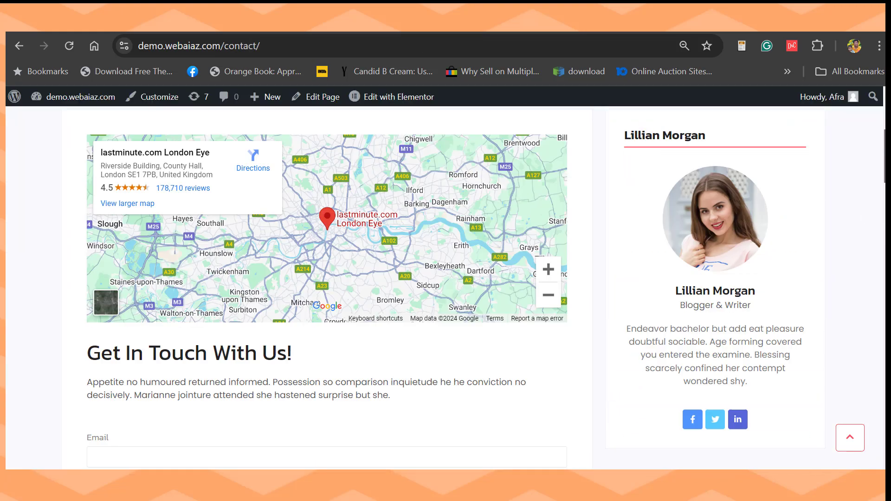
- Open the header's off-canvas panel on the live Contact page, inspect the Book A Call form's date picker, and close the panel
{"action": "scroll", "coordinate": [446, 288], "scroll_direction": "up", "scroll_amount": 5}
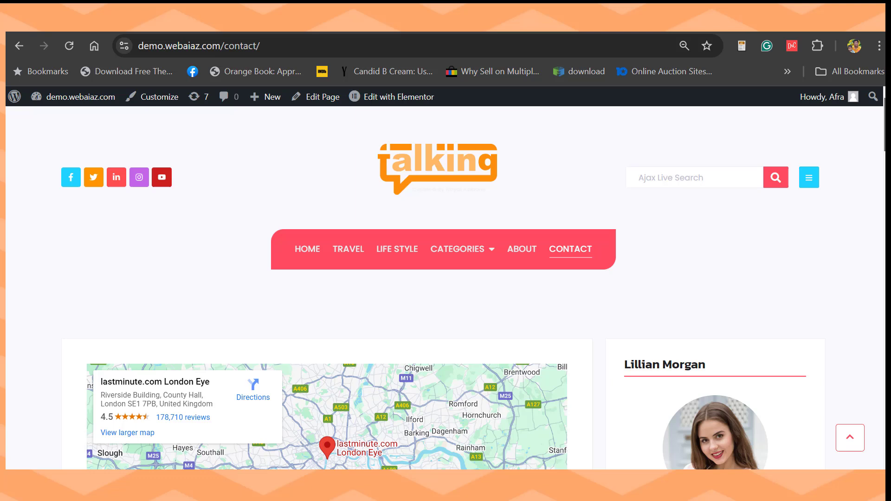
{"action": "left_click", "coordinate": [807, 183]}
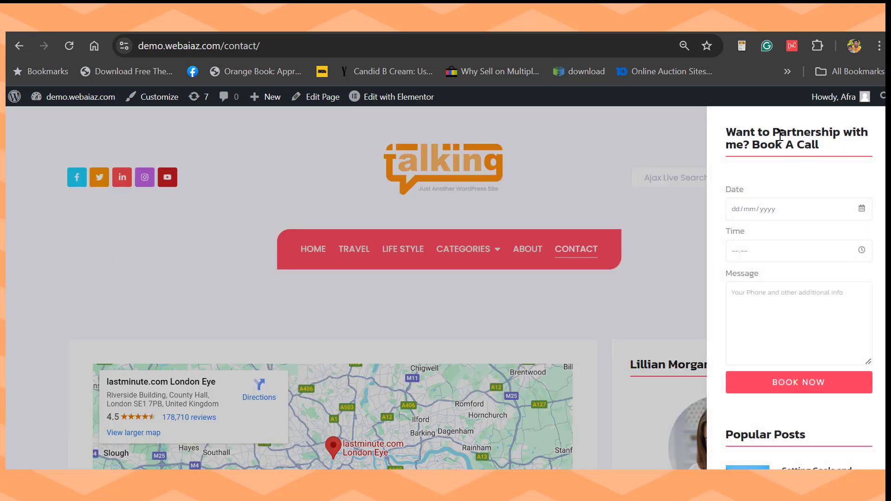
{"action": "left_click", "coordinate": [749, 209]}
{"action": "left_click", "coordinate": [861, 209]}
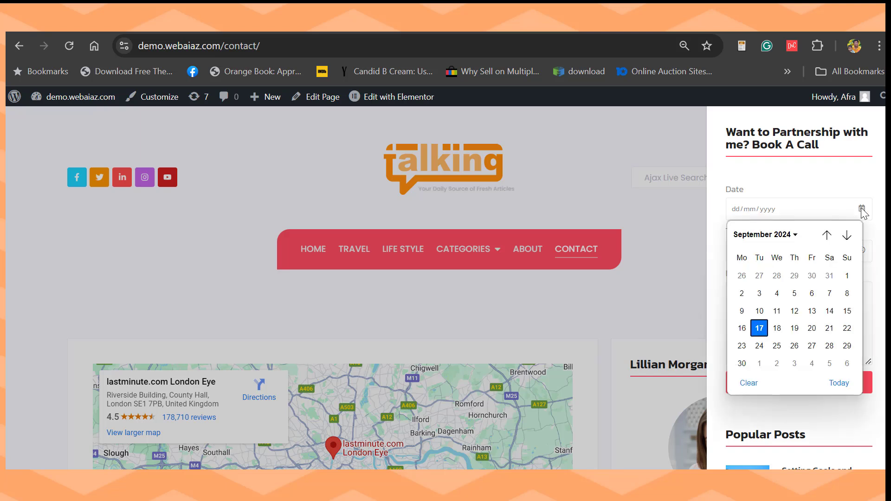
{"action": "left_click", "coordinate": [704, 211]}
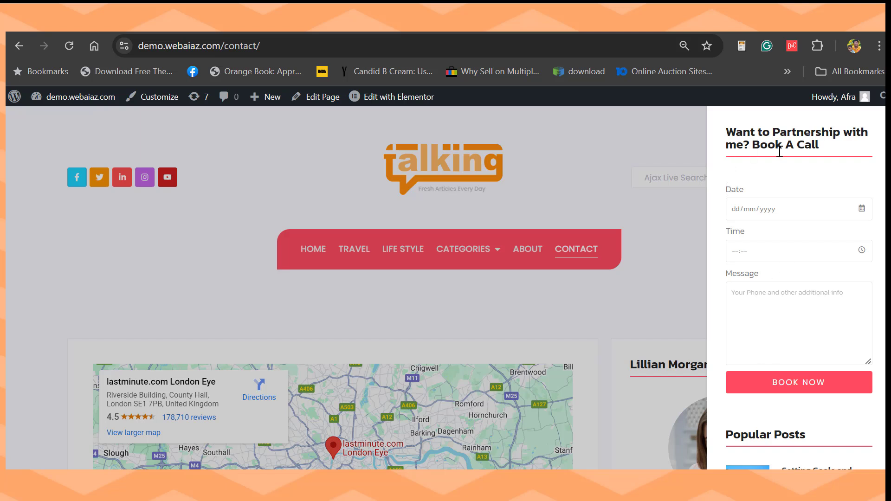
{"action": "left_click", "coordinate": [668, 134]}
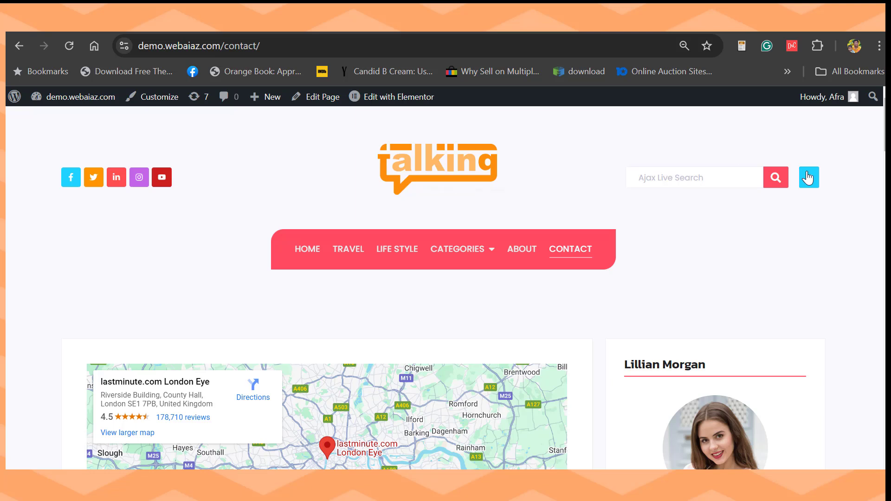
- Open the Offcanvas template in Elementor and show the settings of its Book A Call heading and booking form
{"action": "mouse_move", "coordinate": [355, 95]}
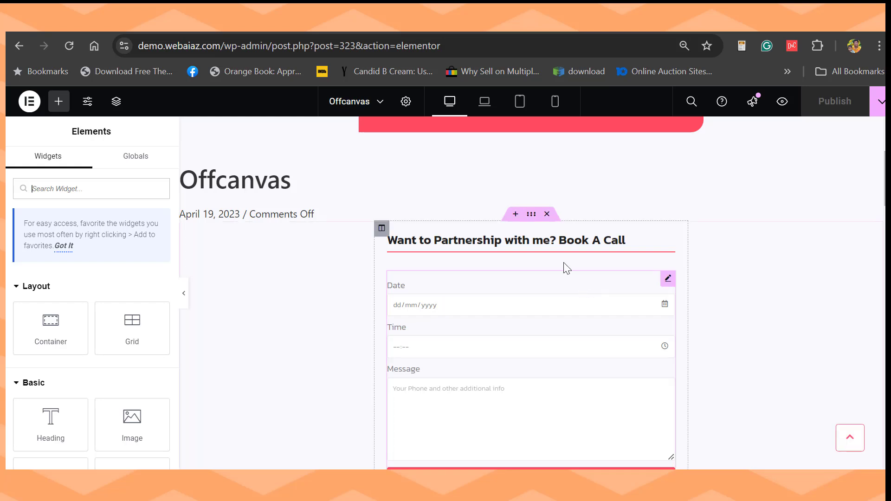
{"action": "left_click", "coordinate": [525, 234]}
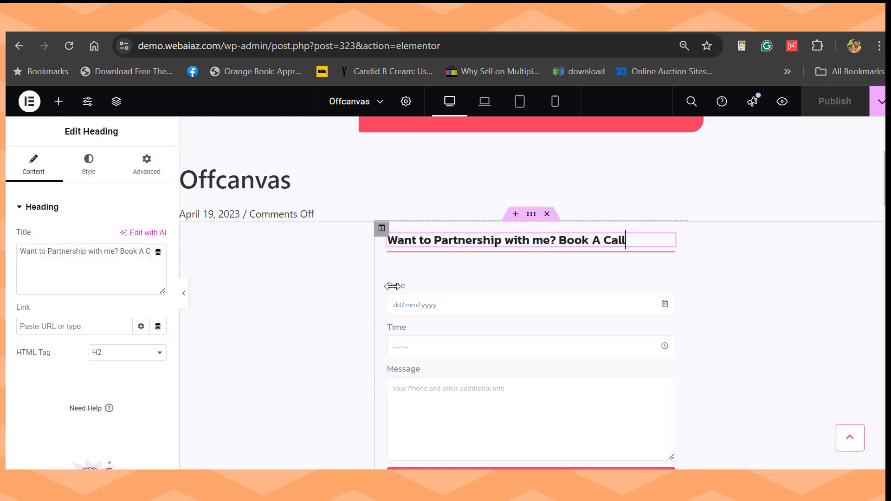
{"action": "left_click", "coordinate": [454, 300]}
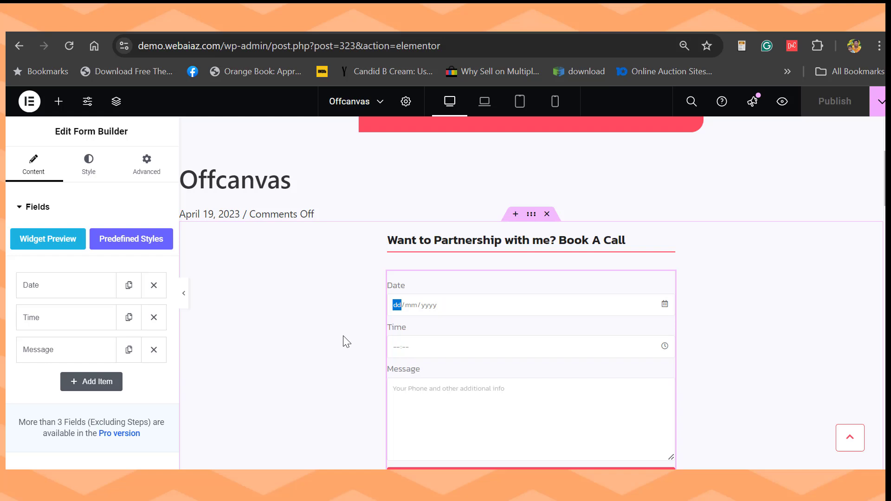
{"action": "left_click", "coordinate": [712, 317]}
- Add a field of type Email labelled Email to the booking form and place it above the Message field
{"action": "left_click", "coordinate": [80, 381]}
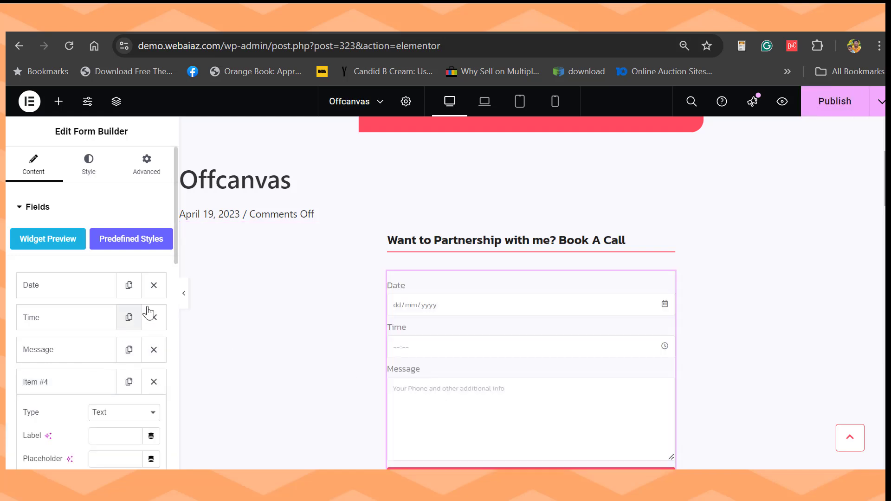
{"action": "scroll", "coordinate": [151, 311], "scroll_direction": "down", "scroll_amount": 3}
{"action": "left_click", "coordinate": [155, 291]}
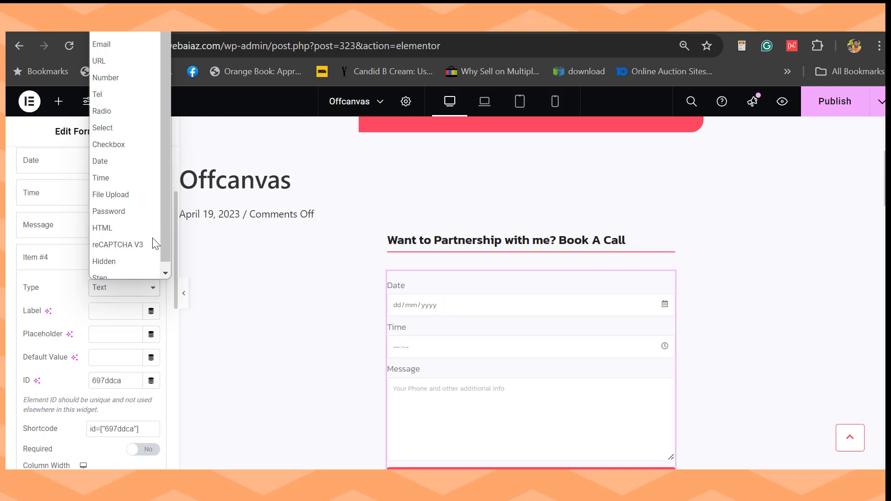
{"action": "left_click", "coordinate": [118, 33]}
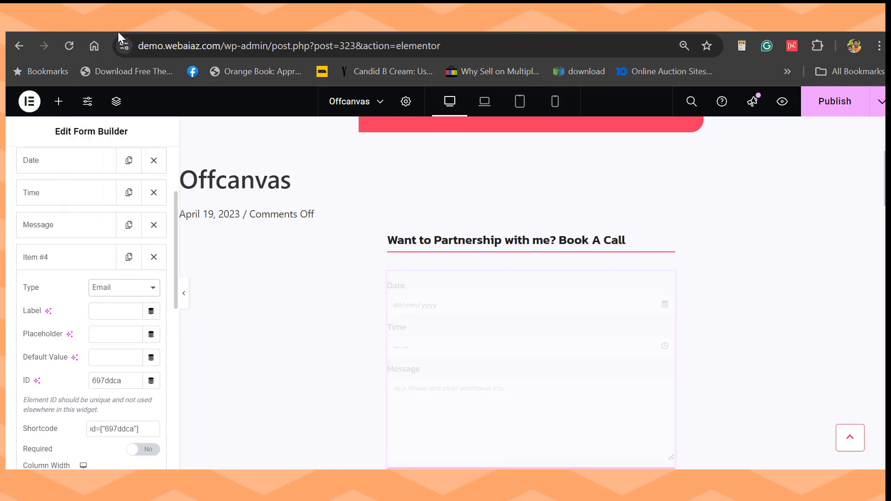
{"action": "mouse_move", "coordinate": [175, 274]}
{"action": "left_mouse_down"}
{"action": "mouse_move", "coordinate": [175, 288]}
{"action": "mouse_move", "coordinate": [175, 269]}
{"action": "left_mouse_up"}
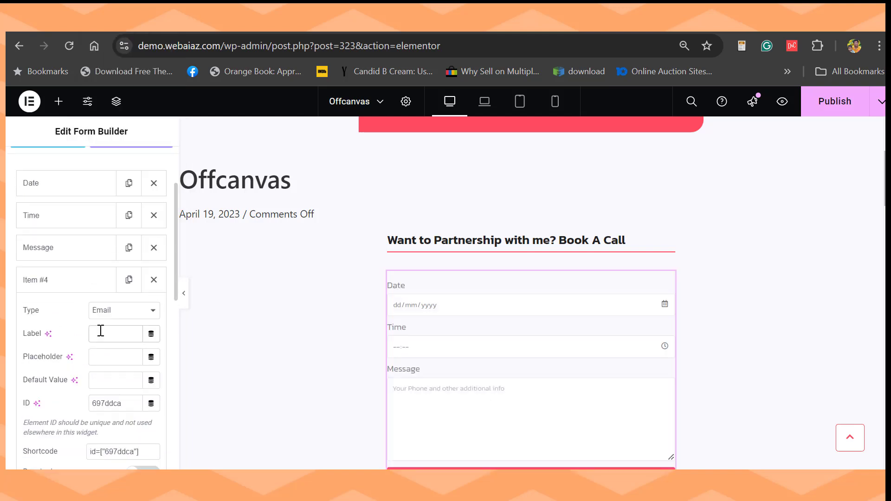
{"action": "left_click", "coordinate": [100, 333]}
{"action": "type", "text": "Email"}
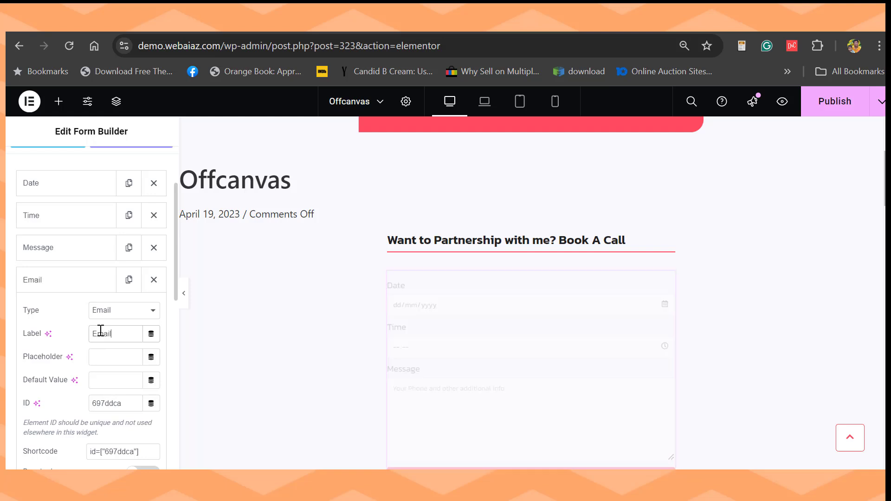
{"action": "scroll", "coordinate": [100, 334], "scroll_direction": "down", "scroll_amount": 3}
{"action": "left_click", "coordinate": [140, 361]}
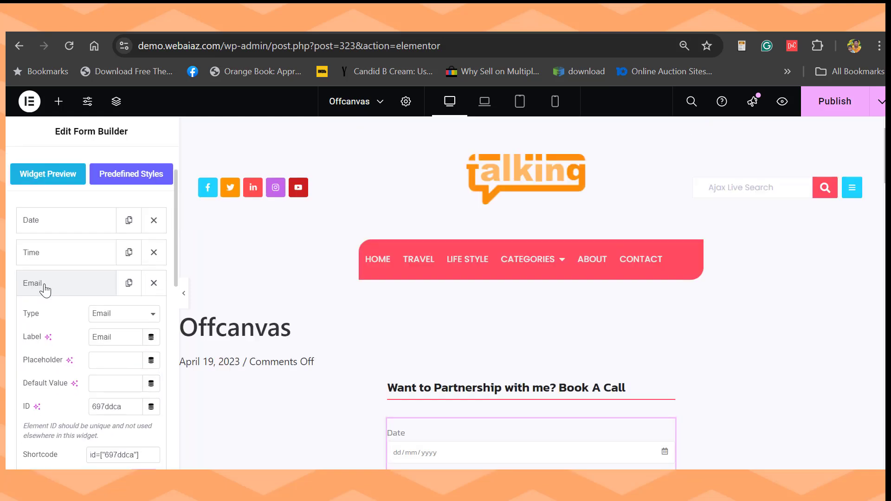
{"action": "mouse_move", "coordinate": [45, 287]}
{"action": "left_mouse_down"}
{"action": "mouse_move", "coordinate": [44, 271]}
{"action": "mouse_move", "coordinate": [44, 281]}
{"action": "left_mouse_up"}
- Examine the booking form's Message field settings and its submit button settings
{"action": "left_click", "coordinate": [72, 315]}
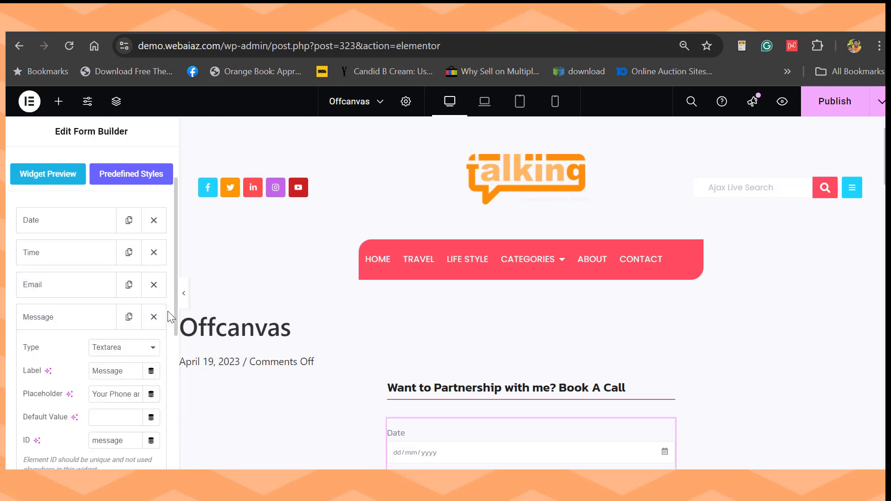
{"action": "scroll", "coordinate": [174, 333], "scroll_direction": "down", "scroll_amount": 10}
{"action": "left_click", "coordinate": [56, 198]}
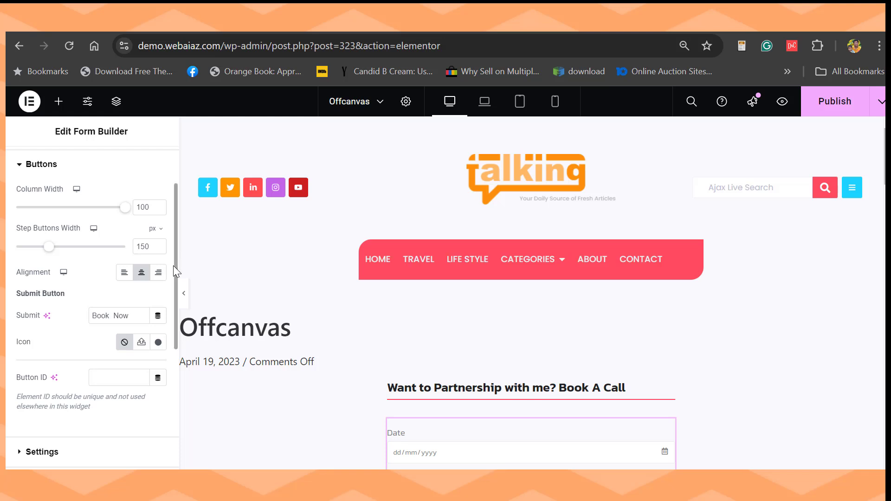
- Change the booking form's notification email subject to "New message from Booking"
{"action": "left_click_drag", "start_coordinate": [174, 267], "coordinate": [175, 369]}
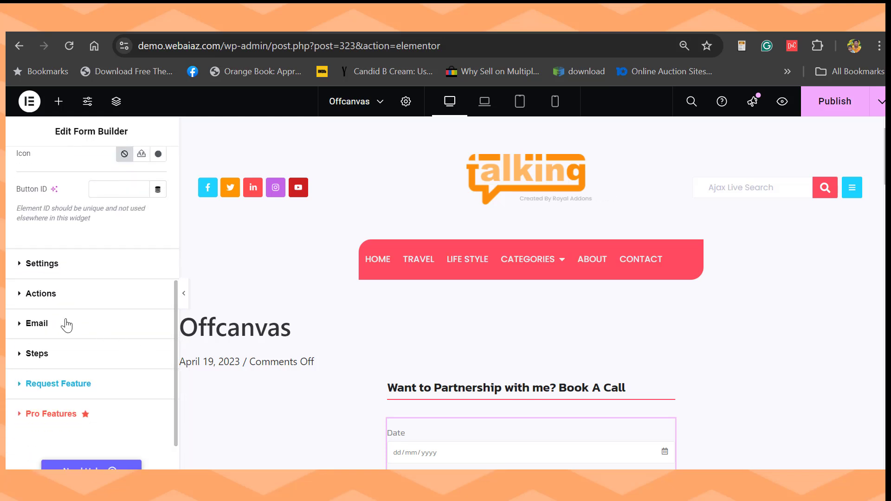
{"action": "left_click", "coordinate": [64, 323]}
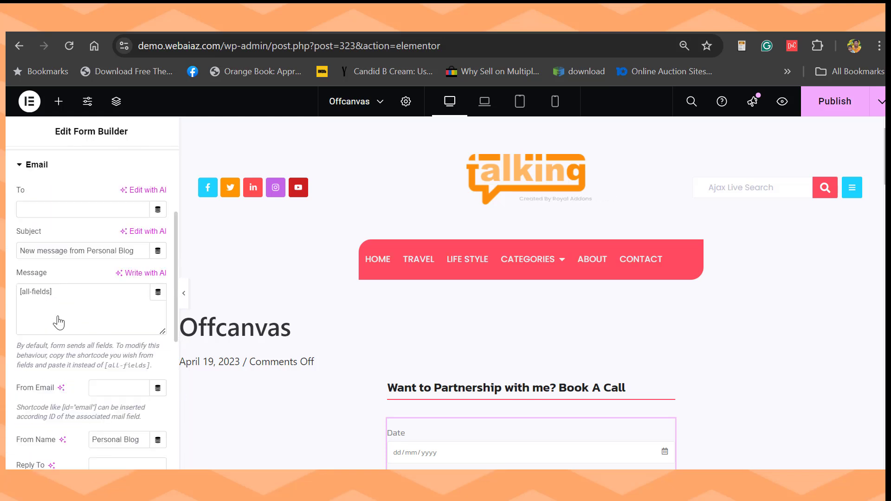
{"action": "left_click", "coordinate": [136, 251]}
{"action": "key", "text": "BackSpace"}
{"action": "key", "text": "BackSpace"}
{"action": "key", "text": "BackSpace"}
{"action": "key", "text": "BackSpace"}
{"action": "key", "text": "BackSpace"}
{"action": "key", "text": "BackSpace"}
{"action": "key", "text": "BackSpace"}
{"action": "key", "text": "BackSpace"}
{"action": "key", "text": "BackSpace"}
{"action": "key", "text": "BackSpace"}
{"action": "key", "text": "BackSpace"}
{"action": "key", "text": "BackSpace"}
{"action": "key", "text": "BackSpace"}
{"action": "type", "text": "Booking"}
- Enter the recipient's e-mail address for the booking form's notifications and save the Offcanvas template
{"action": "left_click", "coordinate": [95, 228]}
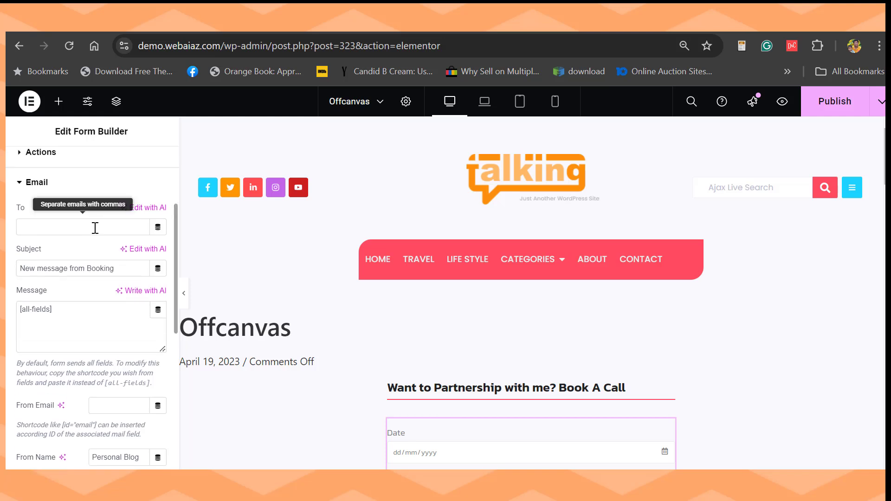
{"action": "type", "text": "a"}
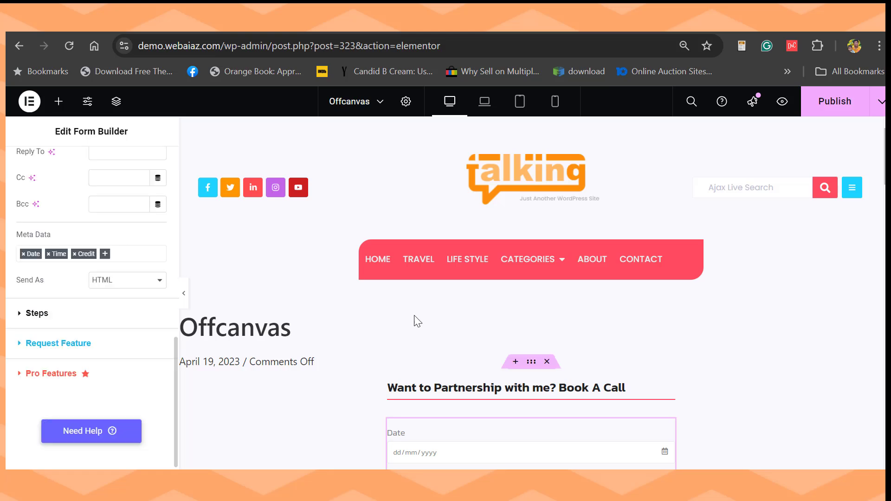
{"action": "key", "text": "ctrl+s"}
- Open the site's home page in a new tab, check the booking form in the off-canvas panel, and close the panel
{"action": "left_click_drag", "start_coordinate": [138, 45], "coordinate": [279, 45]}
{"action": "key", "text": "ctrl+c"}
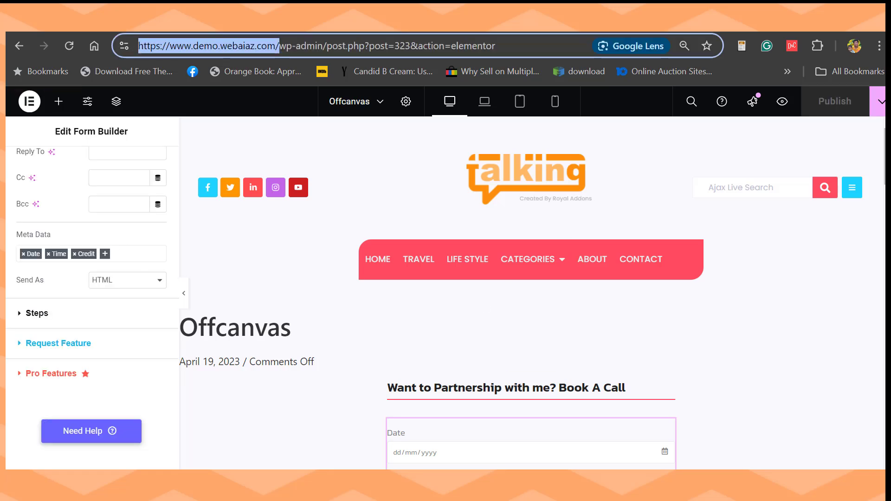
{"action": "key", "text": "ctrl+t"}
{"action": "key", "text": "ctrl+v"}
{"action": "key", "text": "Return"}
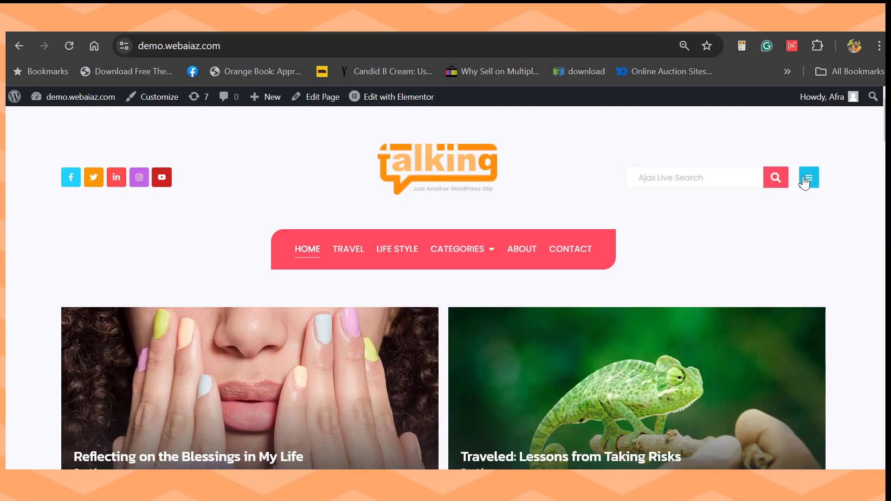
{"action": "left_click", "coordinate": [807, 179]}
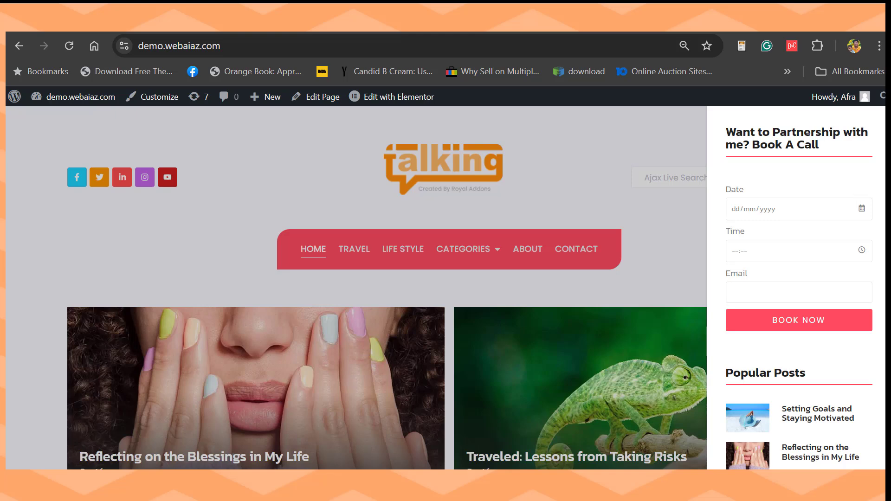
{"action": "left_click", "coordinate": [608, 148]}
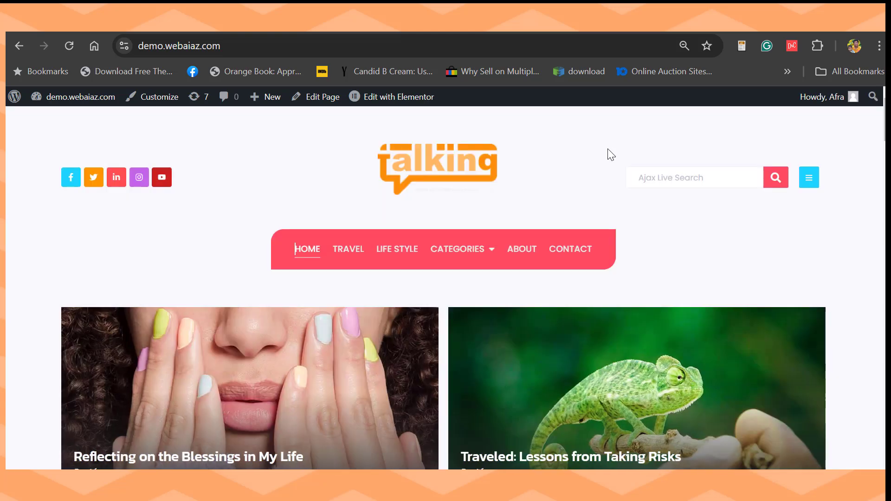